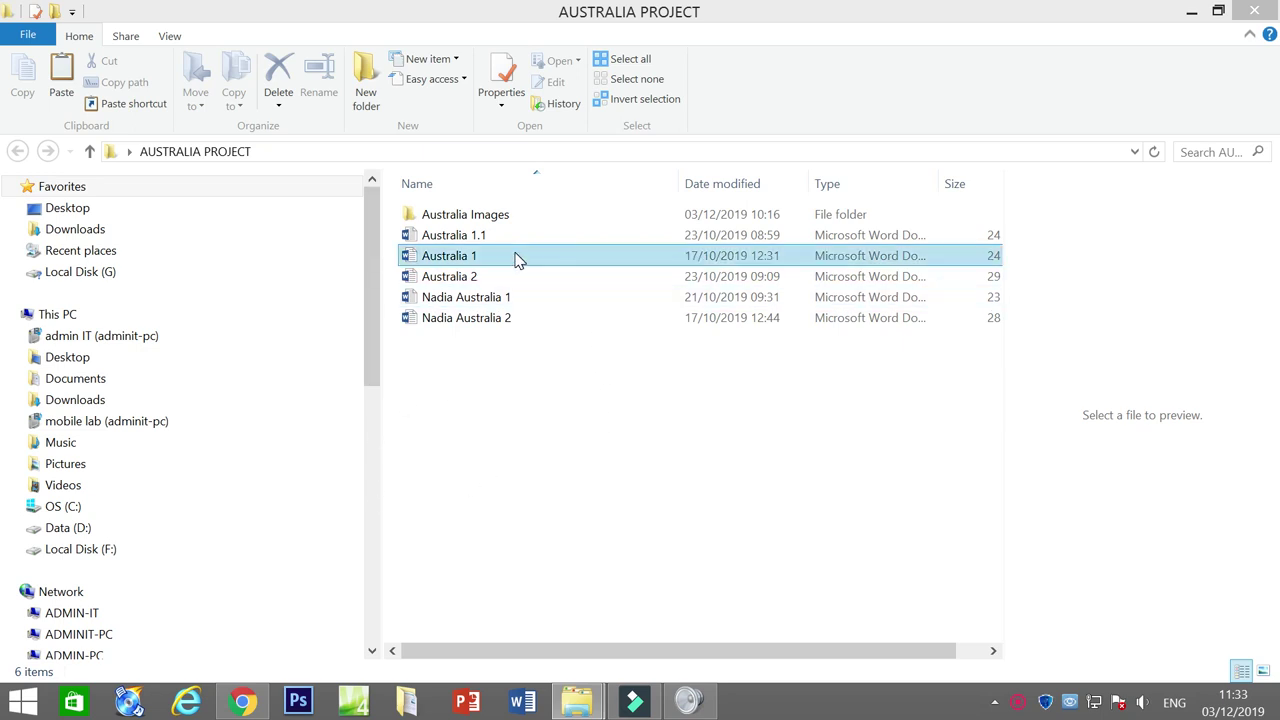
Open the Australia 1 Word document from the AUSTRALIA PROJECT folder
{"action": "left_click", "coordinate": [579, 266]}
{"action": "left_click", "coordinate": [561, 415]}
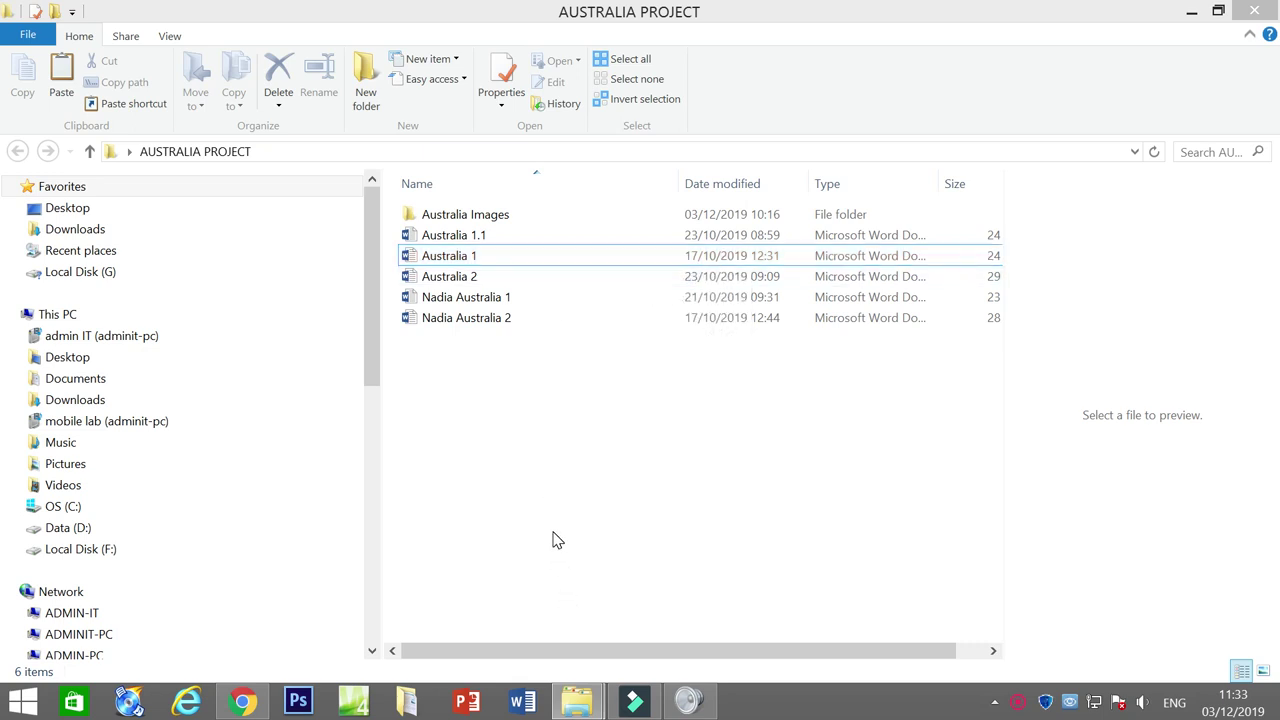
{"action": "left_click", "coordinate": [508, 256]}
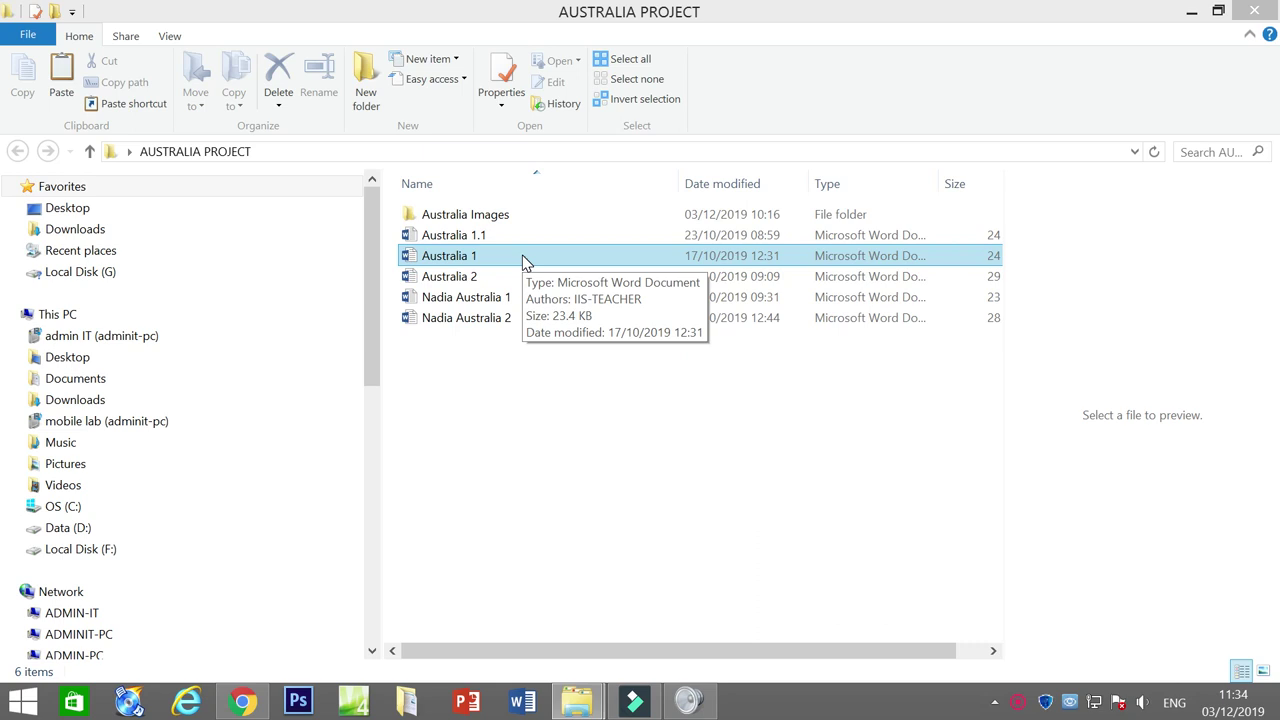
{"action": "left_click", "coordinate": [515, 261]}
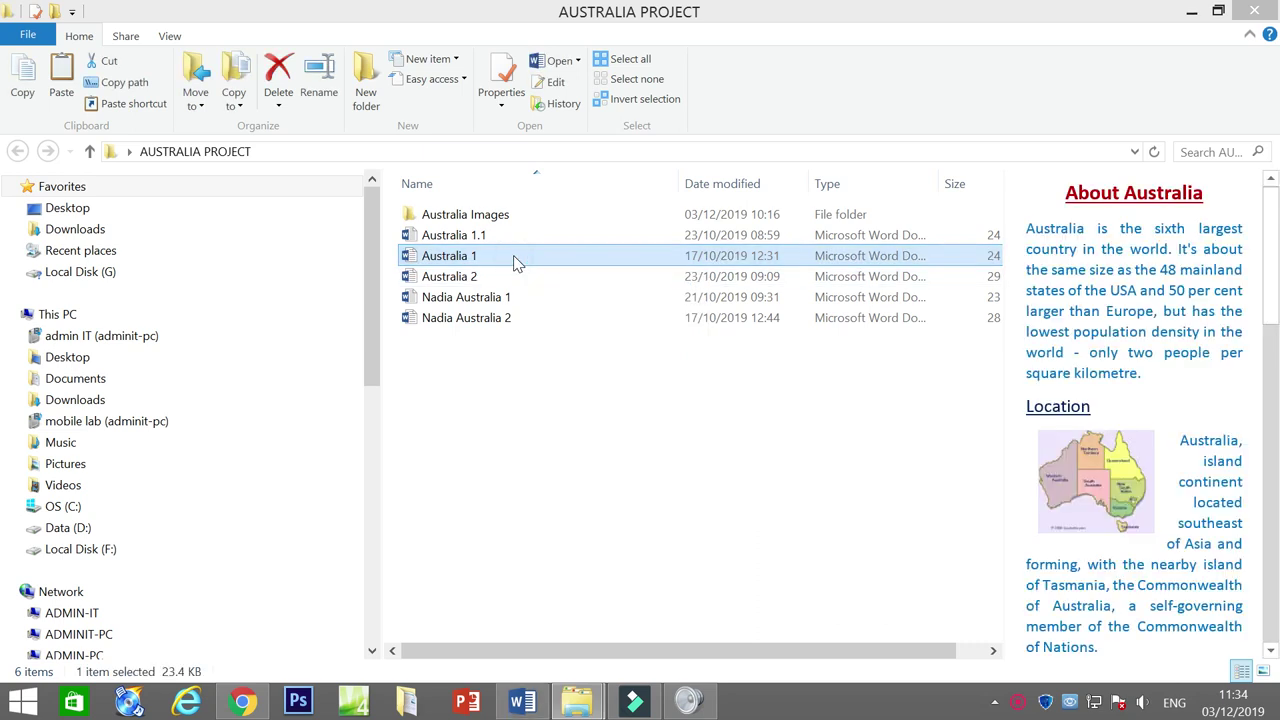
{"action": "double_click", "coordinate": [515, 261]}
Examine the document's first page, especially how the map picture sits beside the text of the Location section
{"action": "scroll", "coordinate": [642, 400], "scroll_direction": "down", "scroll_amount": 5}
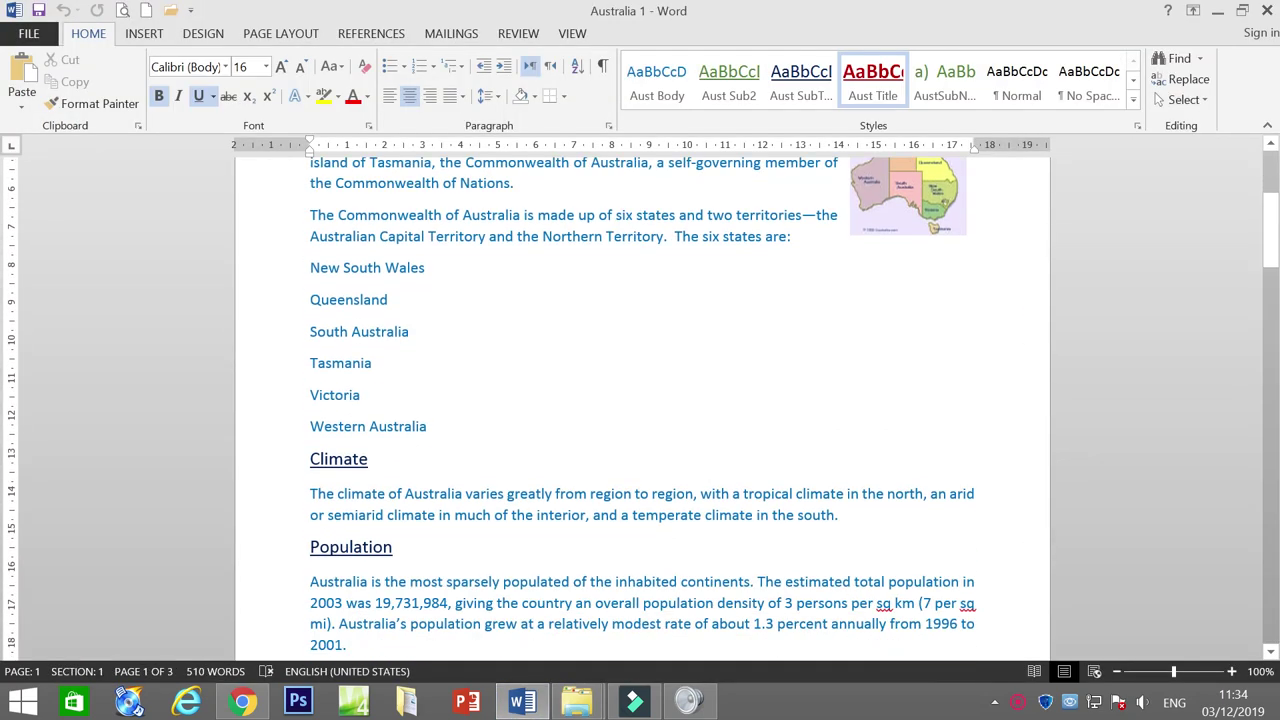
{"action": "scroll", "coordinate": [642, 400], "scroll_direction": "up", "scroll_amount": 1}
{"action": "scroll", "coordinate": [642, 400], "scroll_direction": "up", "scroll_amount": 5}
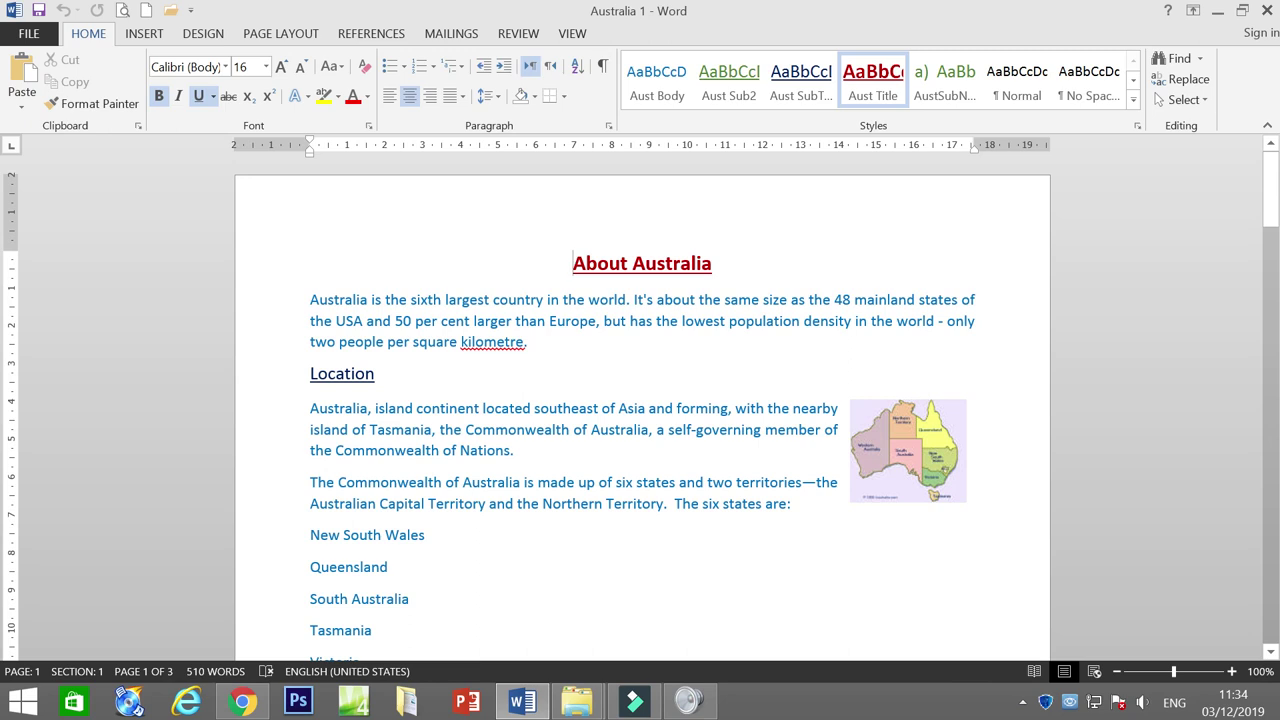
{"action": "left_click", "coordinate": [920, 438]}
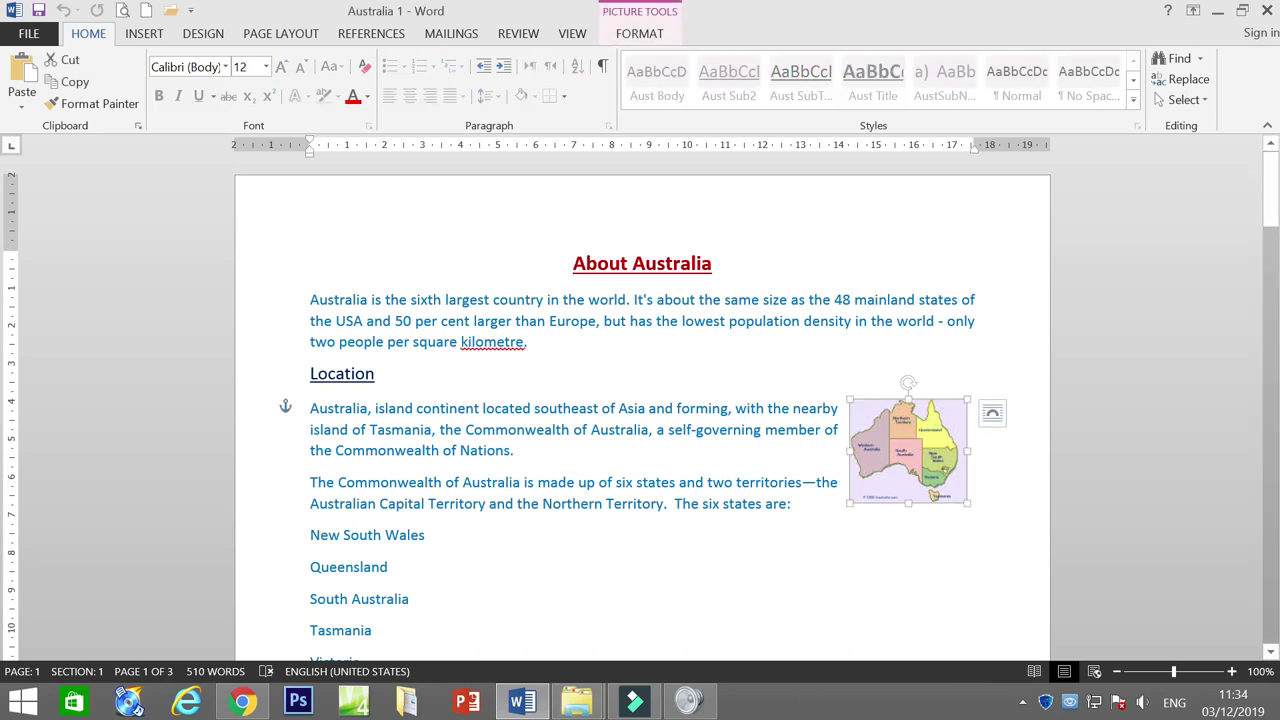
{"action": "scroll", "coordinate": [642, 400], "scroll_direction": "down", "scroll_amount": 10}
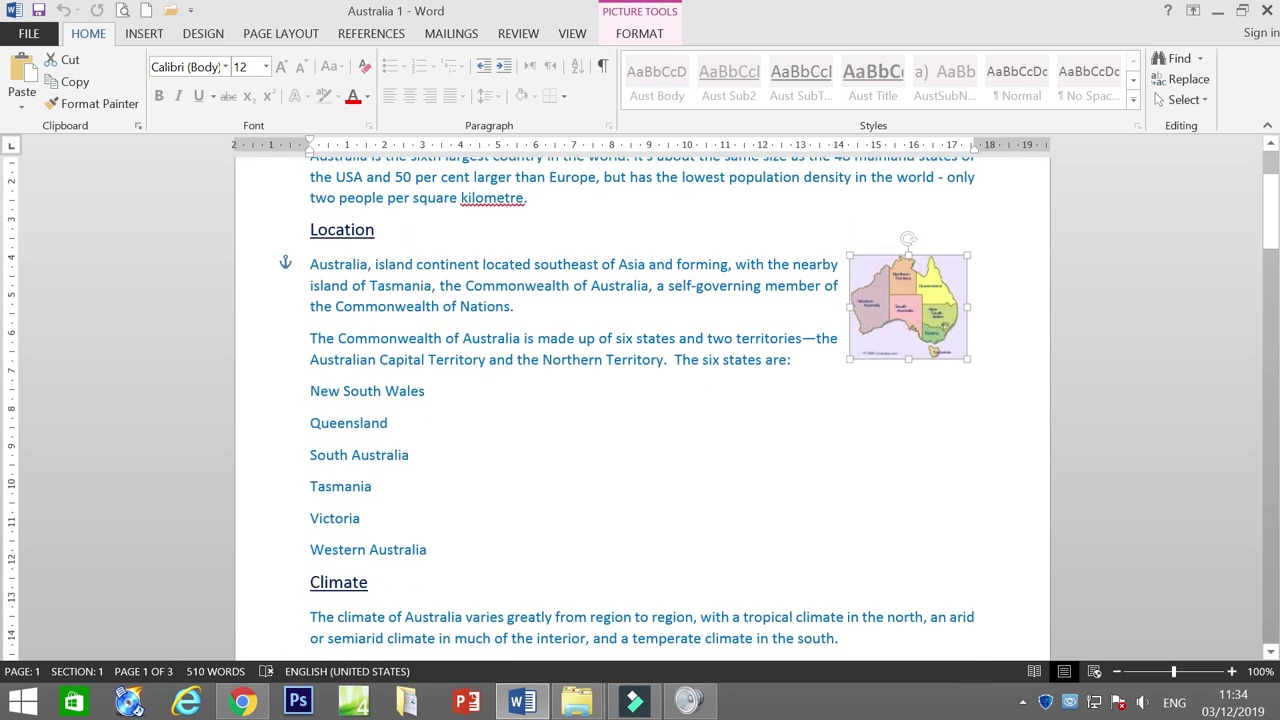
{"action": "scroll", "coordinate": [642, 400], "scroll_direction": "up", "scroll_amount": 10}
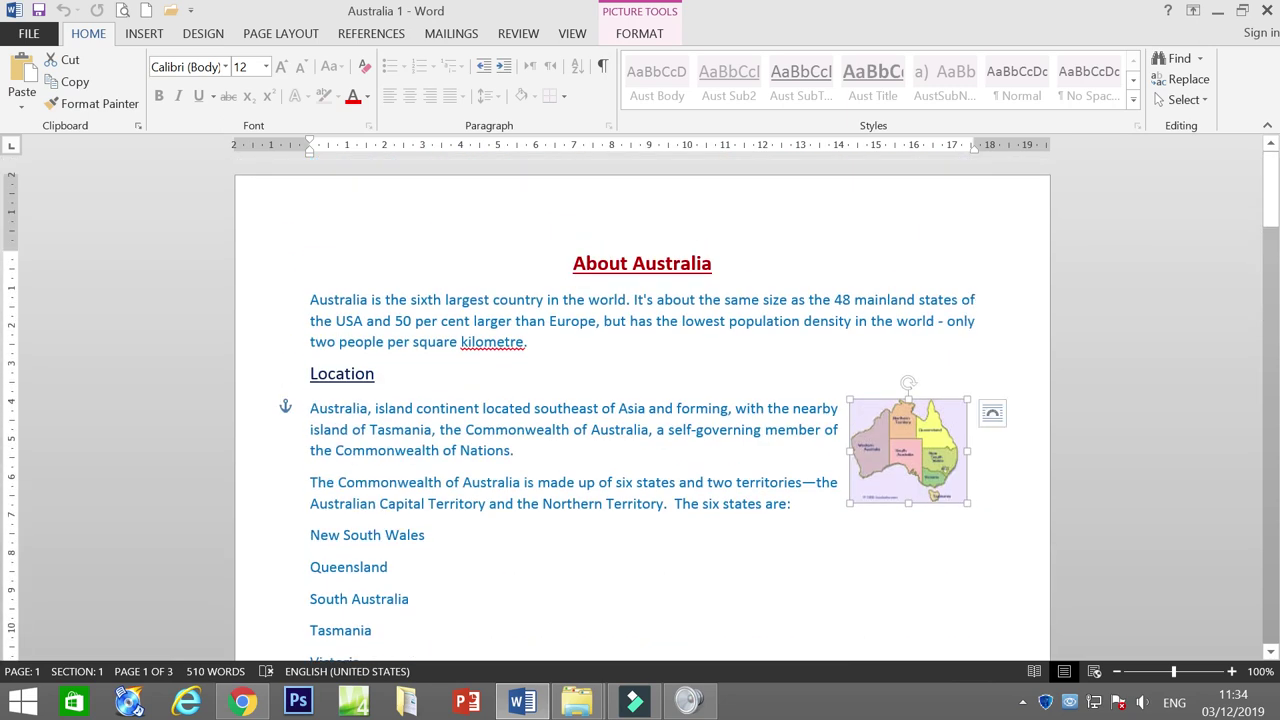
{"action": "left_click", "coordinate": [894, 543]}
{"action": "left_click", "coordinate": [917, 436]}
{"action": "scroll", "coordinate": [917, 436], "scroll_direction": "down", "scroll_amount": 4}
{"action": "scroll", "coordinate": [571, 578], "scroll_direction": "down", "scroll_amount": 1}
{"action": "scroll", "coordinate": [571, 578], "scroll_direction": "up", "scroll_amount": 5}
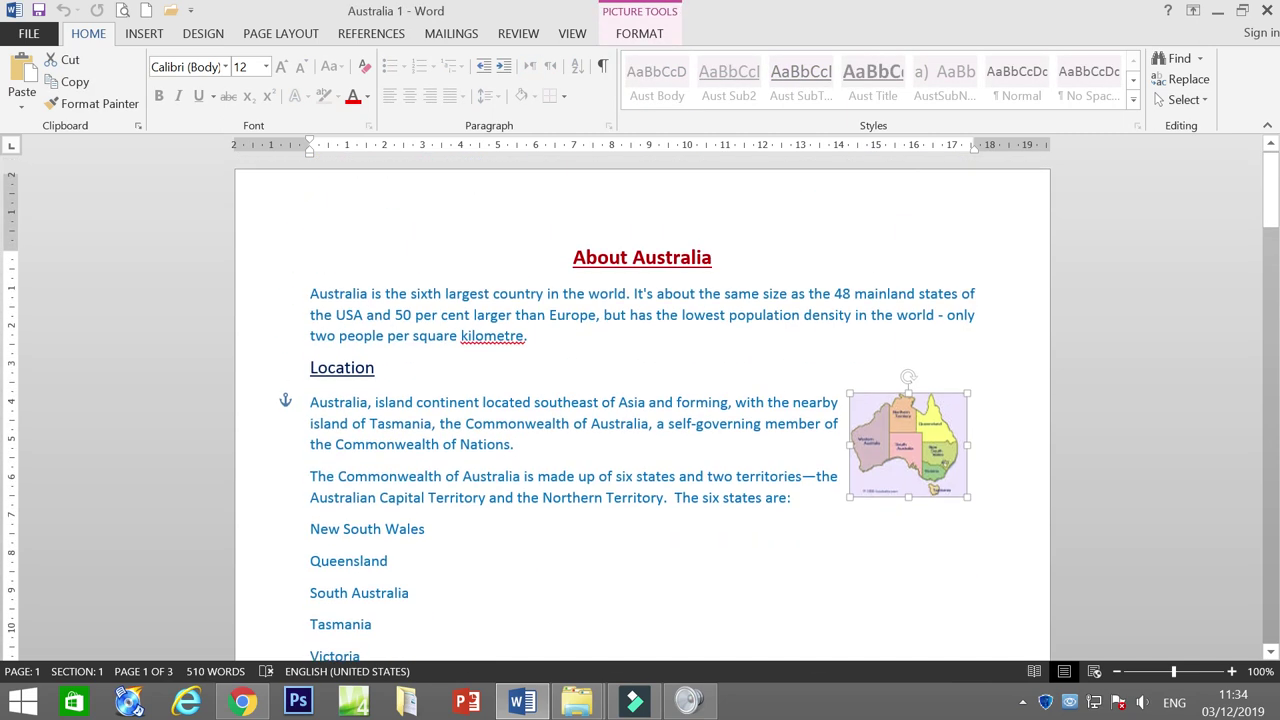
{"action": "left_click", "coordinate": [571, 578]}
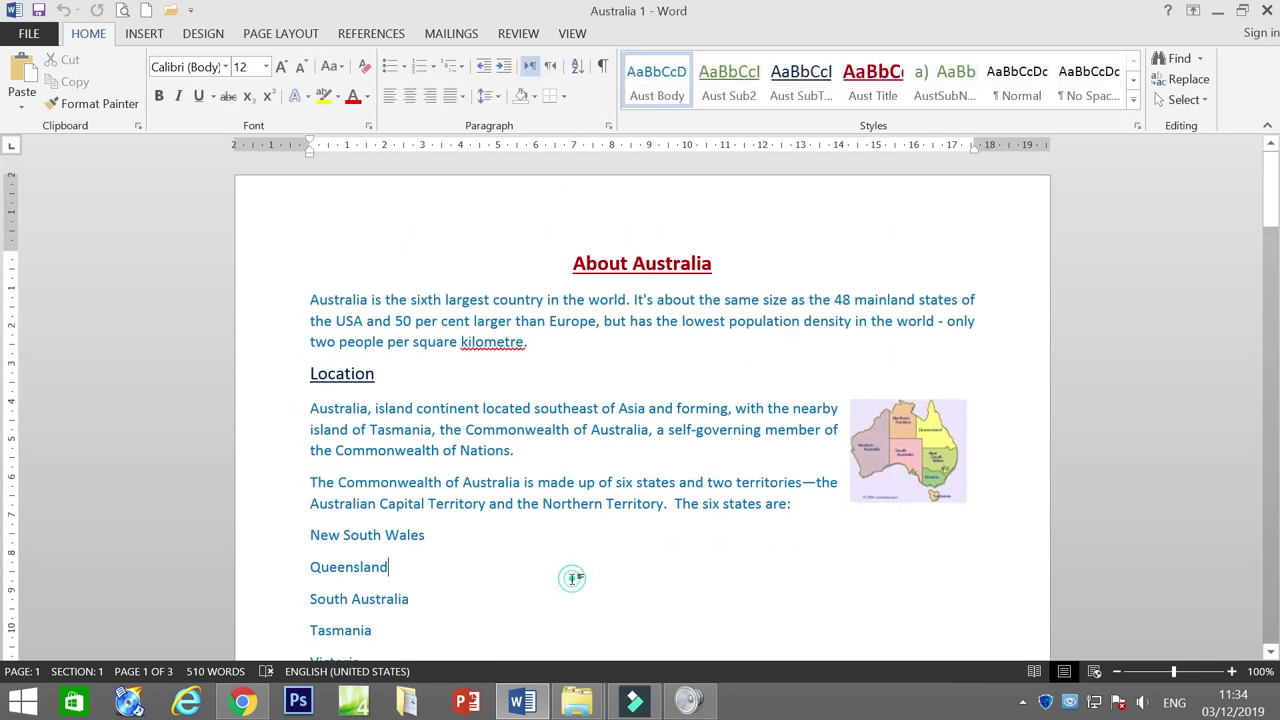
{"action": "left_click", "coordinate": [905, 465]}
{"action": "left_click", "coordinate": [857, 591]}
Place the insertion point at the end of the Climate paragraph's first line and start inserting a picture from file
{"action": "scroll", "coordinate": [640, 400], "scroll_direction": "down", "scroll_amount": 6}
{"action": "left_click", "coordinate": [980, 374]}
{"action": "left_click", "coordinate": [144, 33]}
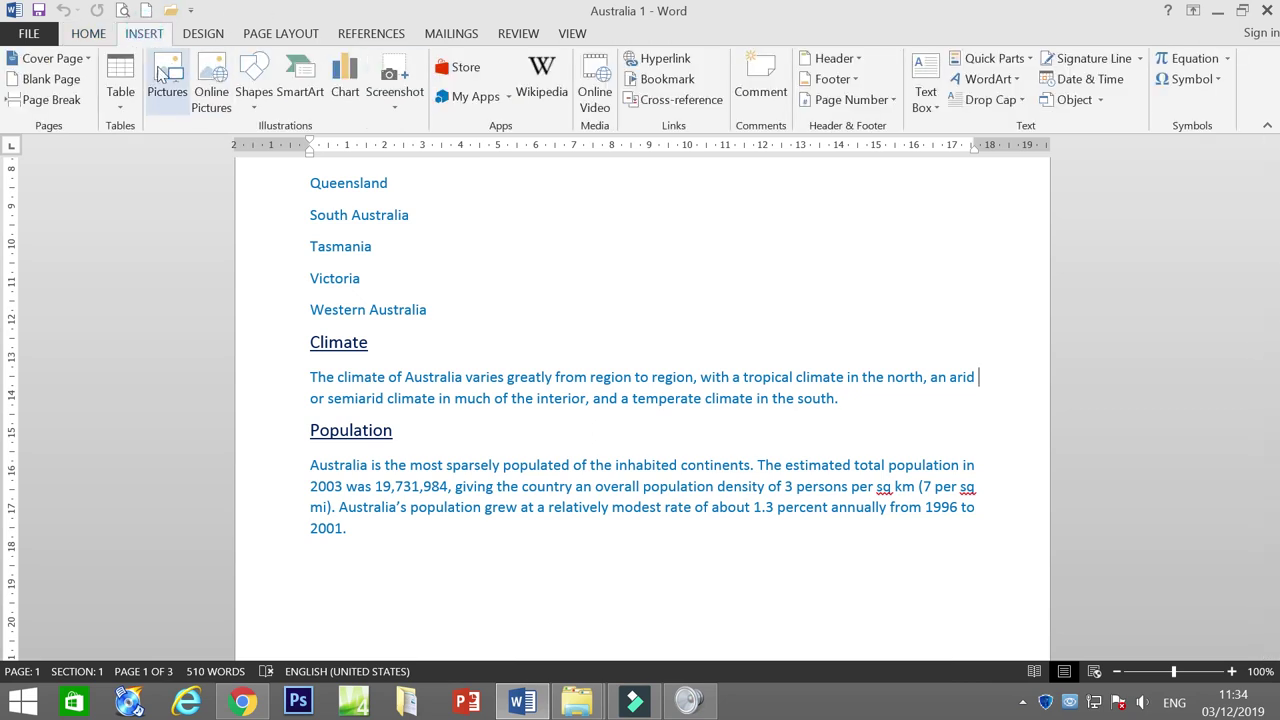
{"action": "left_click", "coordinate": [160, 75]}
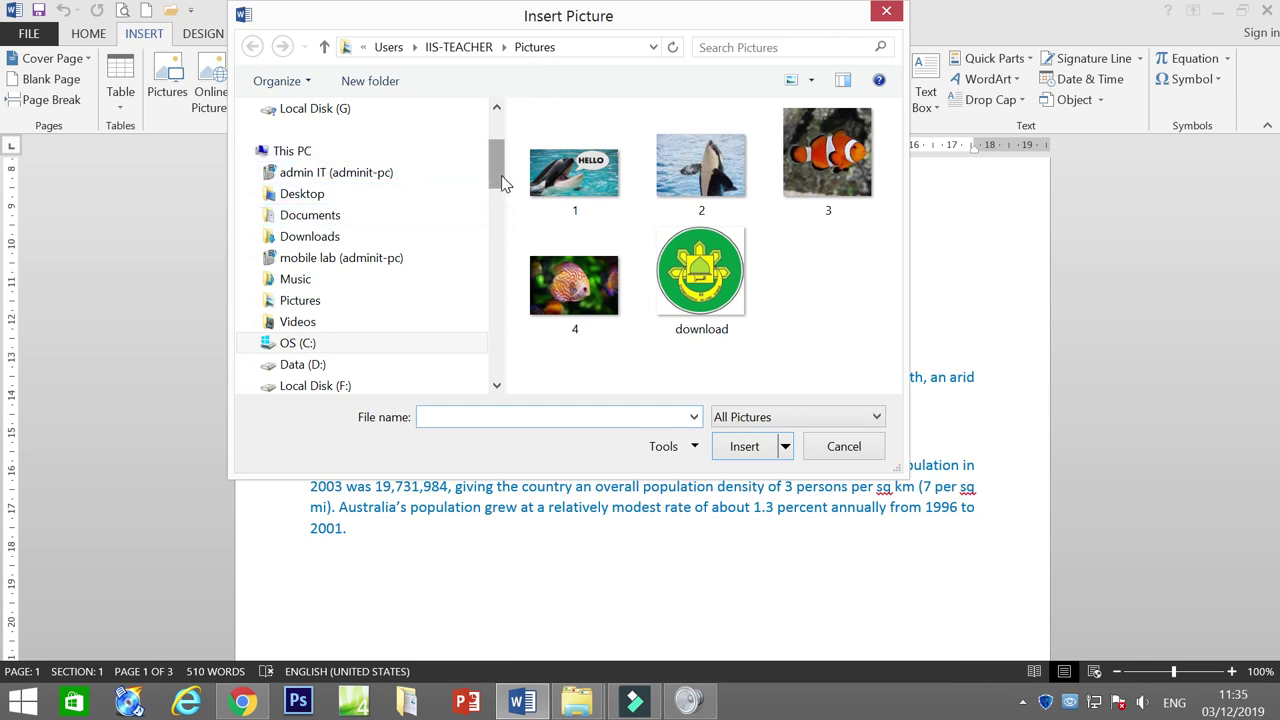
{"action": "left_click", "coordinate": [305, 203]}
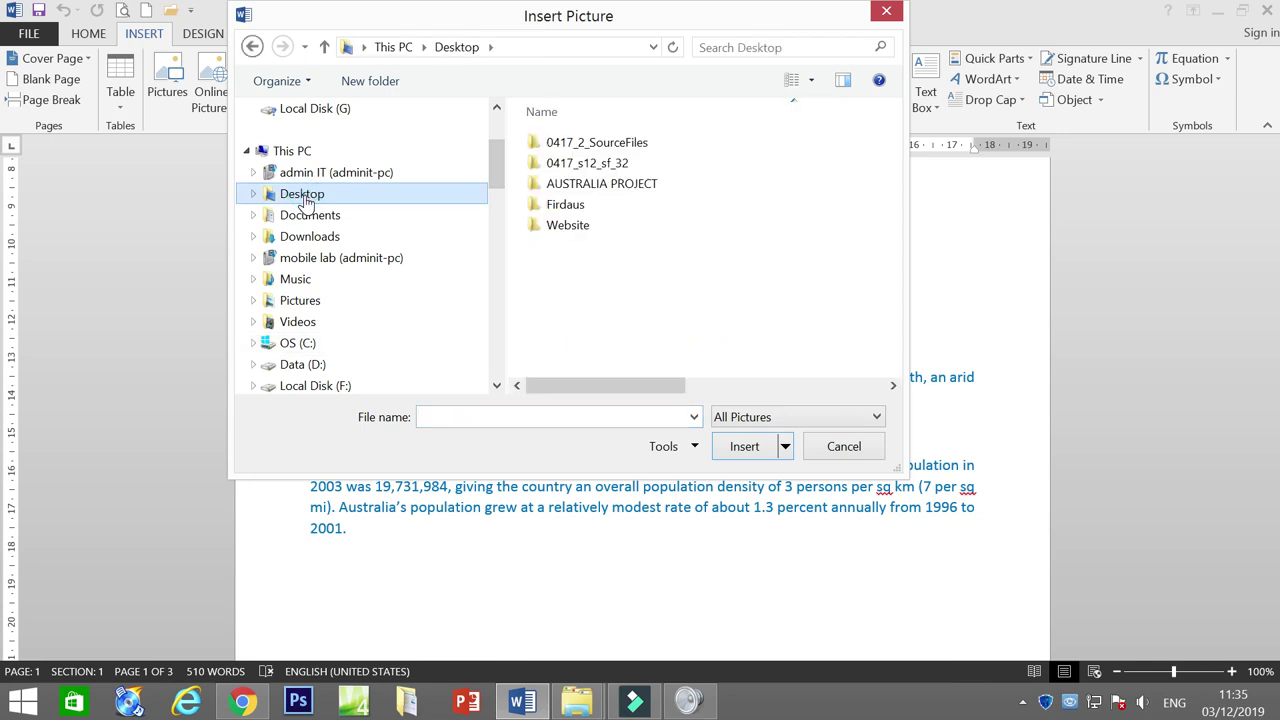
{"action": "double_click", "coordinate": [305, 200]}
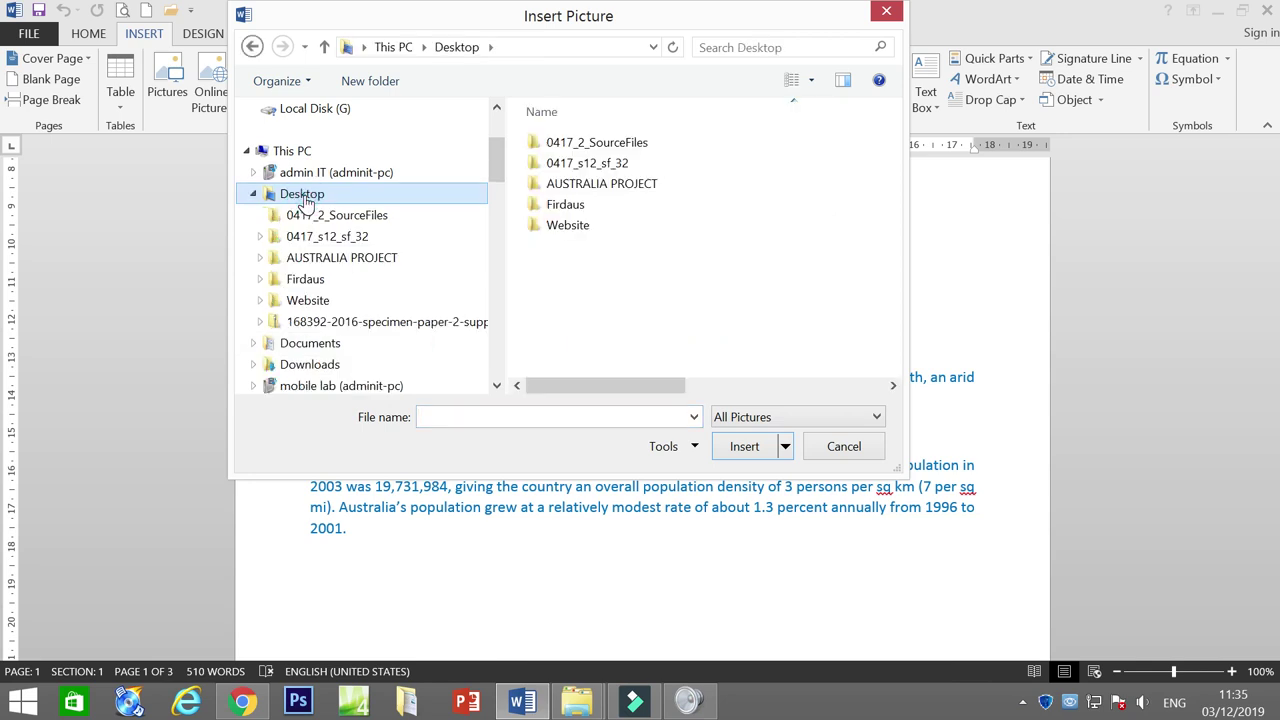
{"action": "scroll", "coordinate": [848, 245], "scroll_direction": "down", "scroll_amount": 5}
{"action": "scroll", "coordinate": [813, 288], "scroll_direction": "up", "scroll_amount": 5}
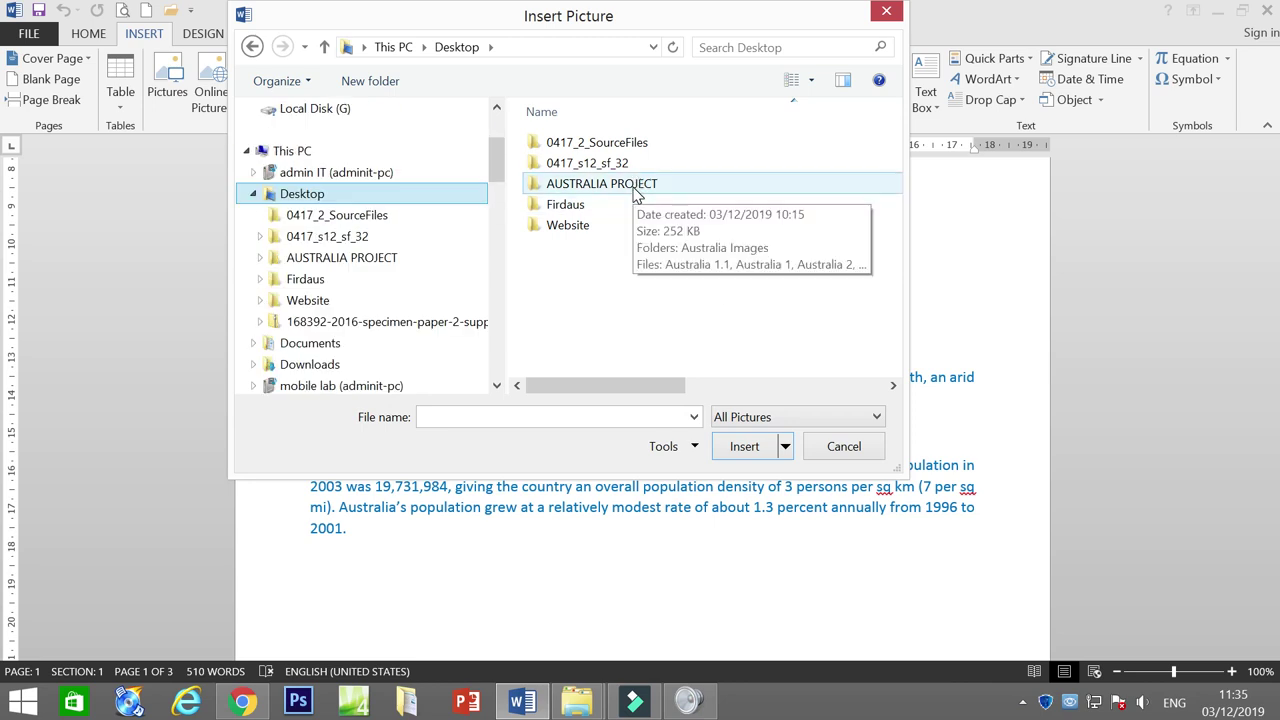
{"action": "left_click", "coordinate": [636, 193]}
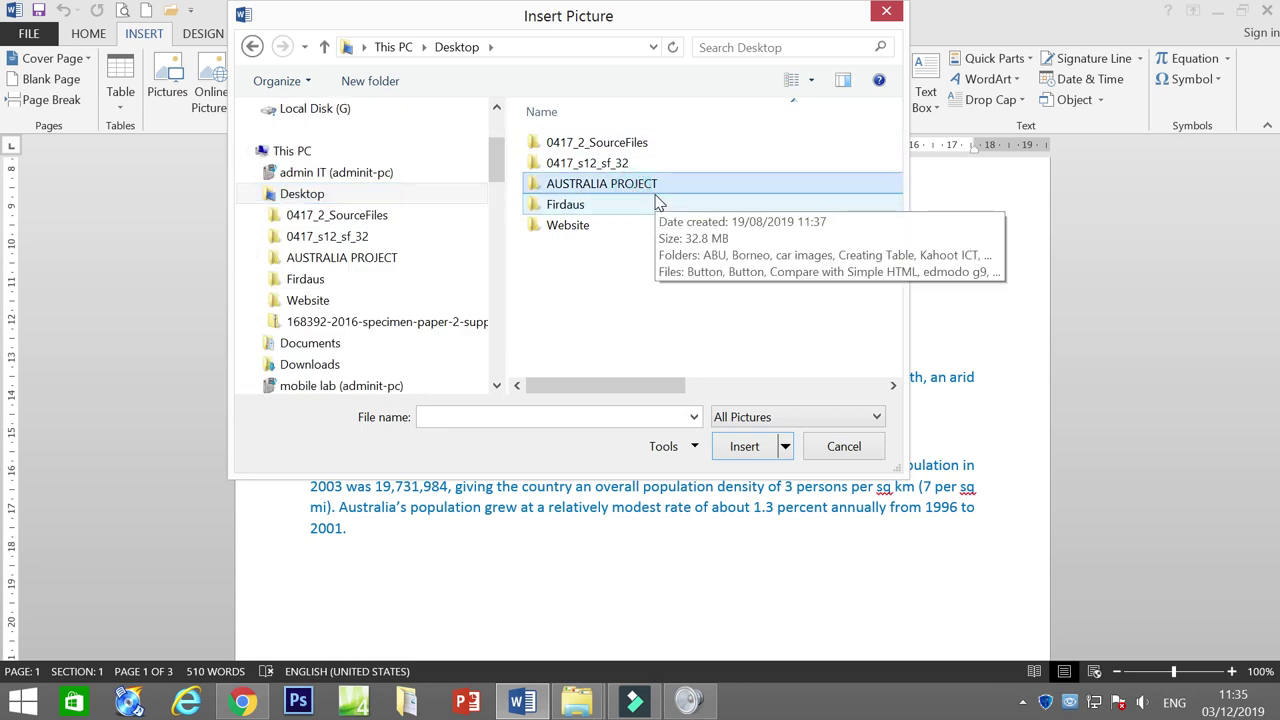
{"action": "left_click_drag", "start_coordinate": [496, 168], "coordinate": [496, 198]}
{"action": "left_click", "coordinate": [318, 212]}
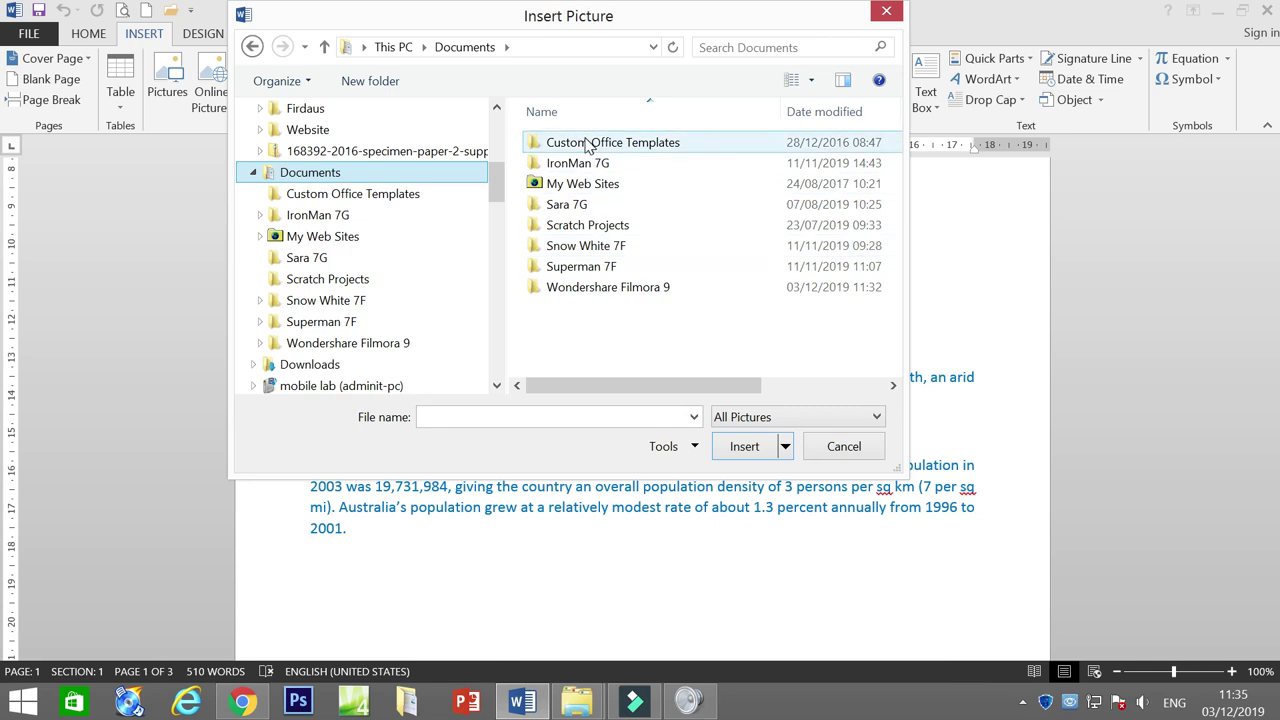
{"action": "left_click_drag", "start_coordinate": [498, 190], "coordinate": [505, 158]}
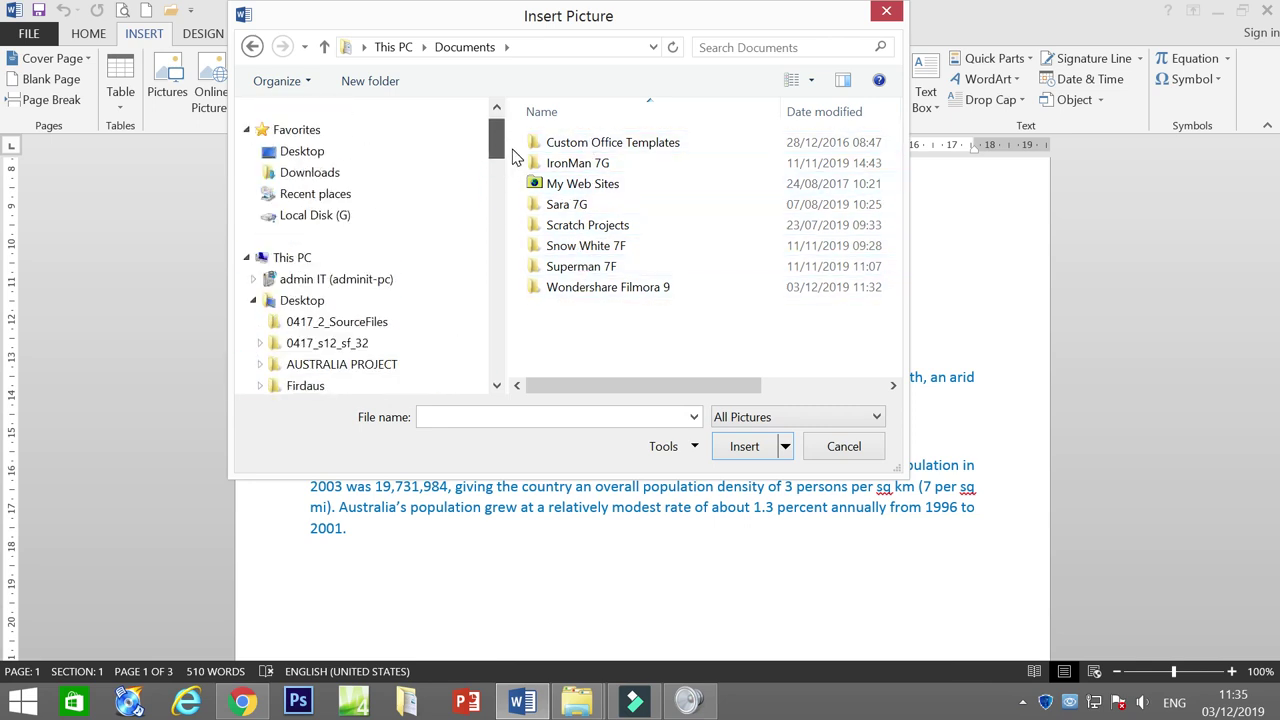
Browse to the Australia Images folder inside AUSTRALIA PROJECT on the Desktop, and close the picture chooser without inserting anything
{"action": "left_click", "coordinate": [394, 155]}
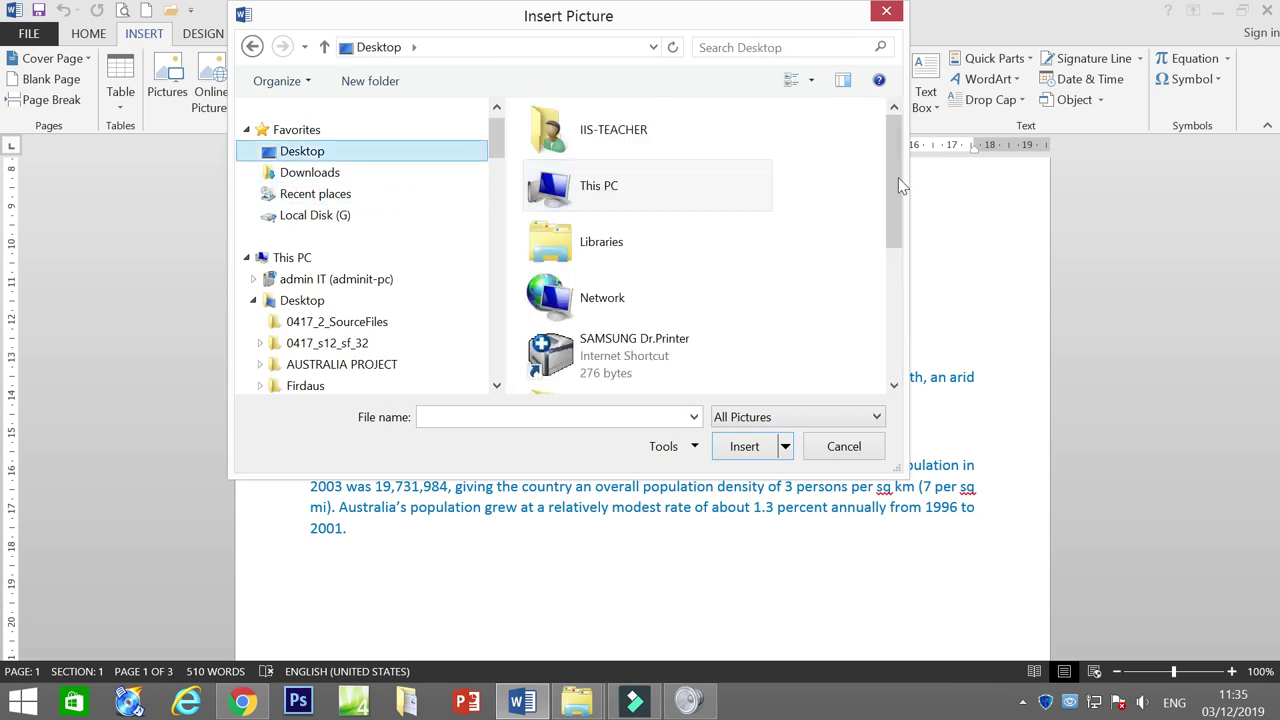
{"action": "left_click_drag", "start_coordinate": [897, 187], "coordinate": [887, 280]}
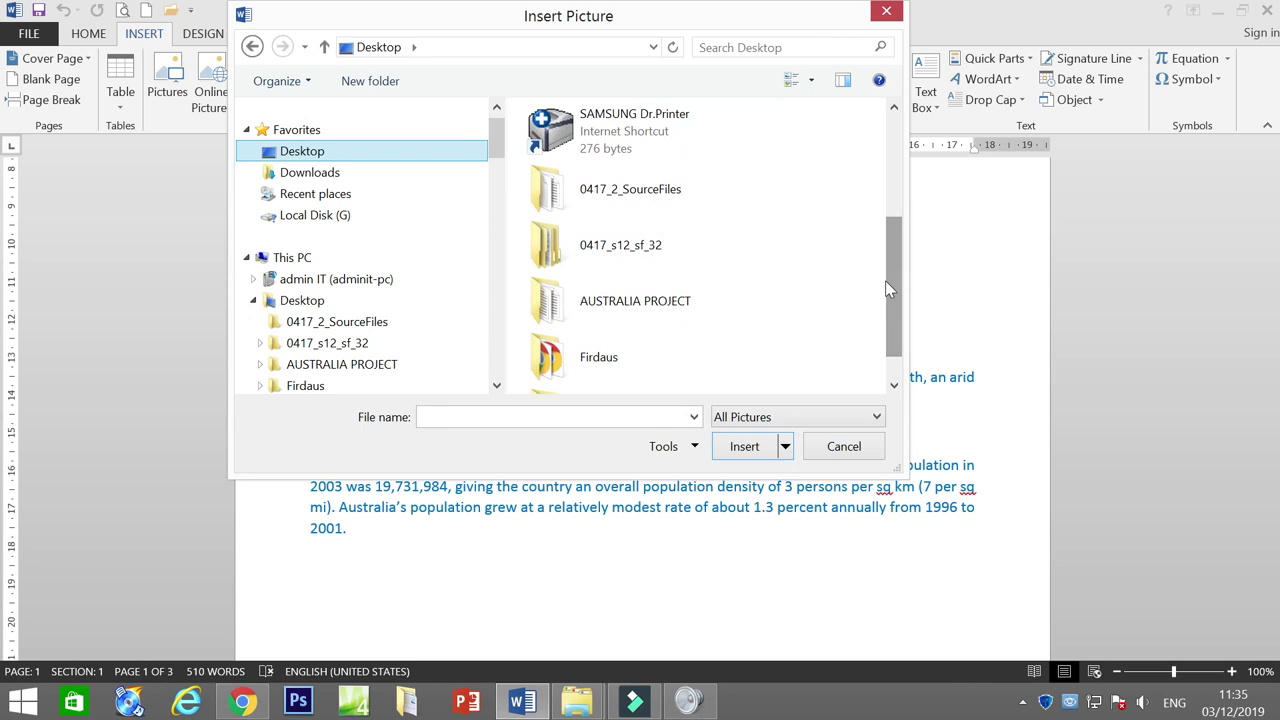
{"action": "double_click", "coordinate": [640, 305]}
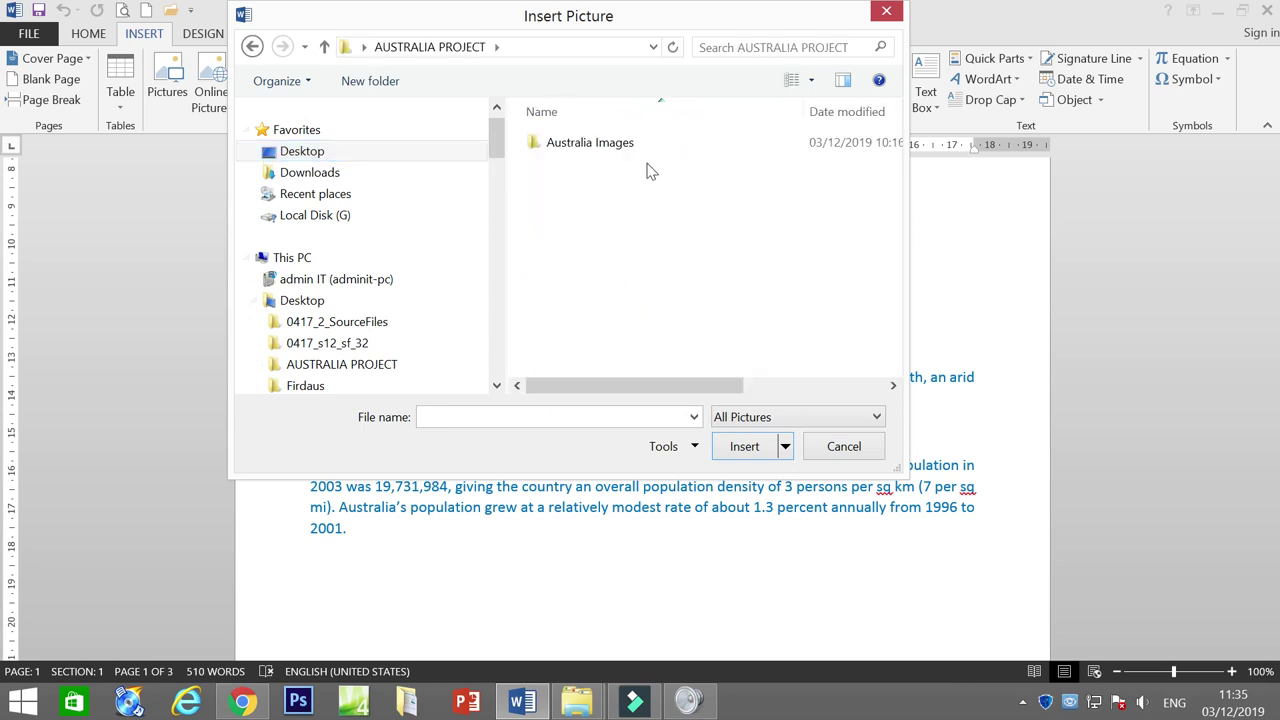
{"action": "double_click", "coordinate": [632, 147]}
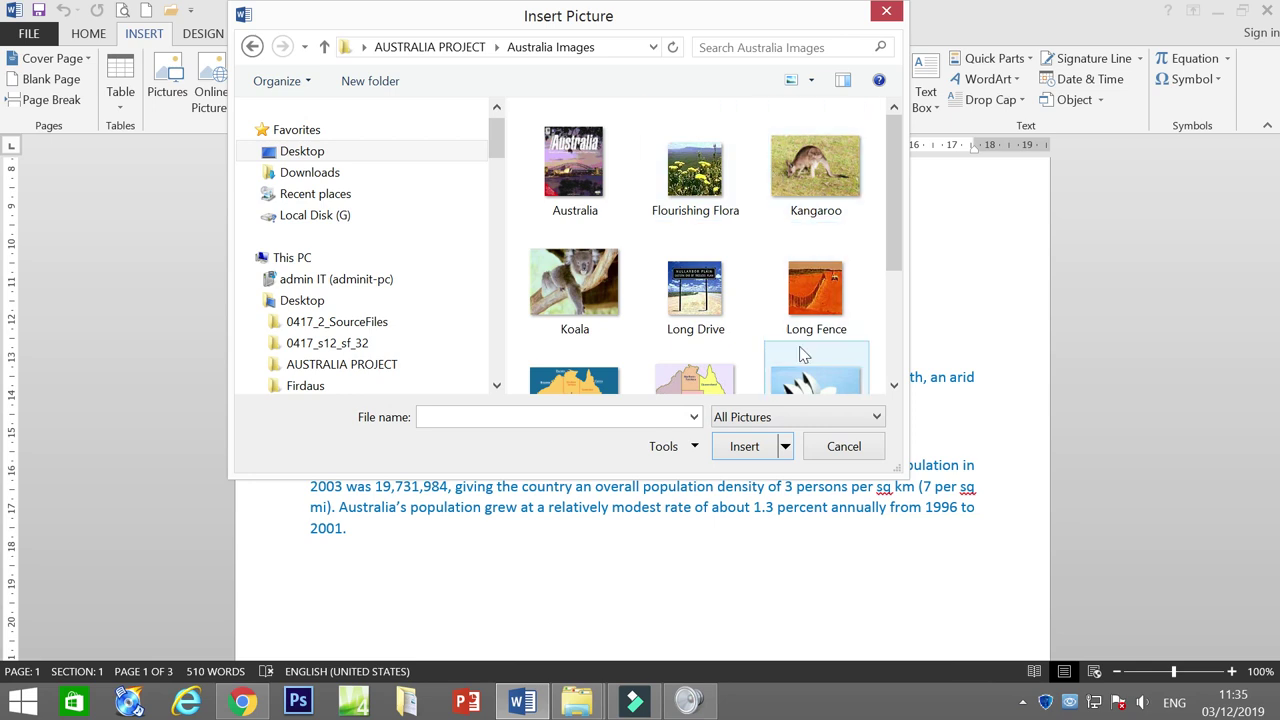
{"action": "scroll", "coordinate": [810, 285], "scroll_direction": "down", "scroll_amount": 3}
{"action": "scroll", "coordinate": [810, 285], "scroll_direction": "up", "scroll_amount": 1}
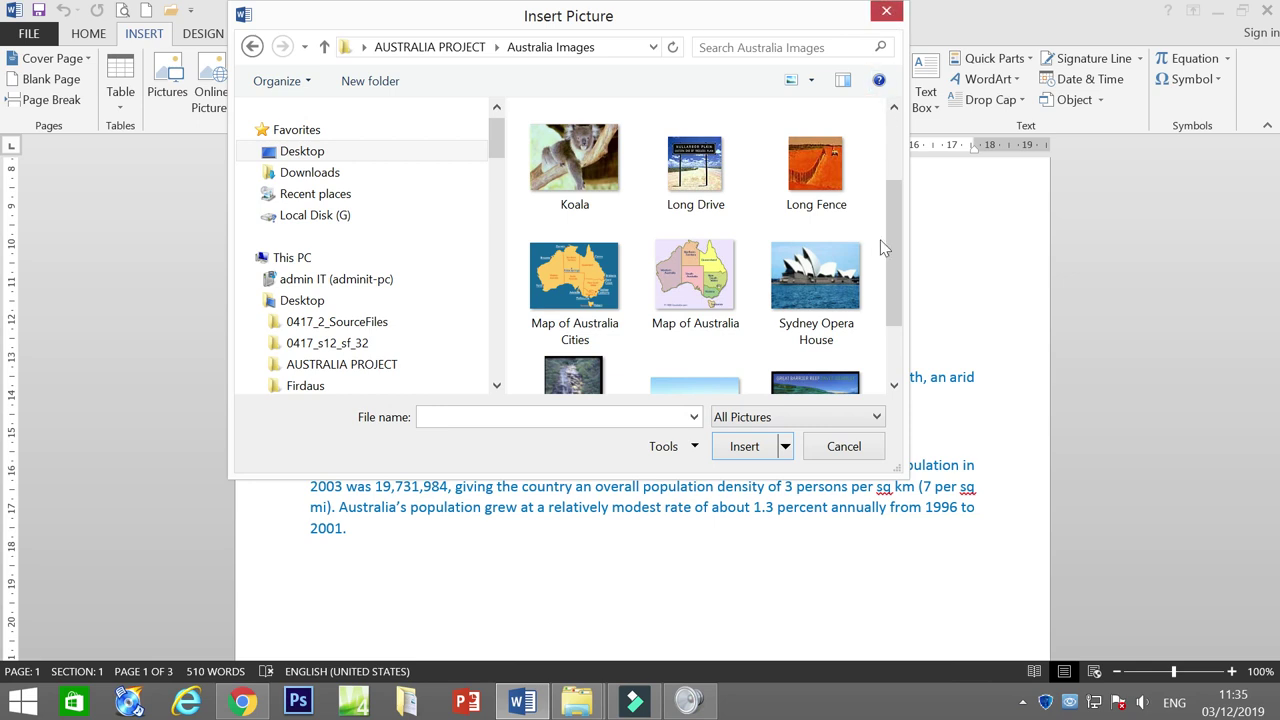
{"action": "left_click", "coordinate": [886, 12]}
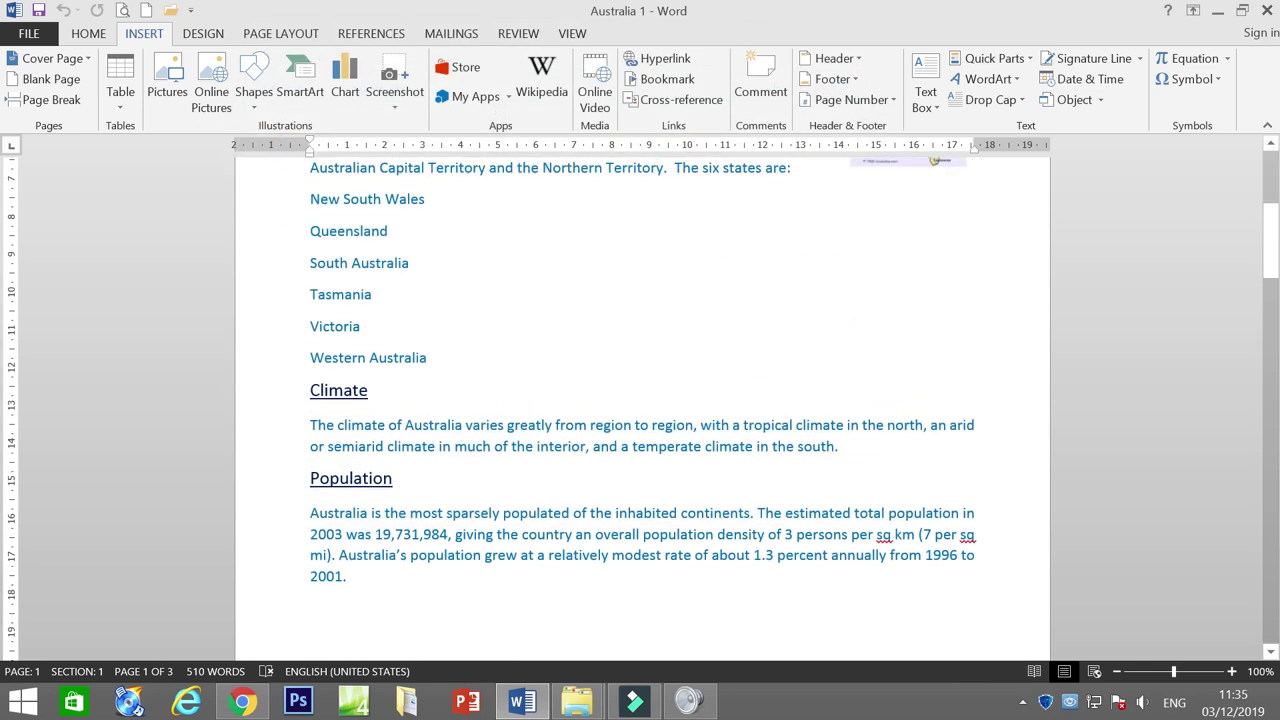
Look through the document from the Location map to the Principal Cities section on page 2
{"action": "scroll", "coordinate": [640, 400], "scroll_direction": "down", "scroll_amount": 10}
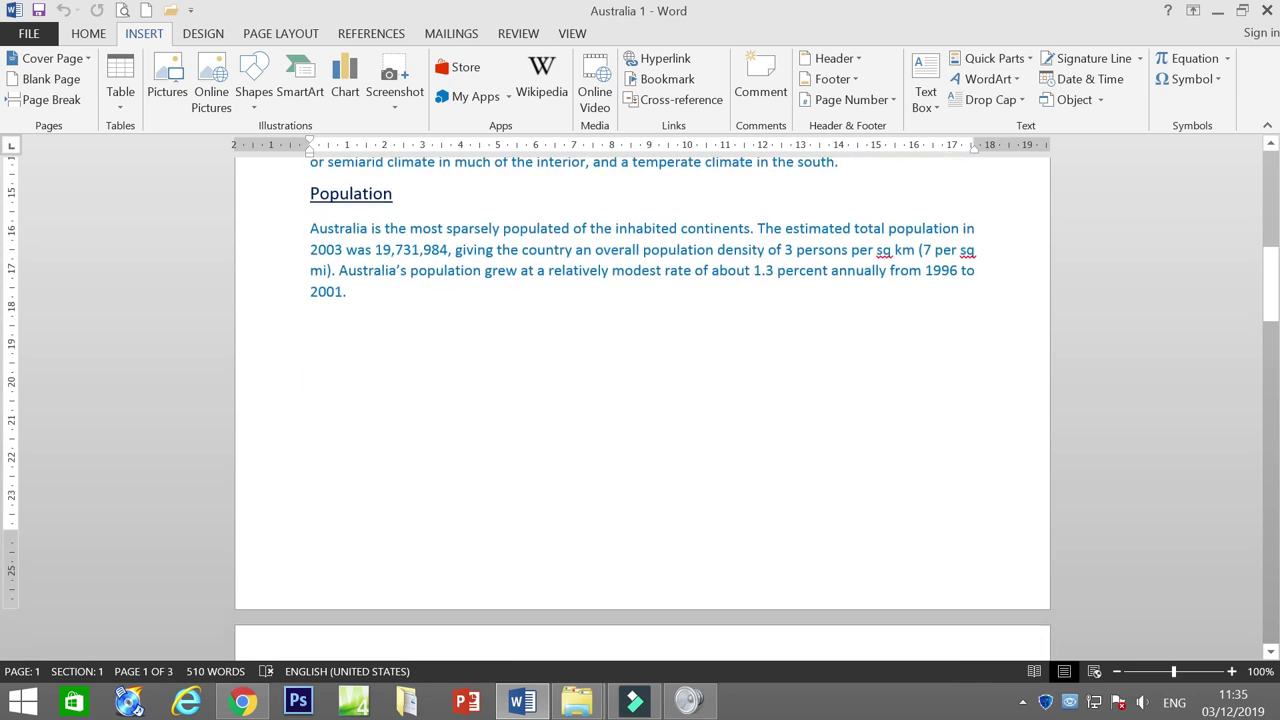
{"action": "scroll", "coordinate": [640, 400], "scroll_direction": "up", "scroll_amount": 15}
{"action": "scroll", "coordinate": [950, 410], "scroll_direction": "up", "scroll_amount": 1}
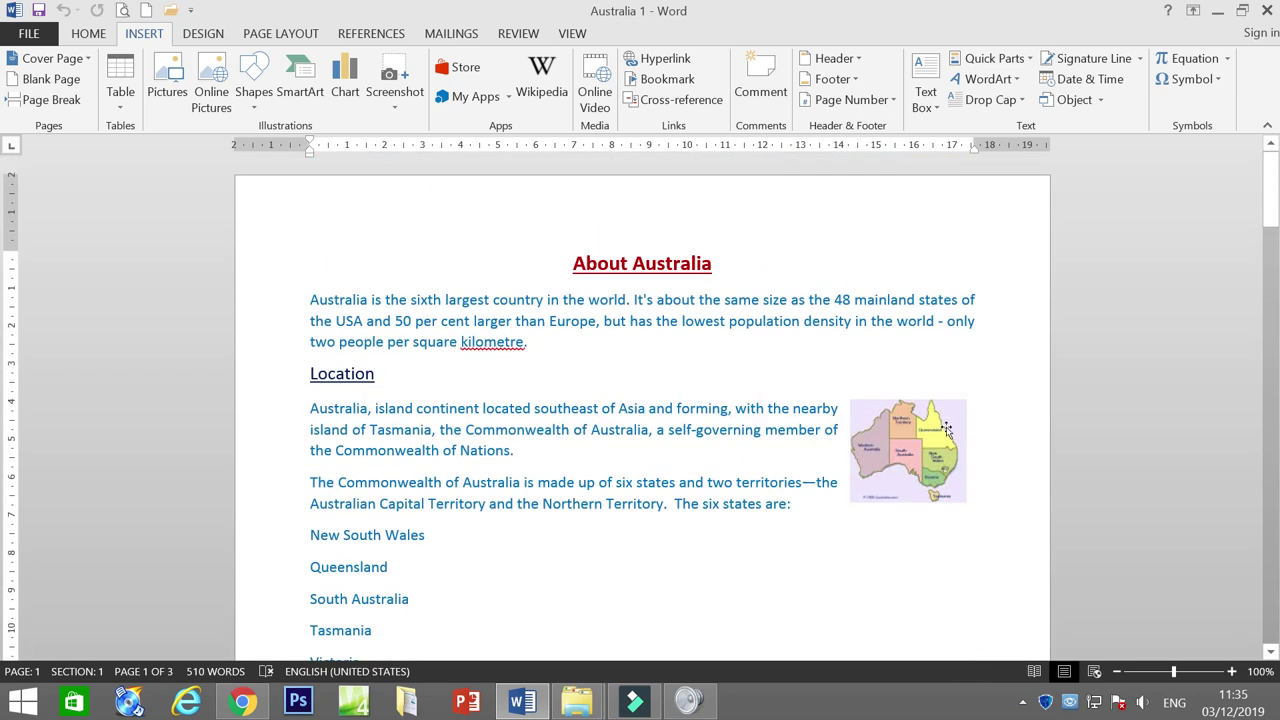
{"action": "scroll", "coordinate": [930, 460], "scroll_direction": "down", "scroll_amount": 18}
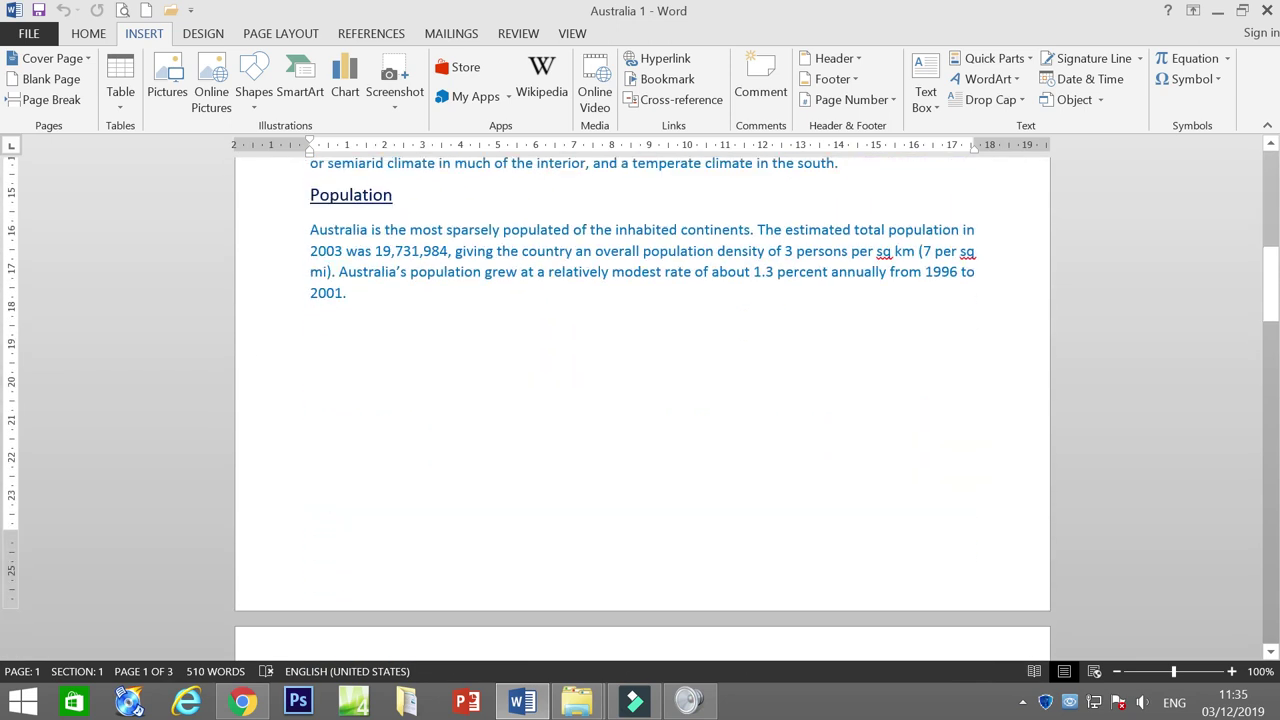
{"action": "scroll", "coordinate": [640, 410], "scroll_direction": "down", "scroll_amount": 10}
{"action": "scroll", "coordinate": [640, 410], "scroll_direction": "up", "scroll_amount": 5}
{"action": "scroll", "coordinate": [640, 400], "scroll_direction": "up", "scroll_amount": 10}
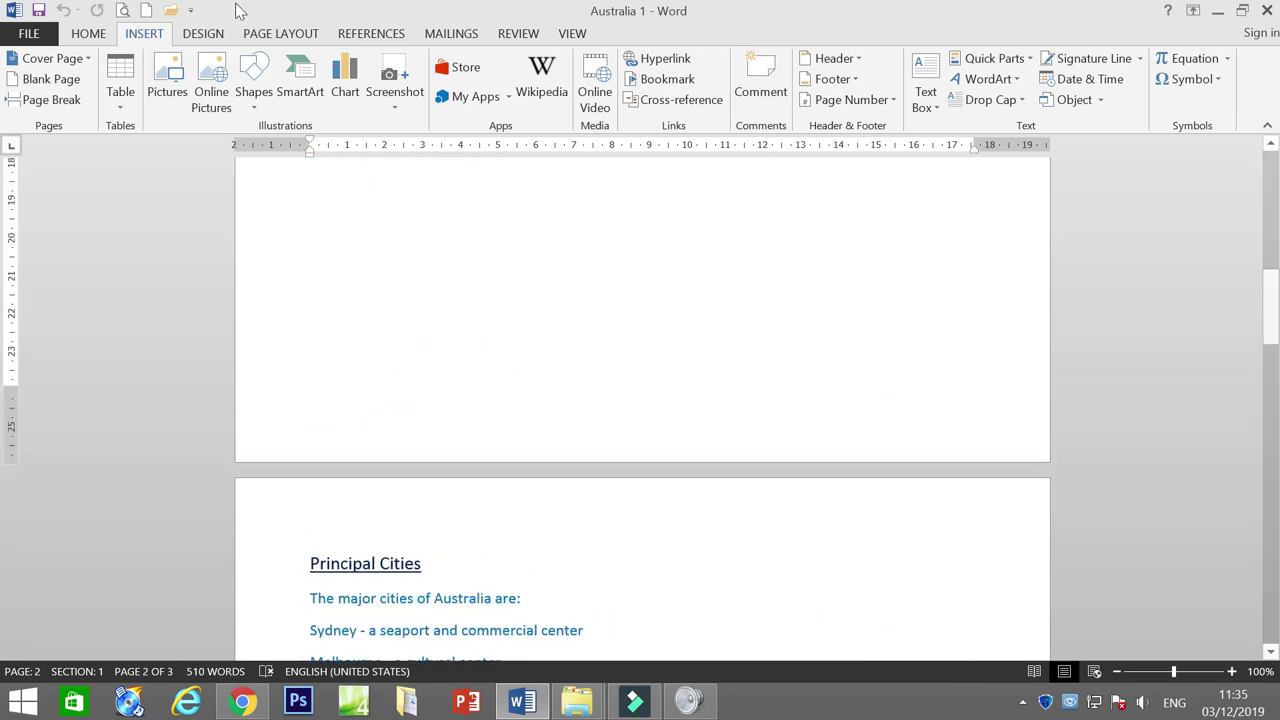
Insert the picture The Great Barrier Reef from the Australia Images folder at the insertion point in the Climate paragraph
{"action": "left_click", "coordinate": [166, 84]}
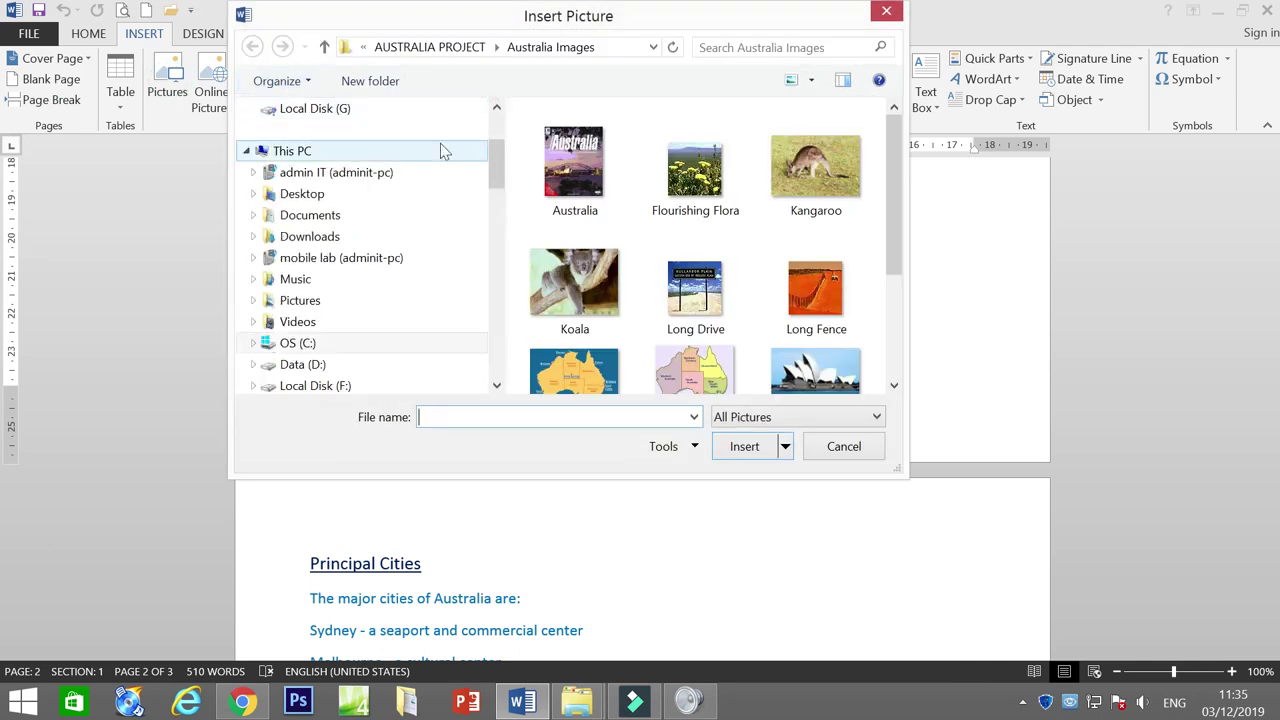
{"action": "left_click_drag", "start_coordinate": [887, 200], "coordinate": [895, 333]}
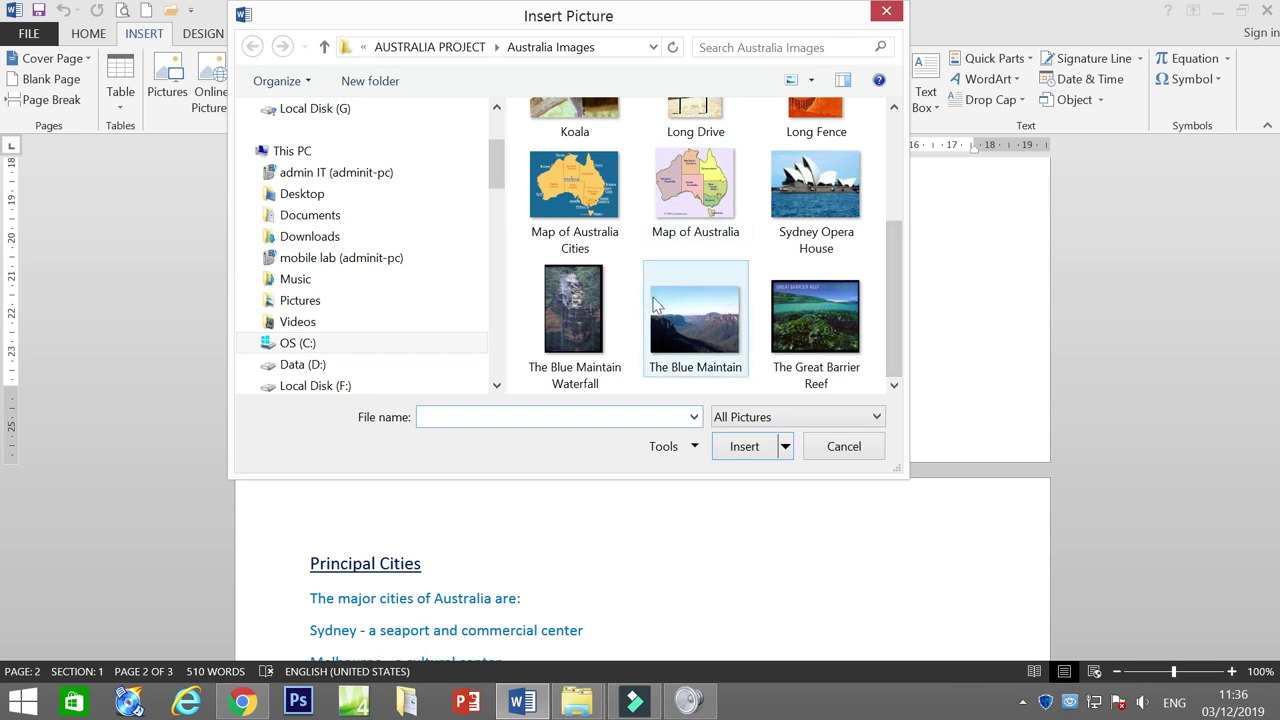
{"action": "double_click", "coordinate": [798, 341]}
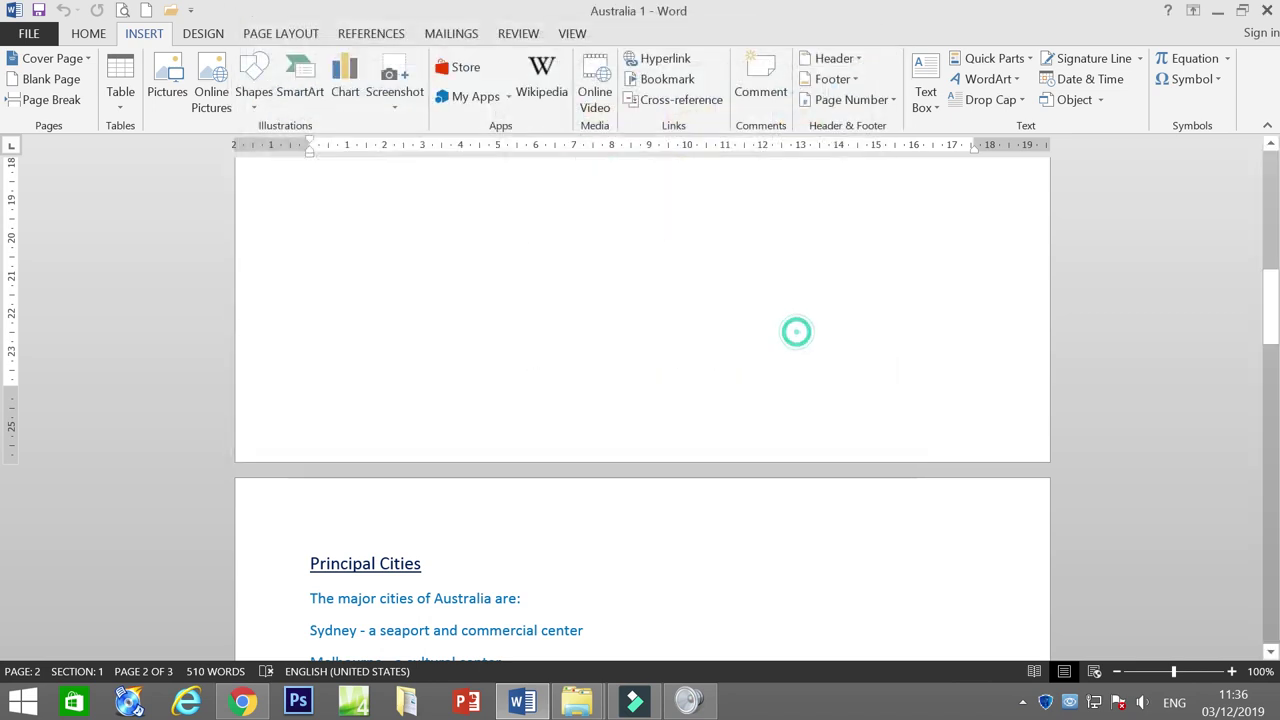
Set the text wrapping of the Great Barrier Reef picture in the Climate section to Square
{"action": "scroll", "coordinate": [471, 385], "scroll_direction": "down", "scroll_amount": 15}
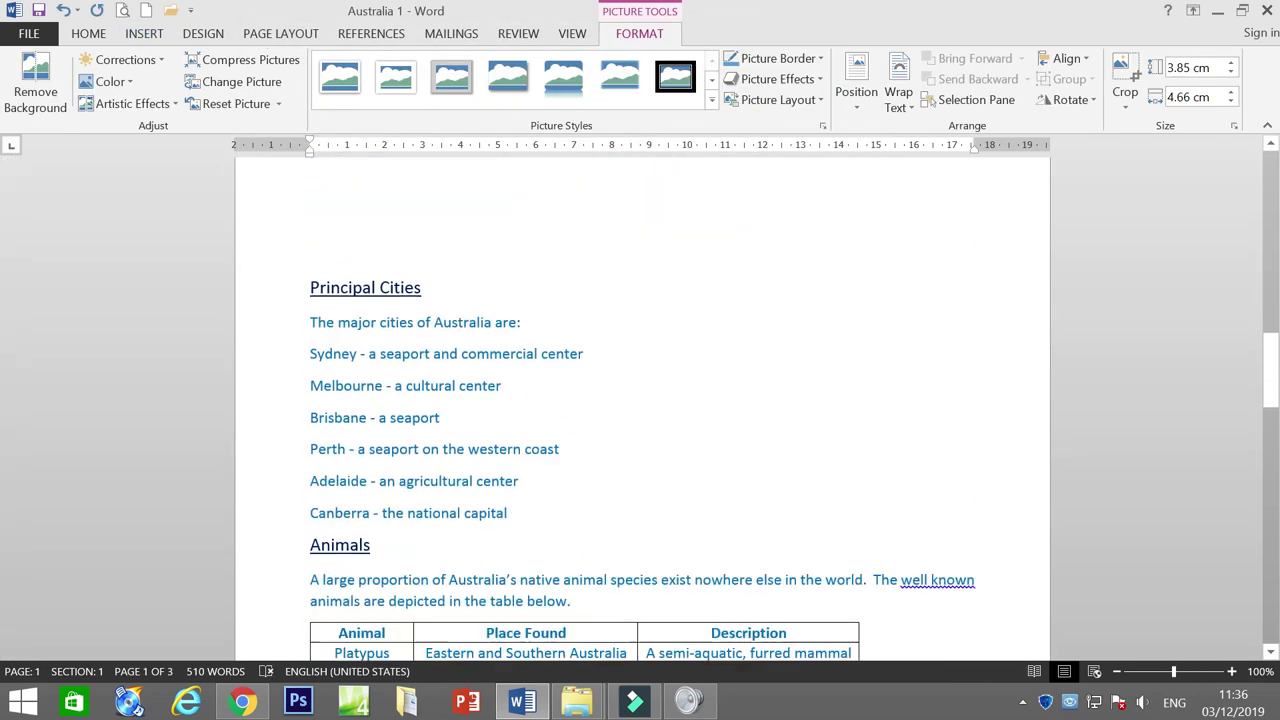
{"action": "scroll", "coordinate": [642, 410], "scroll_direction": "down", "scroll_amount": 10}
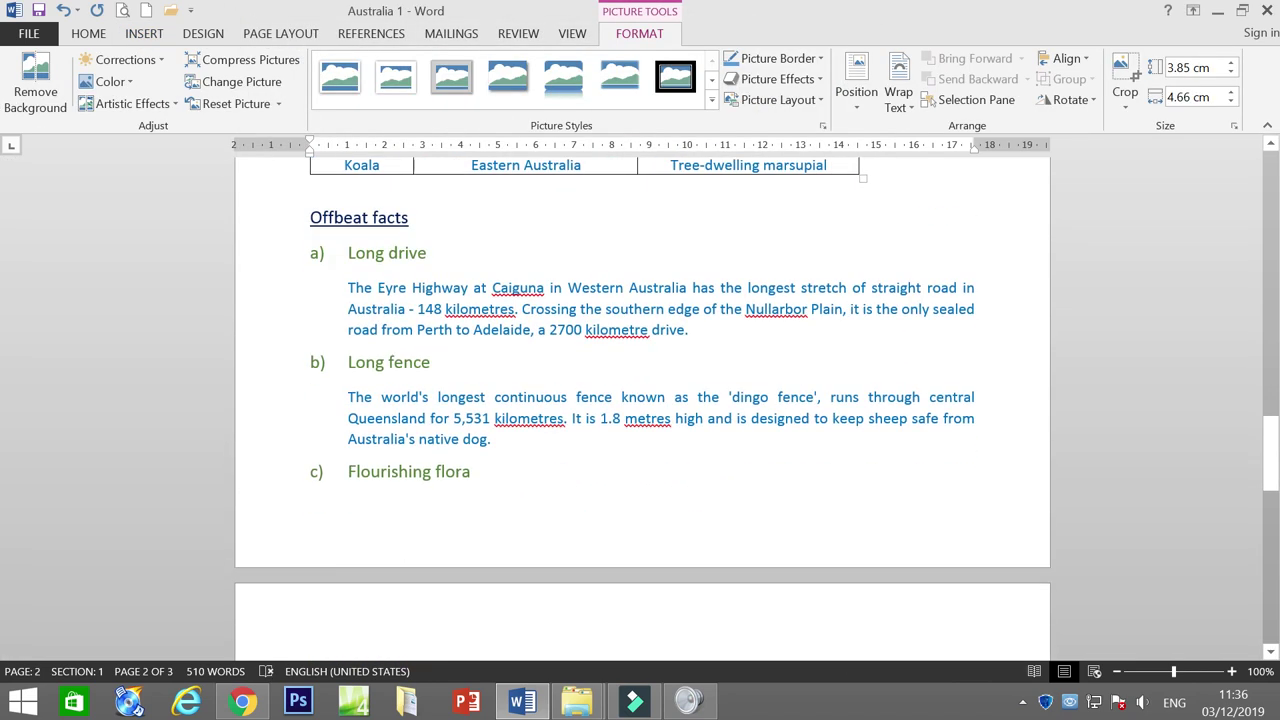
{"action": "scroll", "coordinate": [838, 364], "scroll_direction": "down", "scroll_amount": 4}
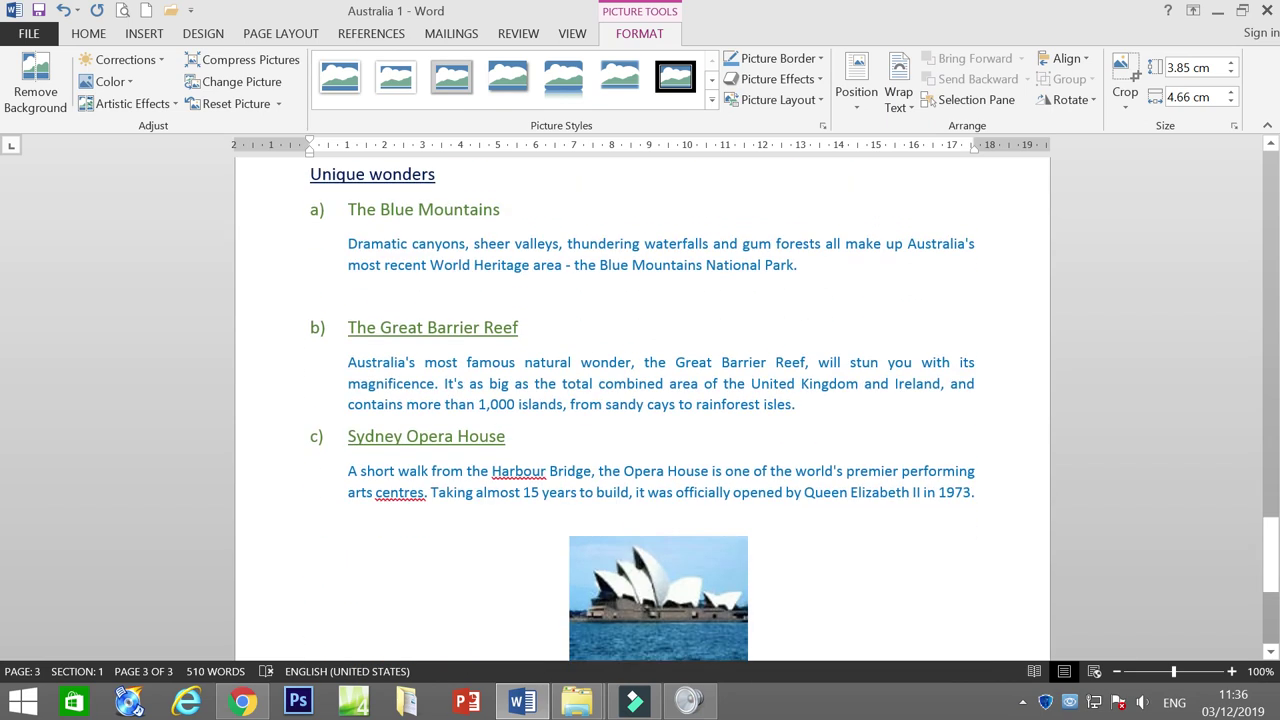
{"action": "left_click", "coordinate": [838, 364]}
{"action": "scroll", "coordinate": [838, 364], "scroll_direction": "up", "scroll_amount": 20}
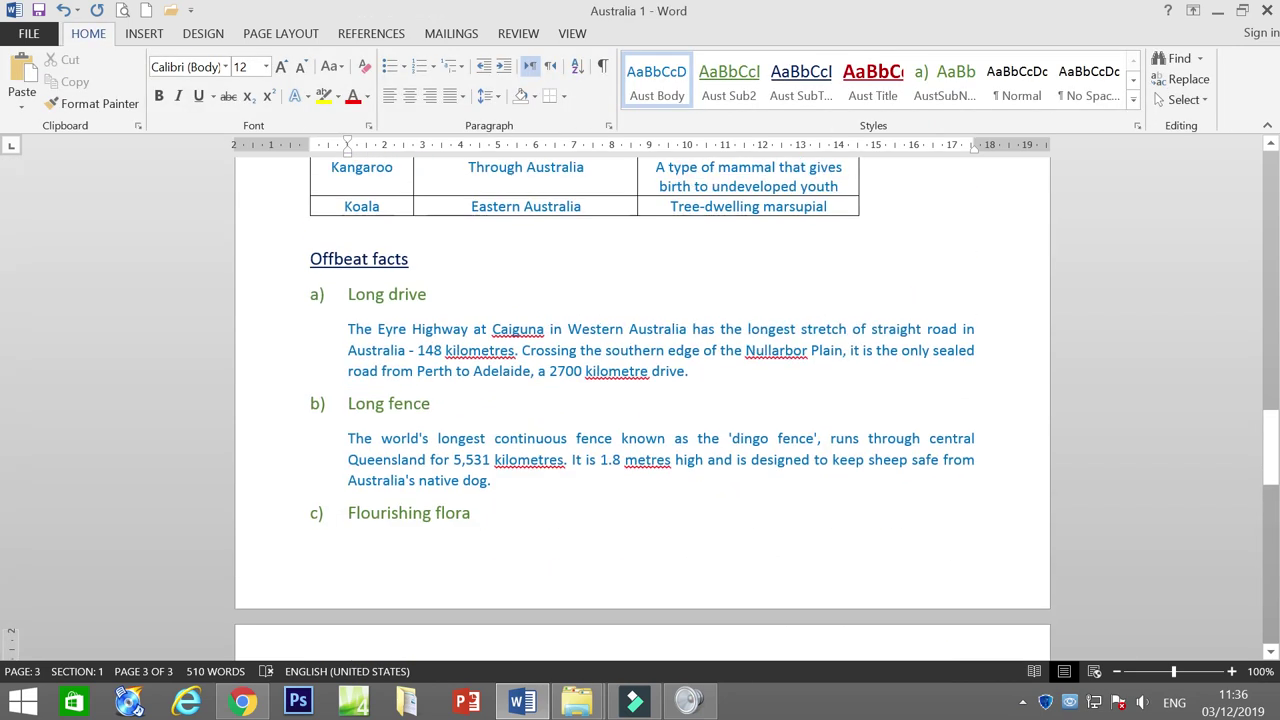
{"action": "scroll", "coordinate": [381, 455], "scroll_direction": "up", "scroll_amount": 3}
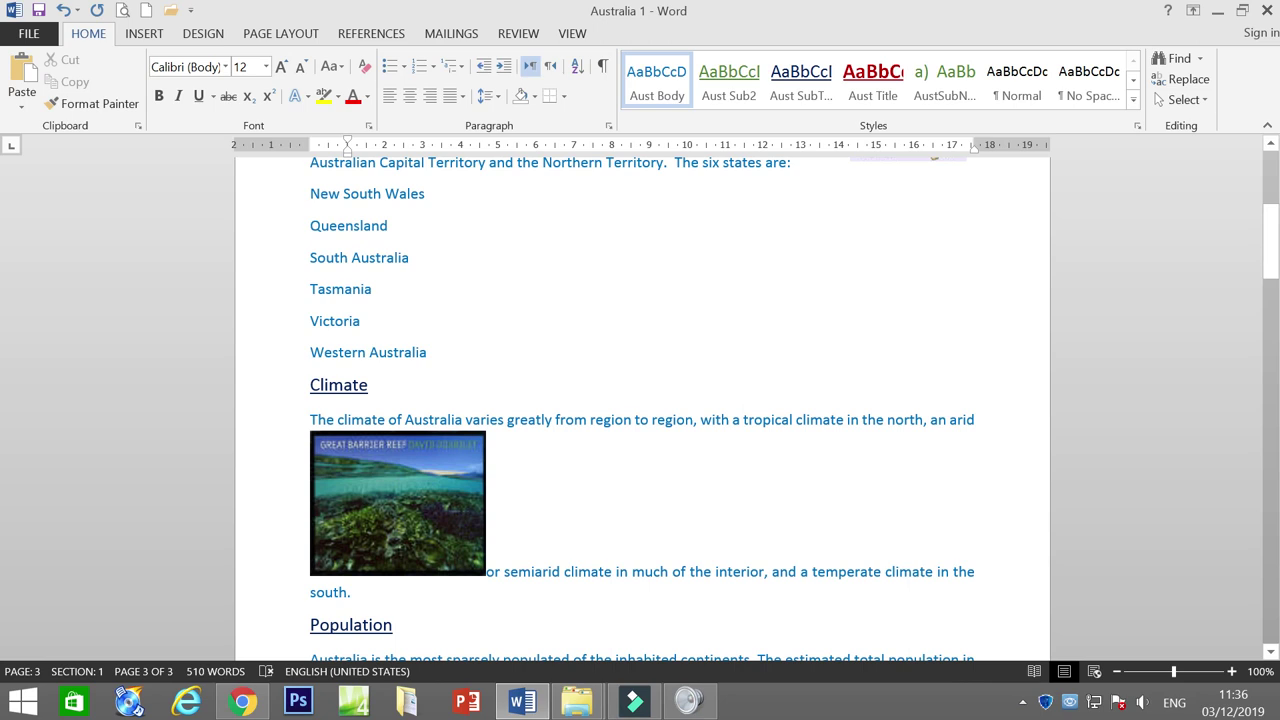
{"action": "left_click", "coordinate": [381, 455]}
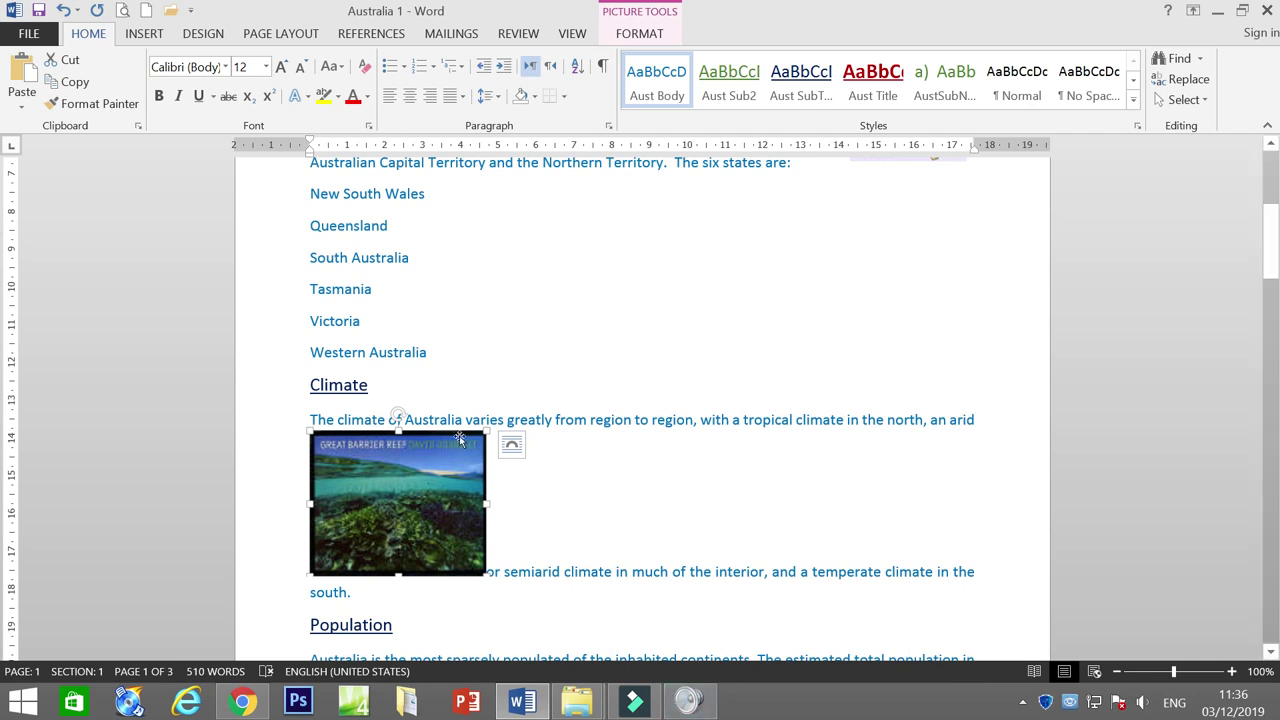
{"action": "right_click", "coordinate": [411, 458]}
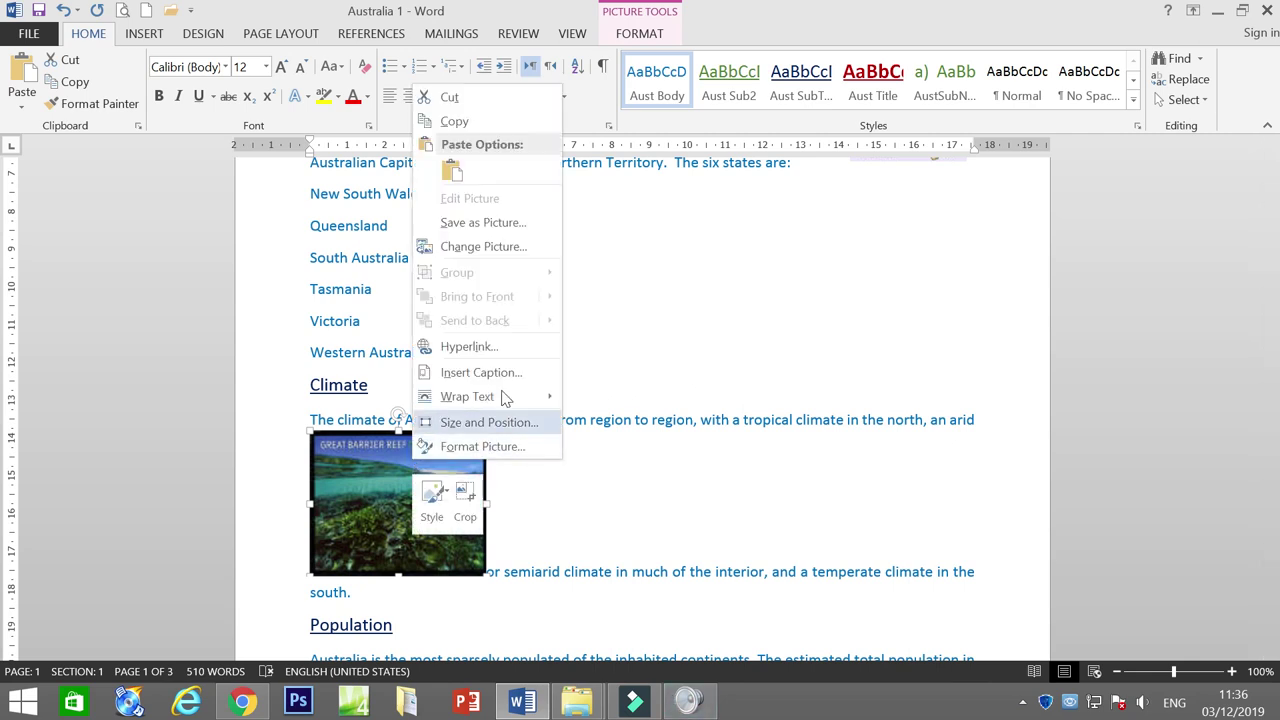
{"action": "mouse_move", "coordinate": [503, 400]}
{"action": "left_click", "coordinate": [648, 422]}
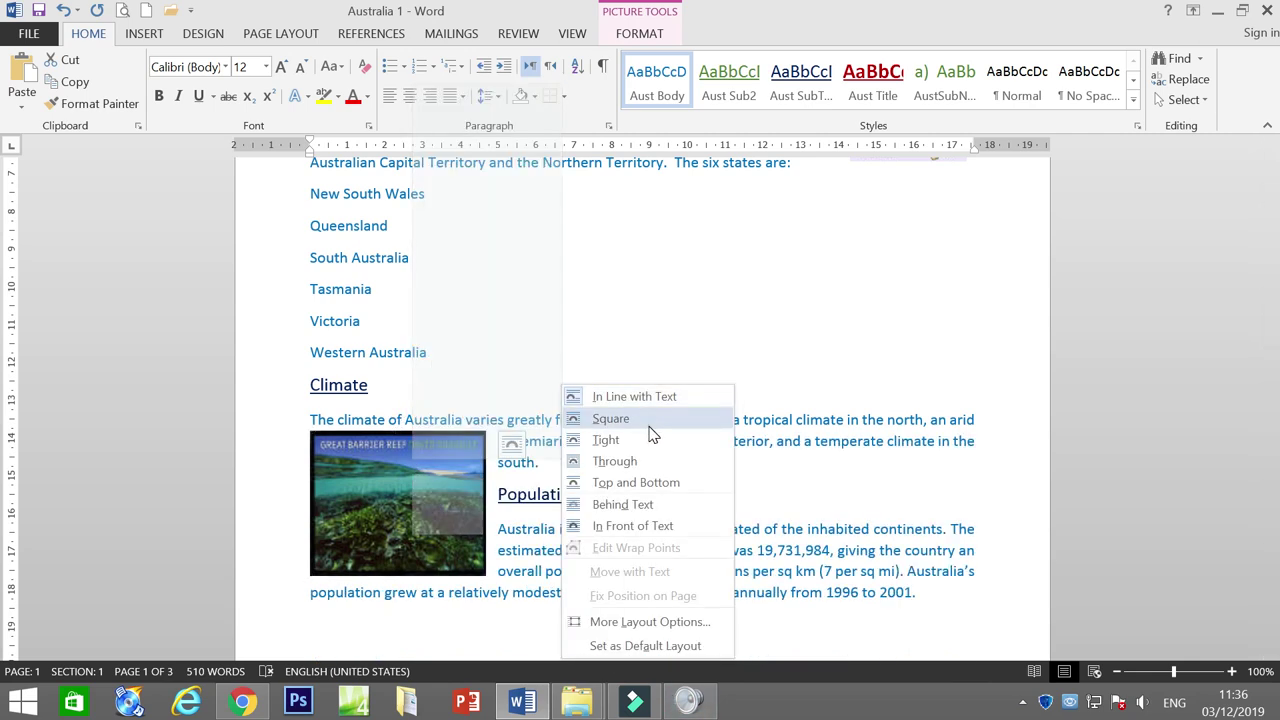
Move the Great Barrier Reef picture to page 3, to the right of the Great Barrier Reef paragraph under Unique wonders
{"action": "left_click_drag", "start_coordinate": [436, 560], "coordinate": [458, 712]}
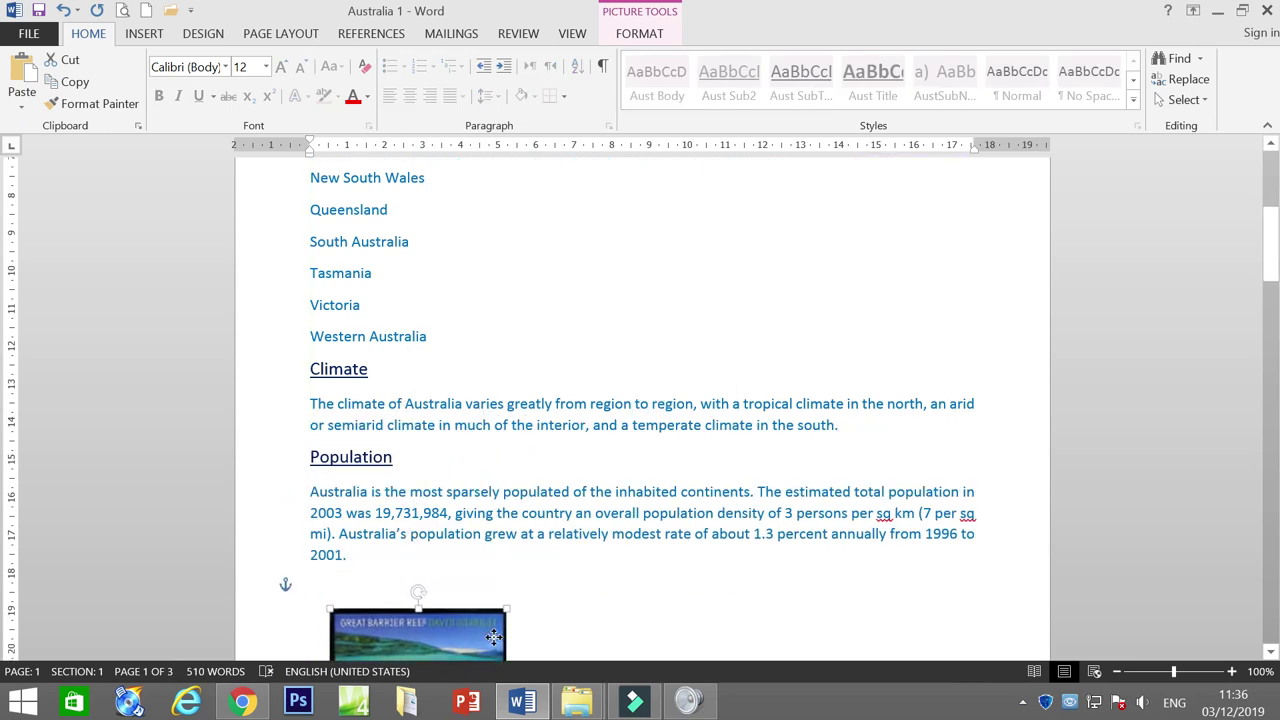
{"action": "left_click_drag", "start_coordinate": [483, 667], "coordinate": [483, 660]}
{"action": "scroll", "coordinate": [497, 163], "scroll_direction": "down", "scroll_amount": 8}
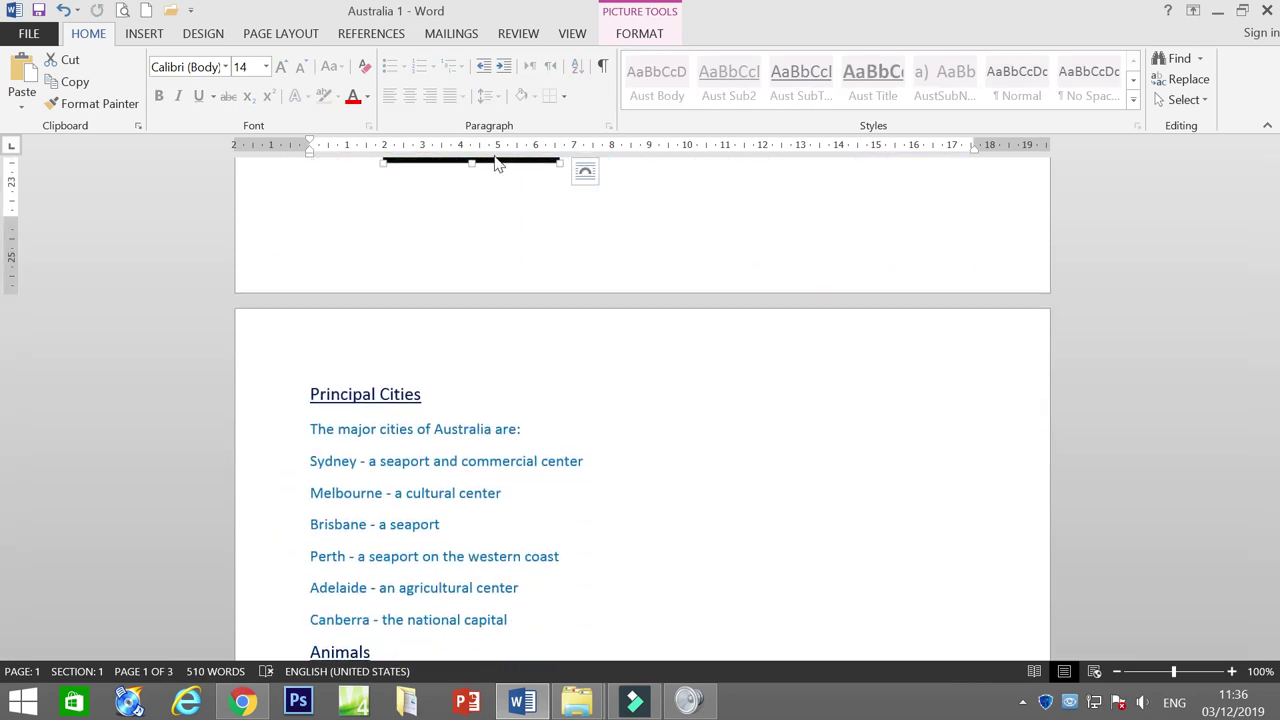
{"action": "left_click_drag", "start_coordinate": [497, 163], "coordinate": [557, 400]}
{"action": "scroll", "coordinate": [508, 568], "scroll_direction": "down", "scroll_amount": 5}
{"action": "scroll", "coordinate": [557, 400], "scroll_direction": "down", "scroll_amount": 5}
{"action": "scroll", "coordinate": [557, 400], "scroll_direction": "down", "scroll_amount": 2}
{"action": "scroll", "coordinate": [557, 400], "scroll_direction": "up", "scroll_amount": 3}
{"action": "left_click_drag", "start_coordinate": [557, 240], "coordinate": [876, 453]}
{"action": "scroll", "coordinate": [576, 585], "scroll_direction": "down", "scroll_amount": 4}
{"action": "scroll", "coordinate": [551, 466], "scroll_direction": "down", "scroll_amount": 3}
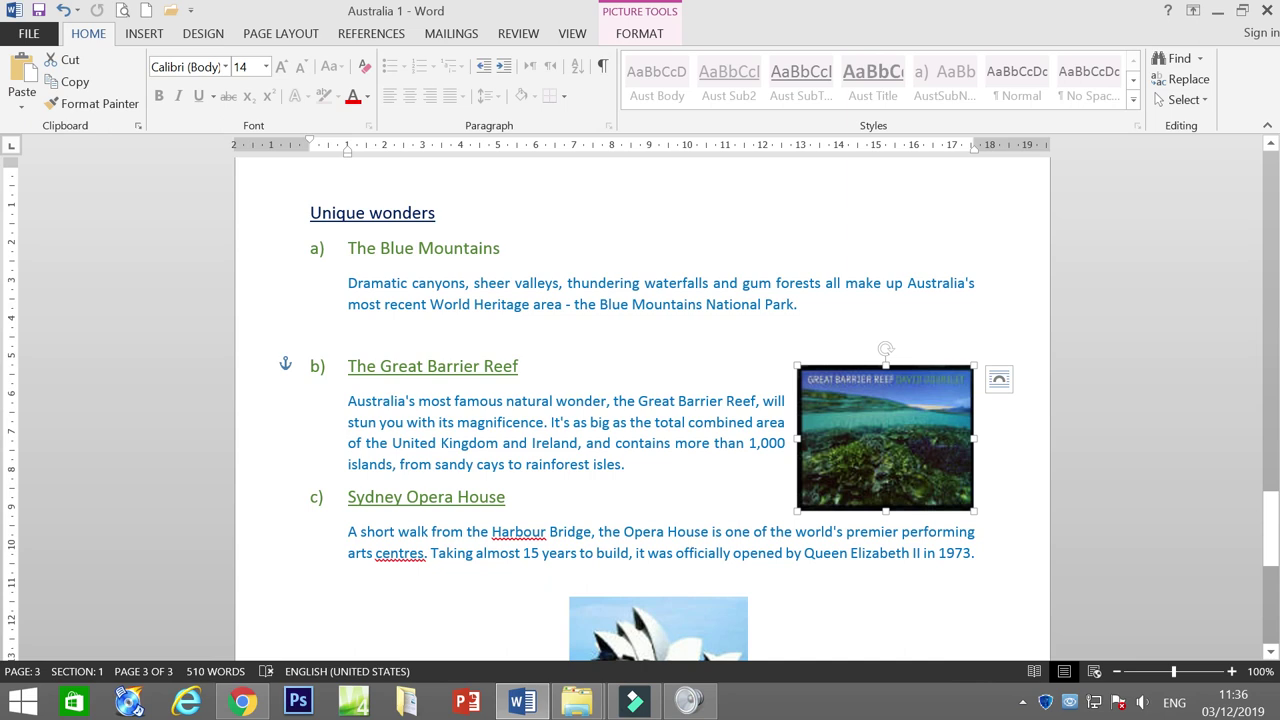
{"action": "left_click_drag", "start_coordinate": [865, 428], "coordinate": [866, 421]}
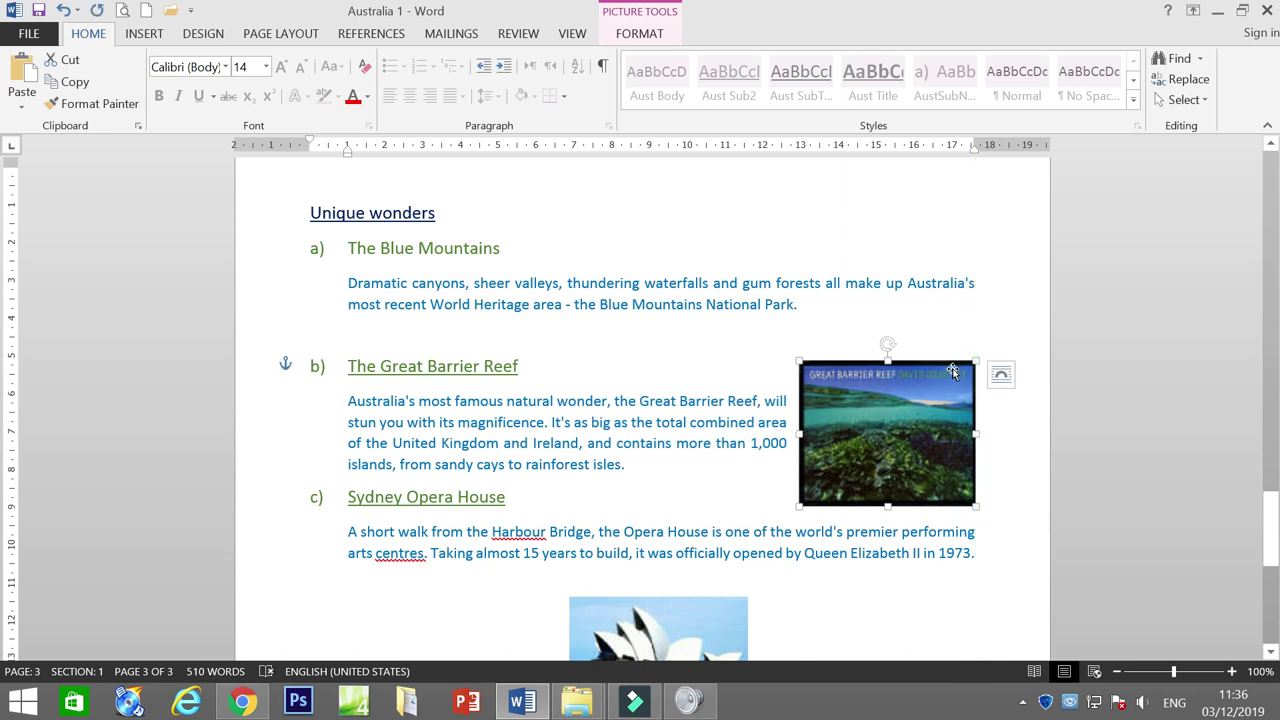
Resize the reef picture proportionally, trying a much larger size before shrinking it to fit beside its paragraph, and align it with the right text margin
{"action": "left_click_drag", "start_coordinate": [976, 356], "coordinate": [940, 390]}
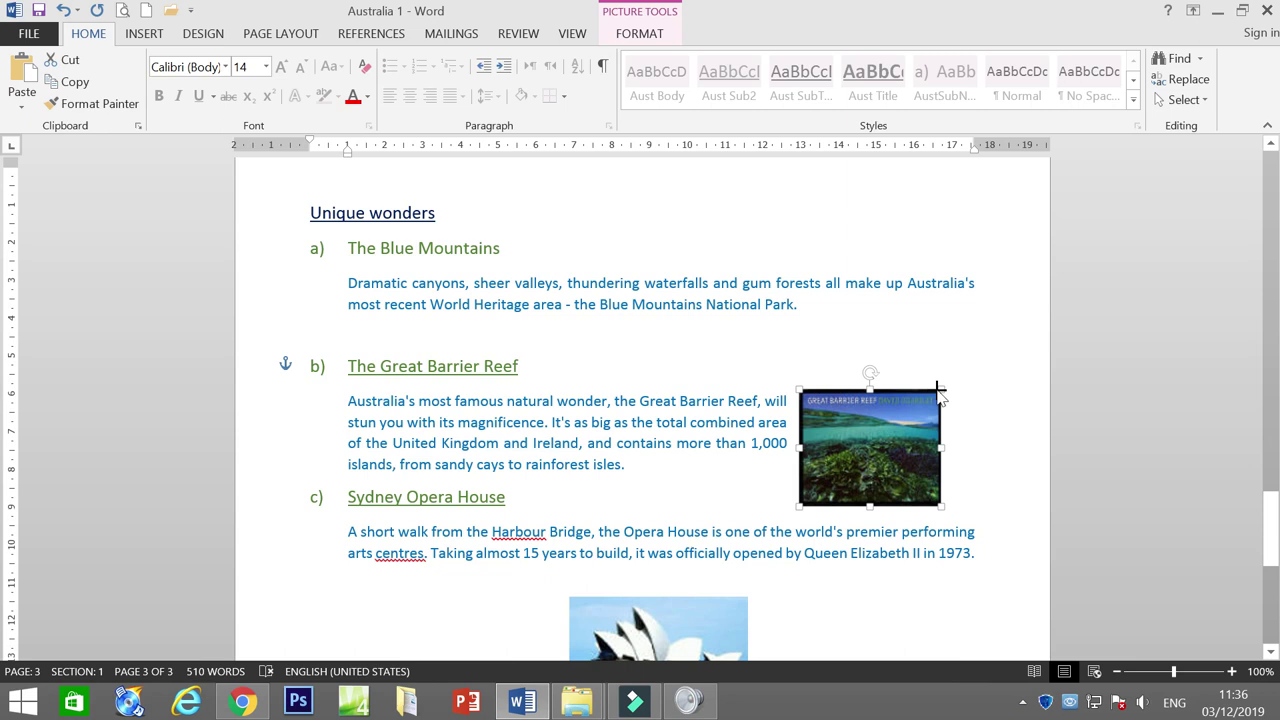
{"action": "left_click_drag", "start_coordinate": [846, 442], "coordinate": [876, 444]}
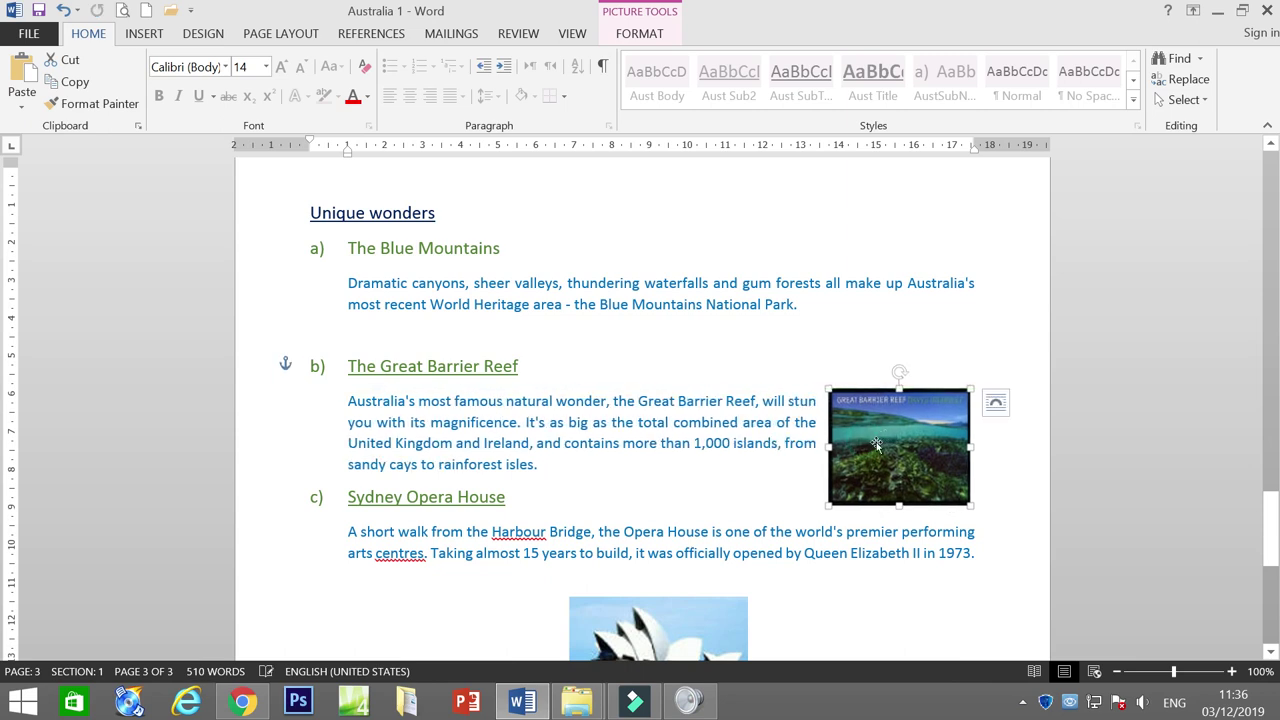
{"action": "left_click", "coordinate": [831, 507]}
{"action": "left_click_drag", "start_coordinate": [826, 507], "coordinate": [611, 637]}
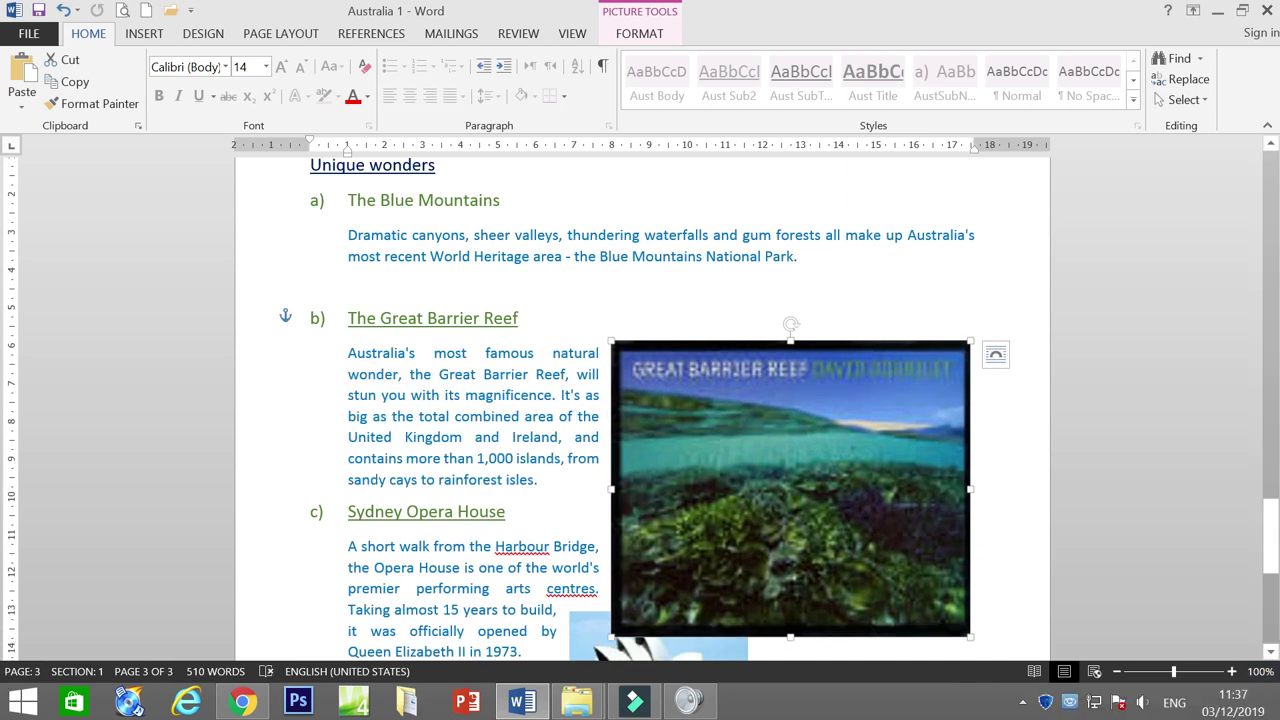
{"action": "scroll", "coordinate": [616, 590], "scroll_direction": "down", "scroll_amount": 1}
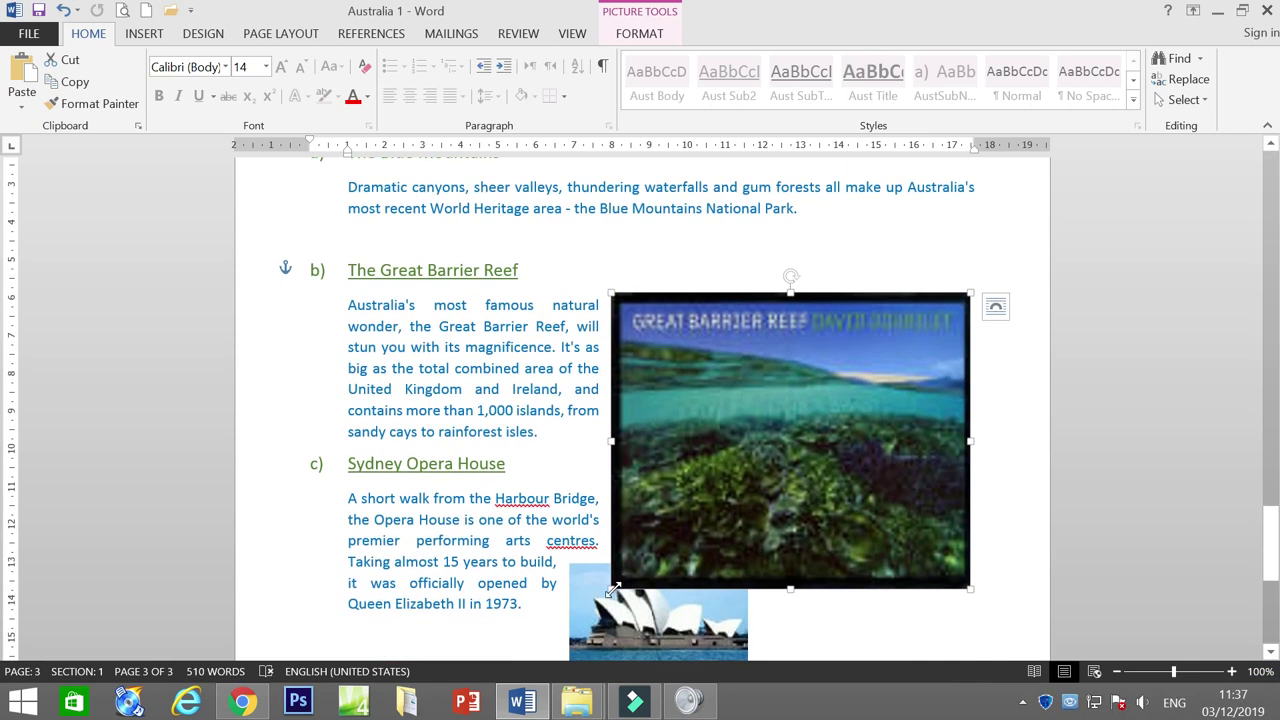
{"action": "left_click_drag", "start_coordinate": [605, 592], "coordinate": [808, 425]}
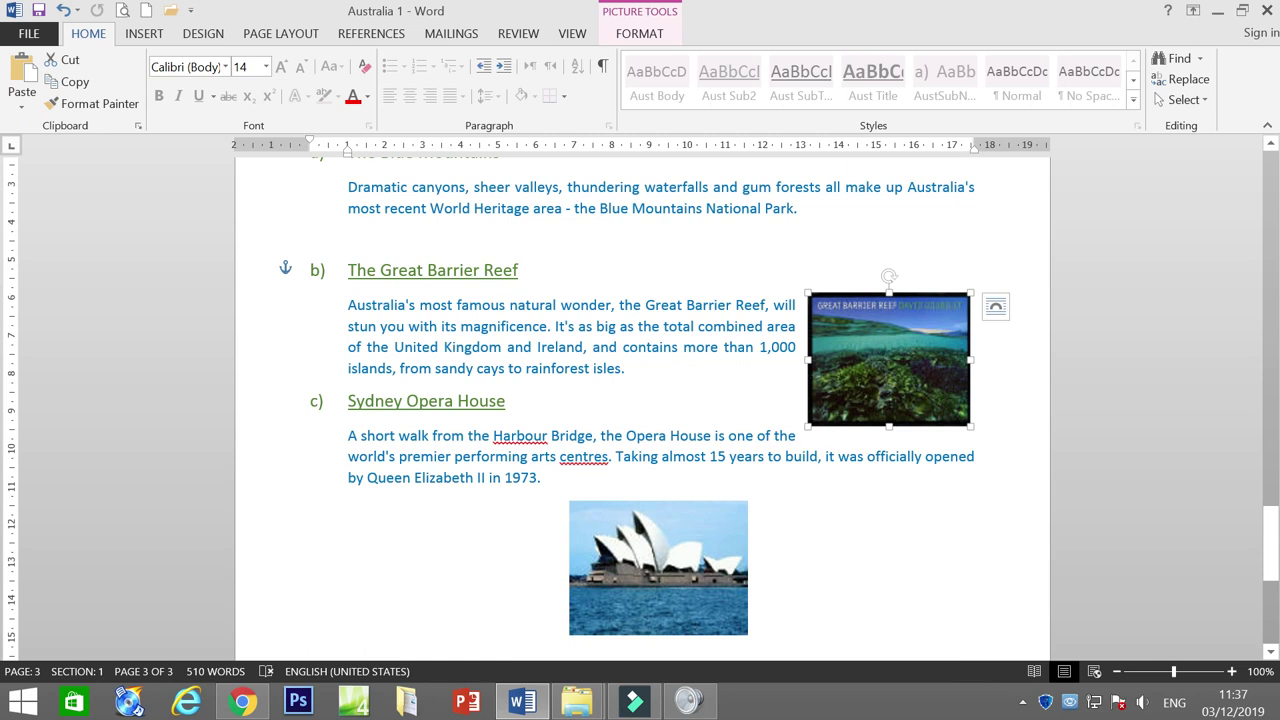
{"action": "left_click_drag", "start_coordinate": [808, 424], "coordinate": [823, 413]}
{"action": "left_click_drag", "start_coordinate": [861, 366], "coordinate": [869, 362]}
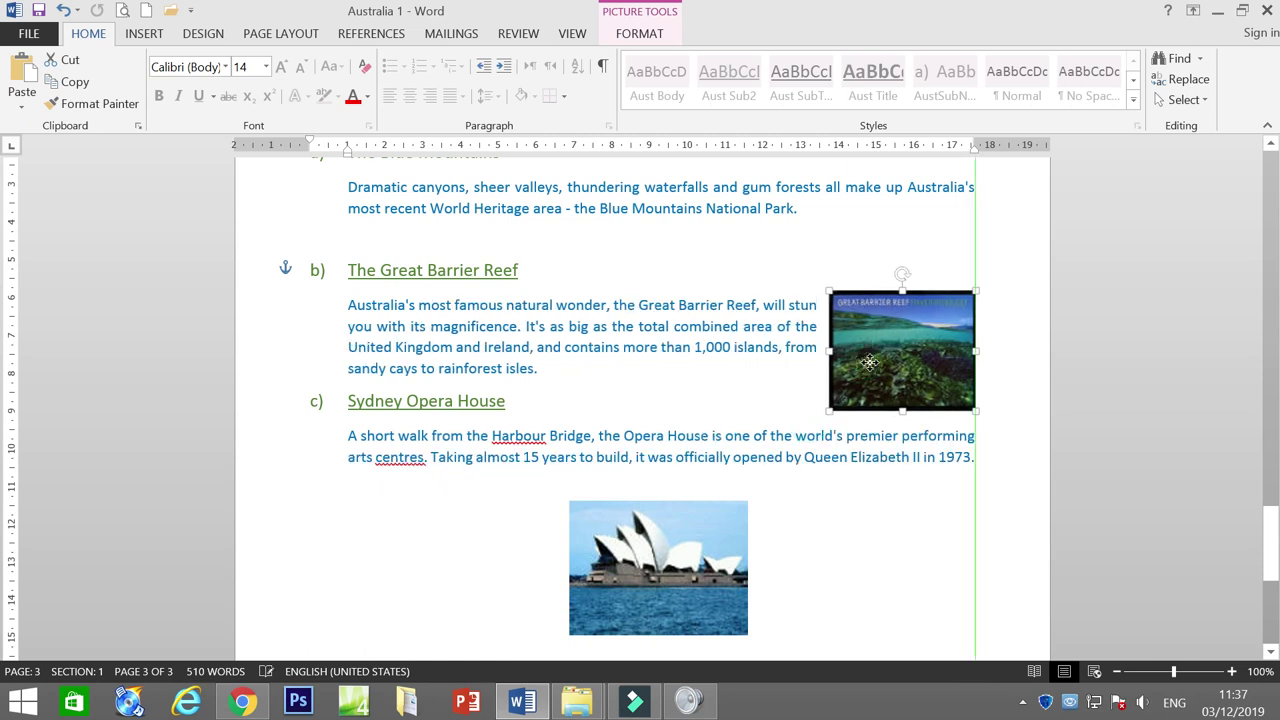
Reposition the reef picture slightly higher, level with The Great Barrier Reef heading and against the right text margin
{"action": "scroll", "coordinate": [869, 362], "scroll_direction": "up", "scroll_amount": 5}
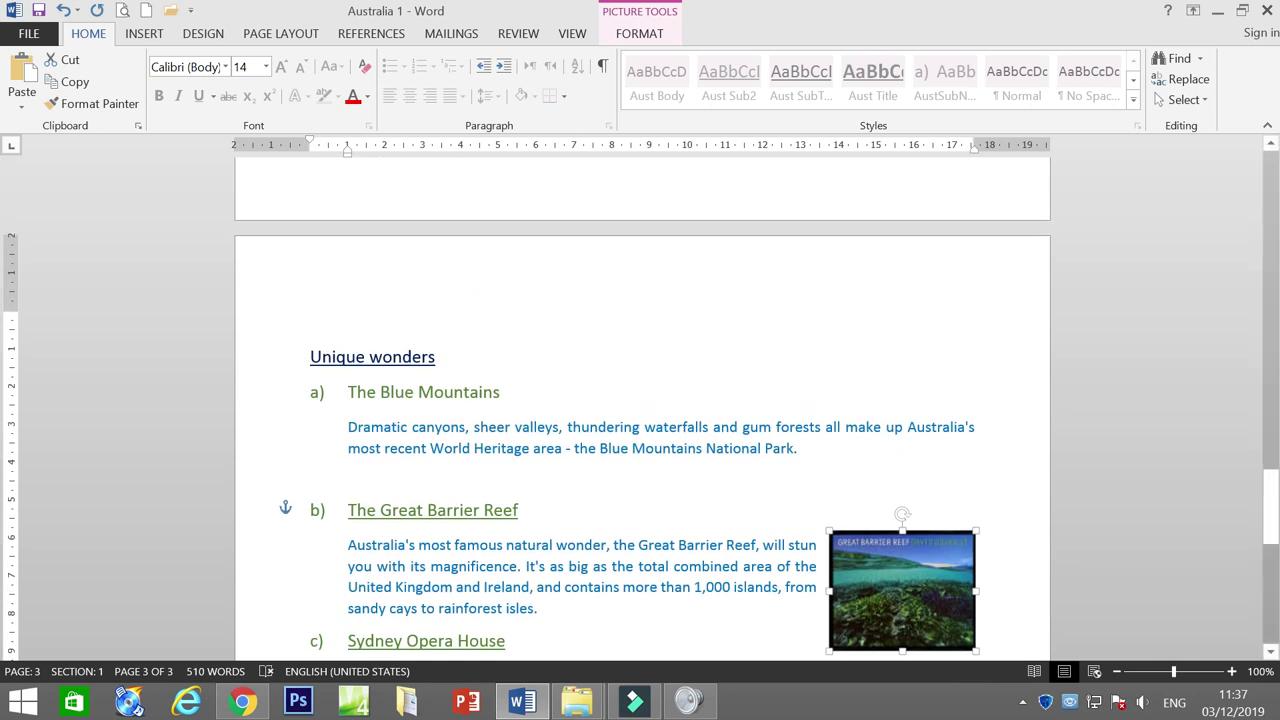
{"action": "scroll", "coordinate": [980, 686], "scroll_direction": "down", "scroll_amount": 4}
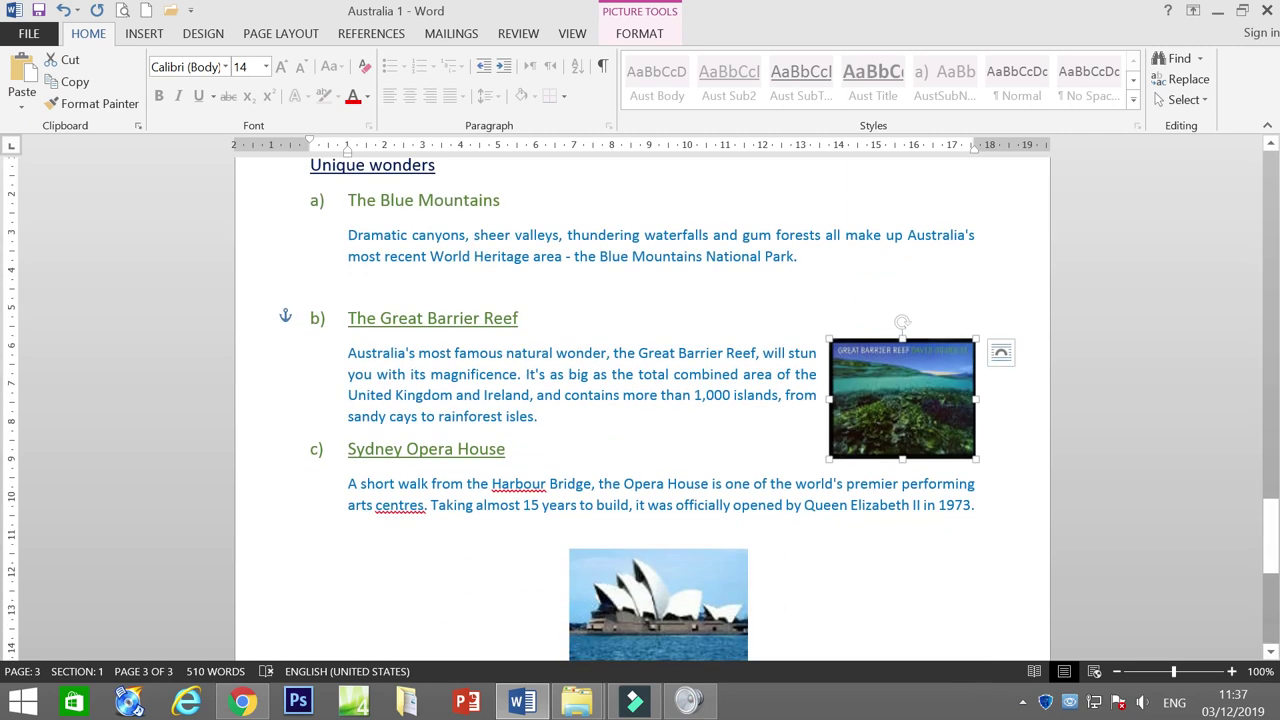
{"action": "left_click_drag", "start_coordinate": [908, 392], "coordinate": [905, 357]}
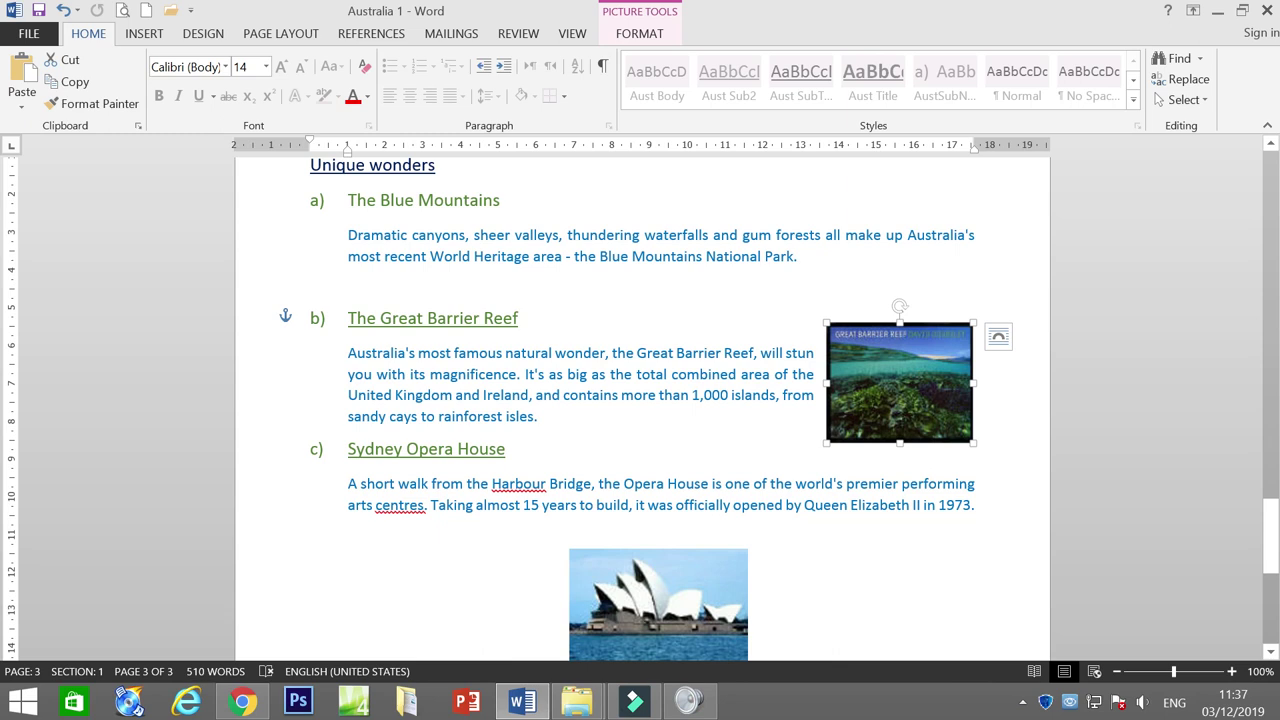
{"action": "left_click_drag", "start_coordinate": [935, 380], "coordinate": [828, 352]}
{"action": "left_click_drag", "start_coordinate": [785, 270], "coordinate": [908, 355]}
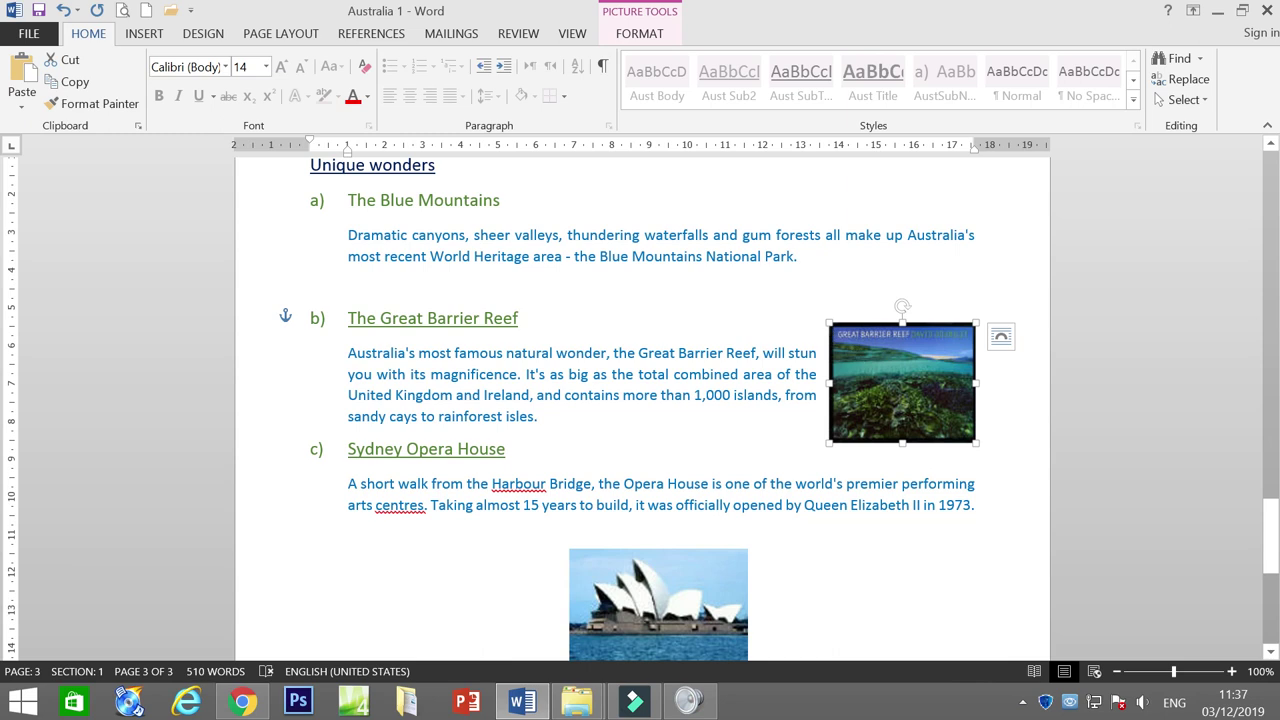
{"action": "scroll", "coordinate": [489, 190], "scroll_direction": "down", "scroll_amount": 2}
{"action": "scroll", "coordinate": [489, 190], "scroll_direction": "up", "scroll_amount": 14}
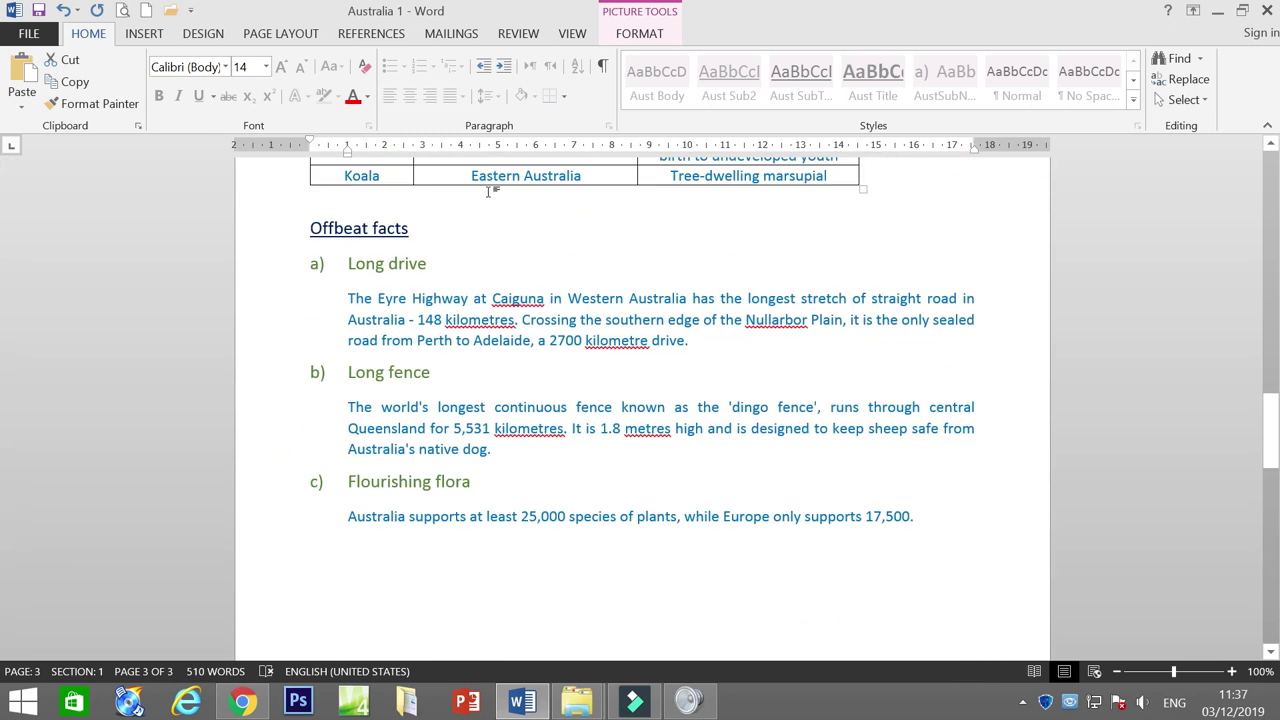
{"action": "scroll", "coordinate": [489, 190], "scroll_direction": "up", "scroll_amount": 10}
{"action": "left_click", "coordinate": [140, 34]}
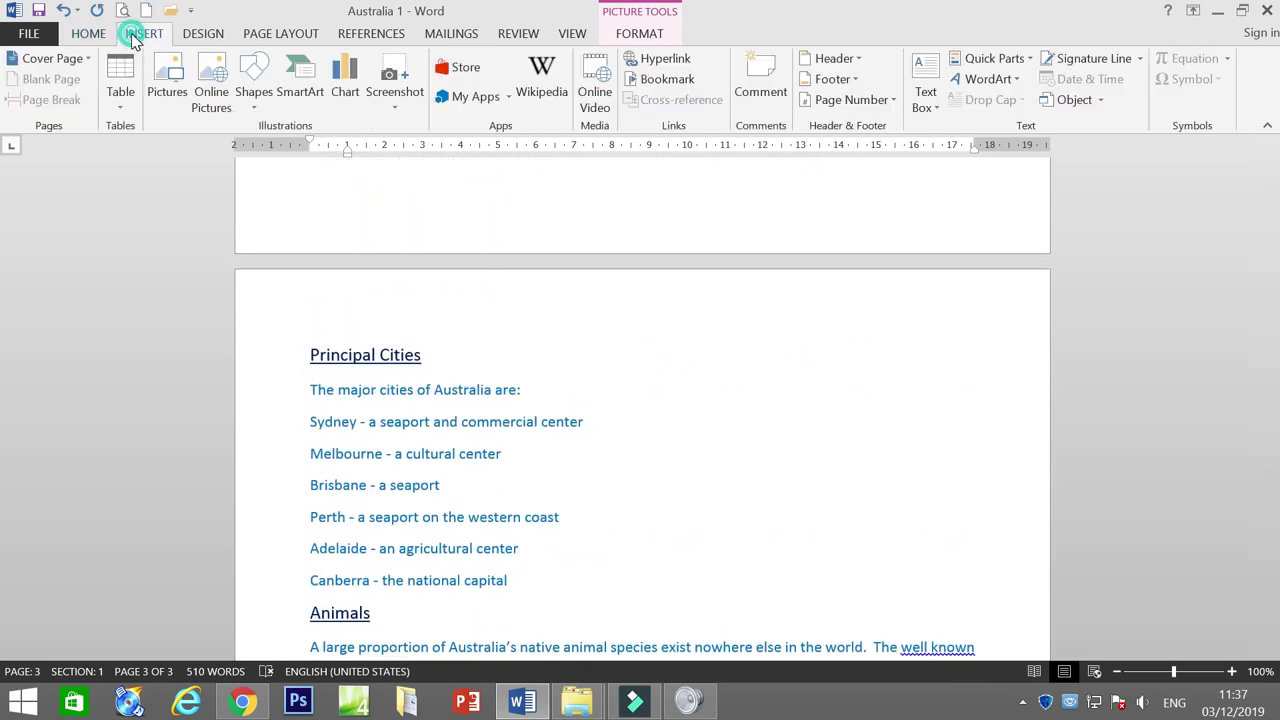
{"action": "left_click", "coordinate": [165, 88]}
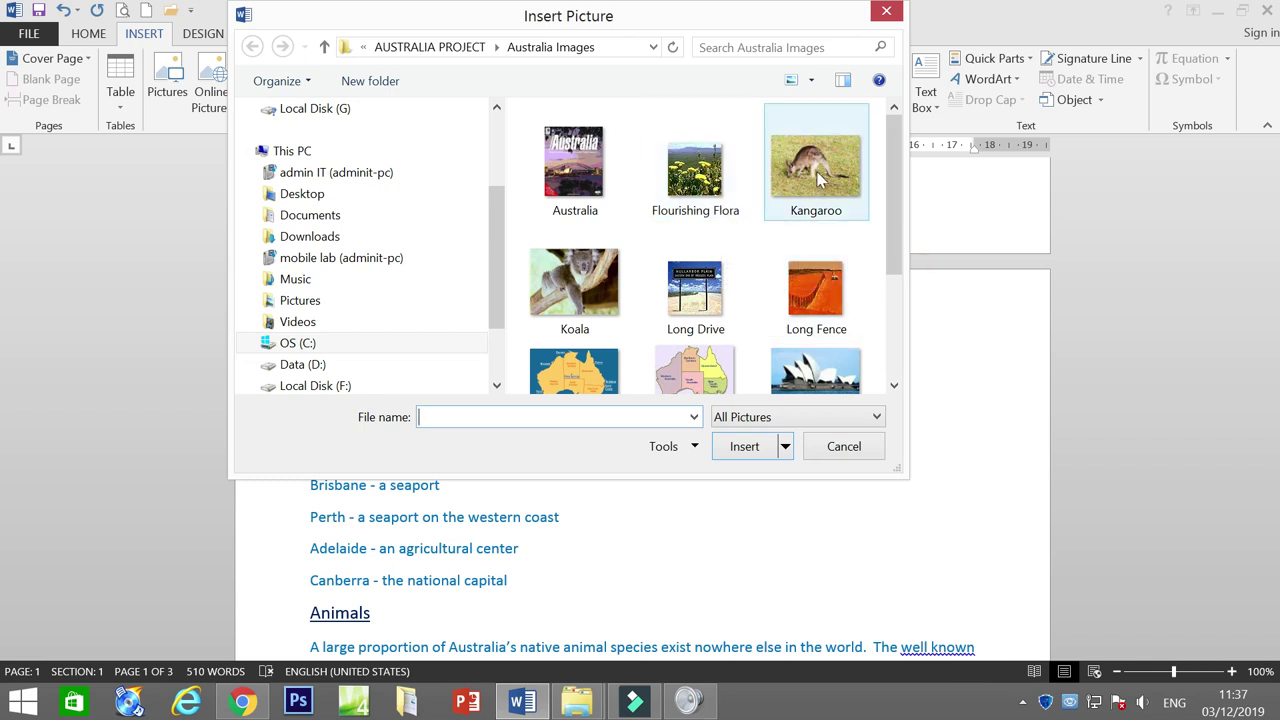
{"action": "double_click", "coordinate": [720, 182]}
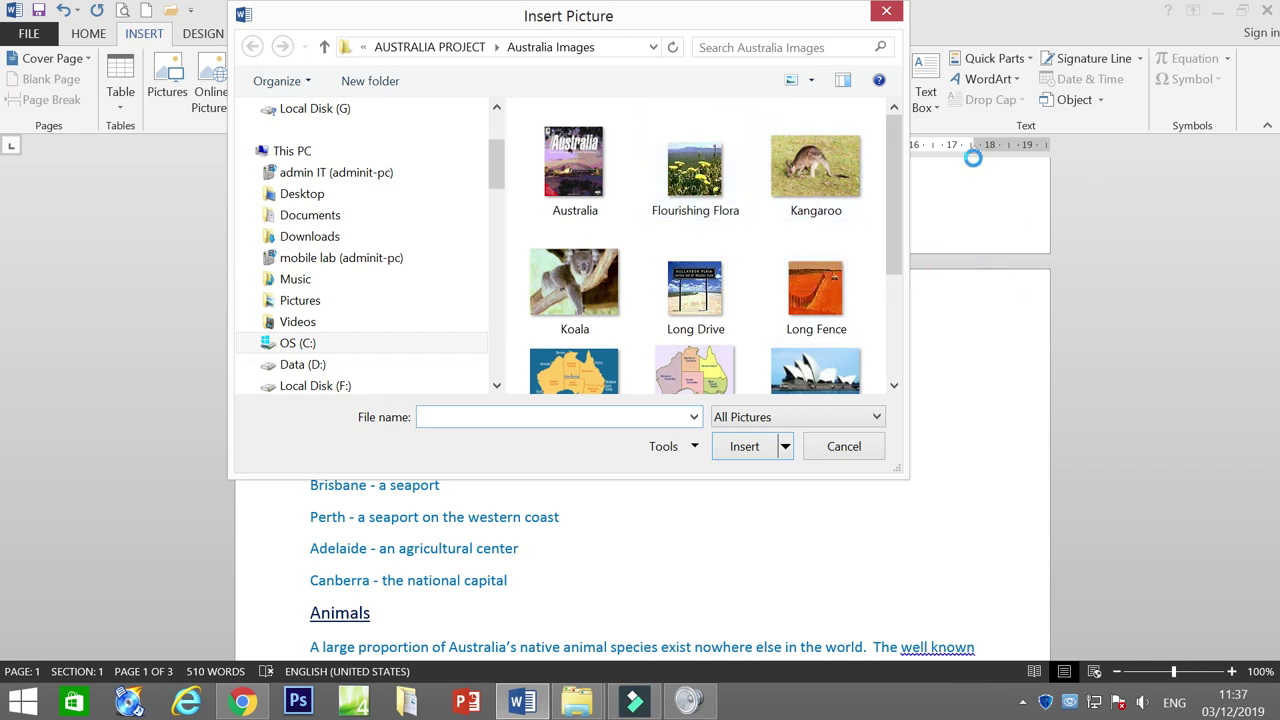
{"action": "left_click", "coordinate": [887, 13]}
Insert the Koala picture from the Australia Images folder into the document
{"action": "scroll", "coordinate": [765, 432], "scroll_direction": "down", "scroll_amount": 5}
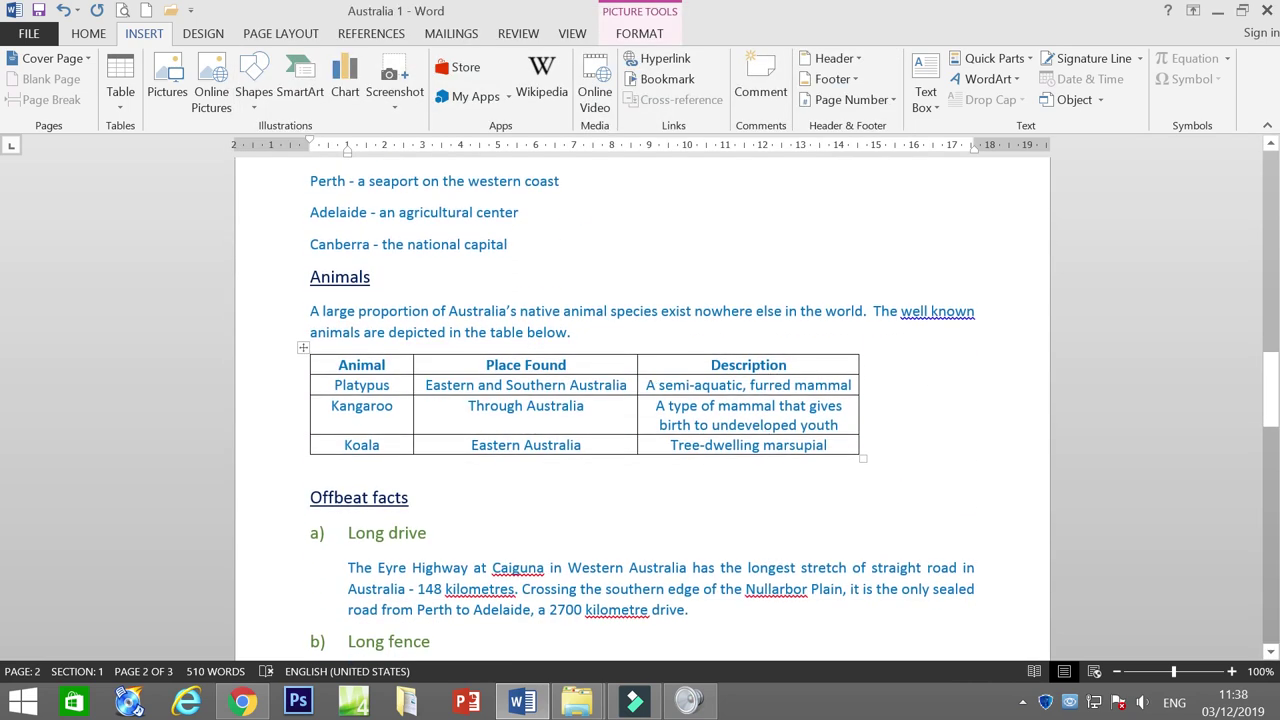
{"action": "scroll", "coordinate": [640, 400], "scroll_direction": "up", "scroll_amount": 5}
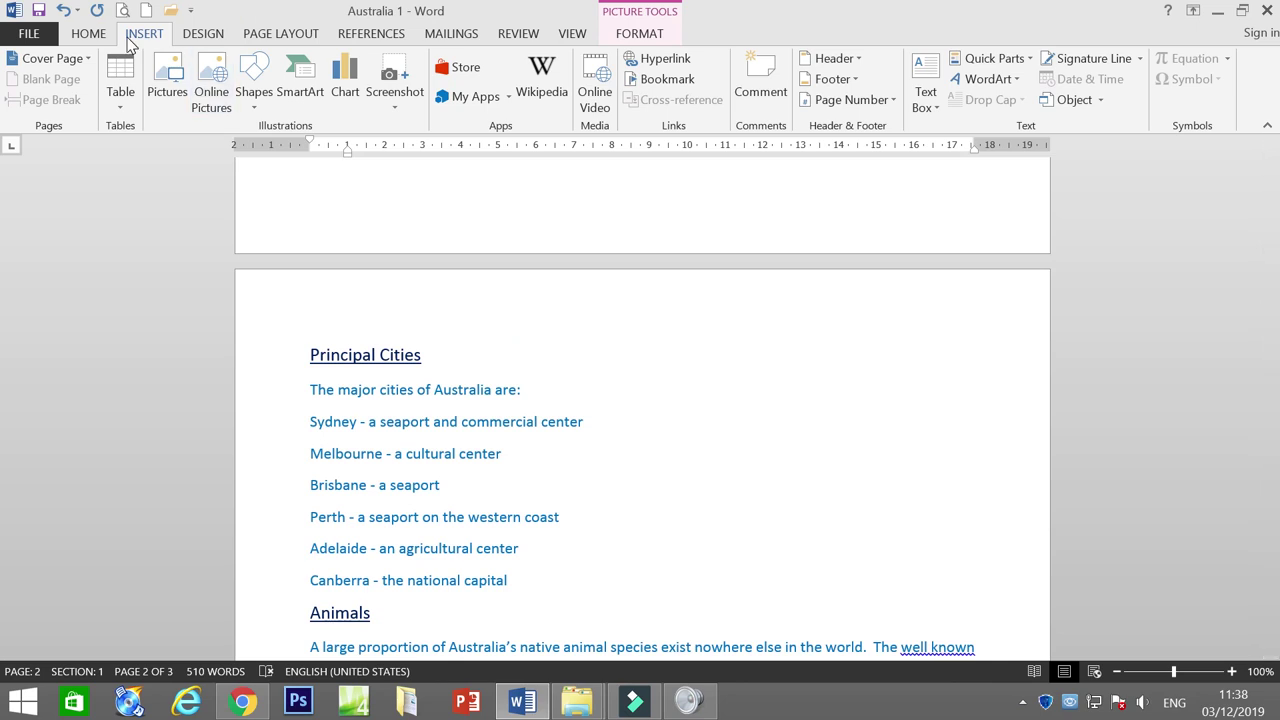
{"action": "left_click", "coordinate": [166, 85]}
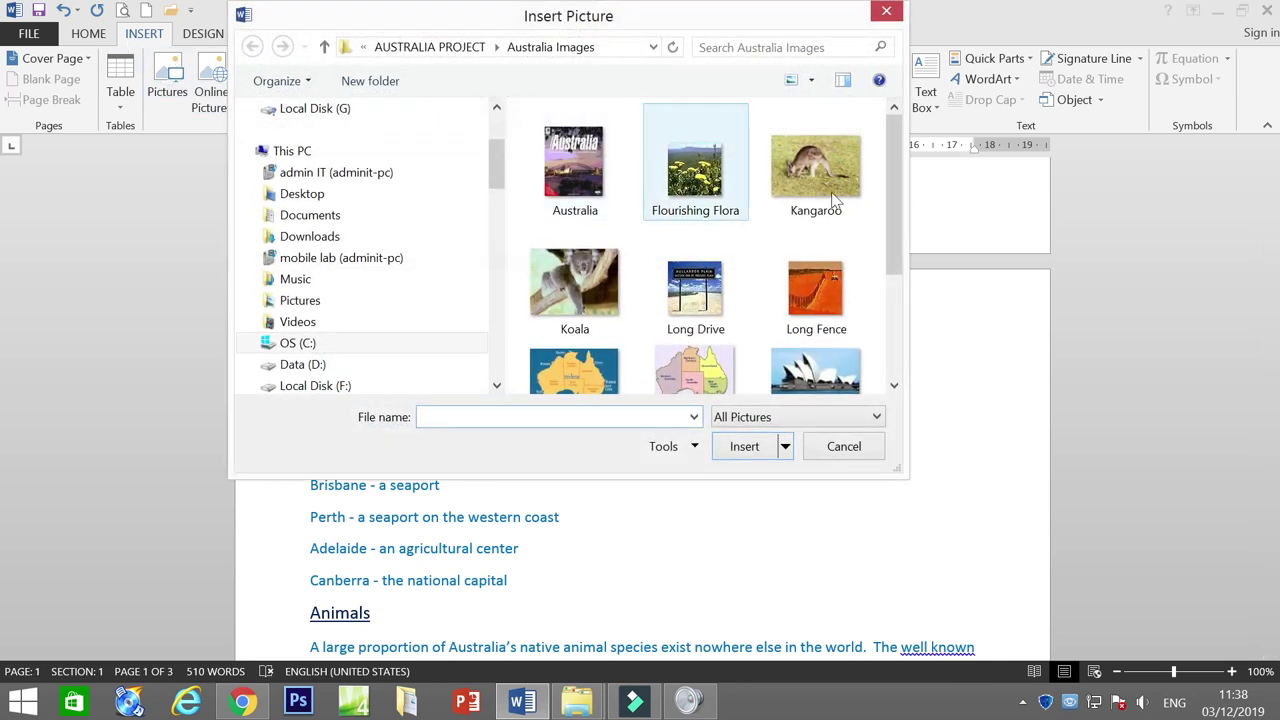
{"action": "left_click", "coordinate": [838, 182]}
{"action": "double_click", "coordinate": [578, 270]}
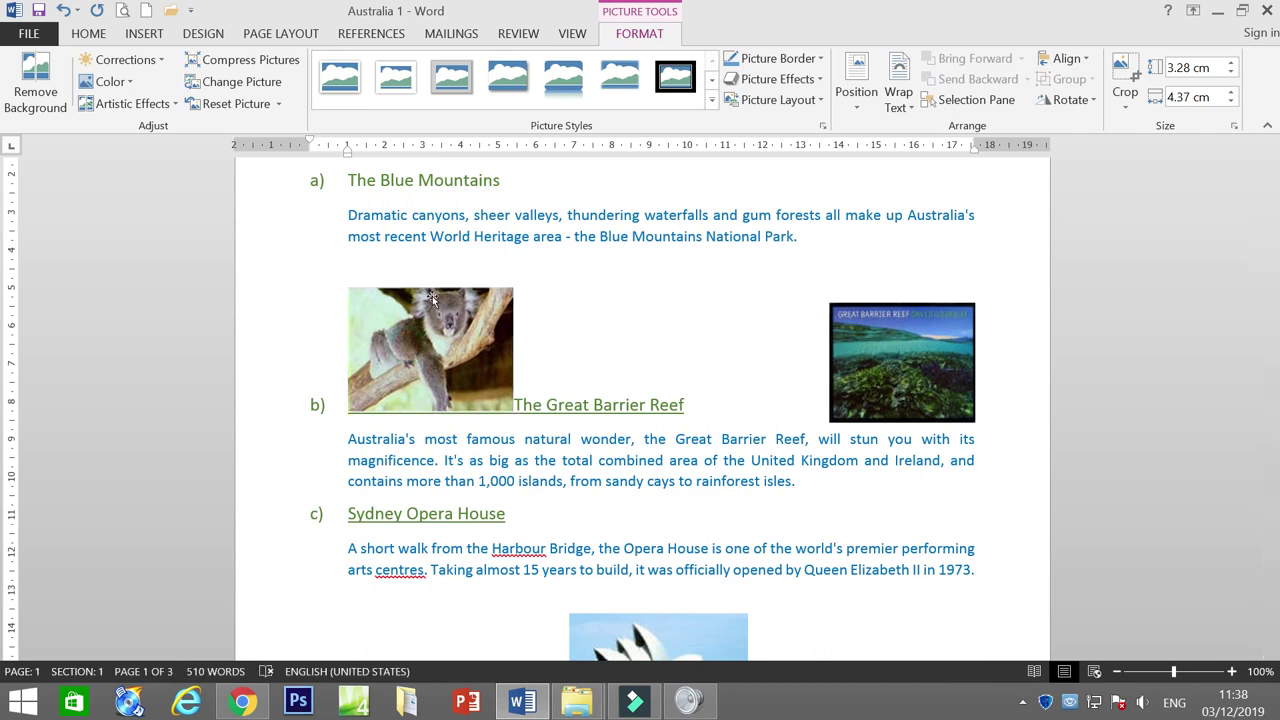
Apply Tight text wrapping to the large koala picture and move it to page 2, beside the Offbeat facts and Long drive headings
{"action": "right_click", "coordinate": [436, 318]}
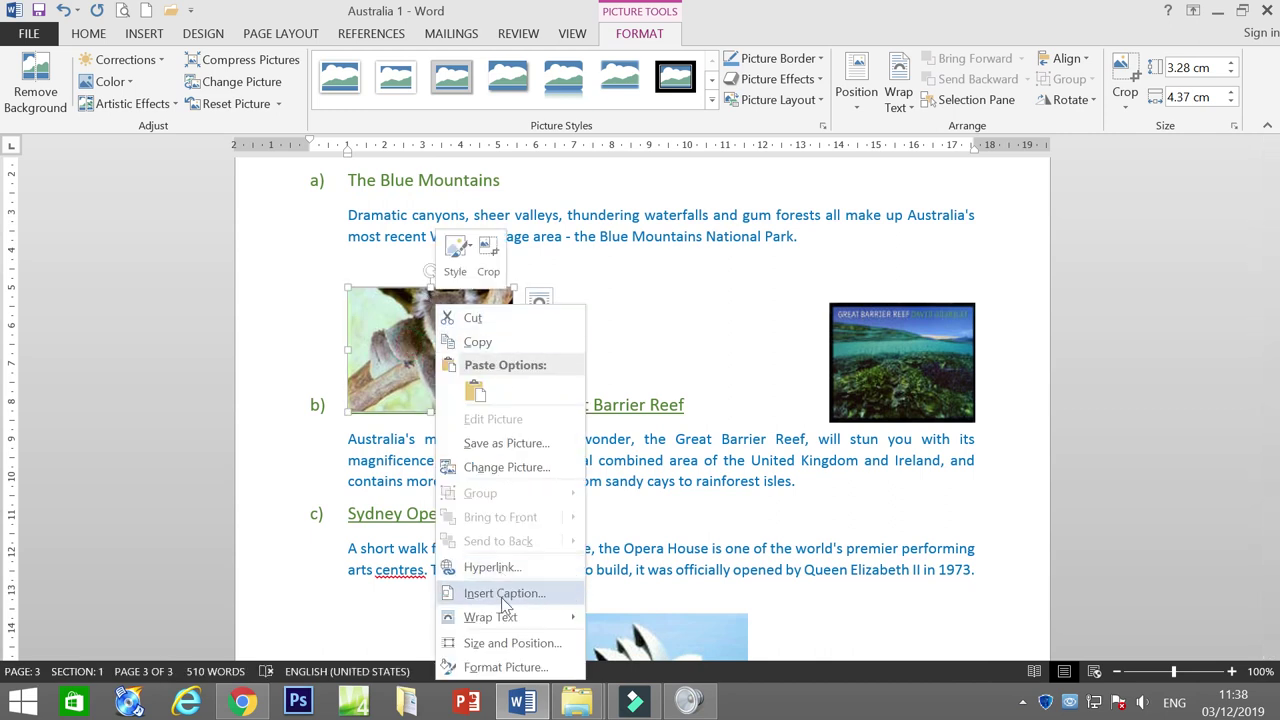
{"action": "right_click", "coordinate": [382, 303]}
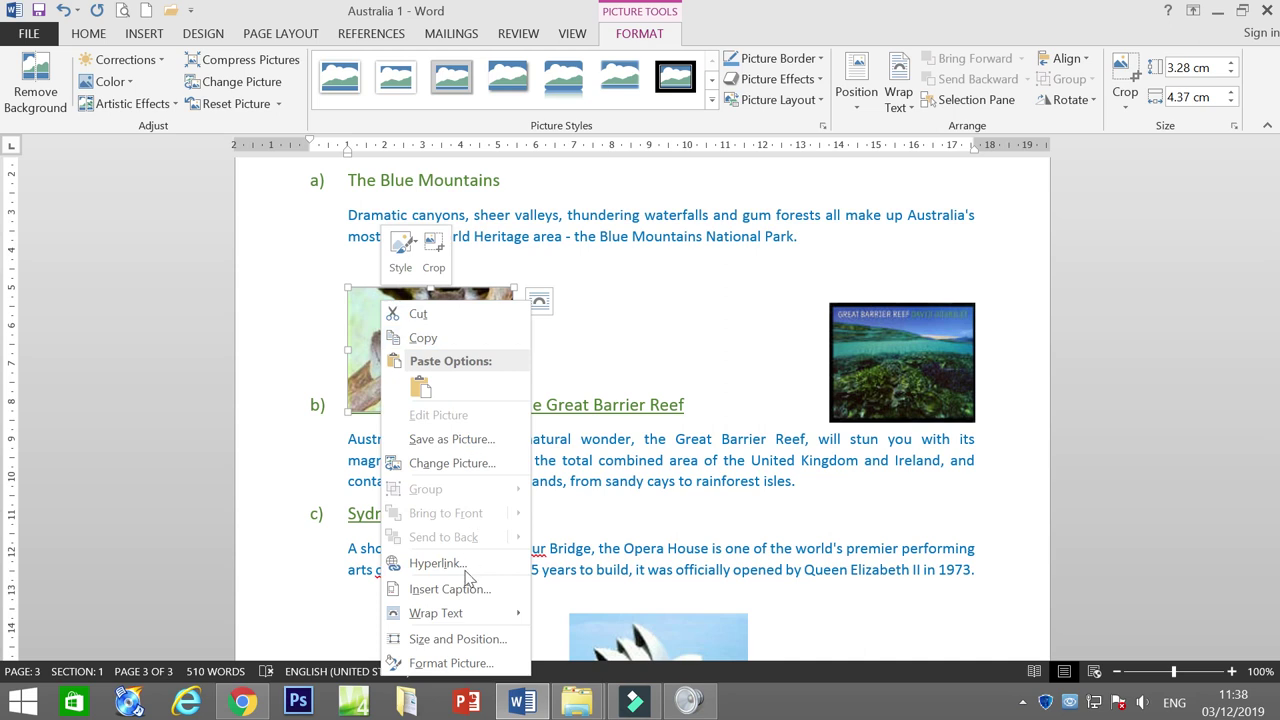
{"action": "mouse_move", "coordinate": [450, 613]}
{"action": "left_click", "coordinate": [899, 86]}
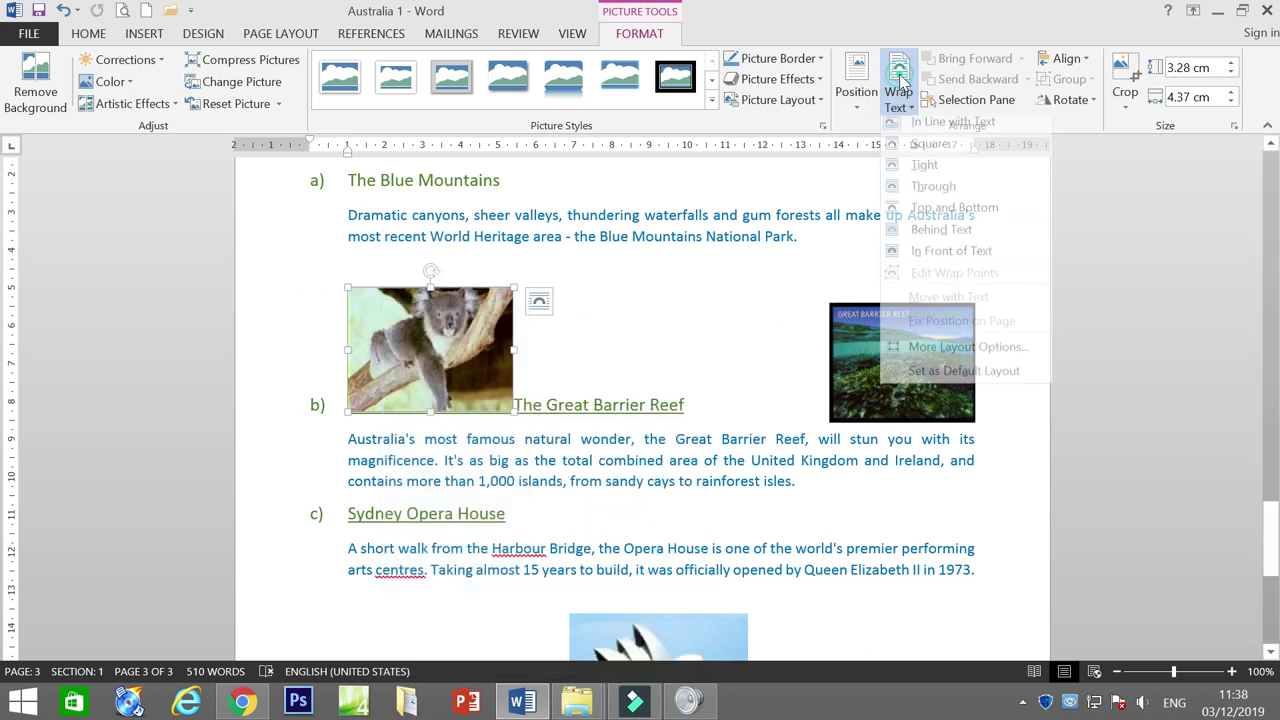
{"action": "left_click", "coordinate": [475, 320]}
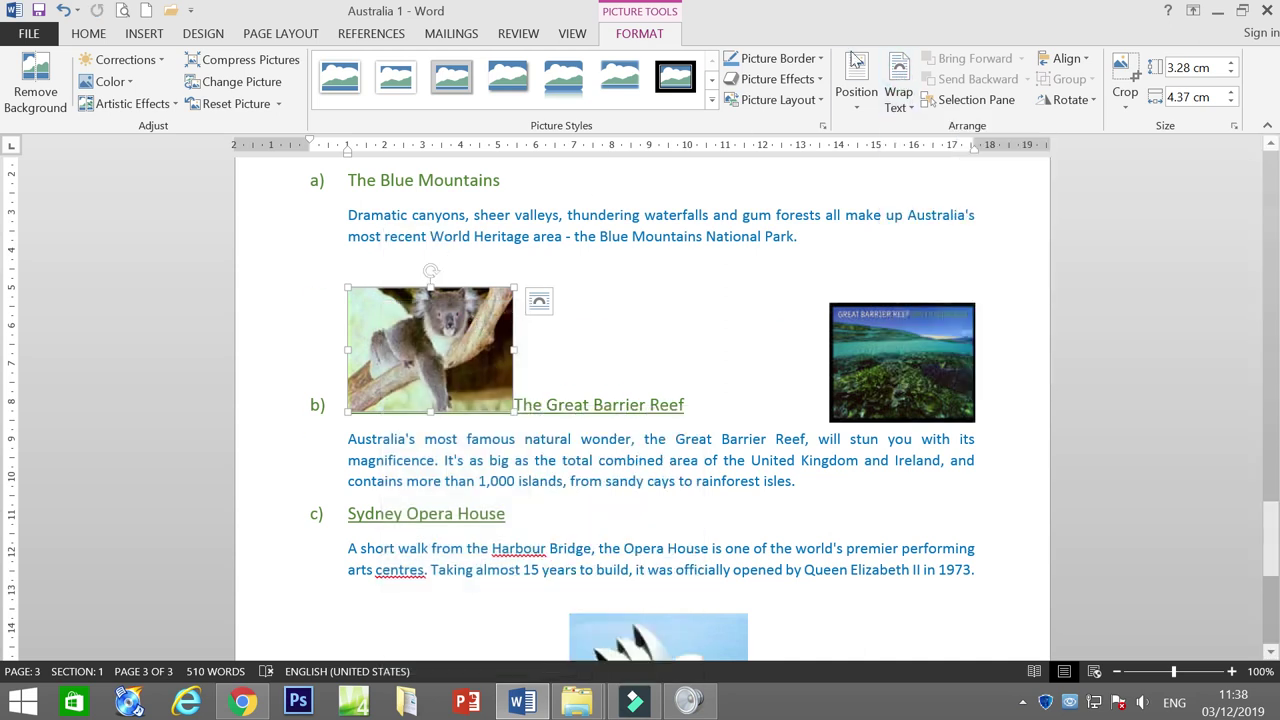
{"action": "left_click", "coordinate": [899, 86]}
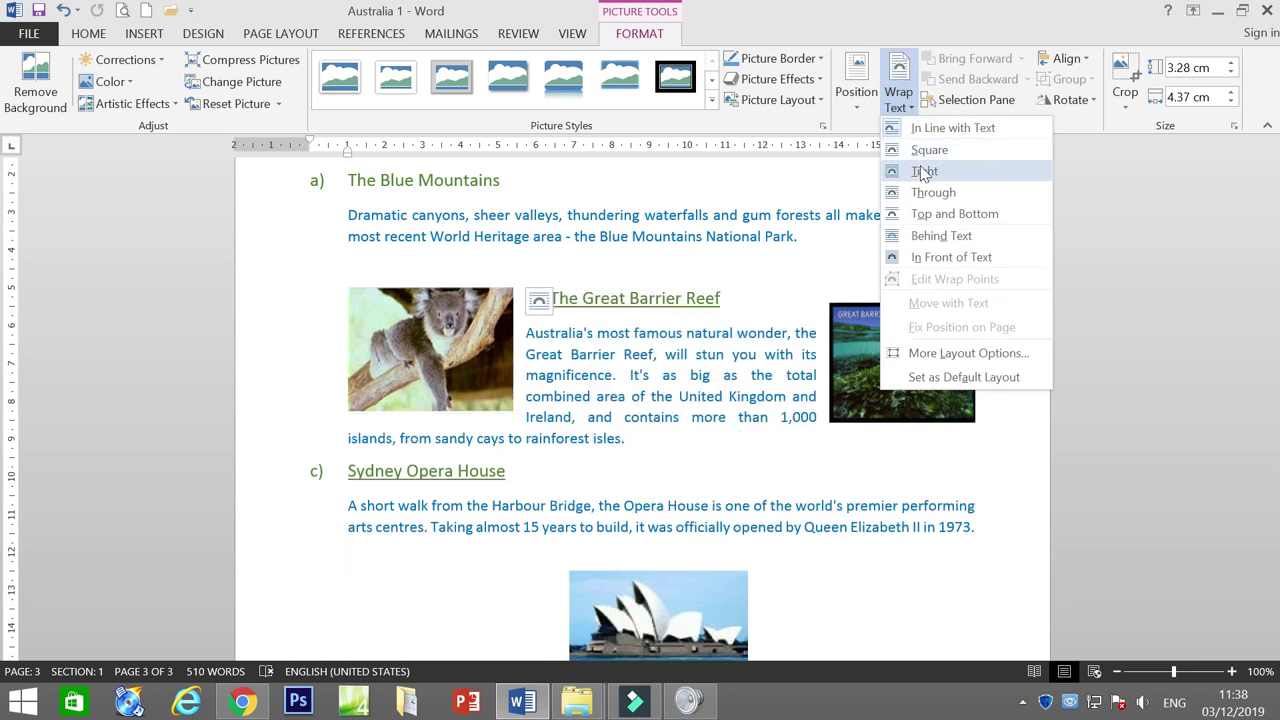
{"action": "left_click", "coordinate": [924, 171]}
{"action": "left_click_drag", "start_coordinate": [450, 357], "coordinate": [706, 388]}
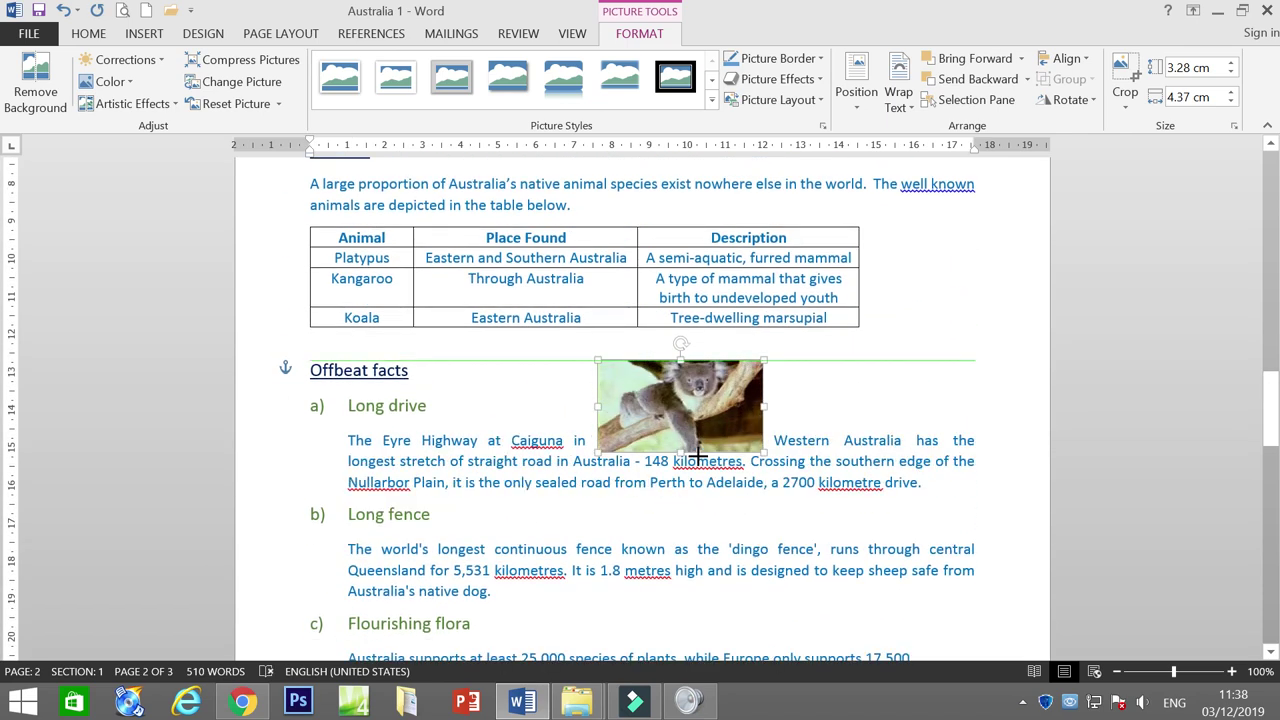
Resize the large koala picture to about 3.4 cm high by 4.95 cm wide and move it above the animals table
{"action": "left_click", "coordinate": [760, 360]}
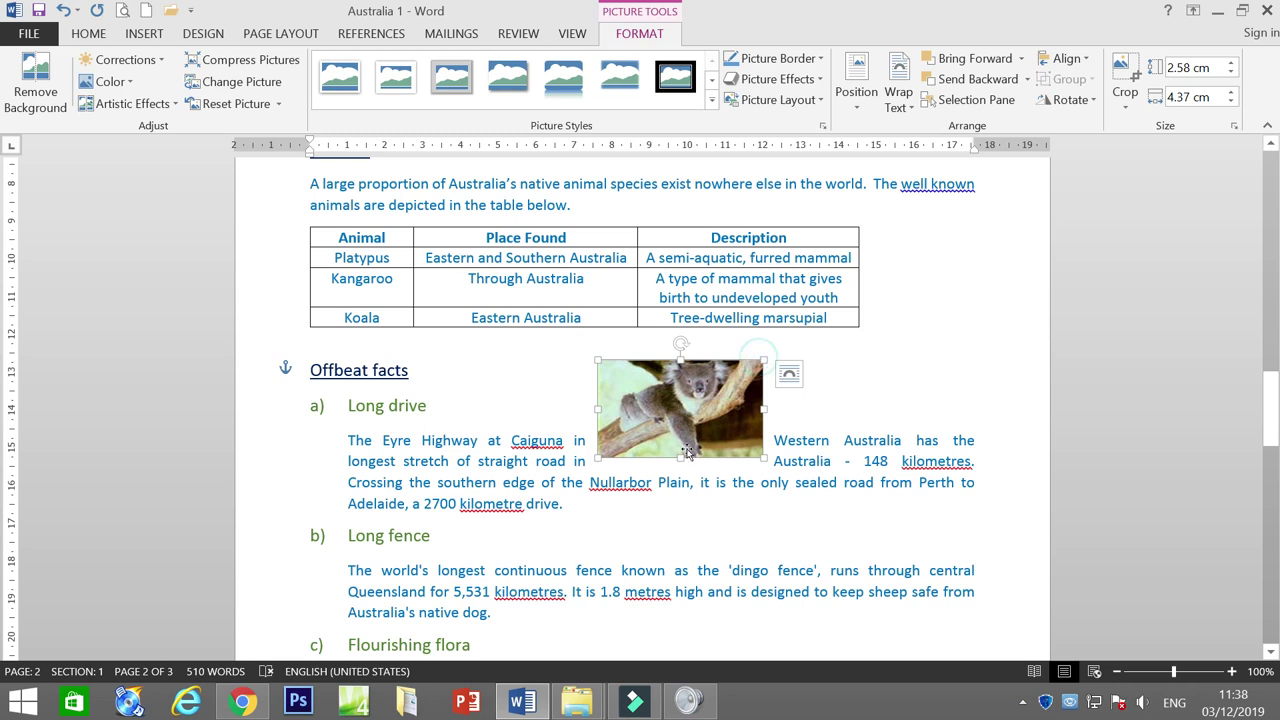
{"action": "left_click_drag", "start_coordinate": [681, 458], "coordinate": [681, 474]}
{"action": "mouse_move", "coordinate": [765, 358]}
{"action": "left_mouse_down"}
{"action": "mouse_move", "coordinate": [710, 394]}
{"action": "mouse_move", "coordinate": [805, 368]}
{"action": "mouse_move", "coordinate": [778, 374]}
{"action": "mouse_move", "coordinate": [771, 352]}
{"action": "left_mouse_up"}
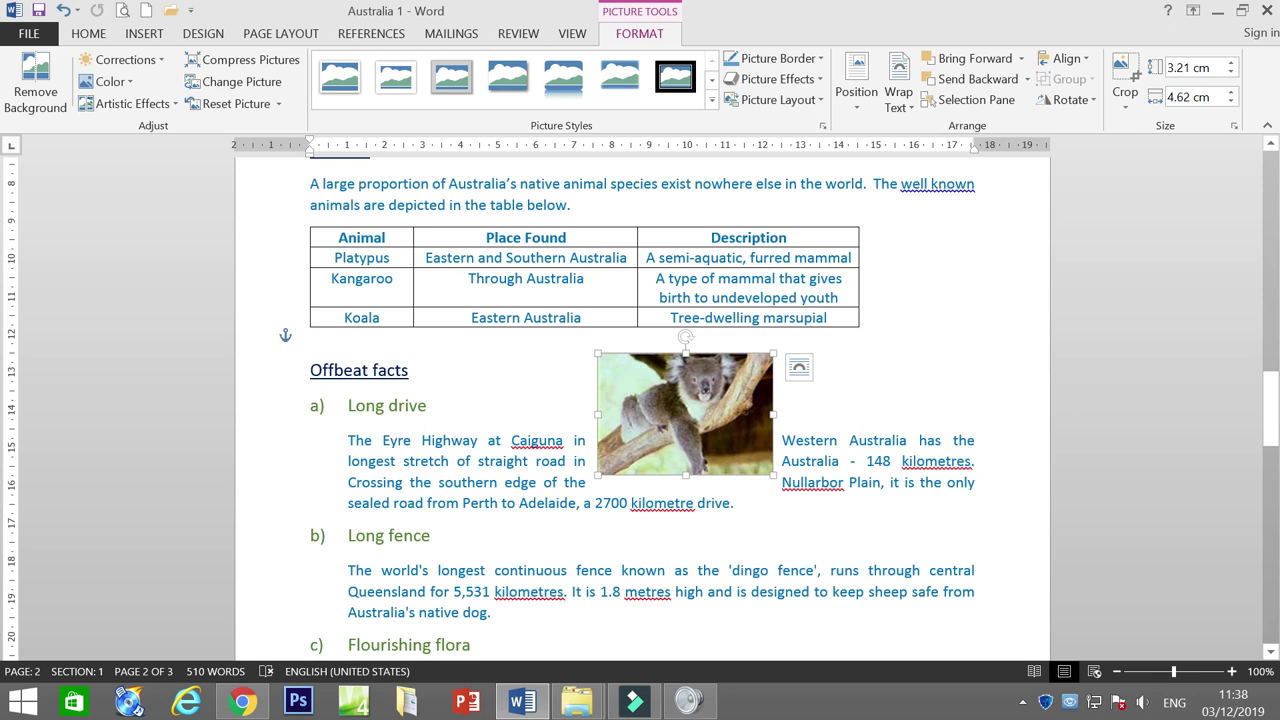
{"action": "mouse_move", "coordinate": [772, 415]}
{"action": "left_mouse_down"}
{"action": "mouse_move", "coordinate": [634, 418]}
{"action": "mouse_move", "coordinate": [795, 418]}
{"action": "left_mouse_up"}
{"action": "mouse_move", "coordinate": [697, 476]}
{"action": "left_mouse_down"}
{"action": "mouse_move", "coordinate": [696, 393]}
{"action": "mouse_move", "coordinate": [693, 490]}
{"action": "mouse_move", "coordinate": [713, 470]}
{"action": "left_mouse_up"}
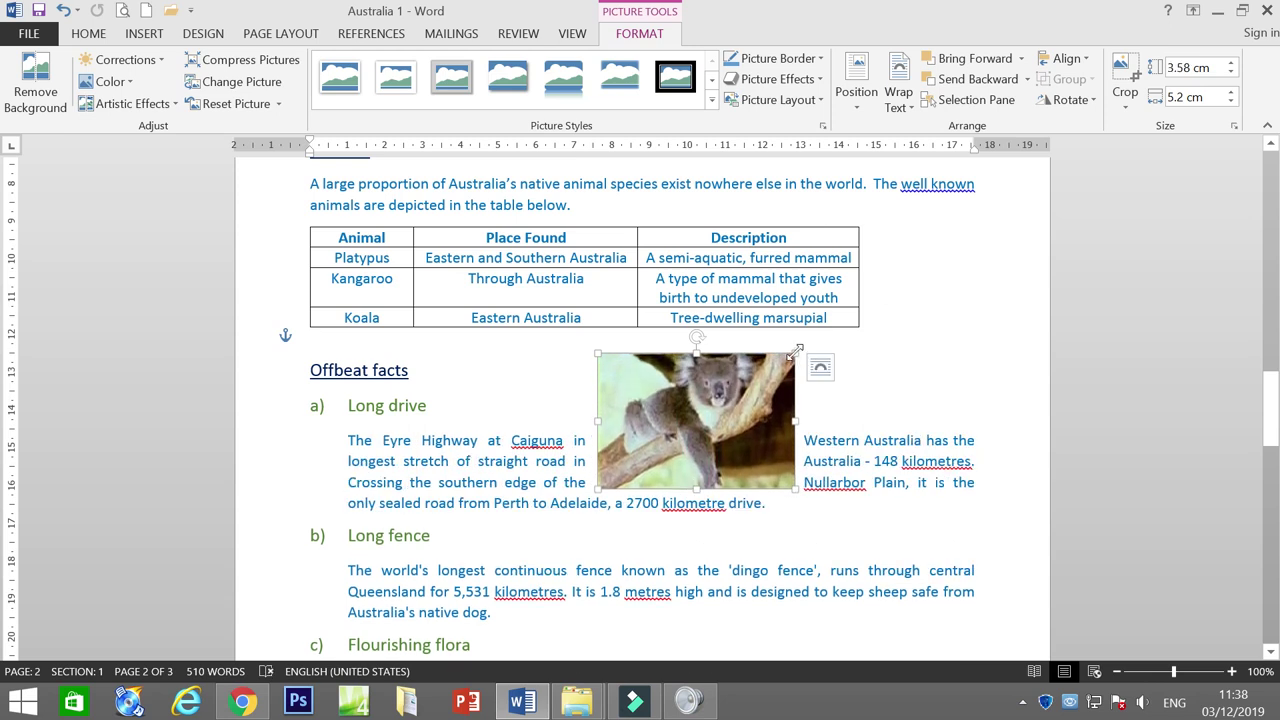
{"action": "left_click_drag", "start_coordinate": [787, 356], "coordinate": [785, 360]}
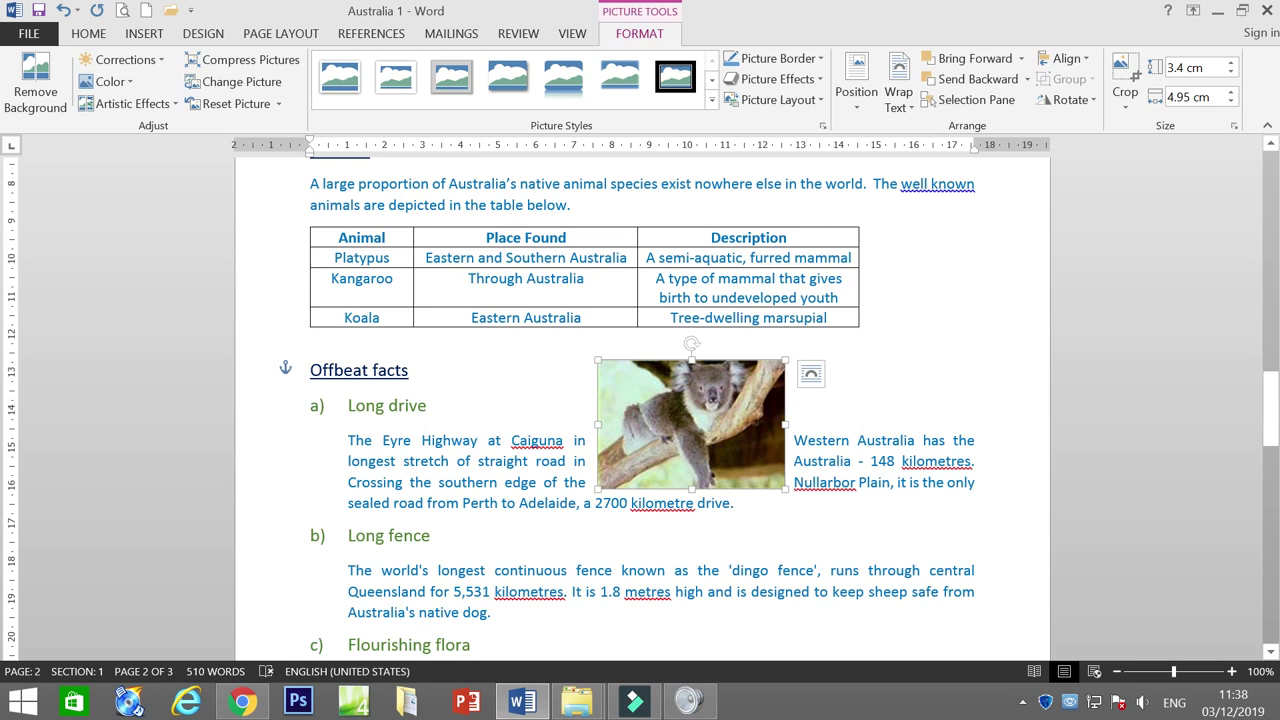
{"action": "left_click_drag", "start_coordinate": [783, 357], "coordinate": [426, 364]}
Insert the Koala picture from the Australia Images folder into the table's Koala cell, after the animal name
{"action": "left_click", "coordinate": [395, 434]}
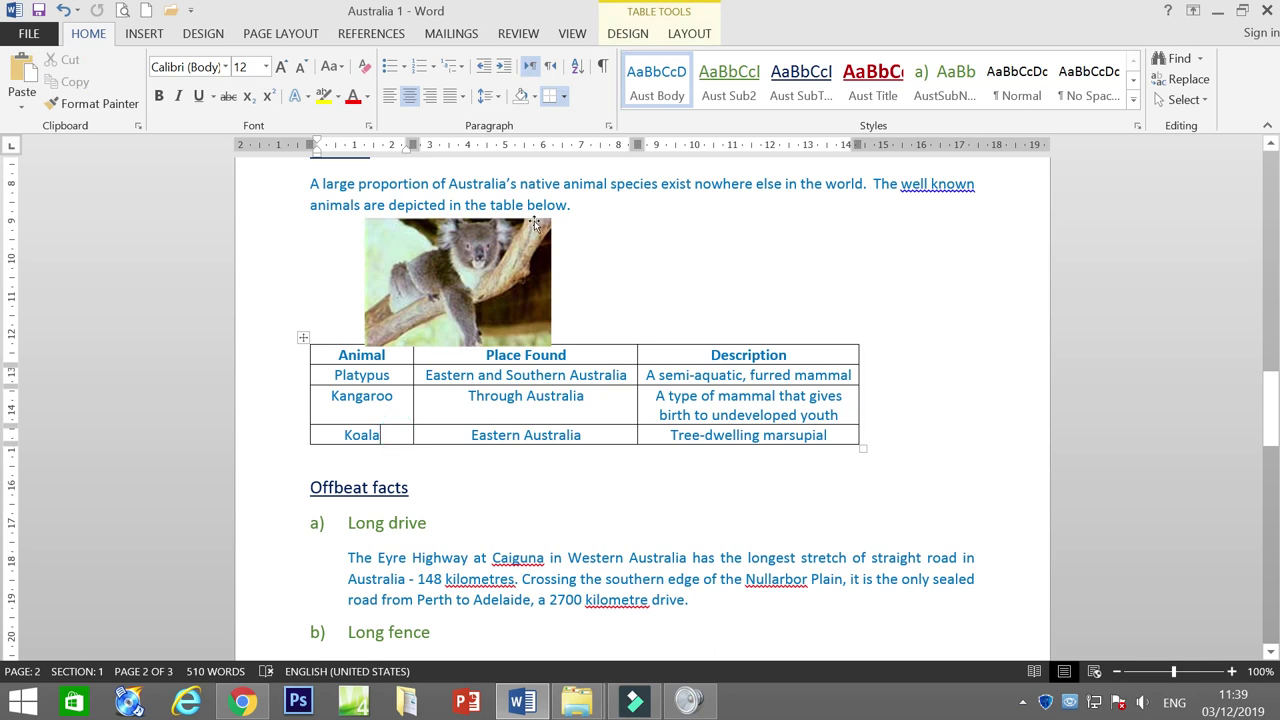
{"action": "left_click", "coordinate": [145, 33]}
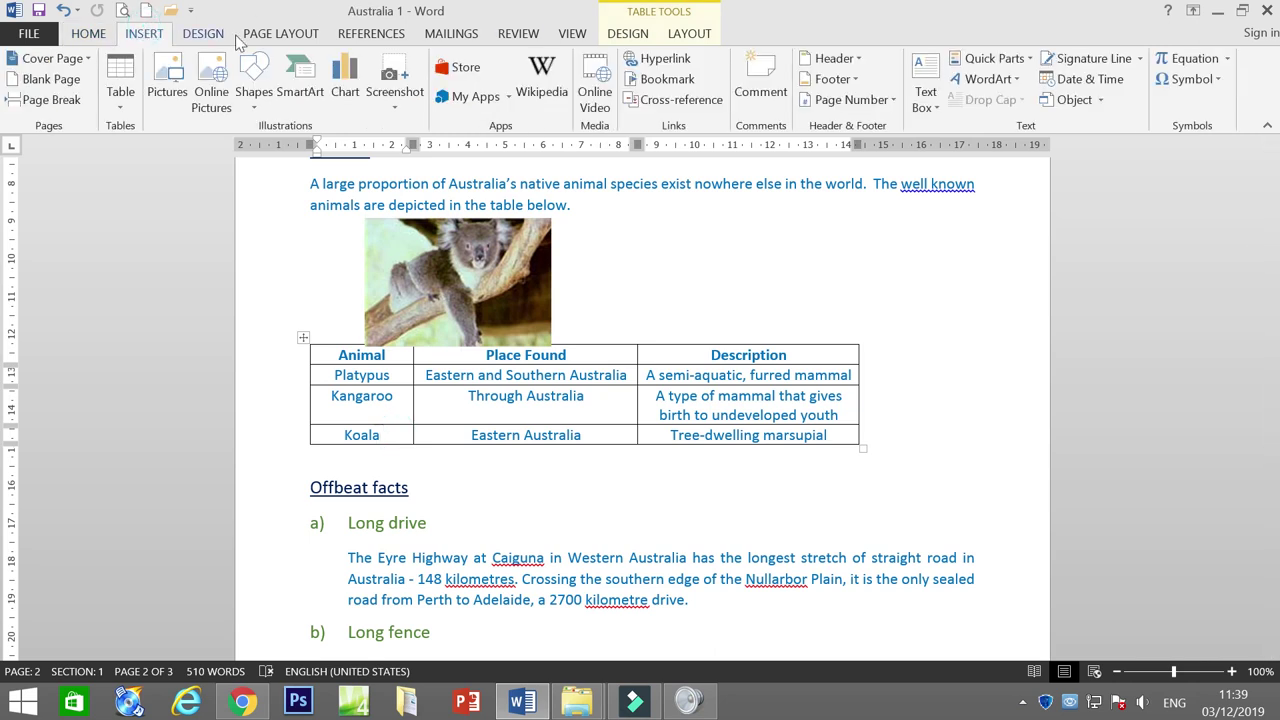
{"action": "left_click", "coordinate": [167, 85]}
{"action": "left_click", "coordinate": [556, 296]}
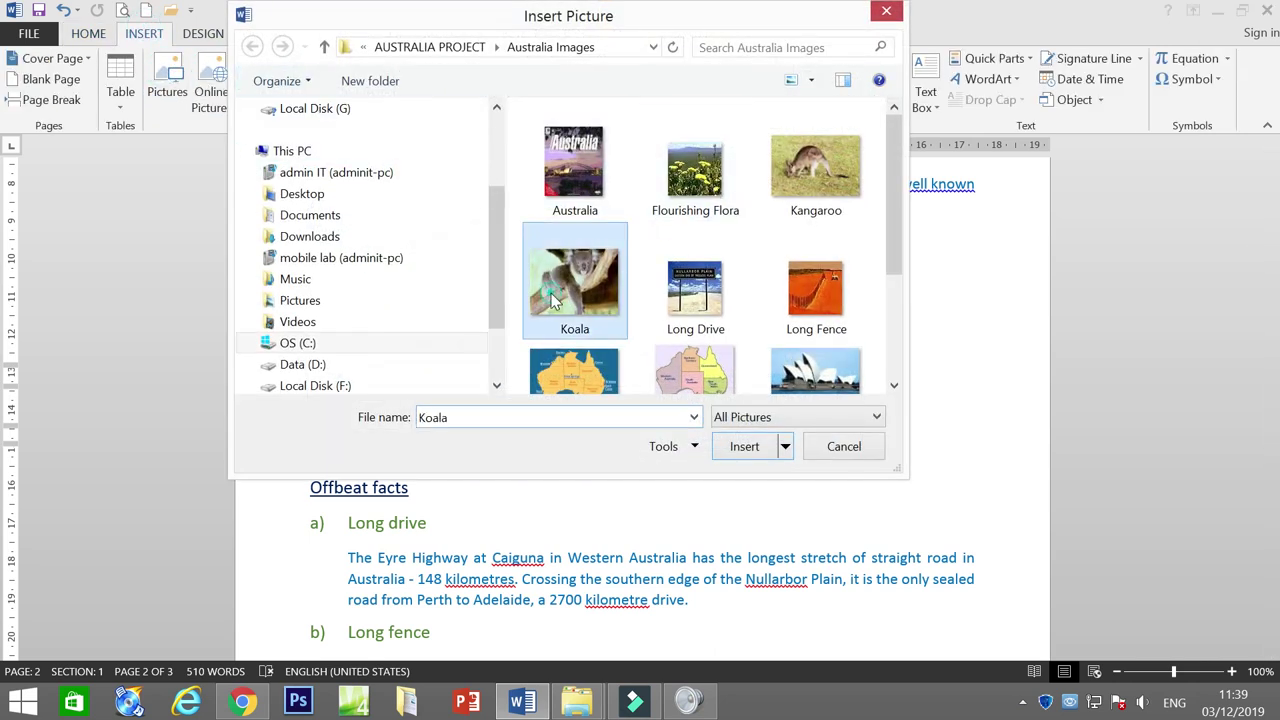
{"action": "double_click", "coordinate": [556, 300]}
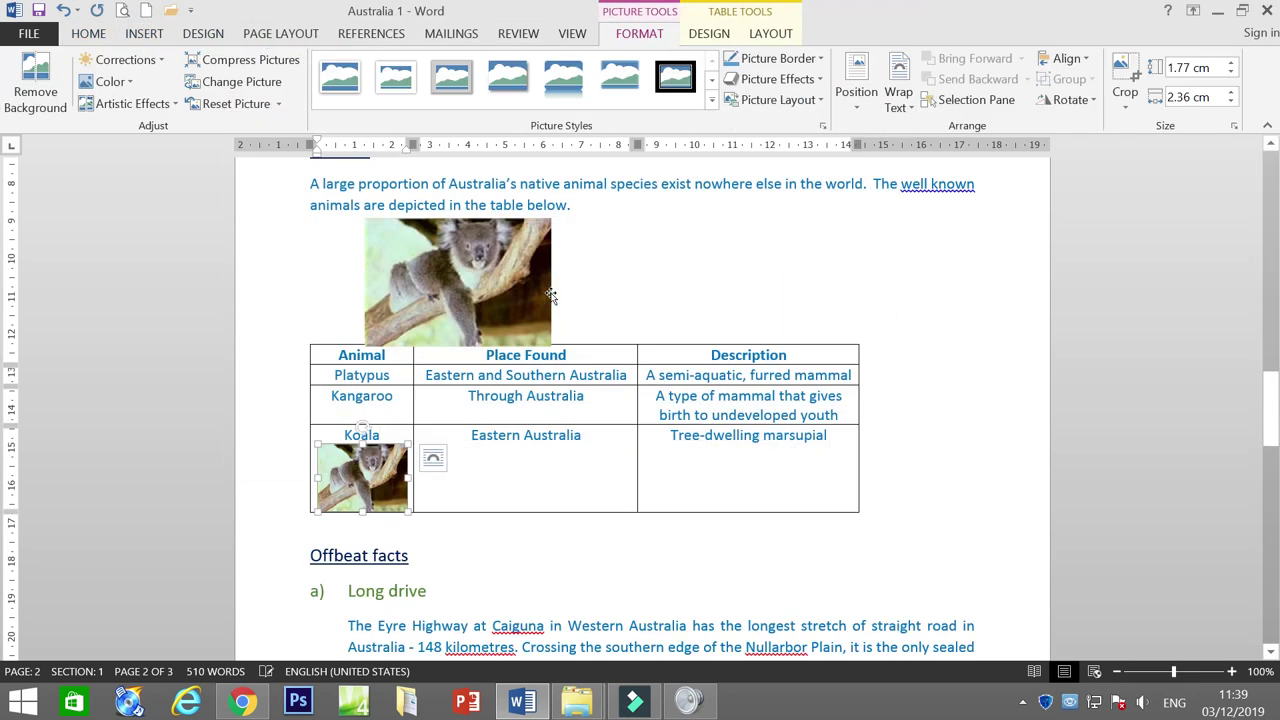
Apply Tight text wrapping to the small koala picture and position it beneath the word Koala in its cell
{"action": "left_click", "coordinate": [433, 458]}
{"action": "left_click", "coordinate": [540, 516]}
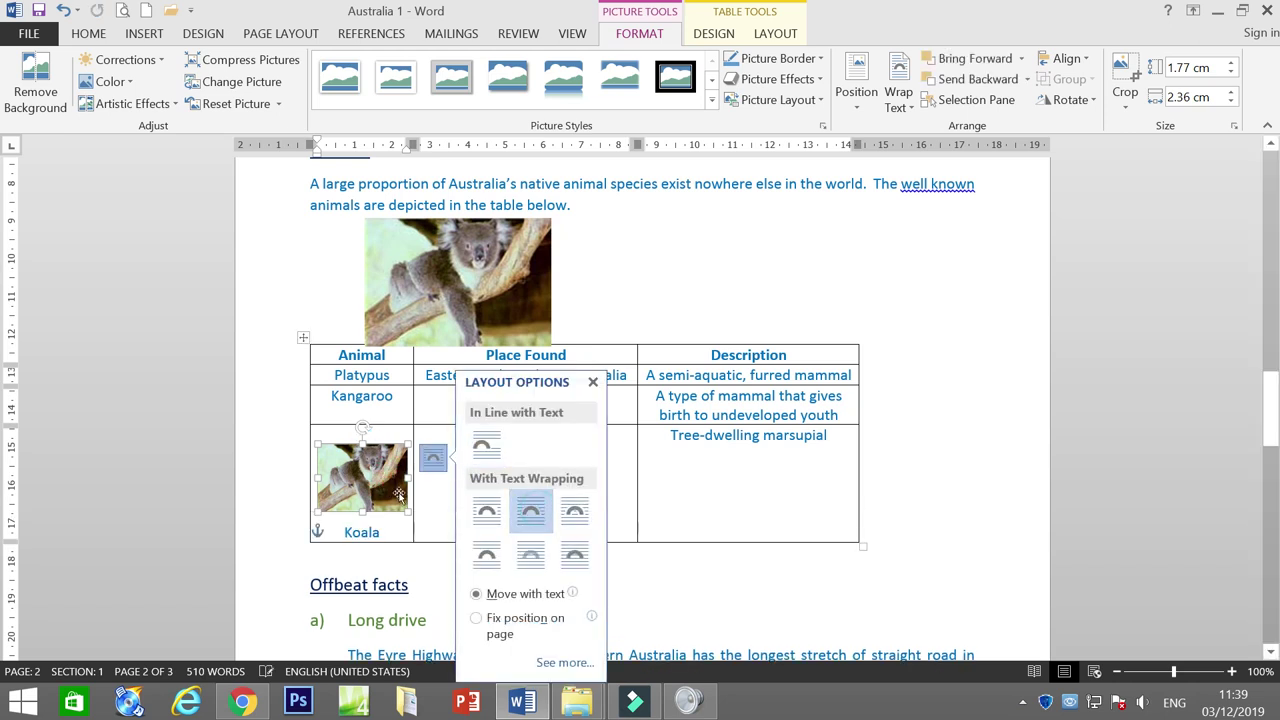
{"action": "mouse_move", "coordinate": [375, 491]}
{"action": "left_mouse_down"}
{"action": "mouse_move", "coordinate": [380, 520]}
{"action": "mouse_move", "coordinate": [375, 497]}
{"action": "left_mouse_up"}
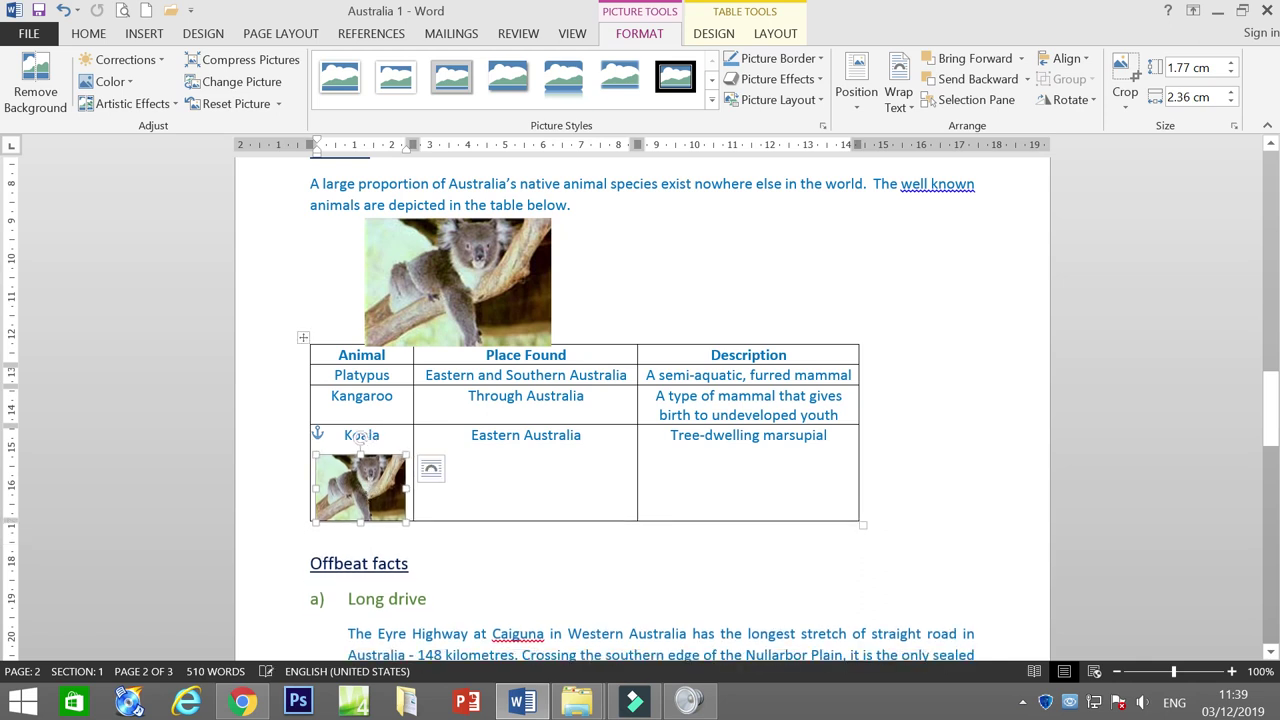
Make the Koala row taller by adding a blank line in its Place Found cell
{"action": "left_click", "coordinate": [455, 513]}
{"action": "left_click", "coordinate": [431, 503]}
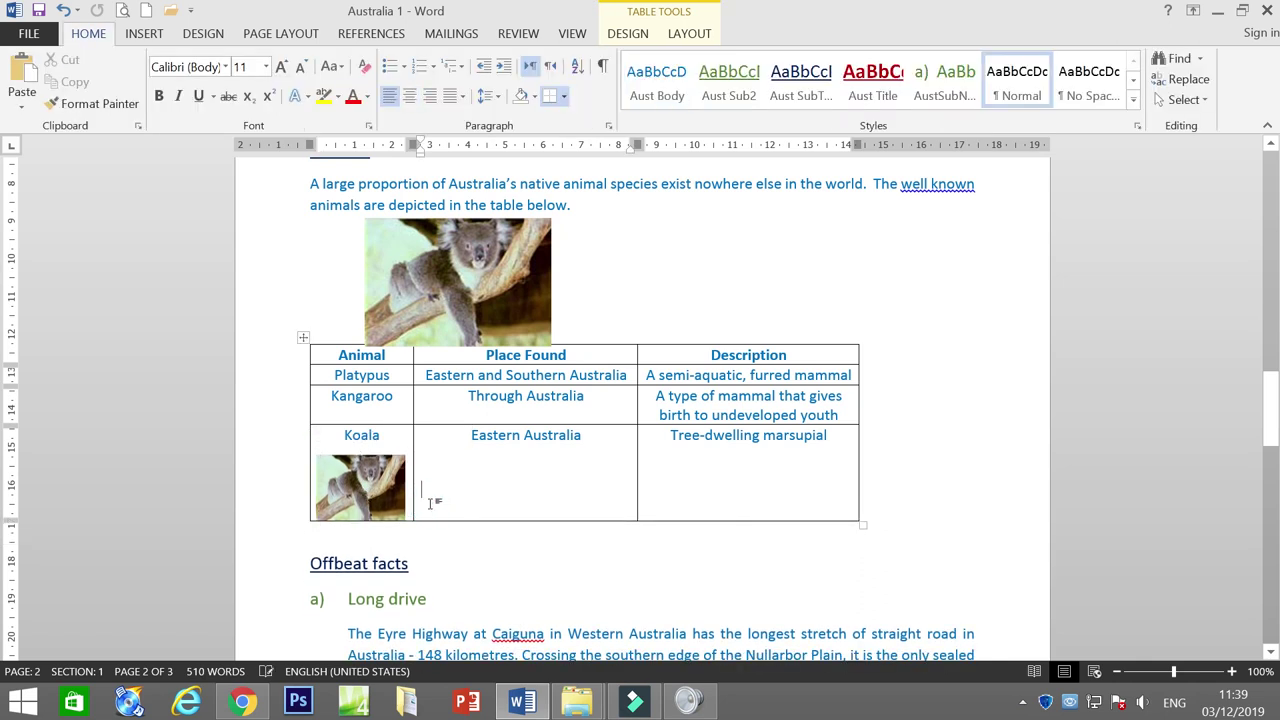
{"action": "key", "text": "Return"}
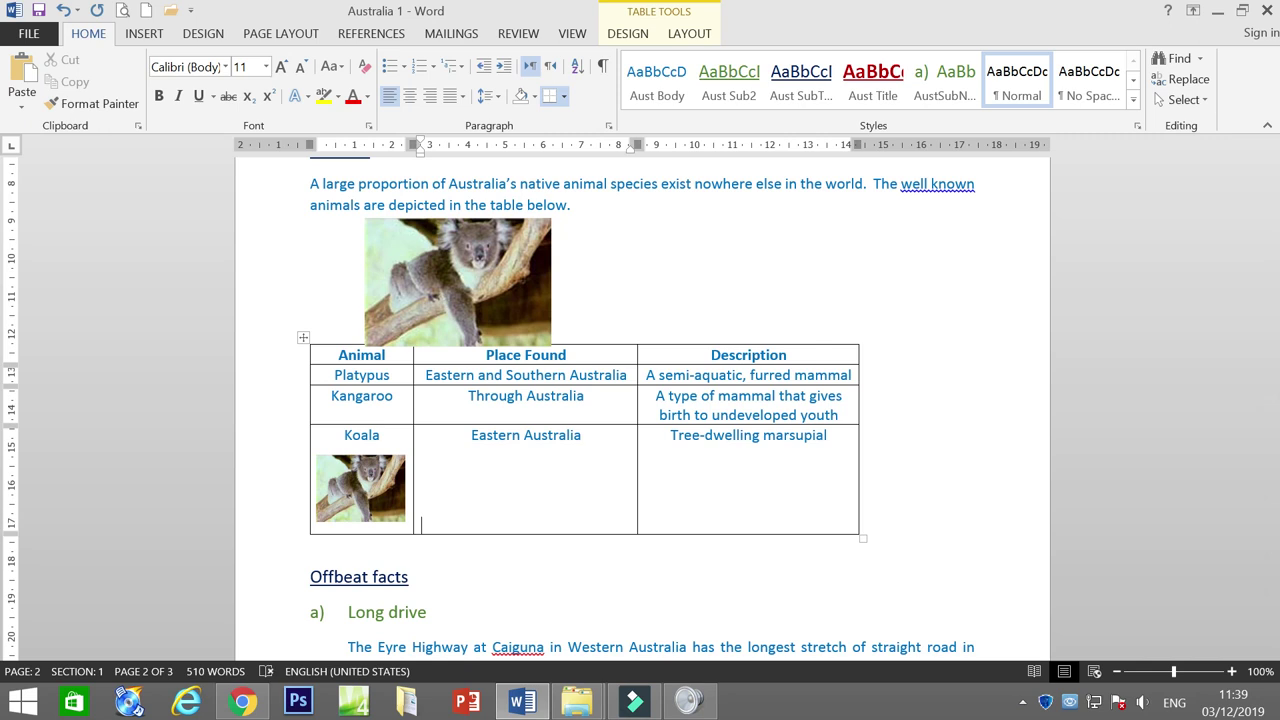
Cut the larger koala picture above the animals table out of the document
{"action": "right_click", "coordinate": [482, 282]}
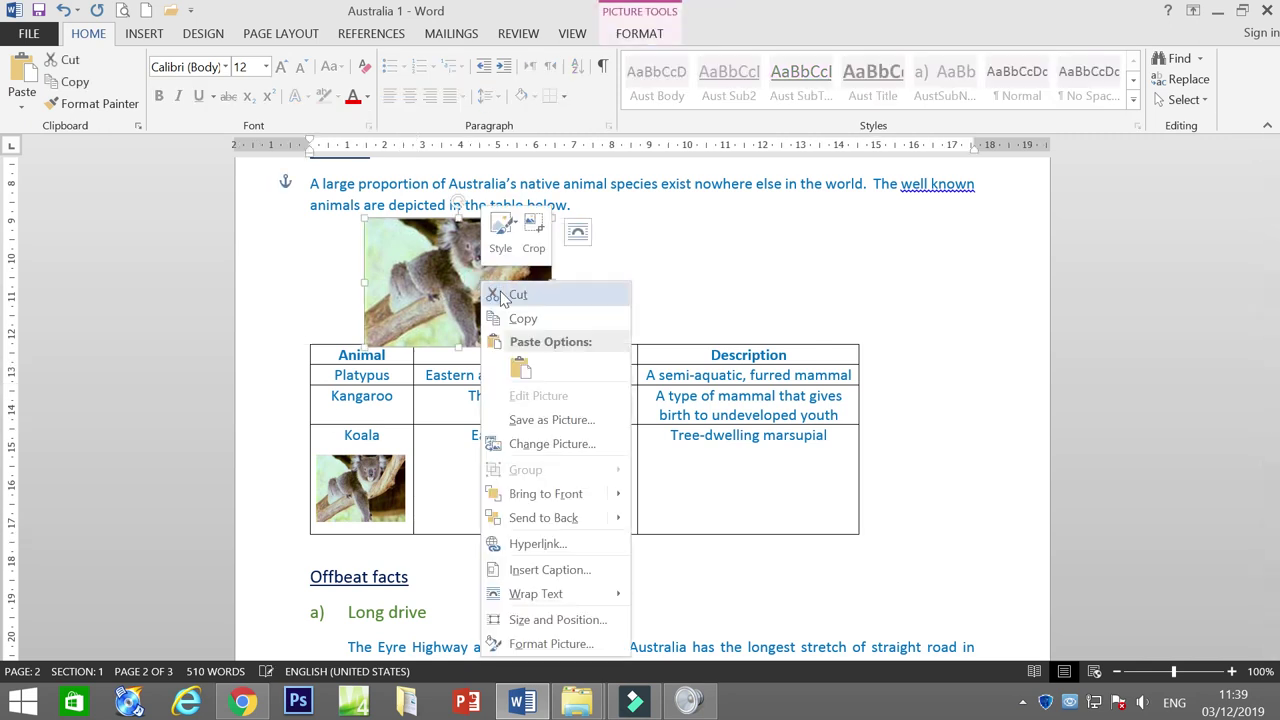
{"action": "left_click", "coordinate": [505, 296]}
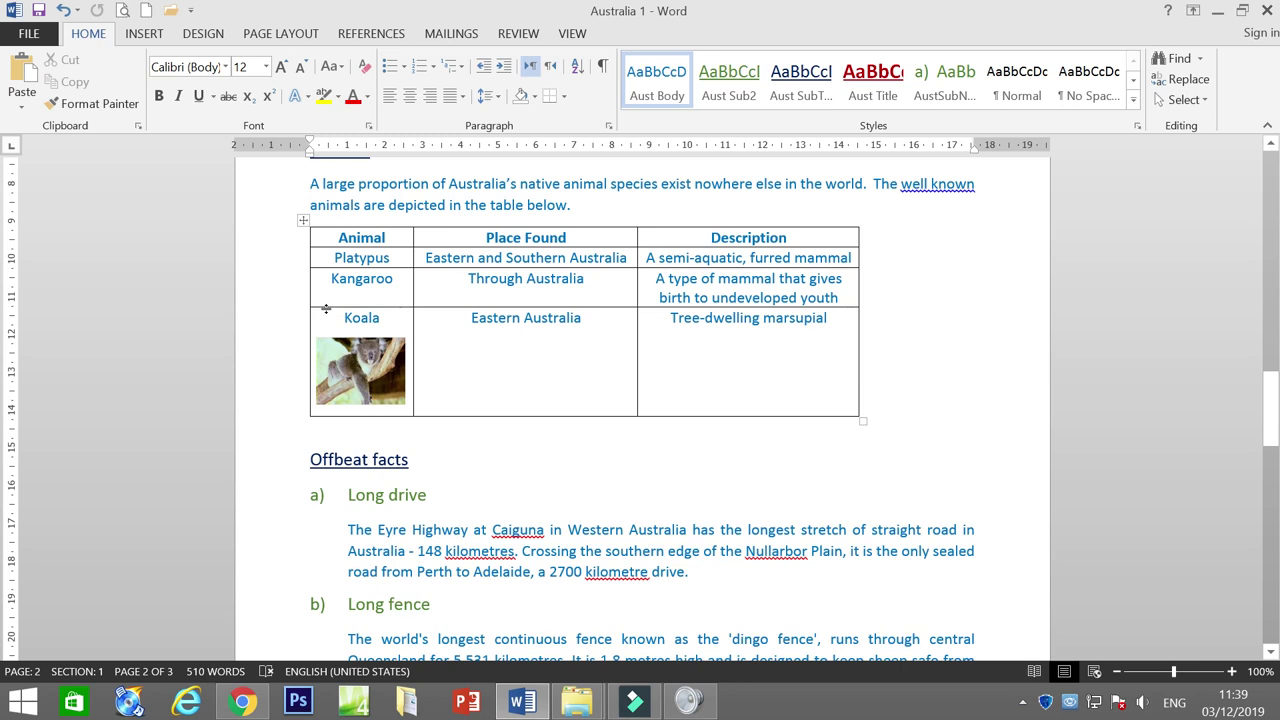
Insert the Kangaroo picture from the Australia Images folder into the table's Kangaroo cell, after the animal name
{"action": "left_click", "coordinate": [395, 278]}
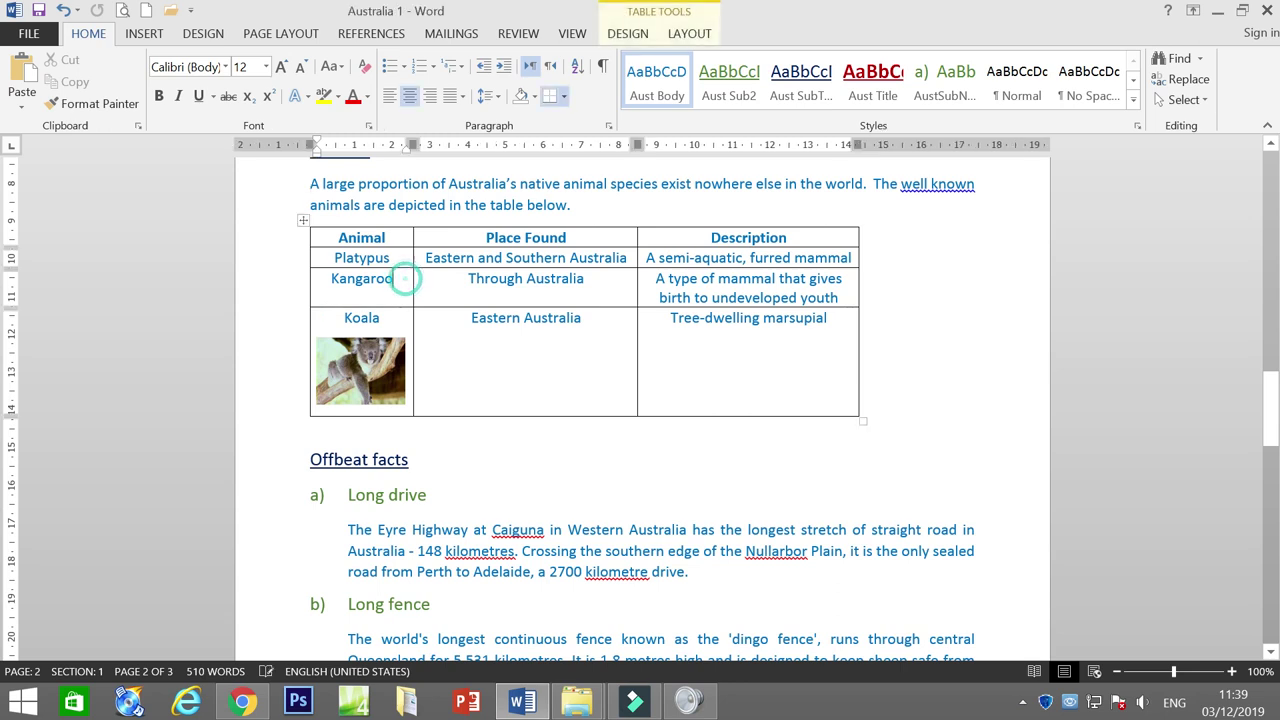
{"action": "left_click", "coordinate": [144, 33]}
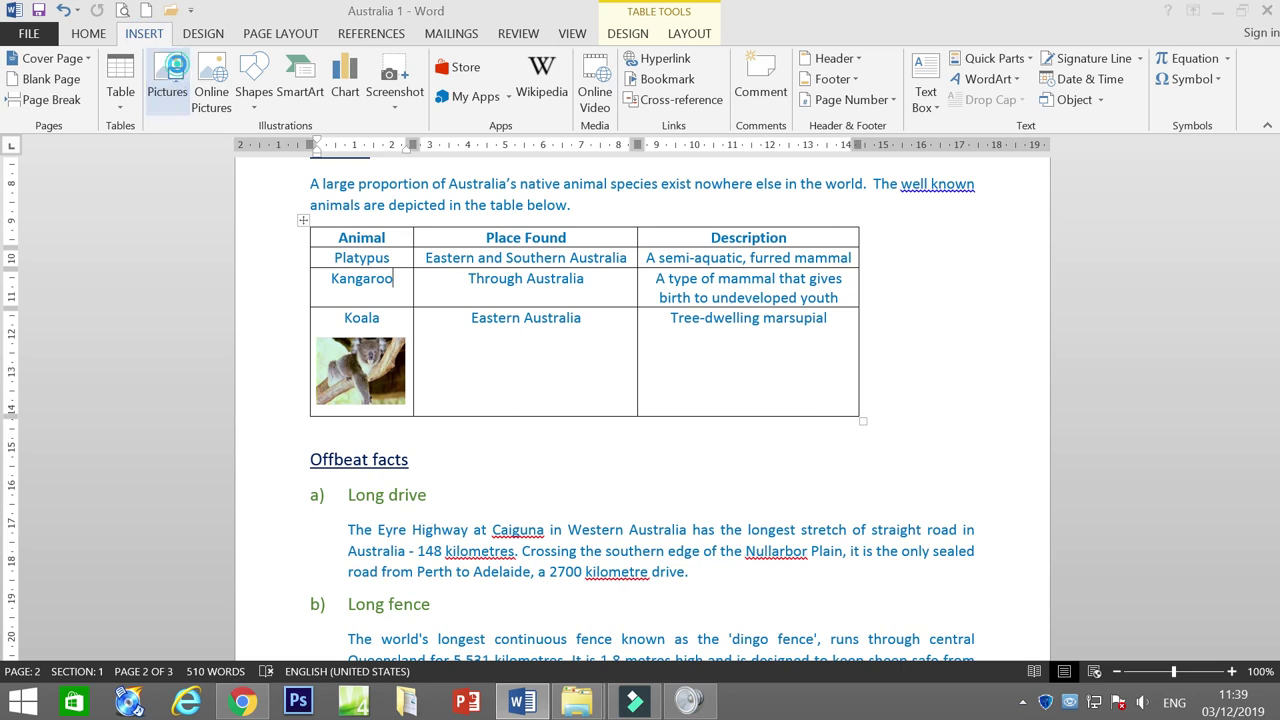
{"action": "left_click", "coordinate": [167, 80]}
{"action": "double_click", "coordinate": [805, 176]}
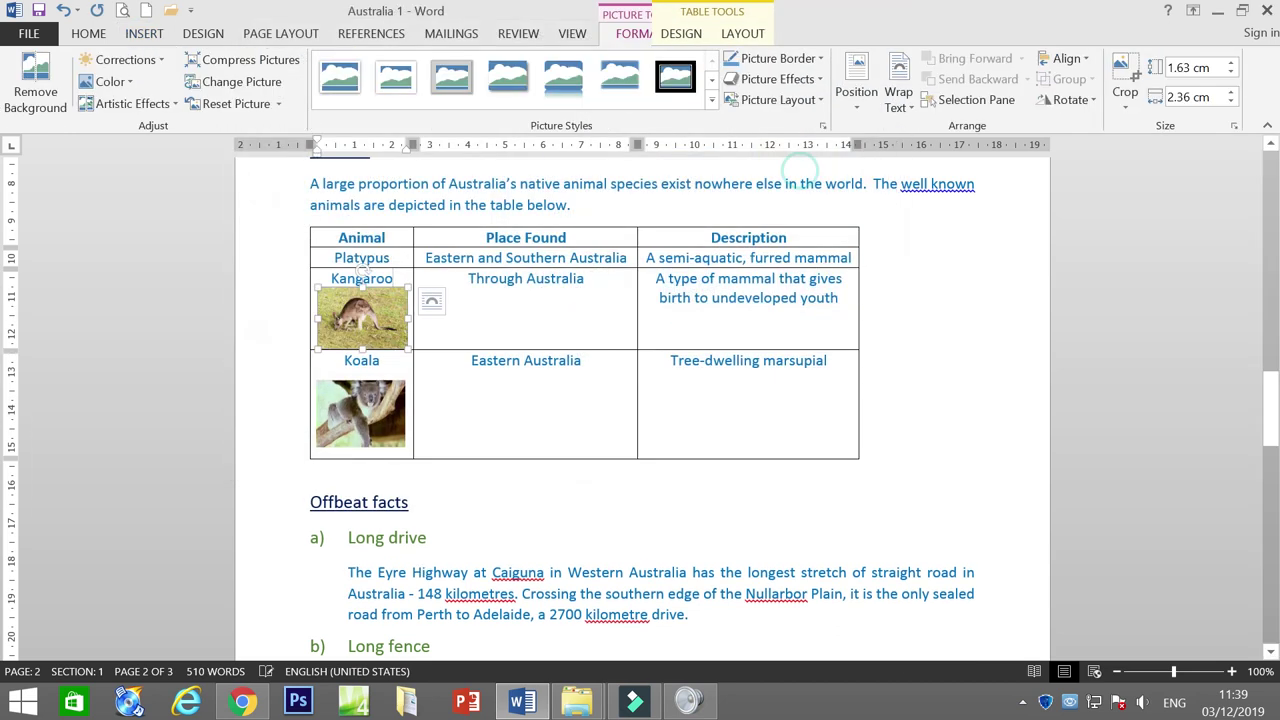
Set text wrapping on the kangaroo picture so it can be positioned freely beneath the animal name in its cell
{"action": "right_click", "coordinate": [378, 325]}
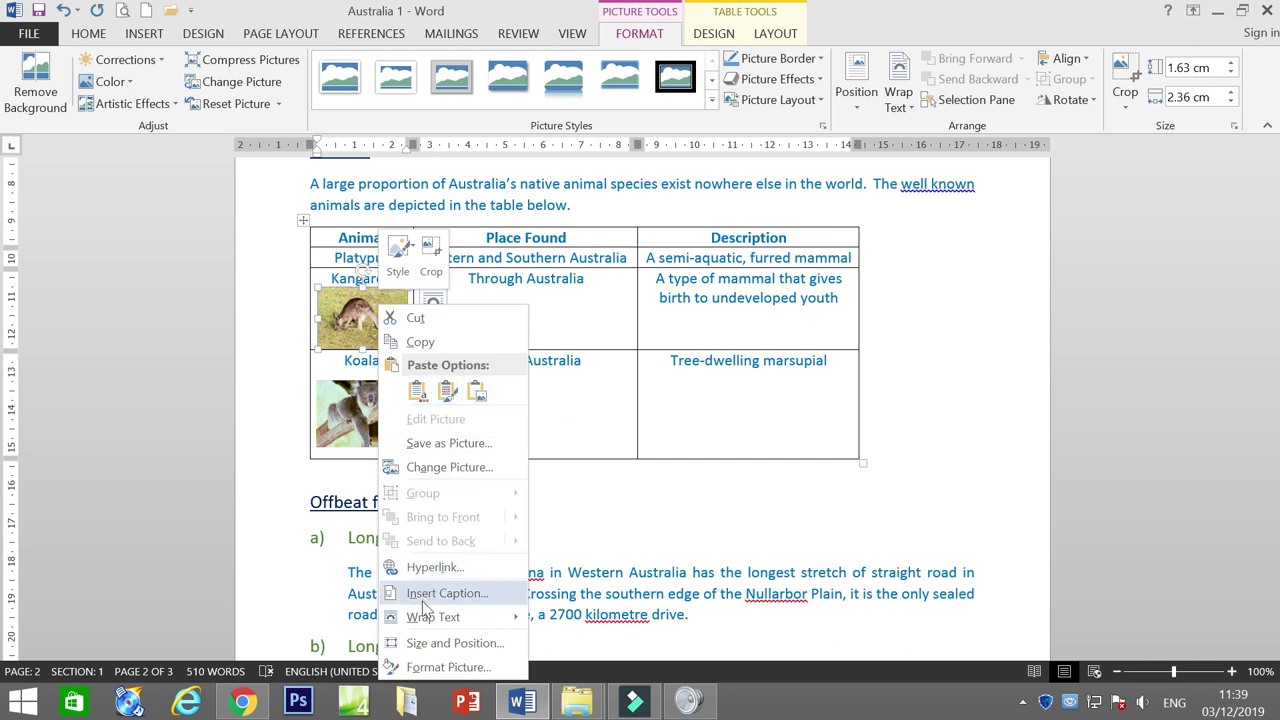
{"action": "mouse_move", "coordinate": [425, 617]}
{"action": "left_click", "coordinate": [584, 468]}
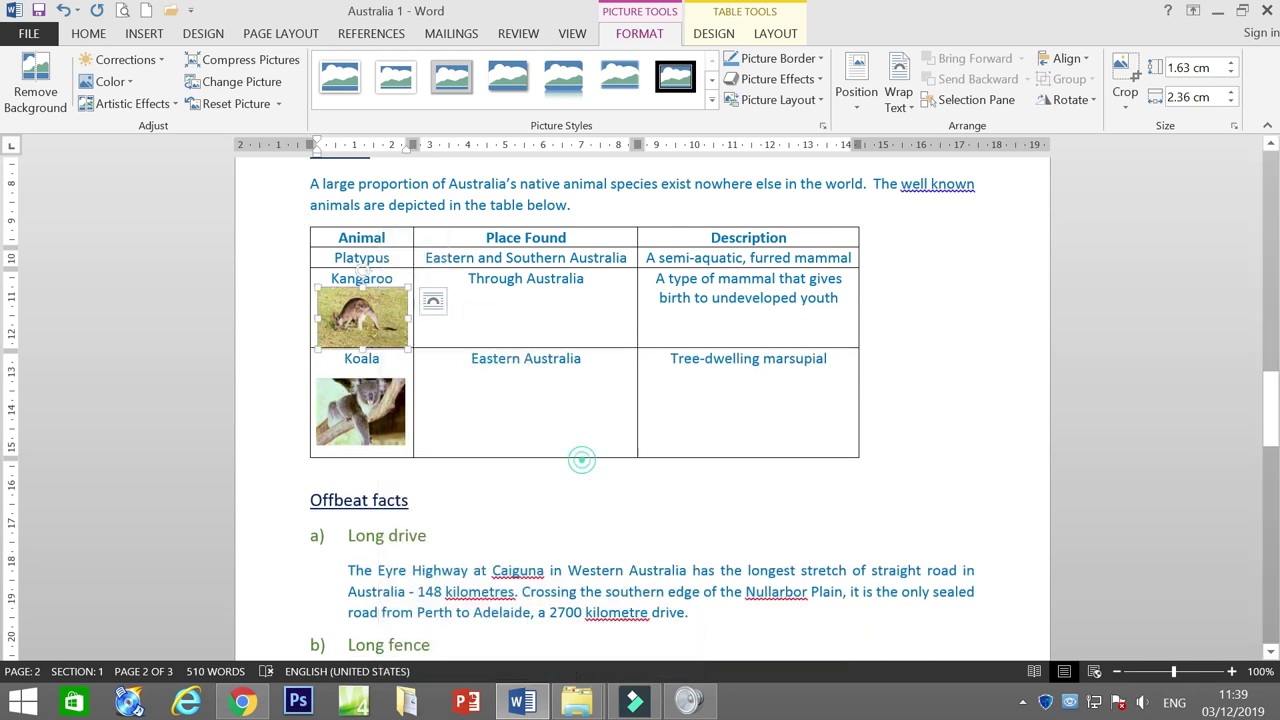
Make the Kangaroo row taller with blank lines in its Place Found cell and move the kangaroo picture slightly lower
{"action": "left_click", "coordinate": [428, 320]}
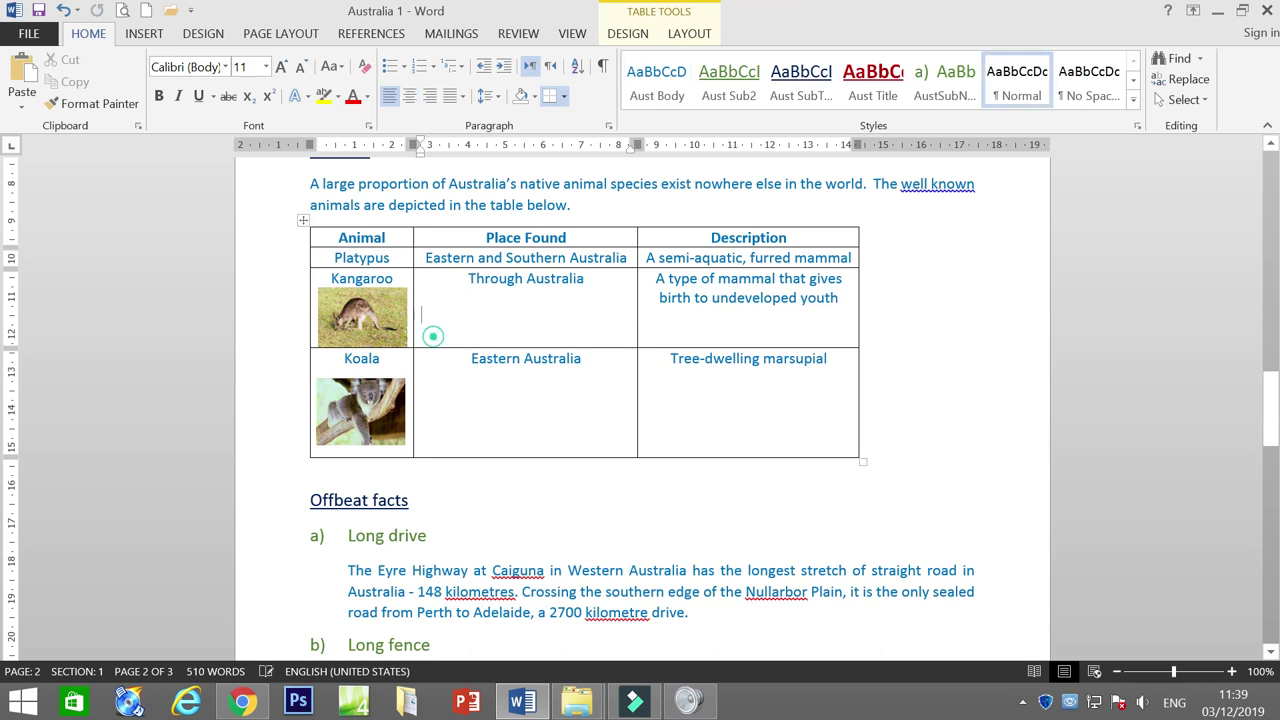
{"action": "key", "text": "Return"}
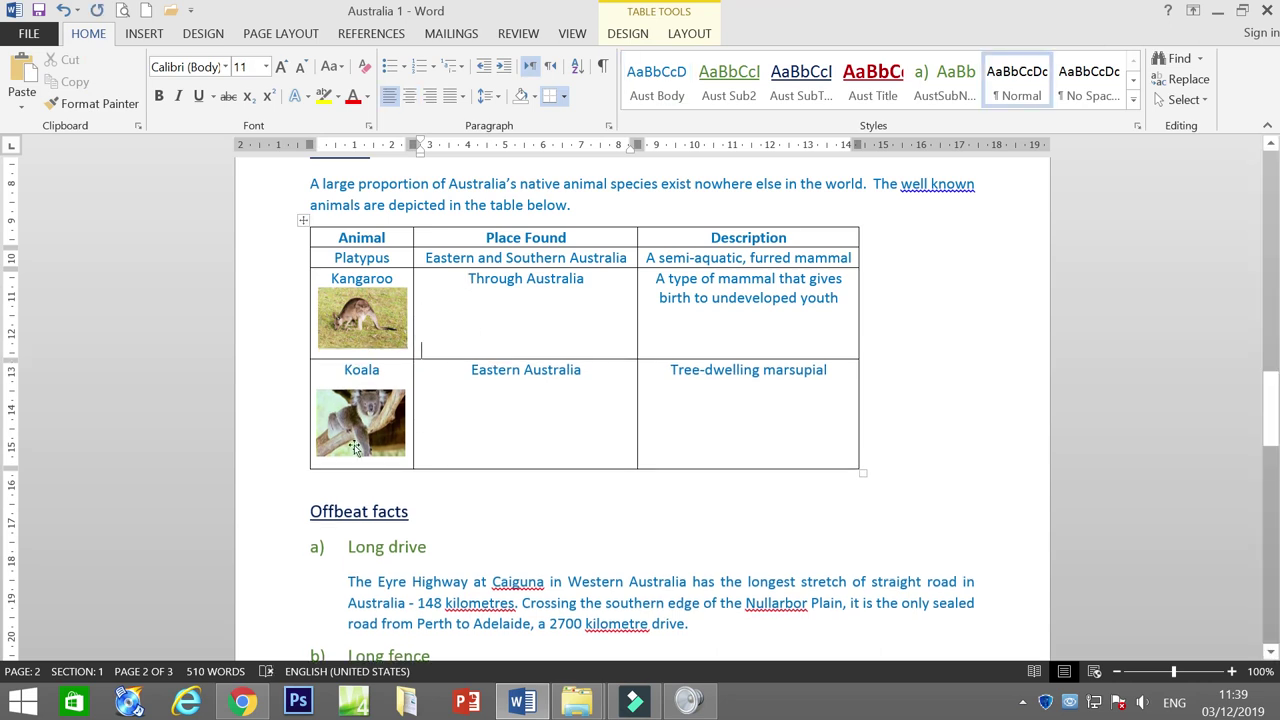
{"action": "left_click_drag", "start_coordinate": [370, 305], "coordinate": [368, 316]}
{"action": "left_click", "coordinate": [422, 350]}
{"action": "key", "text": "Return"}
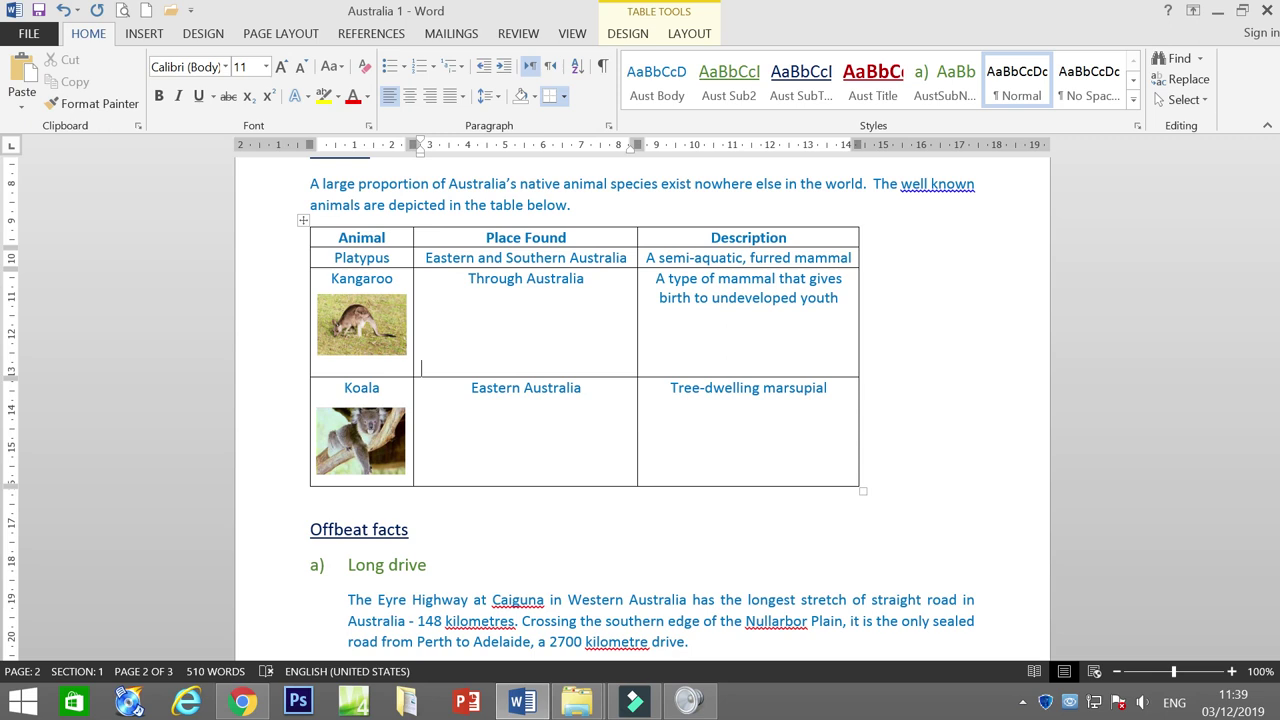
{"action": "left_click", "coordinate": [367, 318]}
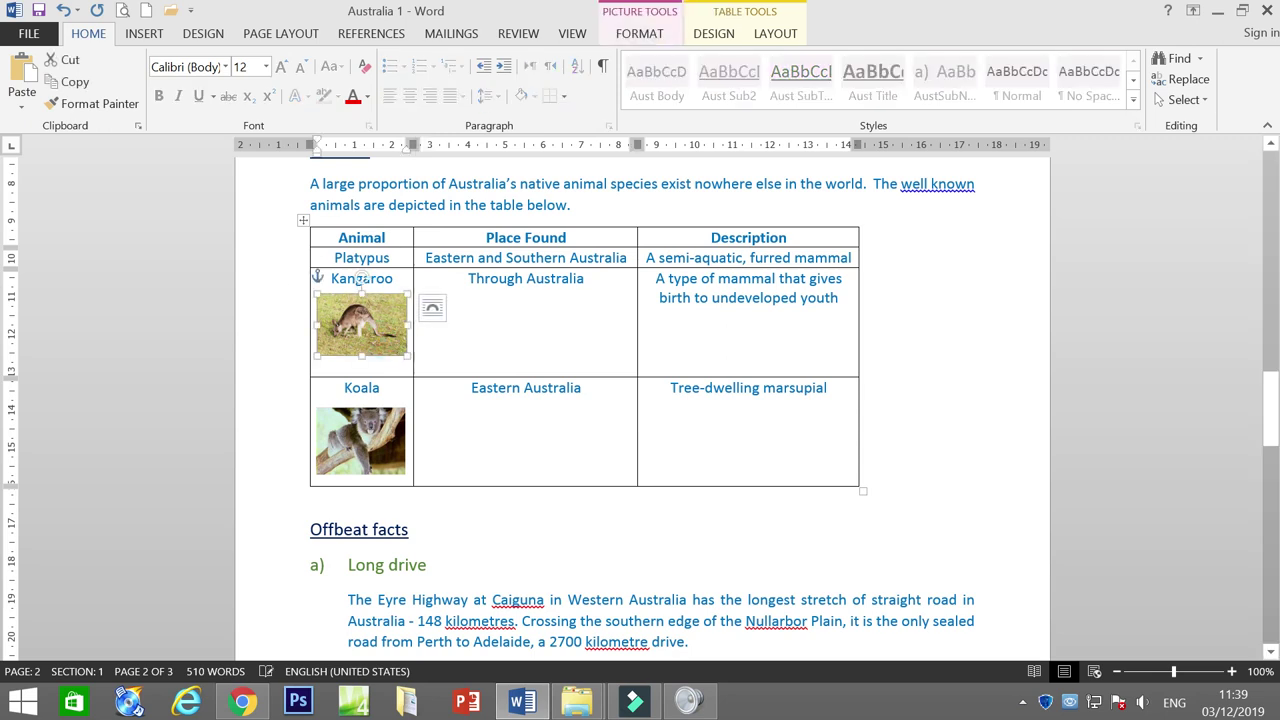
{"action": "scroll", "coordinate": [640, 400], "scroll_direction": "up", "scroll_amount": 1}
{"action": "left_click", "coordinate": [362, 326]}
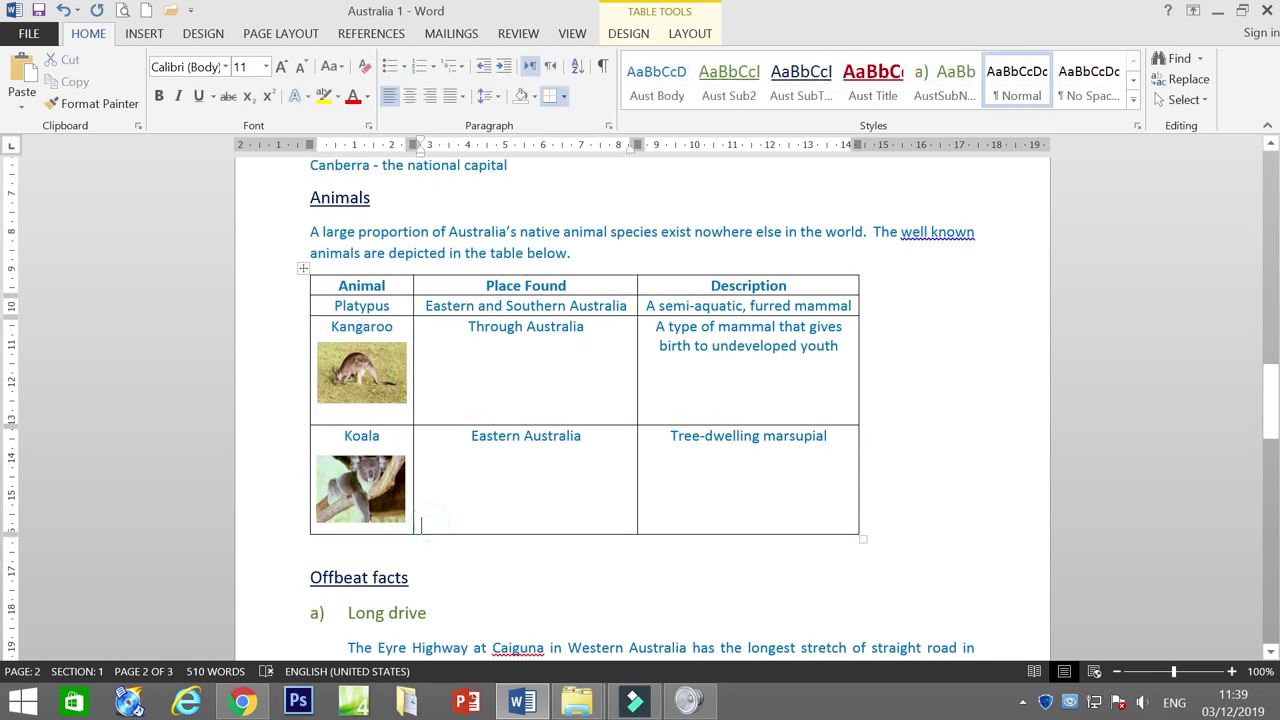
Browse the Australia Images folder for a platypus picture and close the picture dialog without inserting anything
{"action": "scroll", "coordinate": [362, 326], "scroll_direction": "up", "scroll_amount": 2}
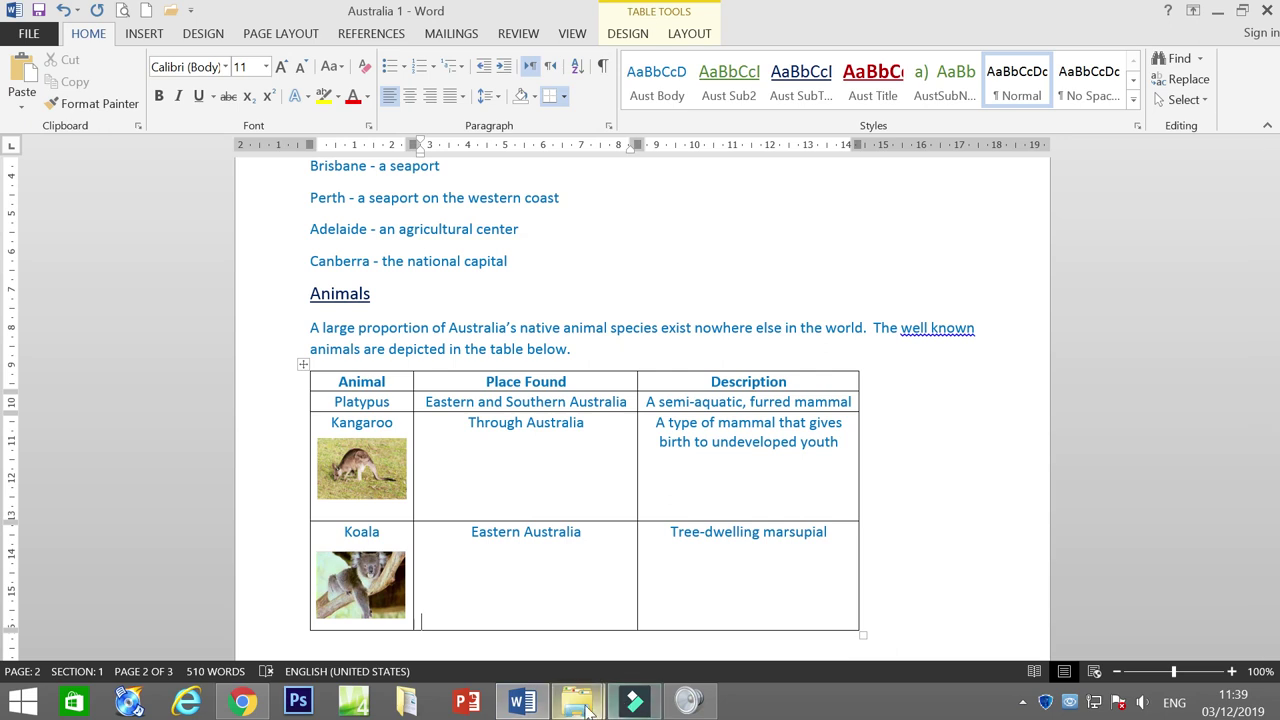
{"action": "left_click", "coordinate": [150, 38]}
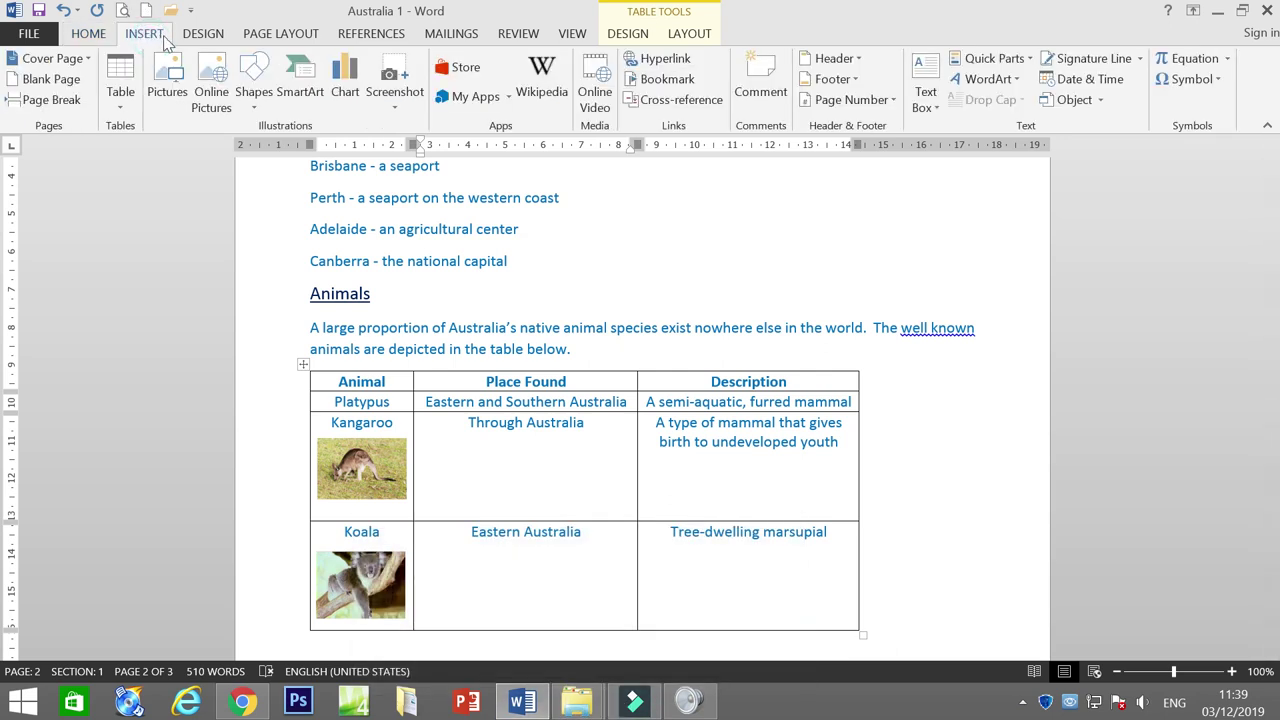
{"action": "left_click", "coordinate": [167, 88]}
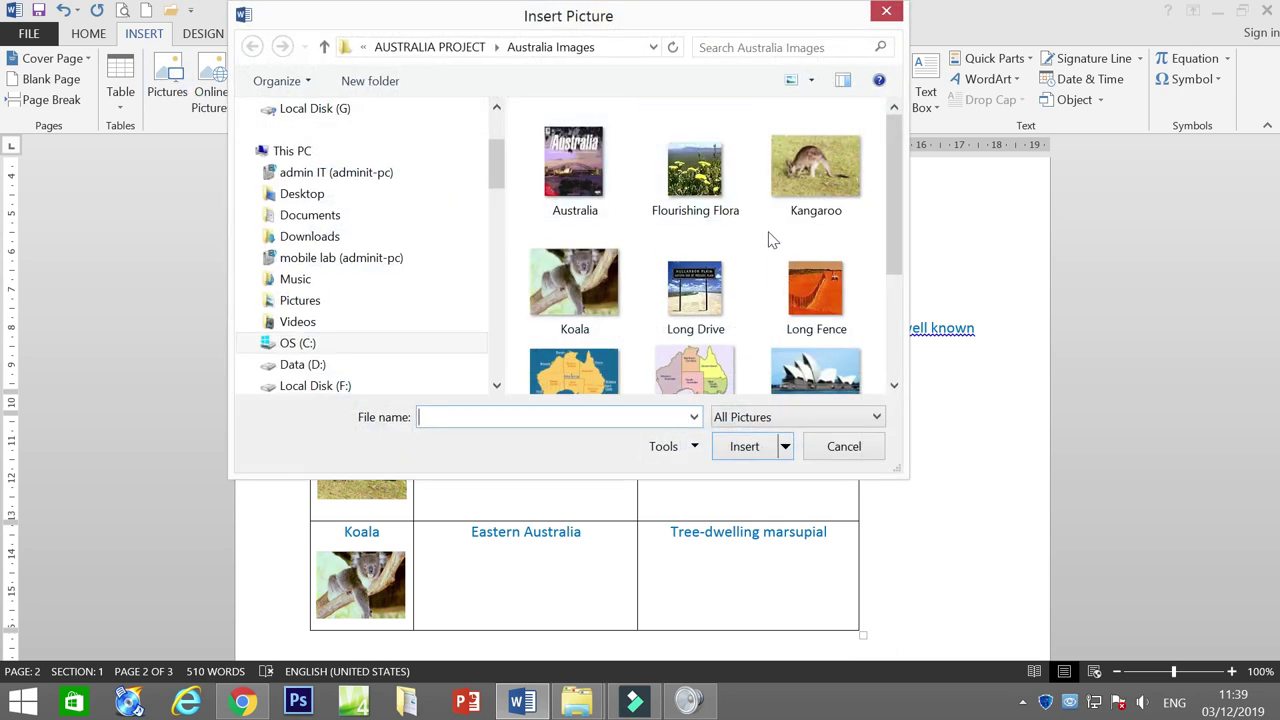
{"action": "left_click_drag", "start_coordinate": [896, 213], "coordinate": [872, 345]}
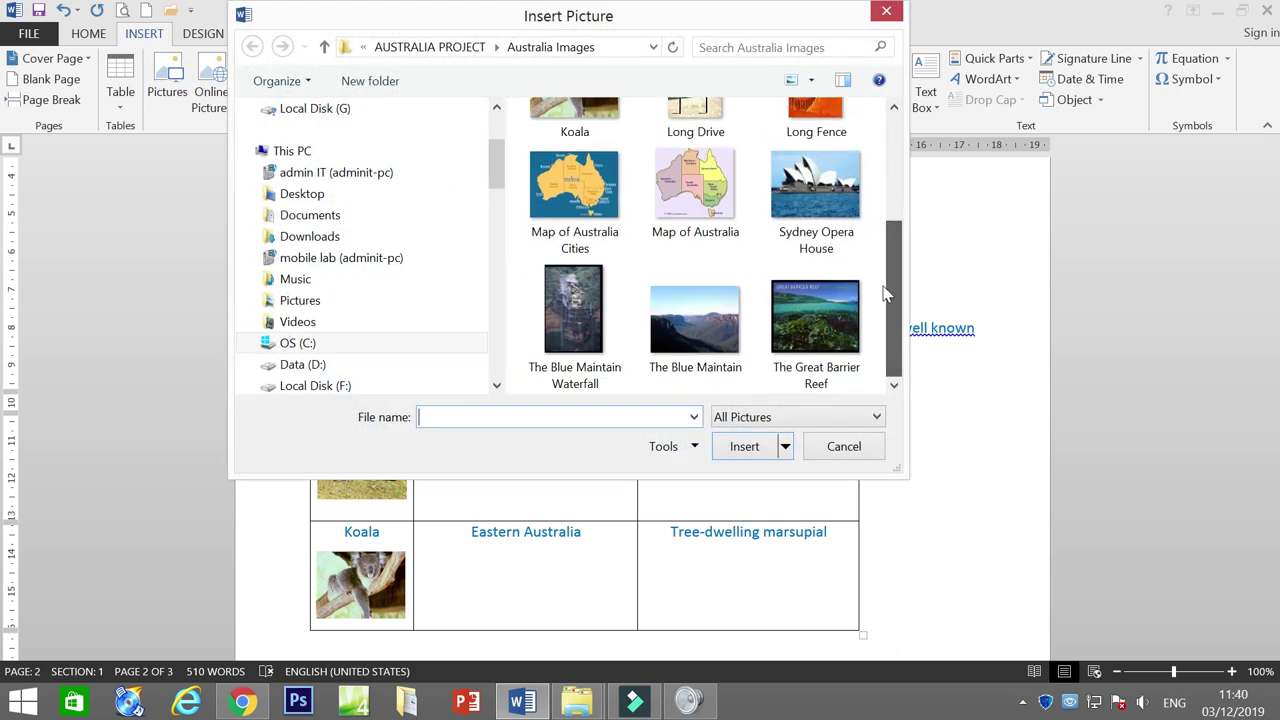
{"action": "left_click", "coordinate": [886, 11]}
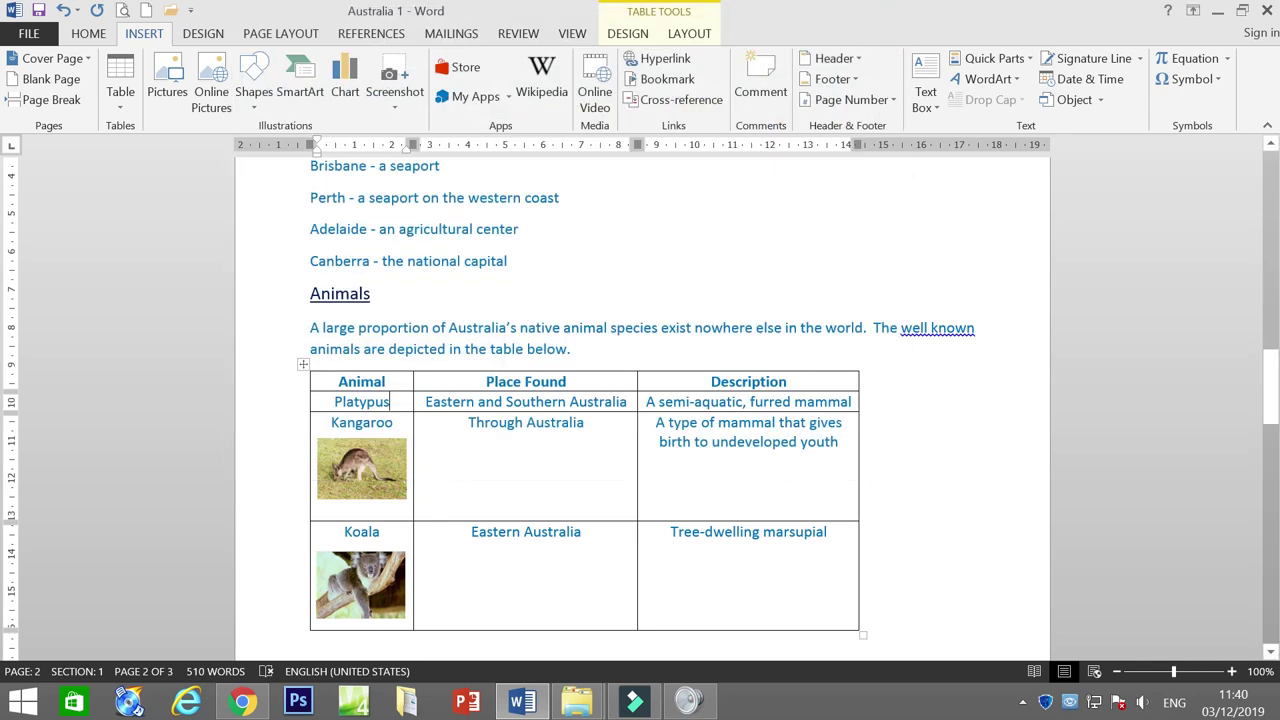
Look through the document's sections, from Offbeat facts back to the list of states, and return to the animals table
{"action": "scroll", "coordinate": [640, 400], "scroll_direction": "down", "scroll_amount": 5}
{"action": "scroll", "coordinate": [640, 400], "scroll_direction": "up", "scroll_amount": 5}
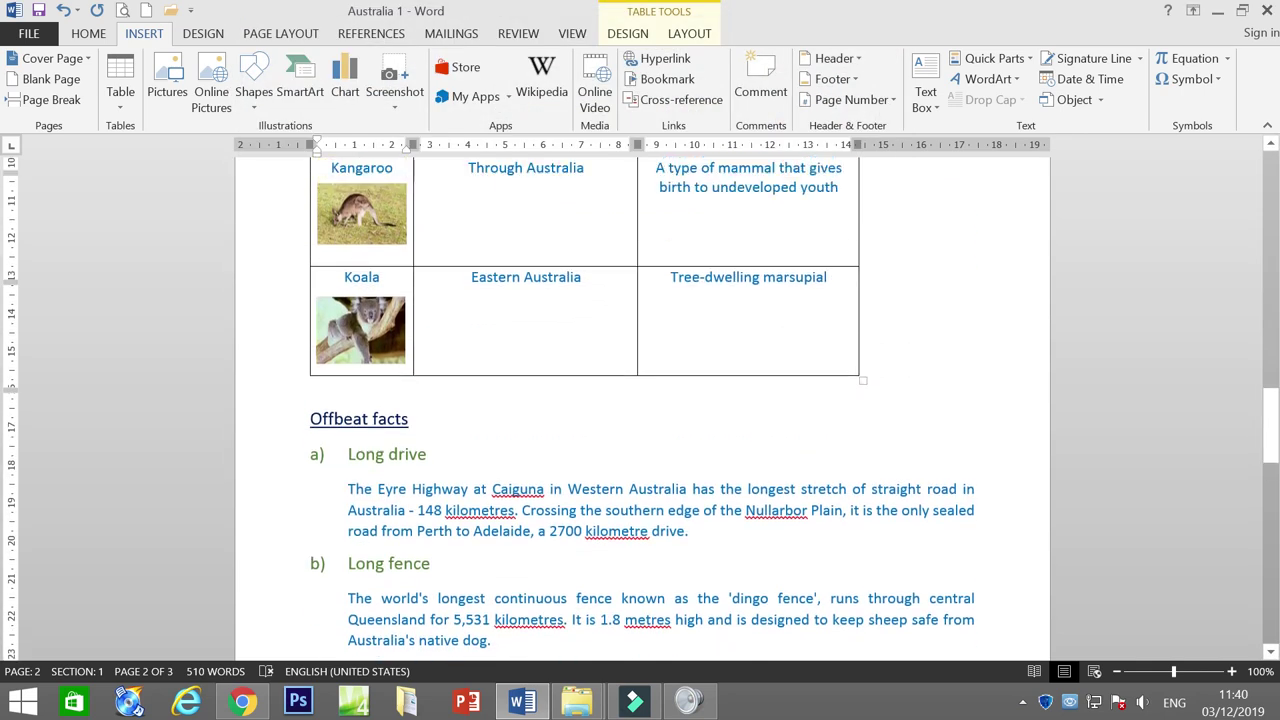
{"action": "scroll", "coordinate": [640, 400], "scroll_direction": "up", "scroll_amount": 12}
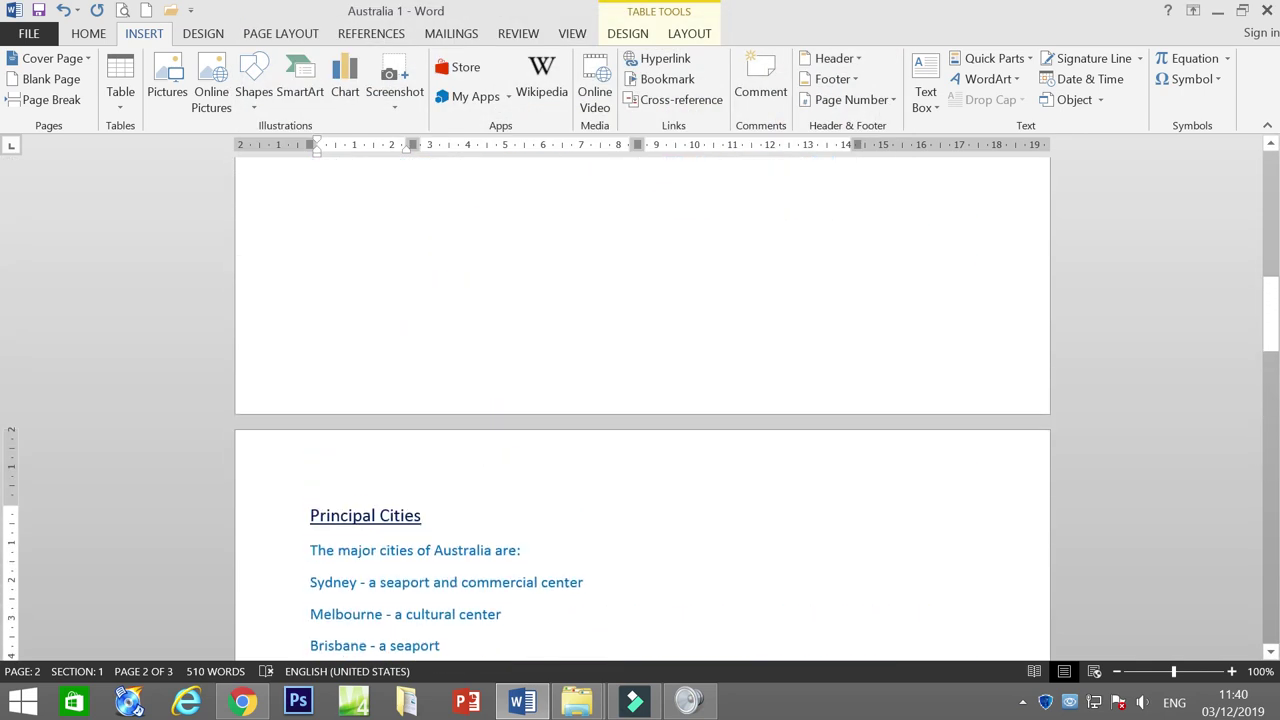
{"action": "scroll", "coordinate": [640, 400], "scroll_direction": "up", "scroll_amount": 8}
{"action": "scroll", "coordinate": [640, 400], "scroll_direction": "down", "scroll_amount": 6}
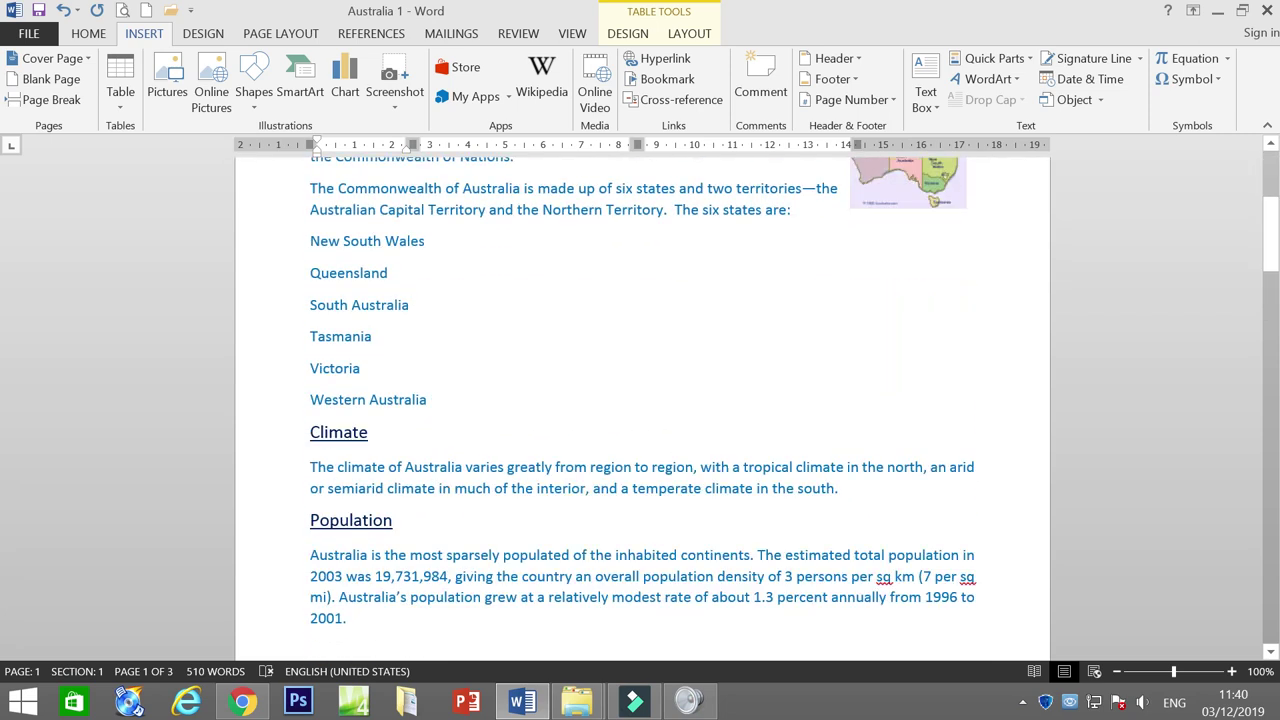
{"action": "scroll", "coordinate": [640, 400], "scroll_direction": "down", "scroll_amount": 1}
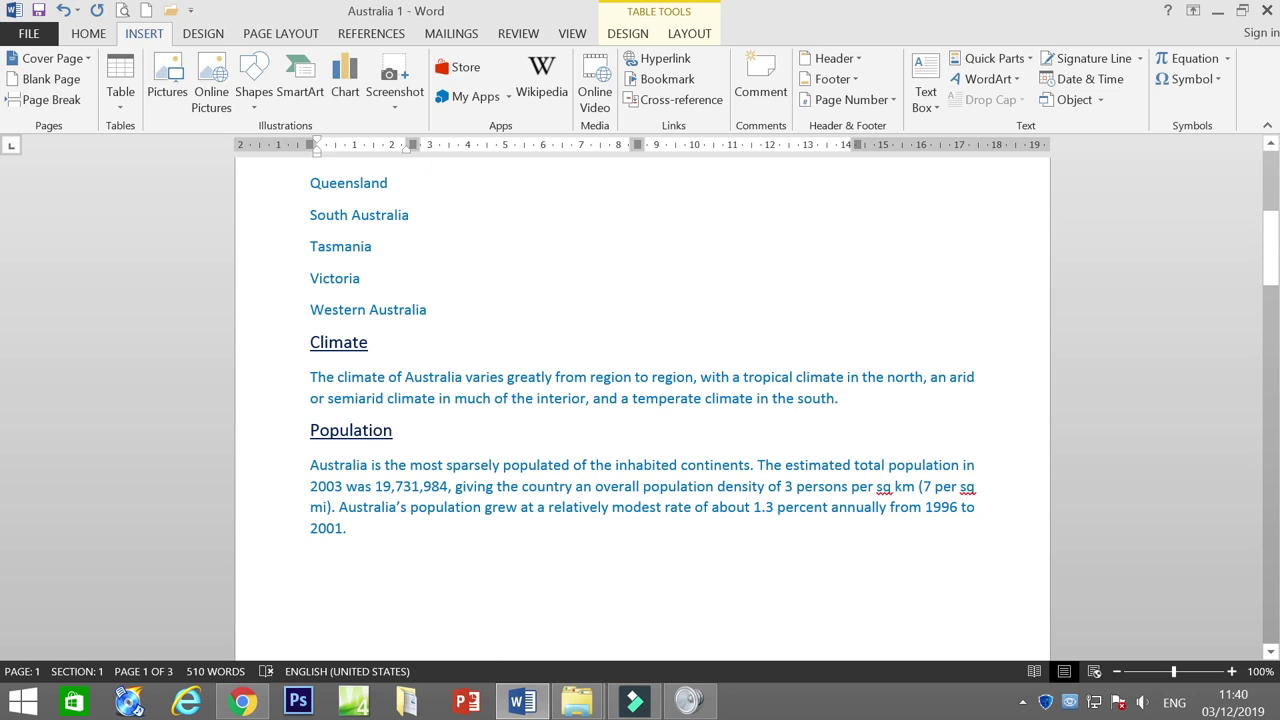
{"action": "scroll", "coordinate": [640, 400], "scroll_direction": "down", "scroll_amount": 10}
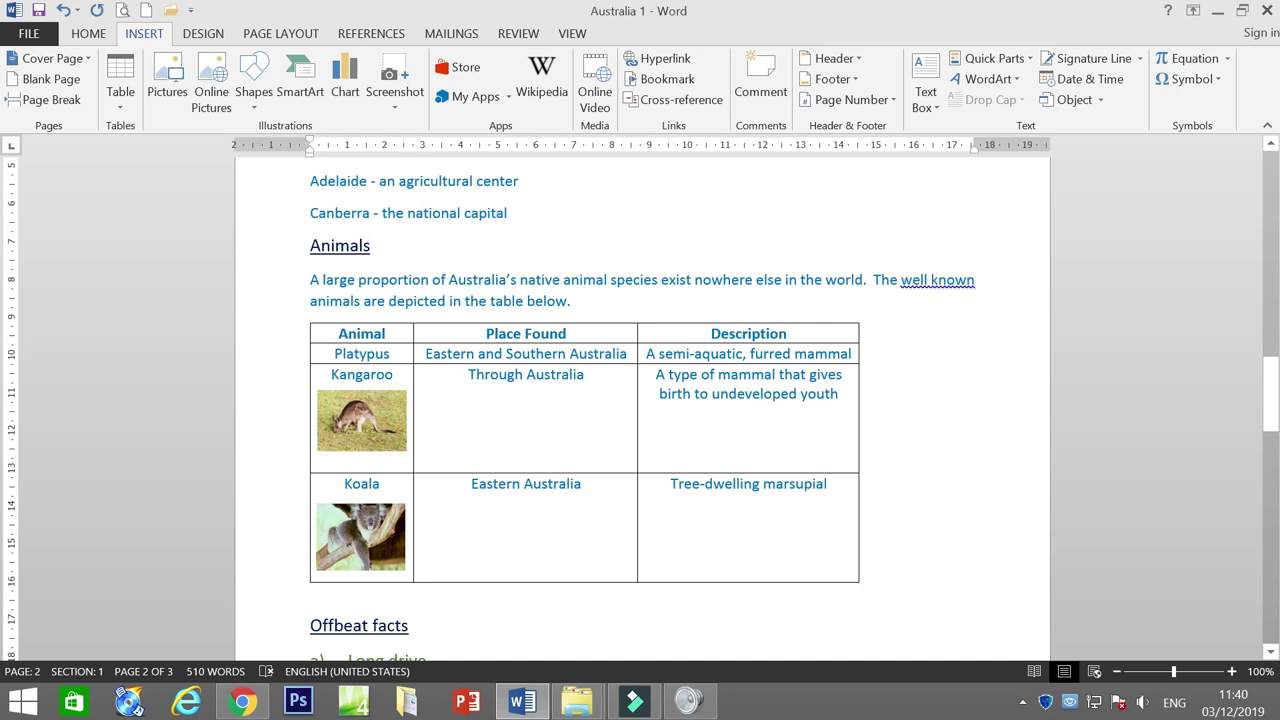
Add six blank lines between the animals table and the Offbeat facts heading
{"action": "key", "text": "Return"}
{"action": "key", "text": "Return"}
{"action": "key", "text": "Return"}
{"action": "key", "text": "Return"}
{"action": "key", "text": "Return"}
{"action": "key", "text": "Return"}
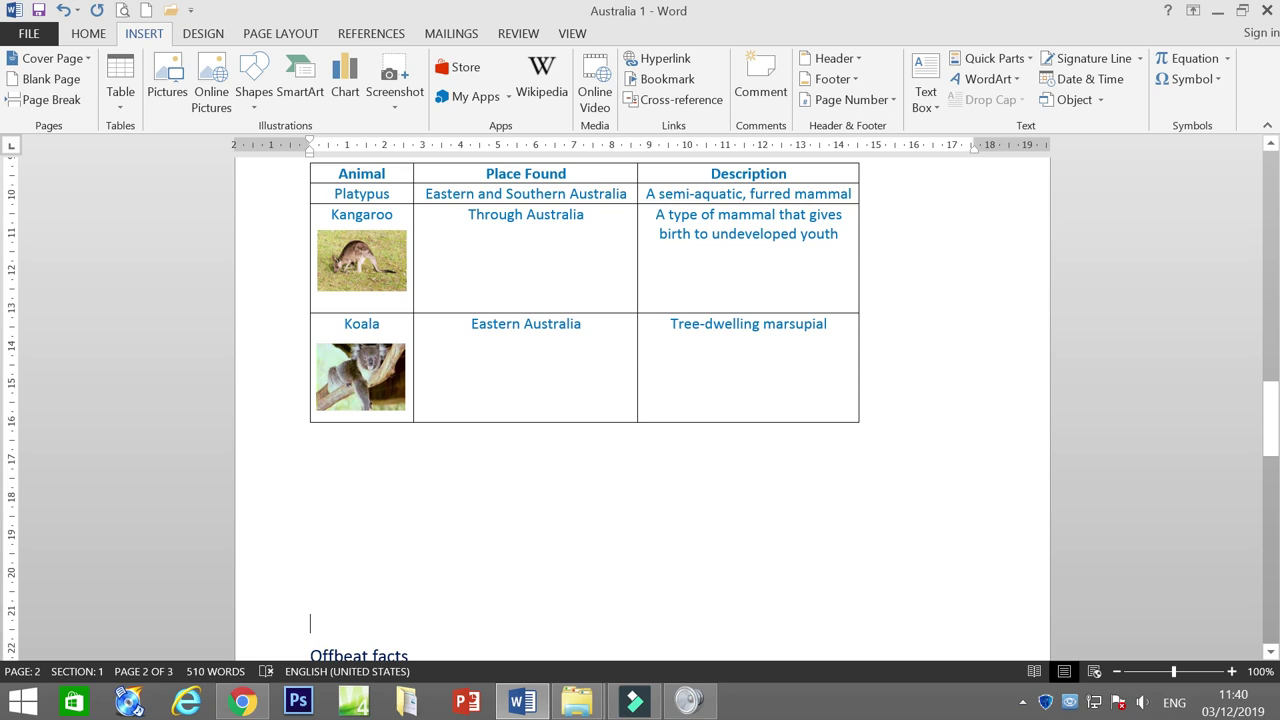
{"action": "scroll", "coordinate": [360, 475], "scroll_direction": "up", "scroll_amount": 3}
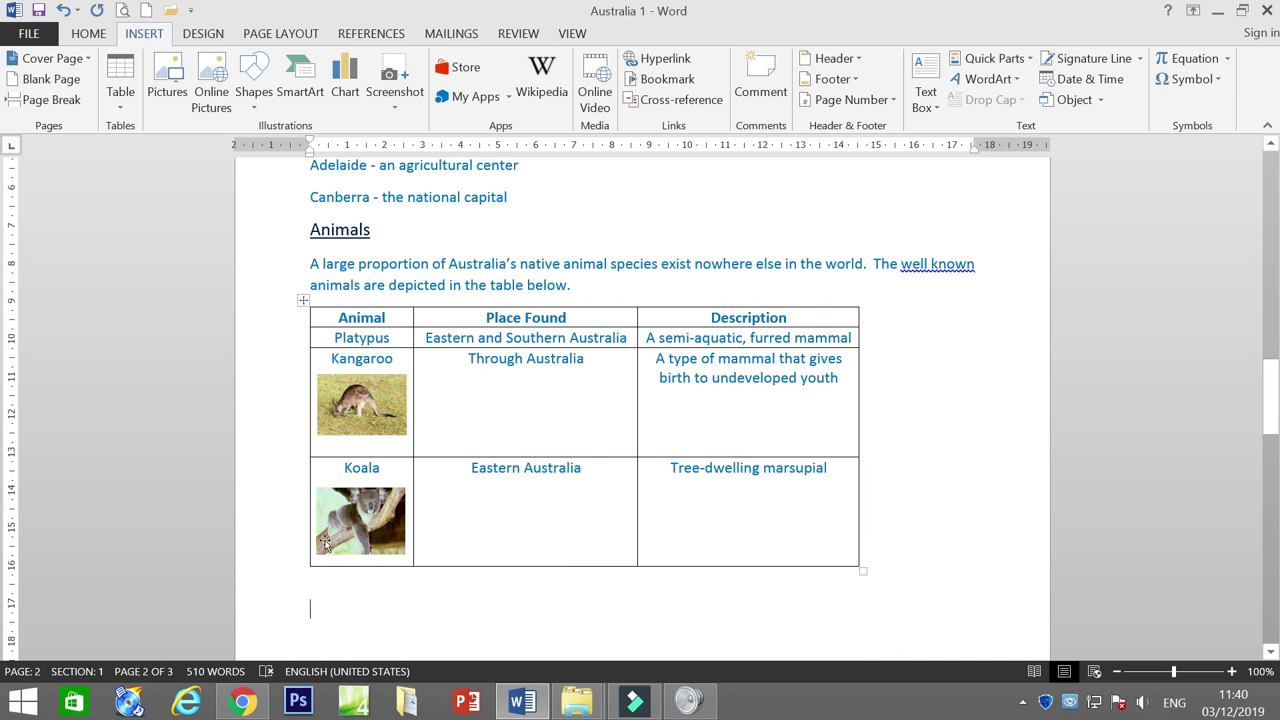
Insert a table with three columns and three rows in the blank space below the animals table
{"action": "left_click", "coordinate": [120, 85]}
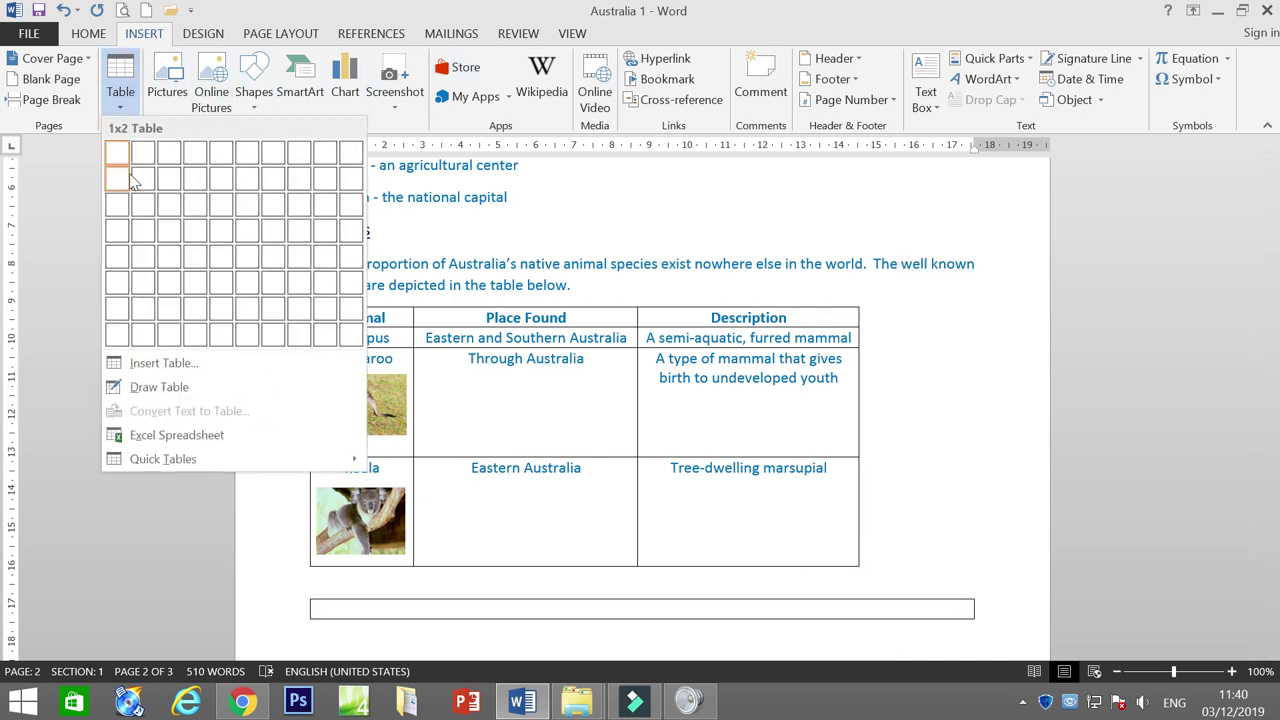
{"action": "left_click", "coordinate": [177, 207]}
{"action": "scroll", "coordinate": [640, 400], "scroll_direction": "down", "scroll_amount": 3}
{"action": "scroll", "coordinate": [640, 400], "scroll_direction": "up", "scroll_amount": 2}
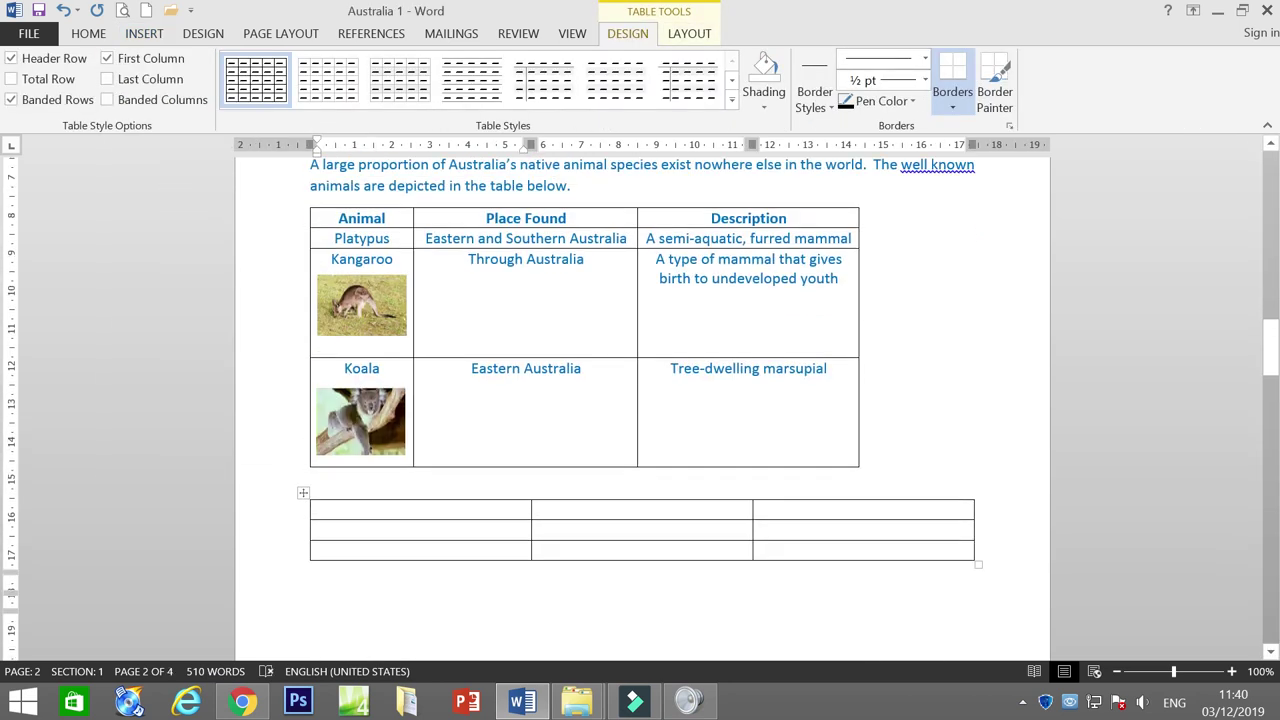
{"action": "scroll", "coordinate": [640, 400], "scroll_direction": "up", "scroll_amount": 2}
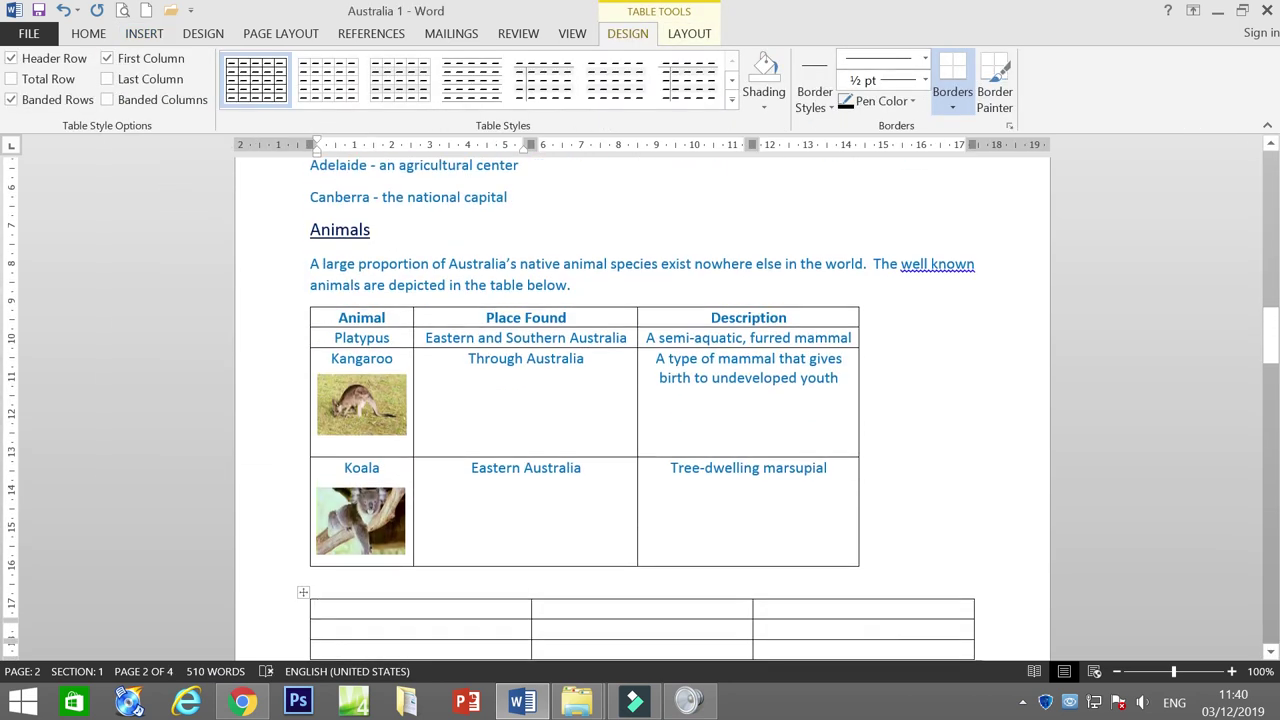
{"action": "scroll", "coordinate": [508, 569], "scroll_direction": "down", "scroll_amount": 1}
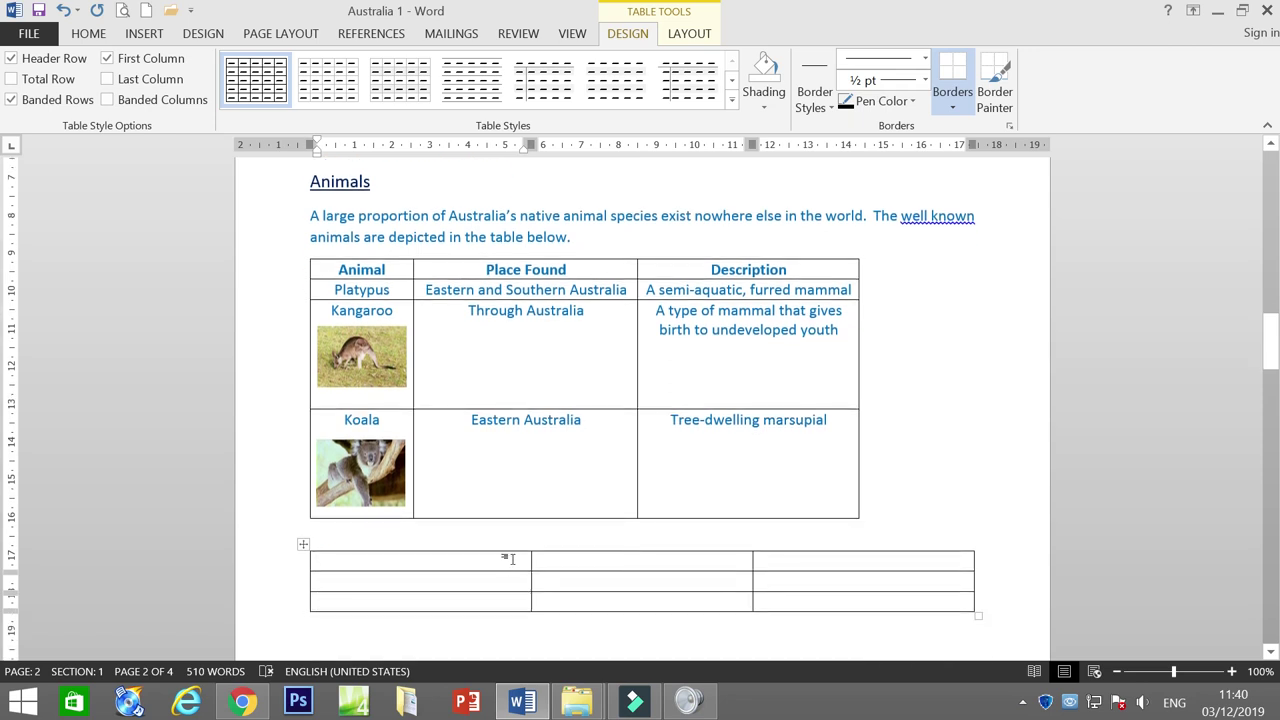
Enter Animal as the new table's first heading and copy the Place Found heading into the second cell as text only
{"action": "type", "text": "Animal"}
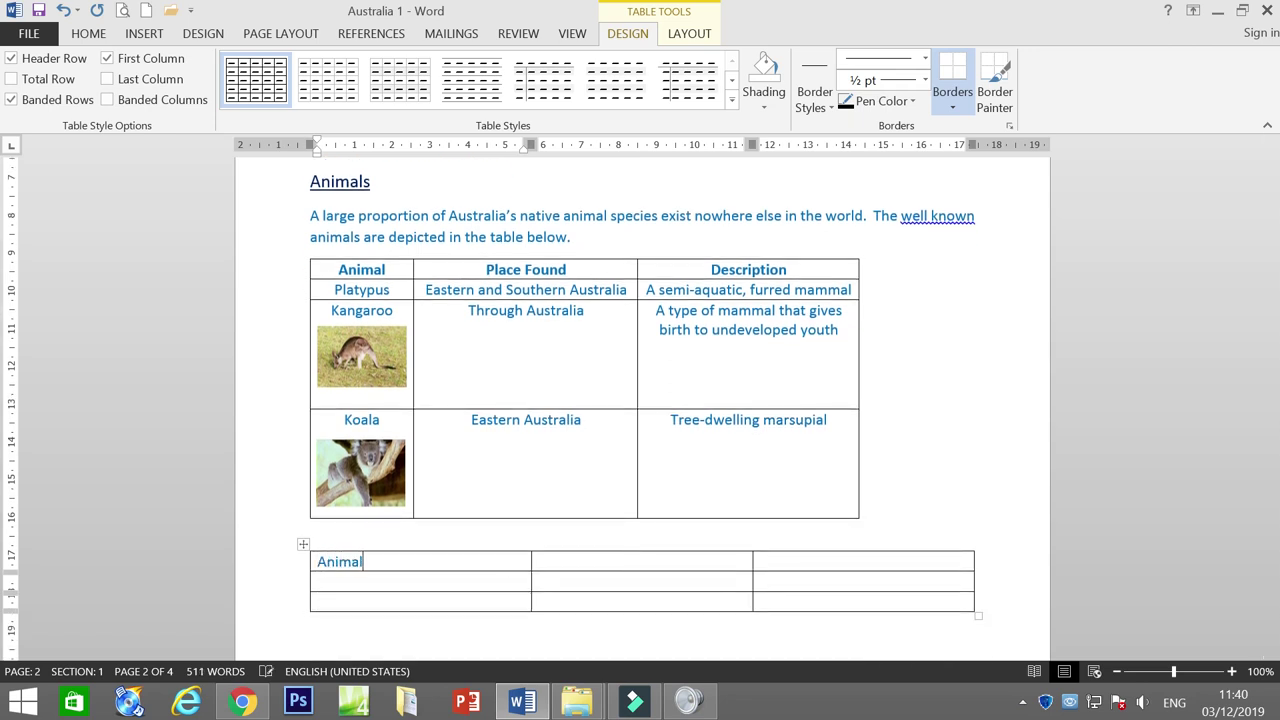
{"action": "left_click", "coordinate": [482, 356]}
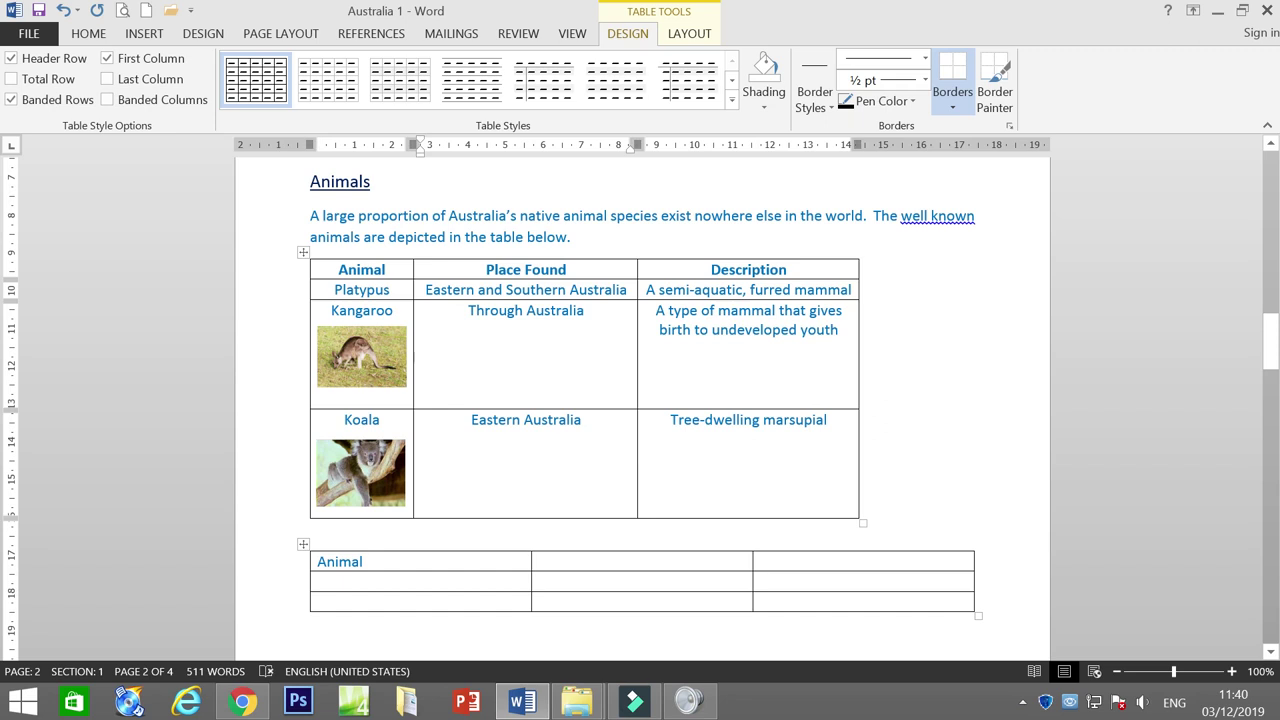
{"action": "left_click_drag", "start_coordinate": [470, 269], "coordinate": [566, 270]}
{"action": "right_click", "coordinate": [556, 270]}
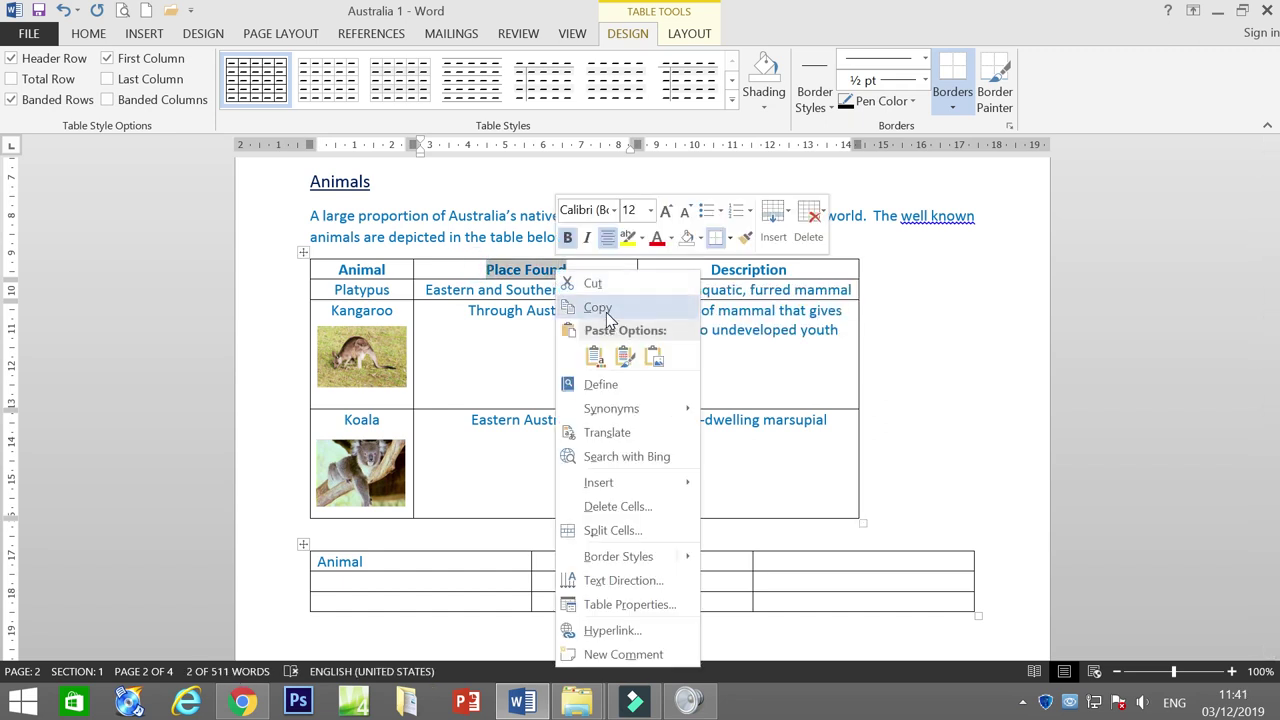
{"action": "left_click", "coordinate": [598, 308]}
{"action": "right_click", "coordinate": [598, 565]}
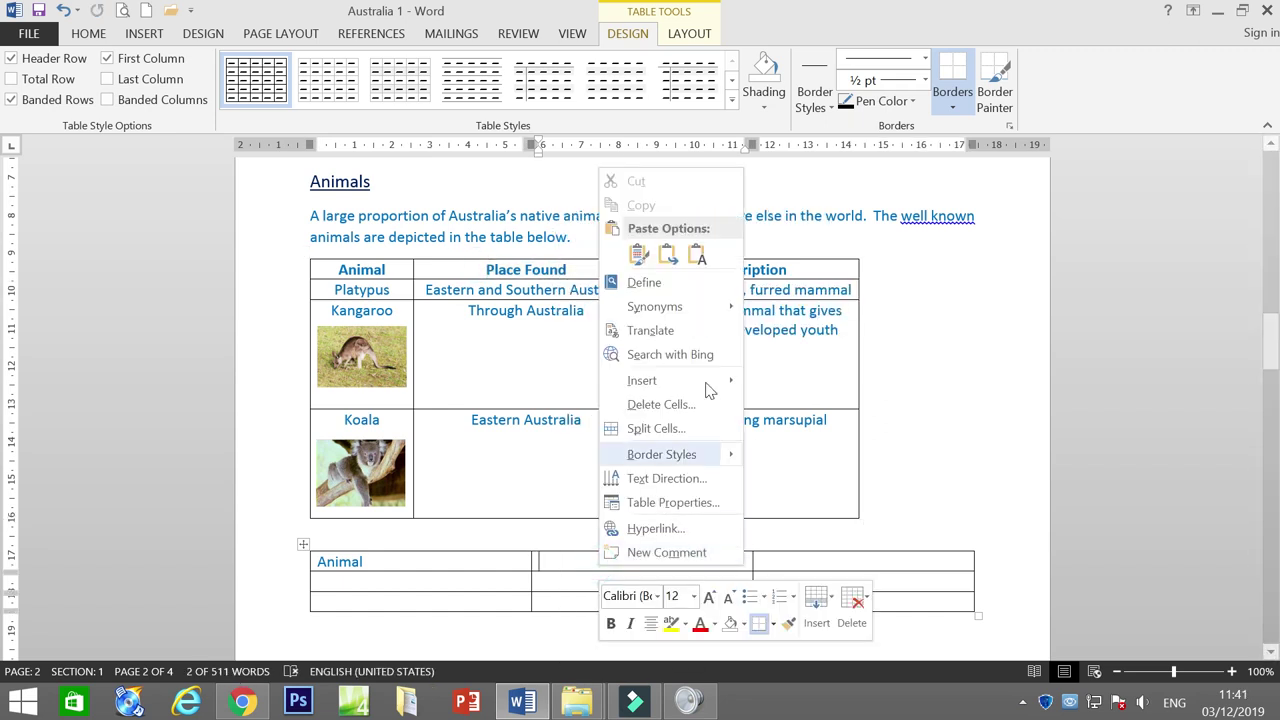
{"action": "left_click", "coordinate": [697, 256]}
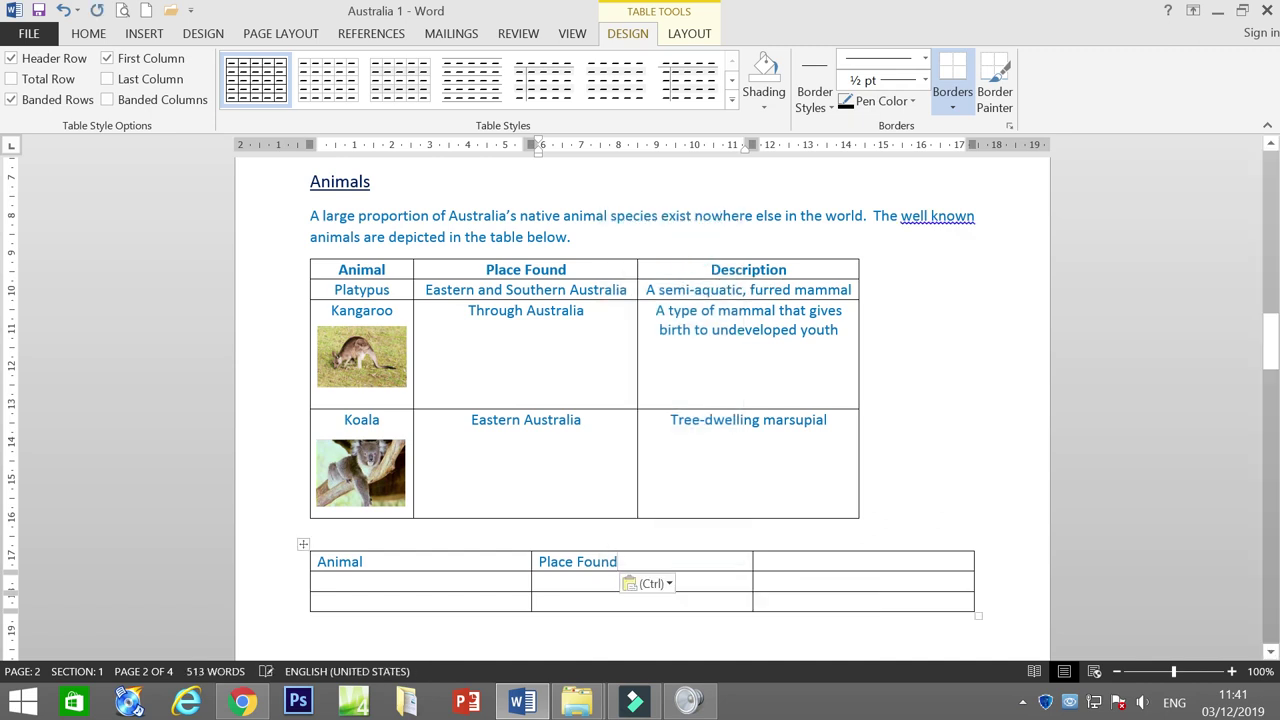
Copy the Description heading from the animals table into the new table's third header cell, keeping the source formatting
{"action": "left_click_drag", "start_coordinate": [707, 272], "coordinate": [788, 272]}
{"action": "right_click", "coordinate": [753, 279]}
{"action": "left_click", "coordinate": [792, 317]}
{"action": "right_click", "coordinate": [840, 565]}
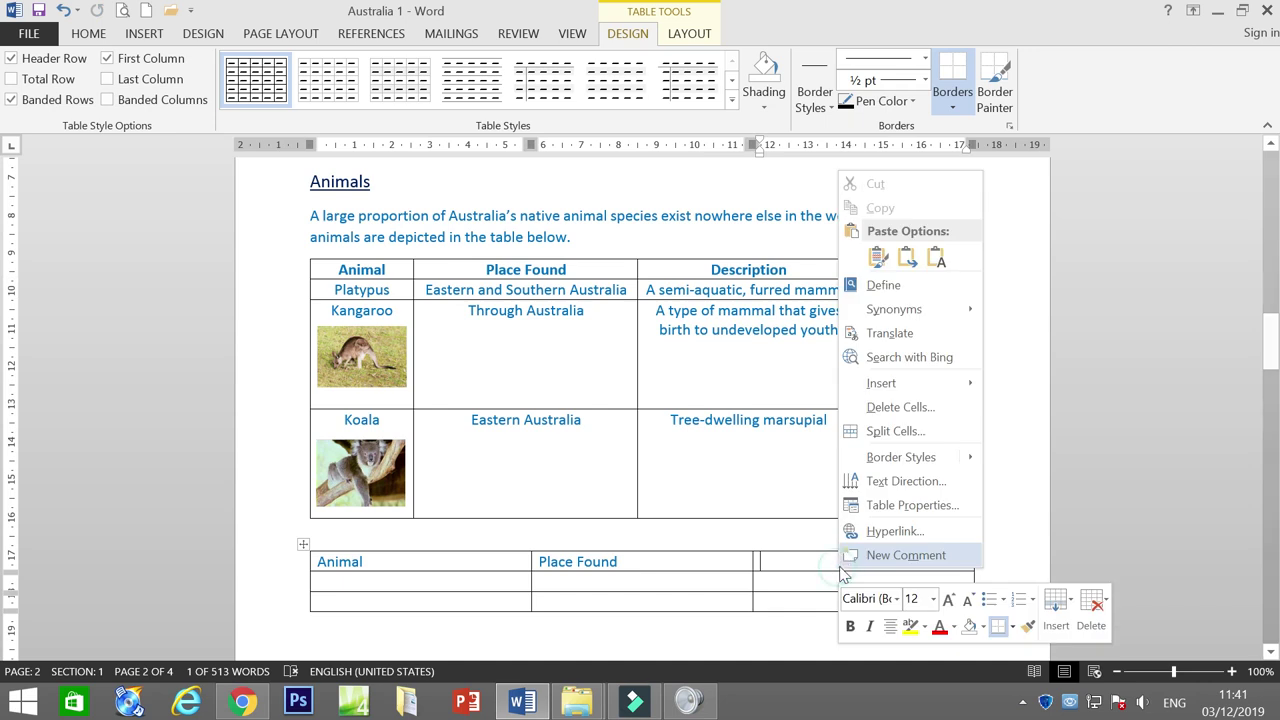
{"action": "left_click", "coordinate": [878, 256]}
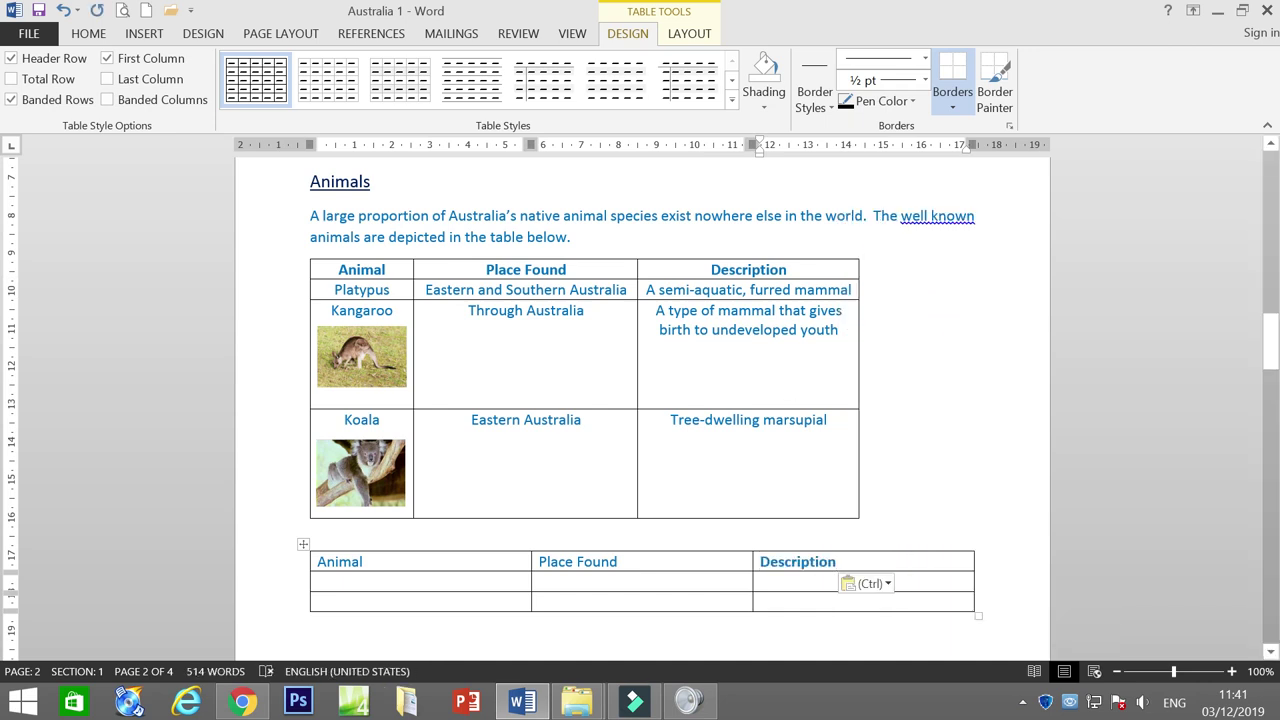
{"action": "left_click", "coordinate": [620, 567]}
Copy Platypus from the animals table into the new table's Animal column, second row, keeping the source formatting
{"action": "left_click_drag", "start_coordinate": [334, 290], "coordinate": [389, 290]}
{"action": "right_click", "coordinate": [374, 288]}
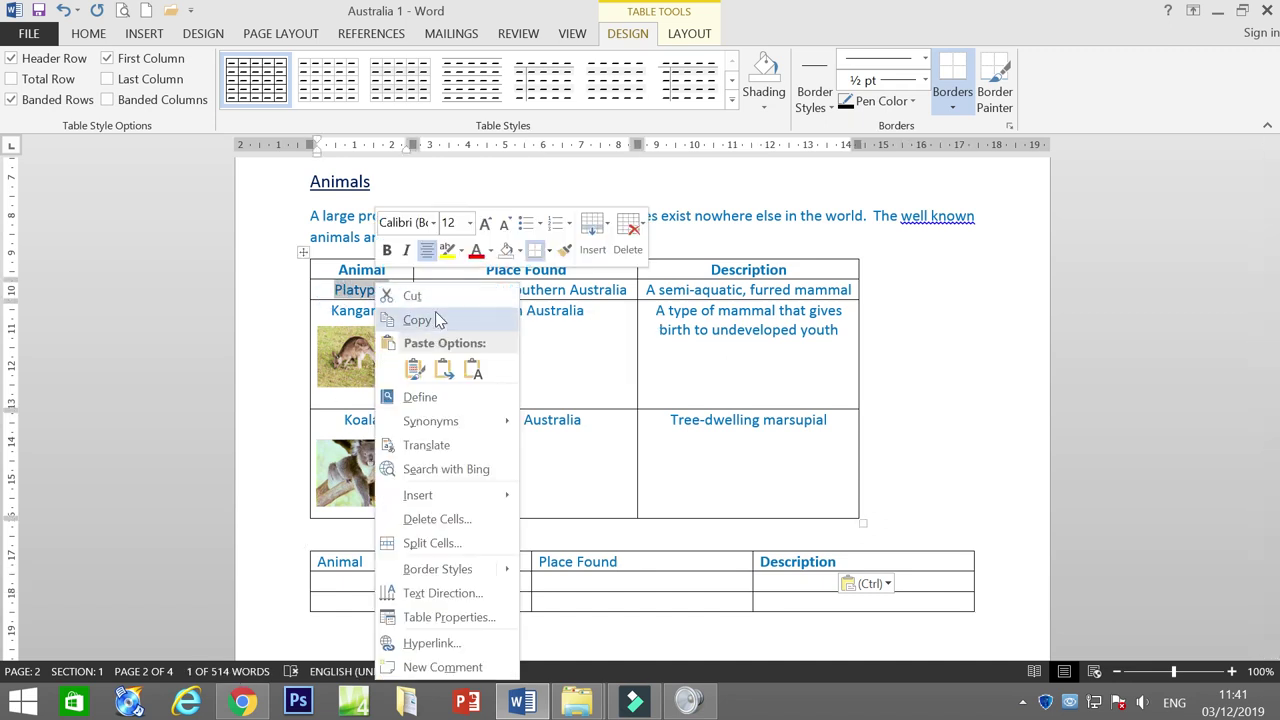
{"action": "left_click", "coordinate": [437, 321]}
{"action": "left_click", "coordinate": [378, 582]}
{"action": "right_click", "coordinate": [383, 582]}
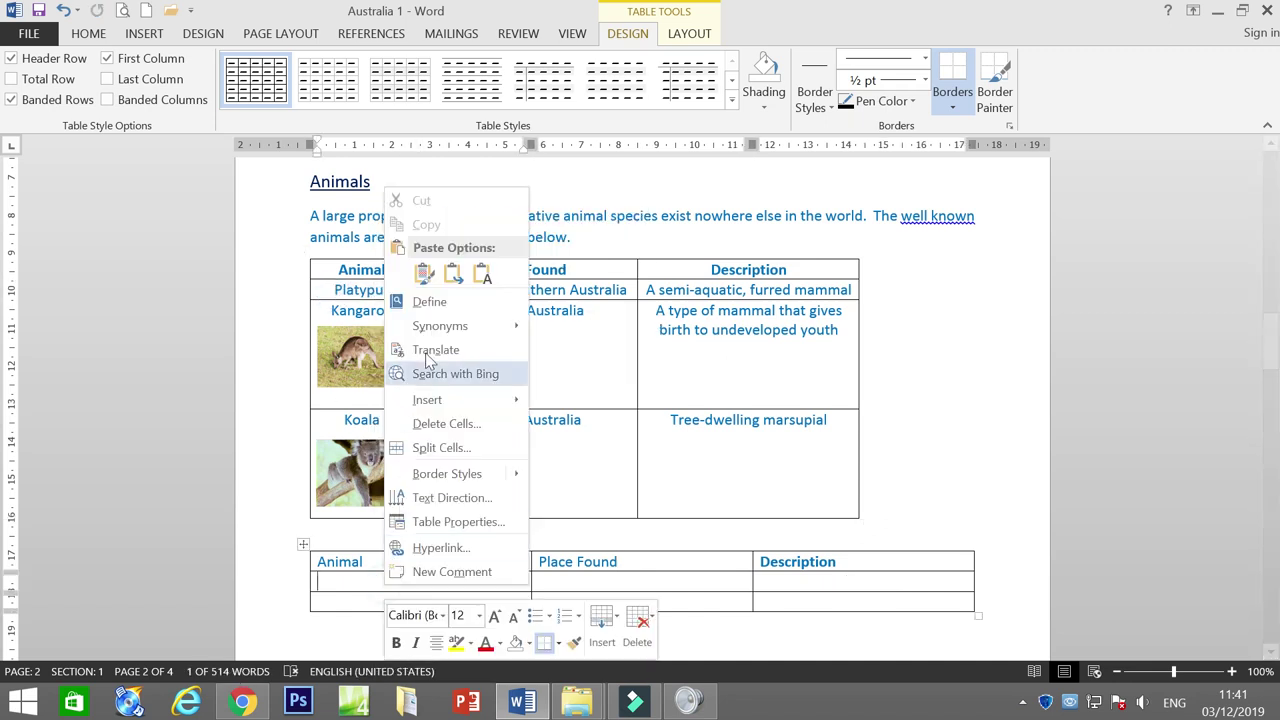
{"action": "left_click", "coordinate": [423, 275]}
Copy "Eastern and Southern Australia" from the animals table into the new table's Platypus row under Place Found
{"action": "left_click_drag", "start_coordinate": [425, 290], "coordinate": [607, 302]}
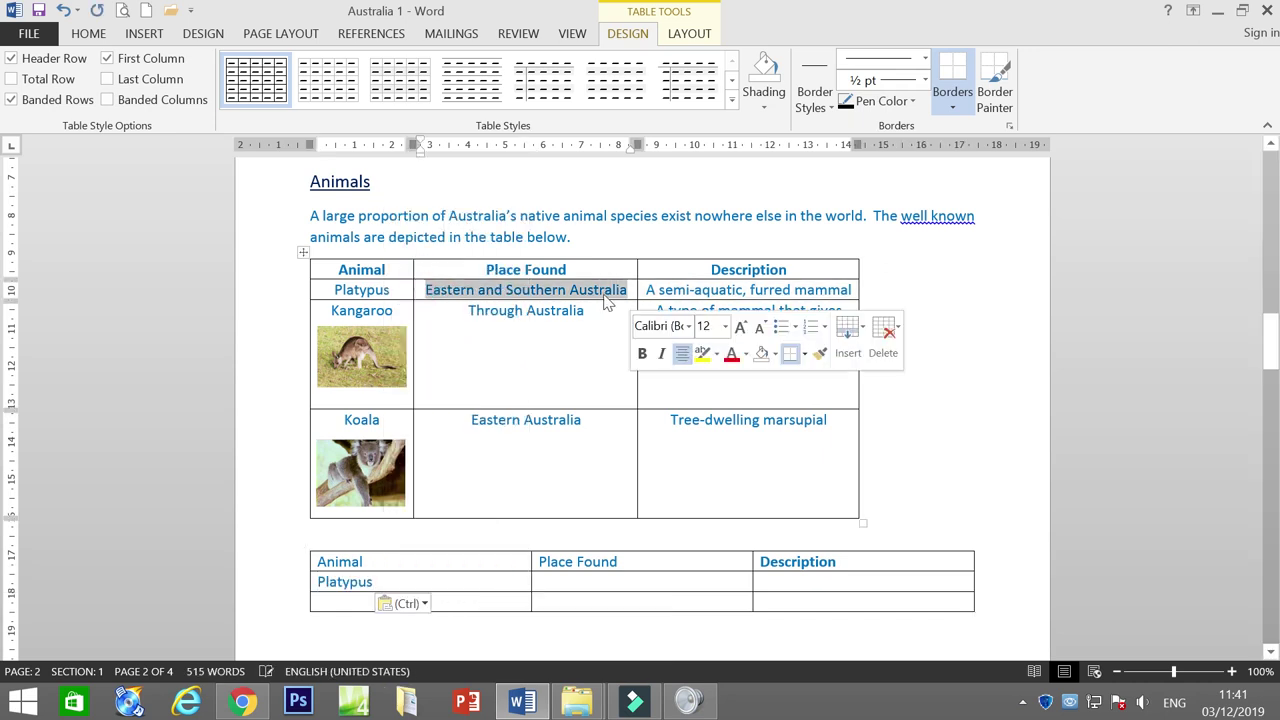
{"action": "right_click", "coordinate": [605, 285]}
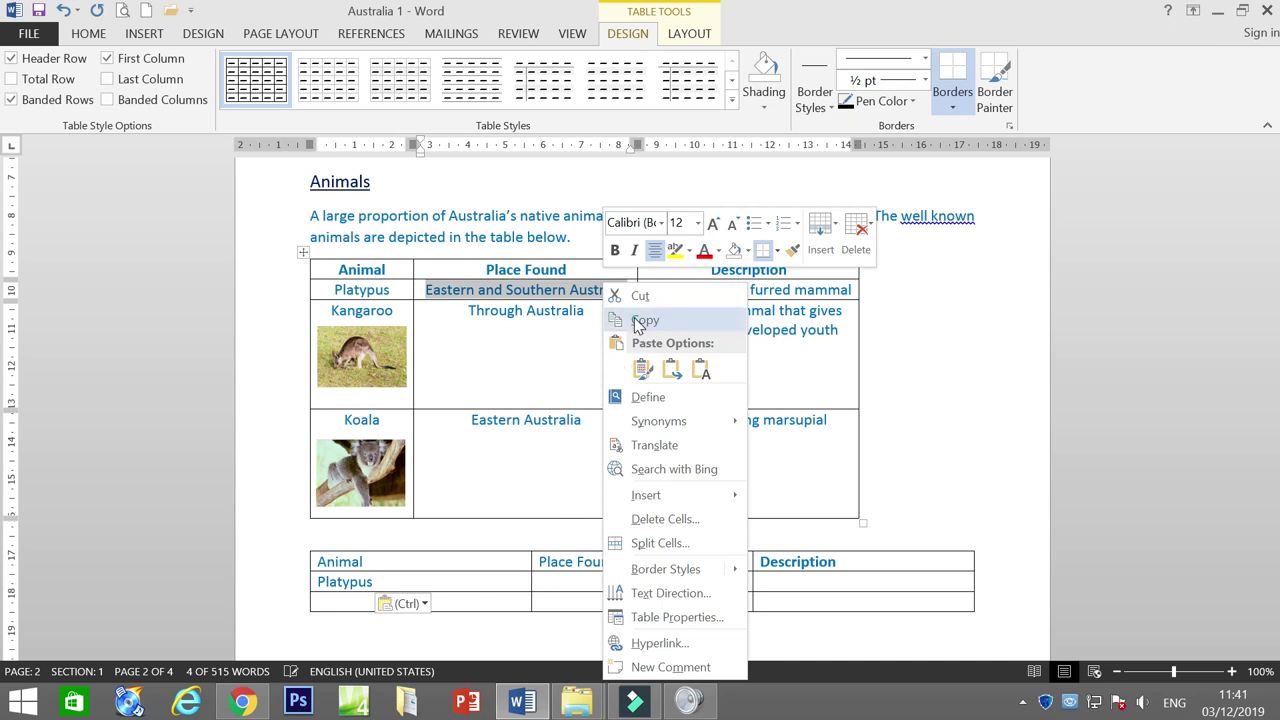
{"action": "left_click", "coordinate": [638, 322]}
{"action": "left_click", "coordinate": [586, 580]}
{"action": "right_click", "coordinate": [588, 581]}
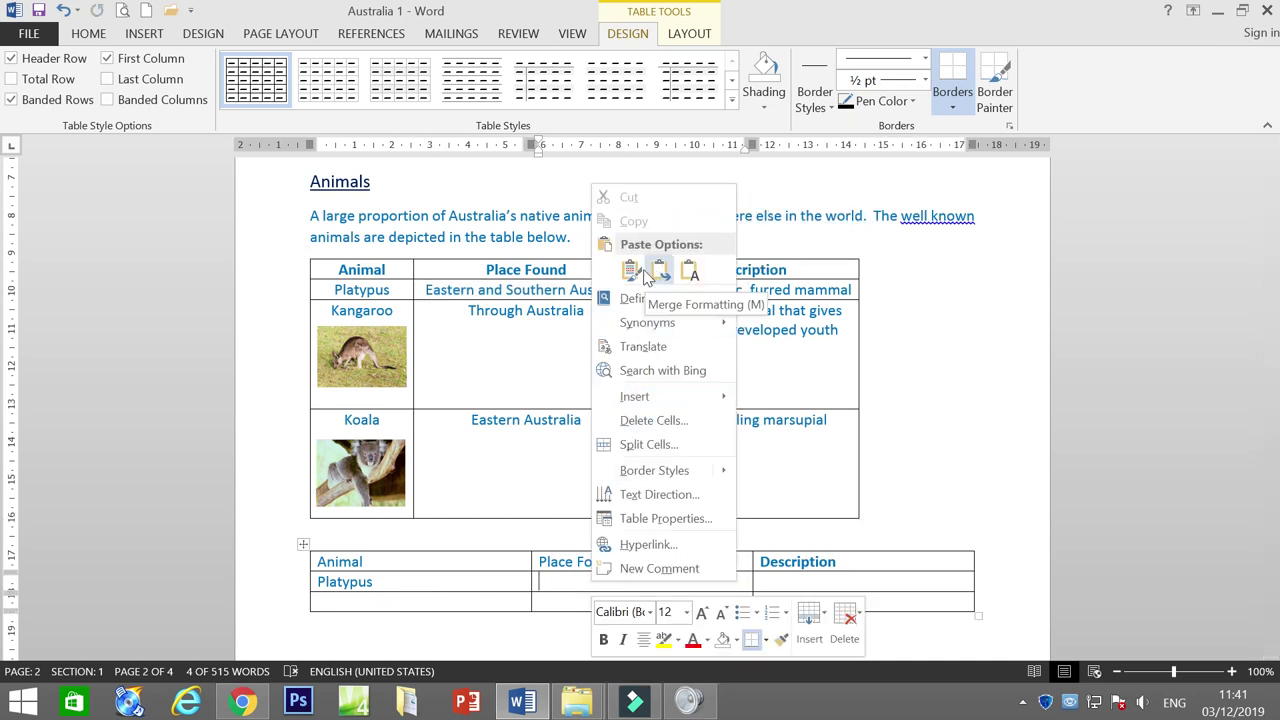
{"action": "left_click", "coordinate": [647, 273]}
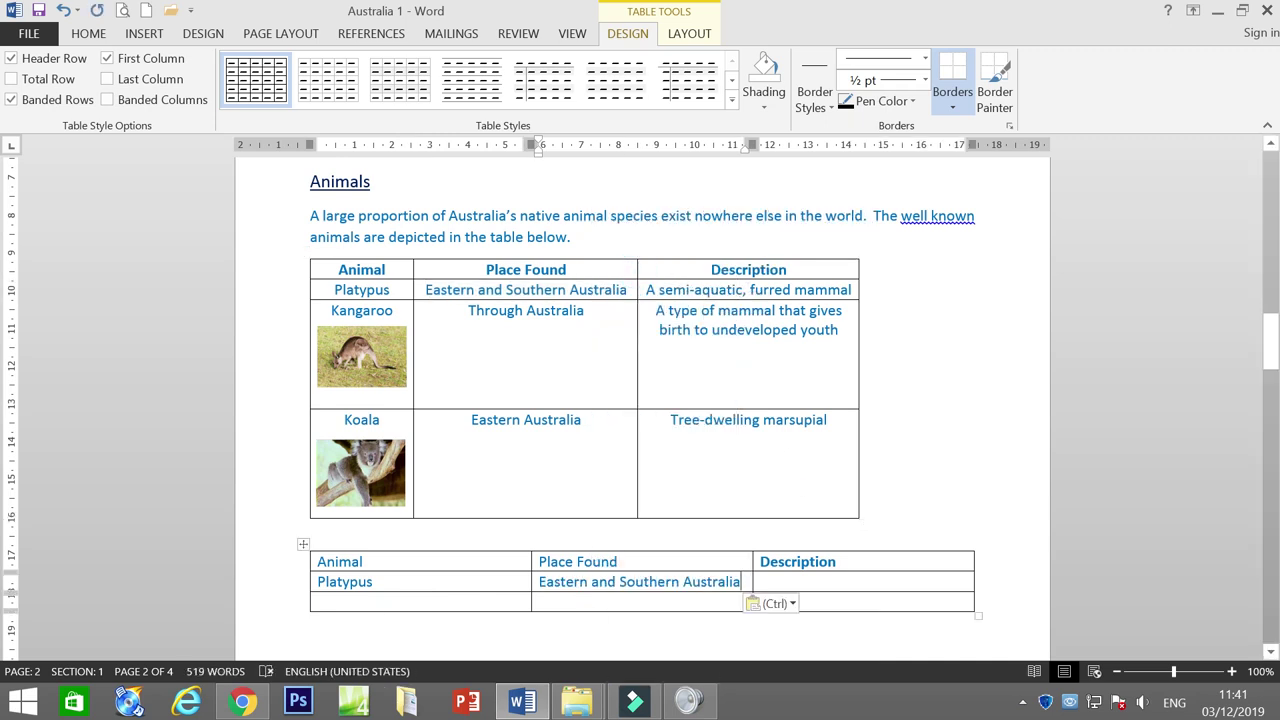
Copy "A semi-aquatic, furred mammal" from the animals table into the new table's Platypus row under Description
{"action": "left_click_drag", "start_coordinate": [646, 290], "coordinate": [850, 290]}
{"action": "right_click", "coordinate": [840, 290]}
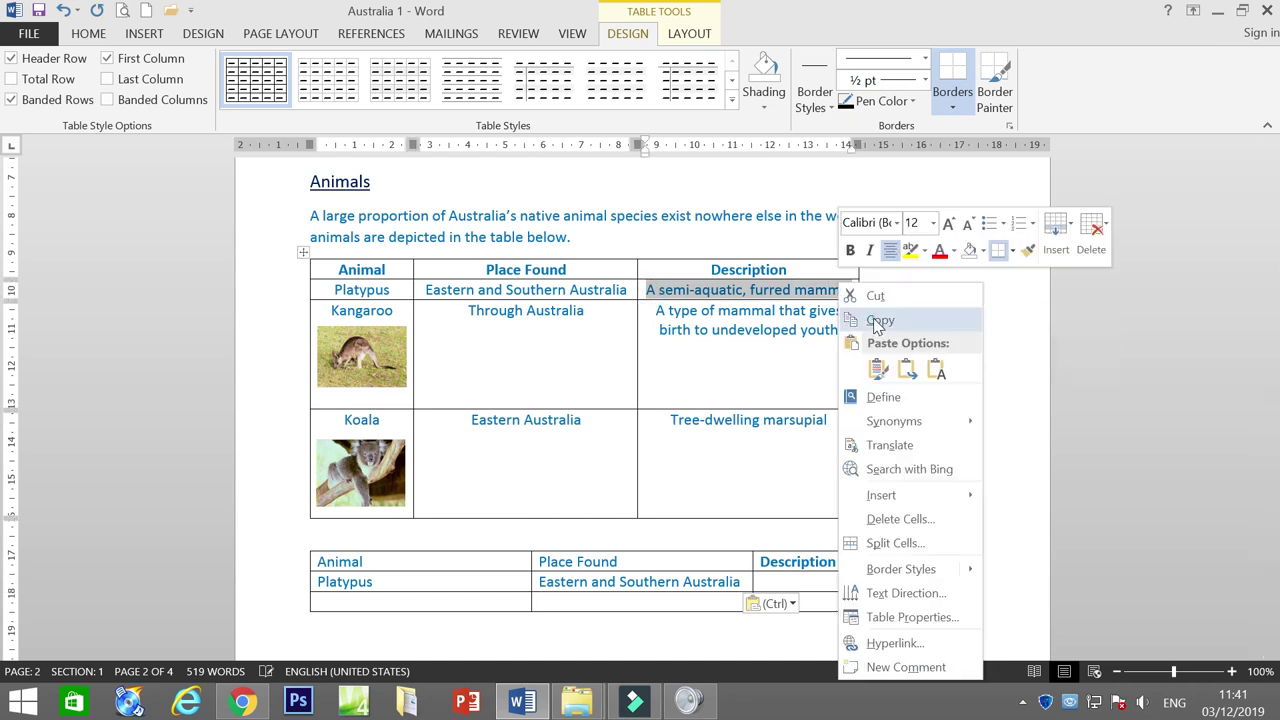
{"action": "left_click", "coordinate": [876, 322]}
{"action": "left_click", "coordinate": [771, 588]}
{"action": "right_click", "coordinate": [773, 588]}
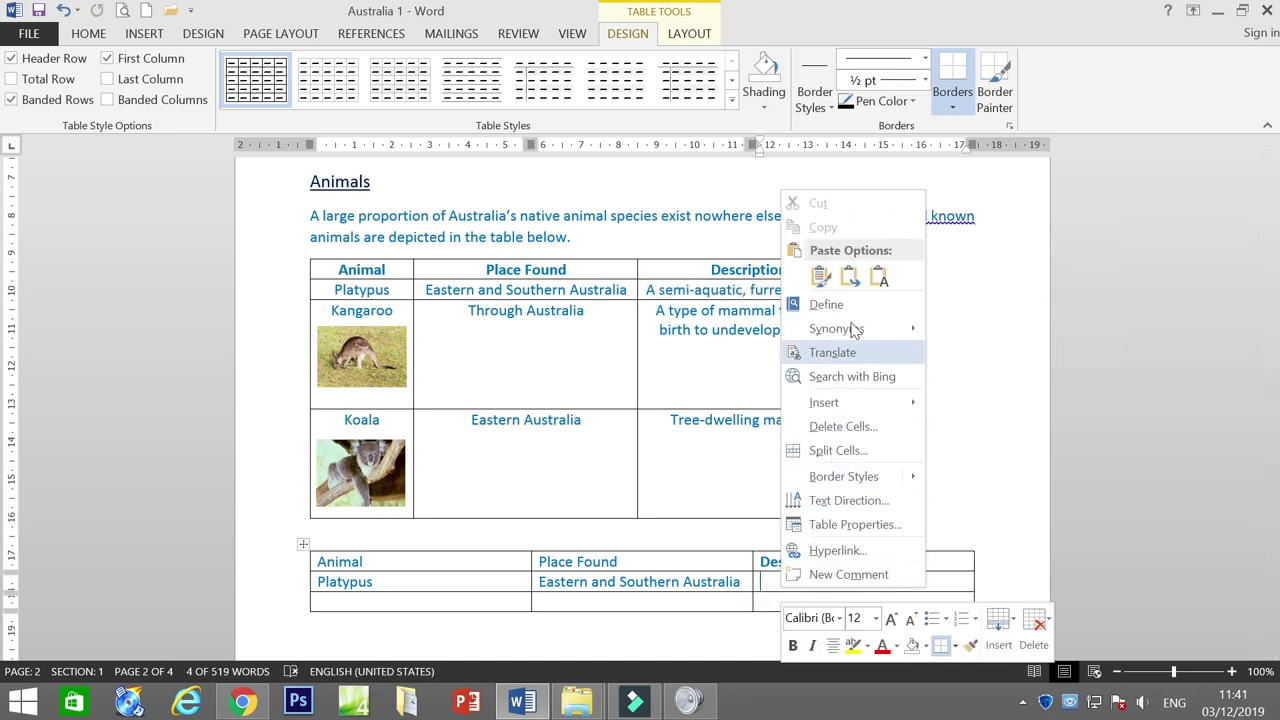
{"action": "left_click", "coordinate": [821, 276]}
{"action": "left_click", "coordinate": [600, 631]}
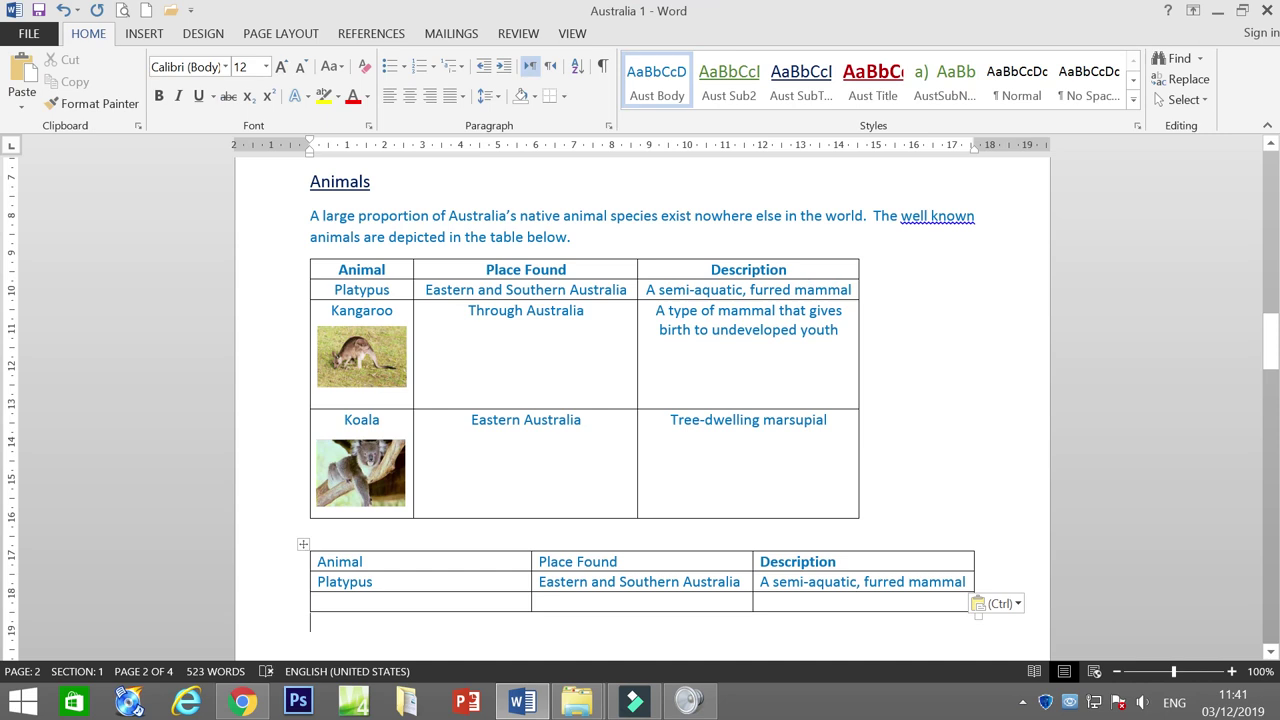
Make the new table's header row bold and centre its headings
{"action": "left_click", "coordinate": [304, 562]}
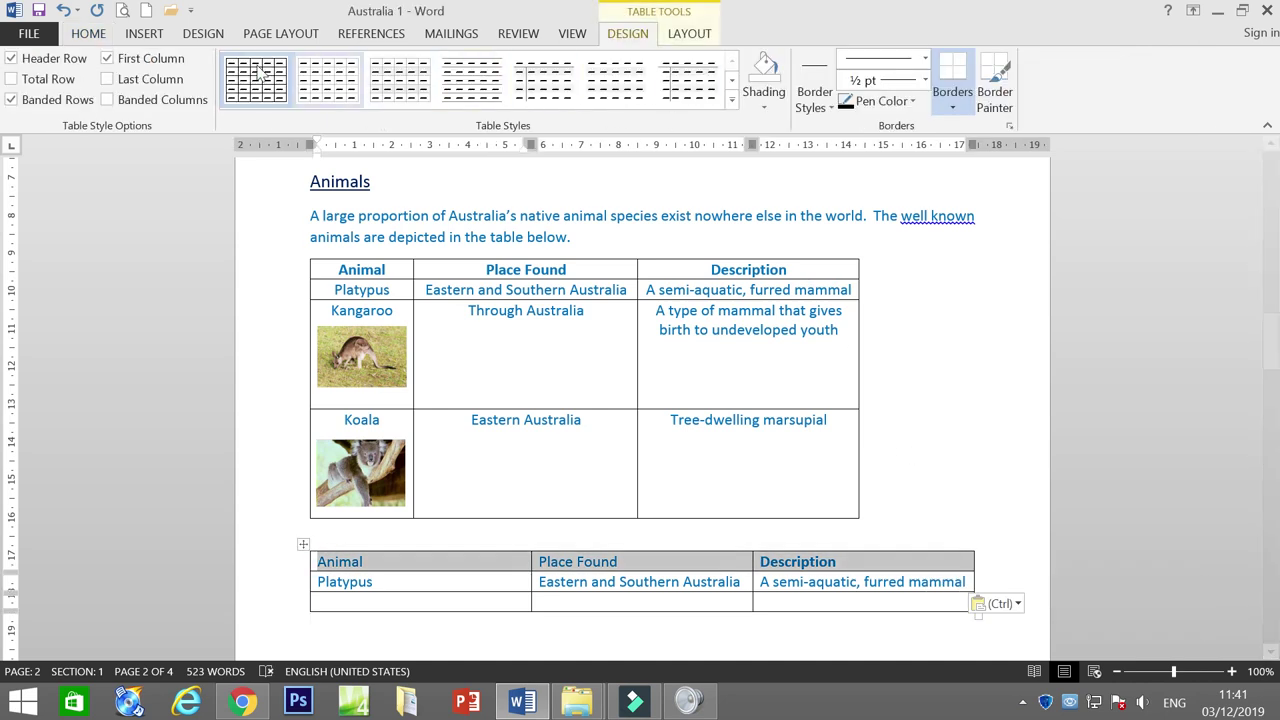
{"action": "left_click", "coordinate": [88, 33]}
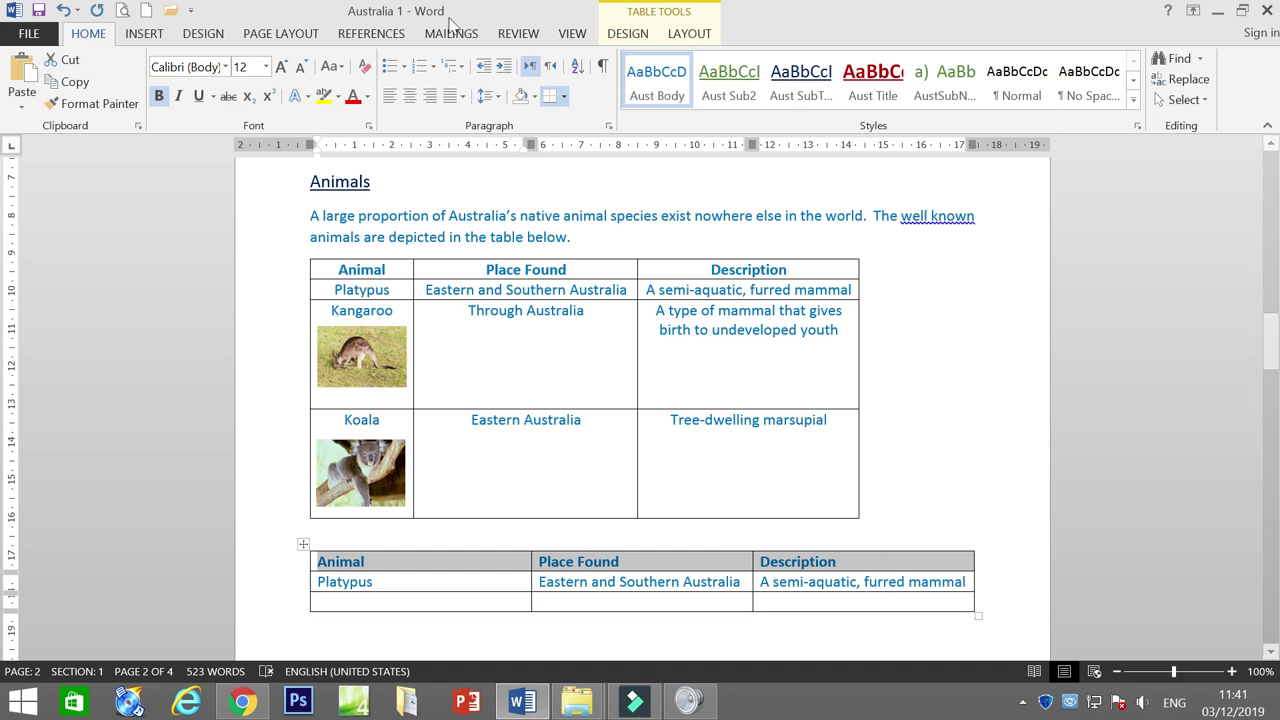
{"action": "left_click", "coordinate": [411, 100]}
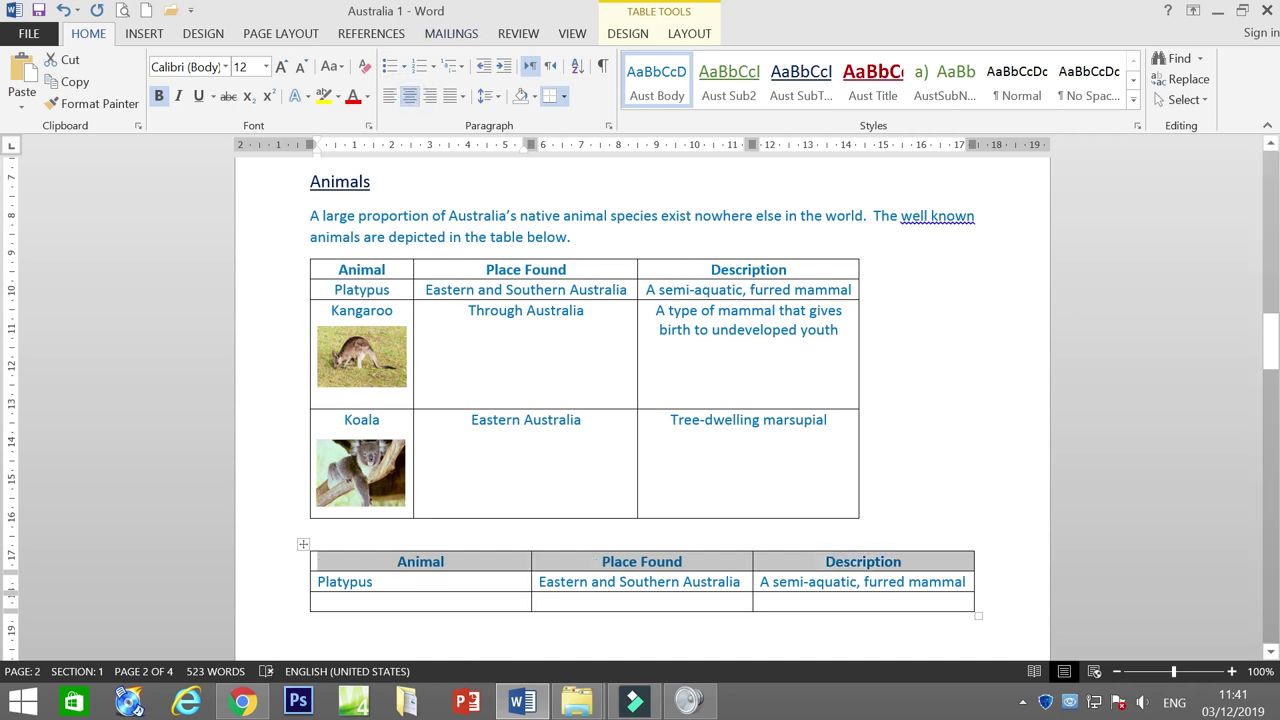
{"action": "left_click", "coordinate": [683, 562]}
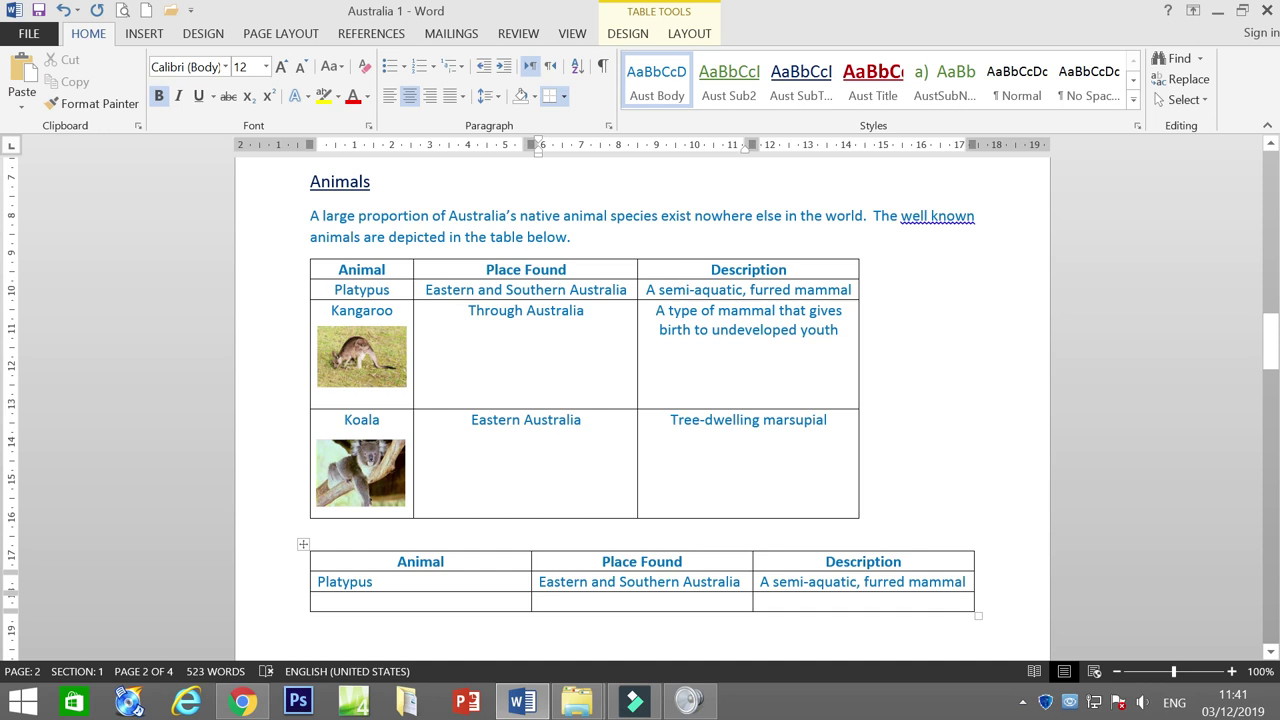
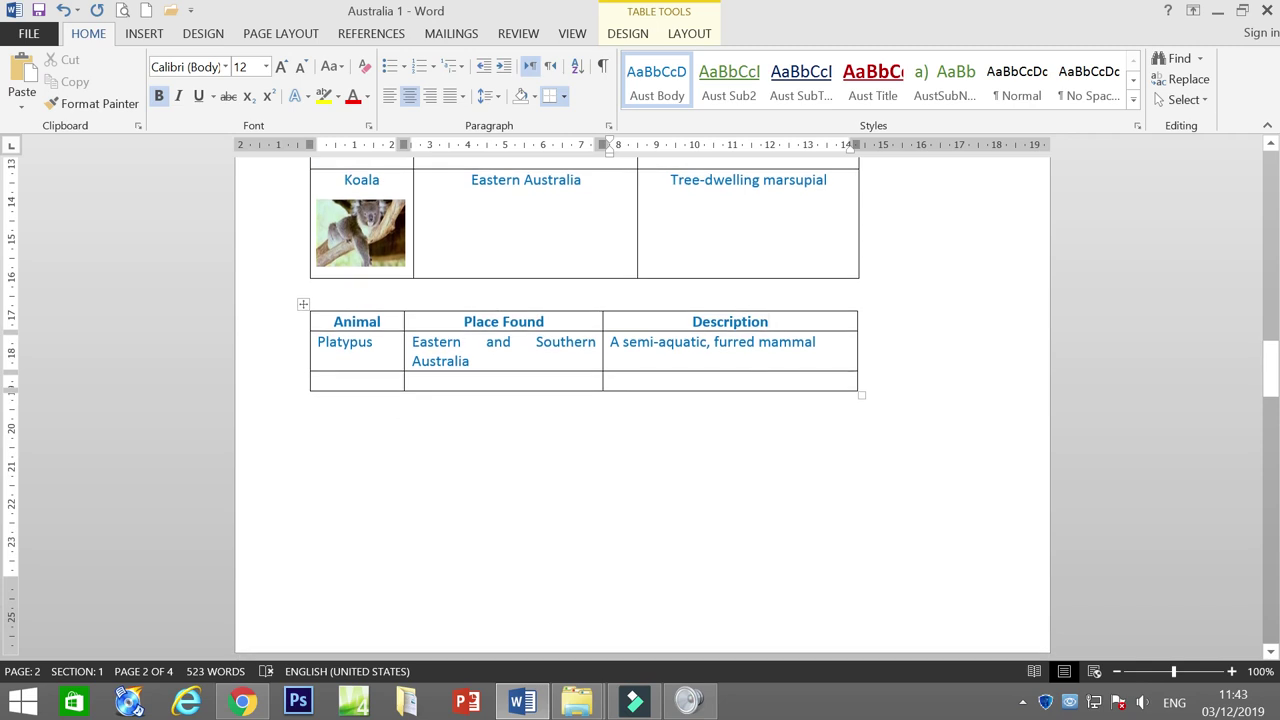
Select the whole new table below the animals table and cut it from the document
{"action": "scroll", "coordinate": [182, 285], "scroll_direction": "down", "scroll_amount": 1}
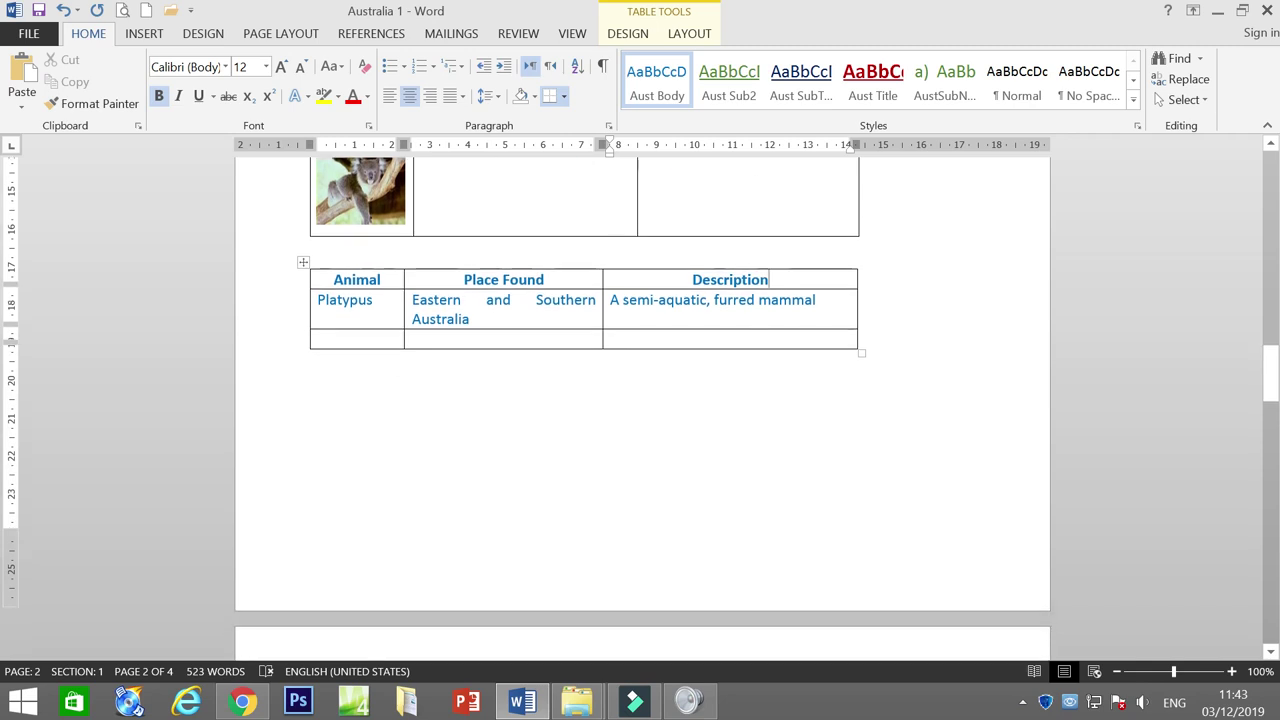
{"action": "left_click", "coordinate": [302, 257]}
{"action": "right_click", "coordinate": [304, 257]}
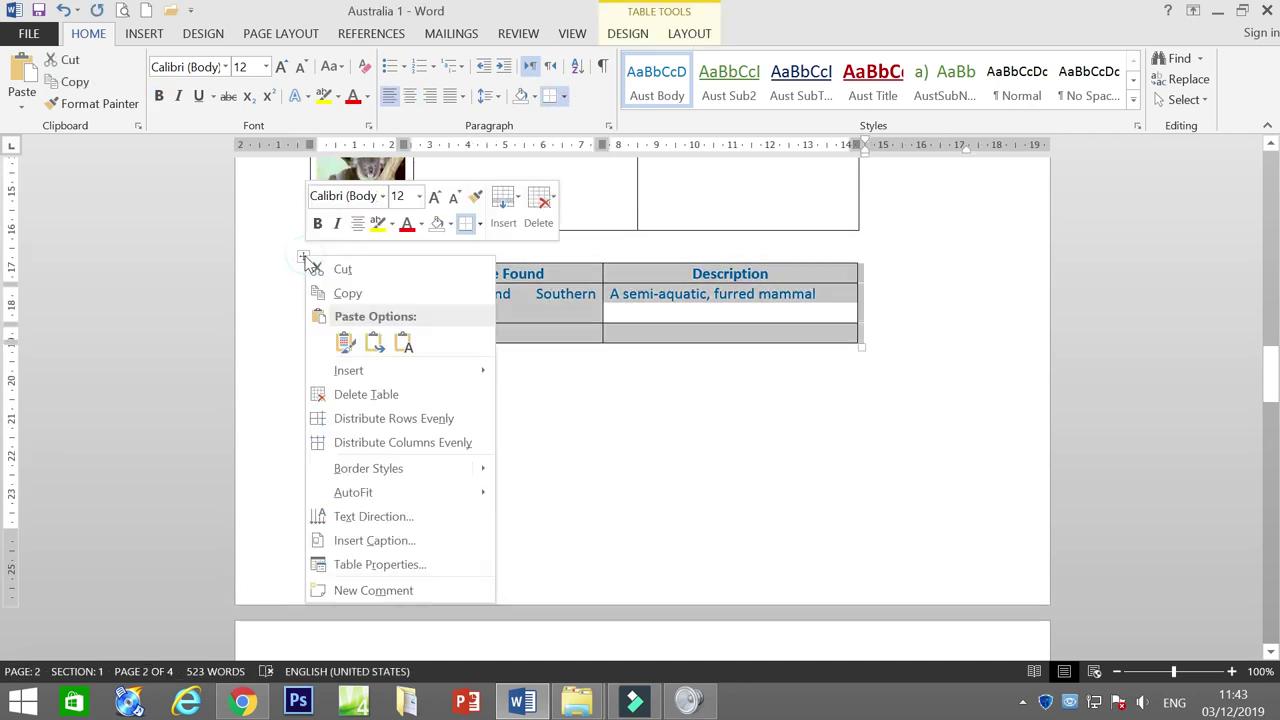
{"action": "left_click", "coordinate": [340, 268]}
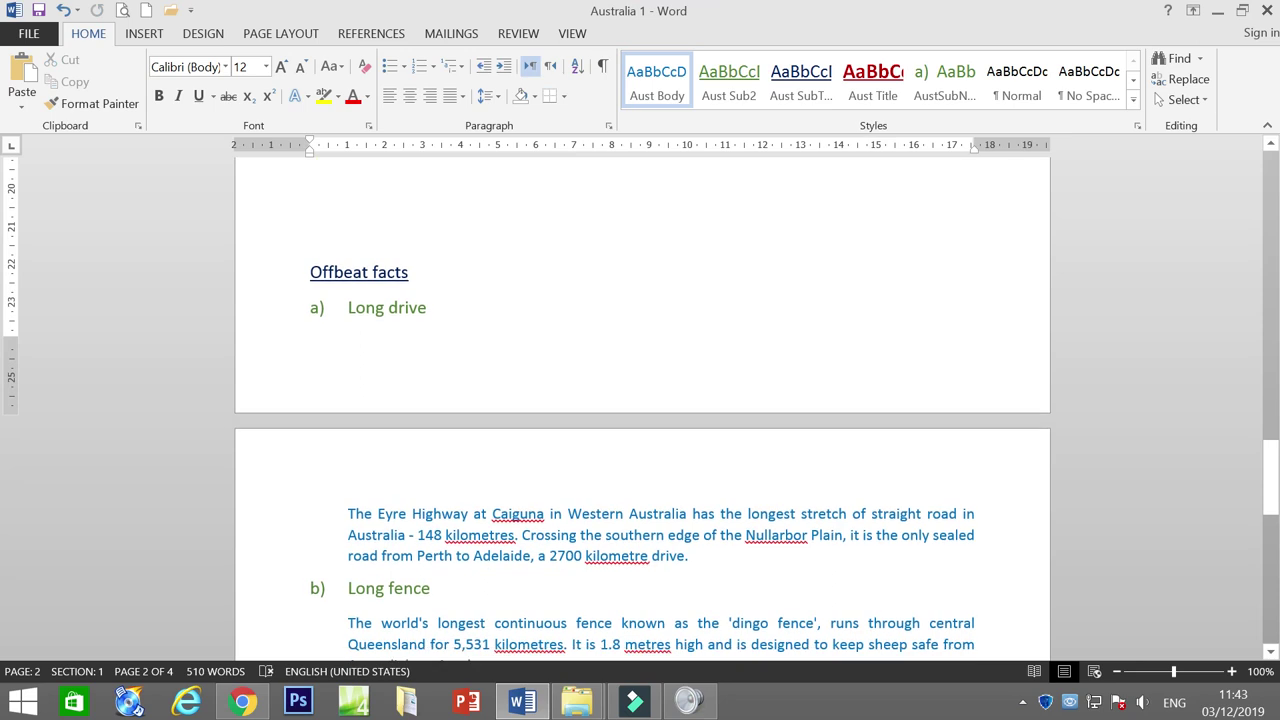
Insert blank lines above the Offbeat facts heading to push it onto the next page
{"action": "key", "text": "Return"}
{"action": "key", "text": "Return"}
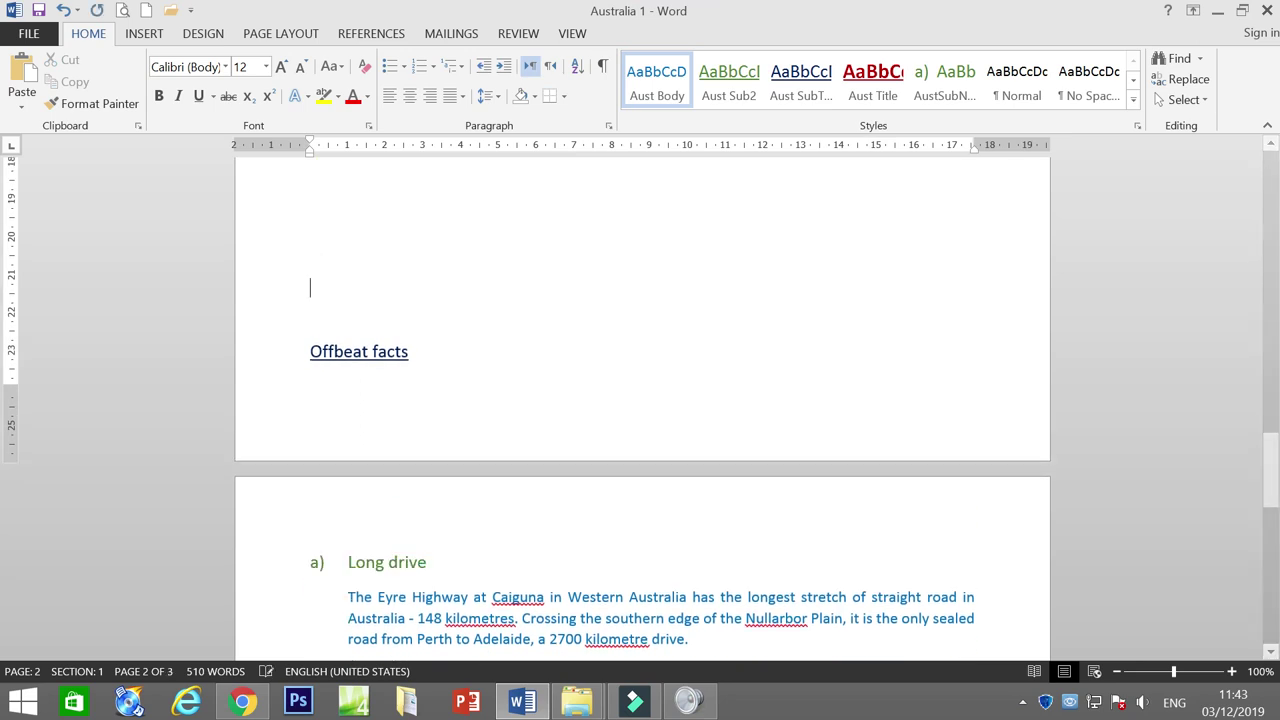
{"action": "scroll", "coordinate": [642, 400], "scroll_direction": "down", "scroll_amount": 15}
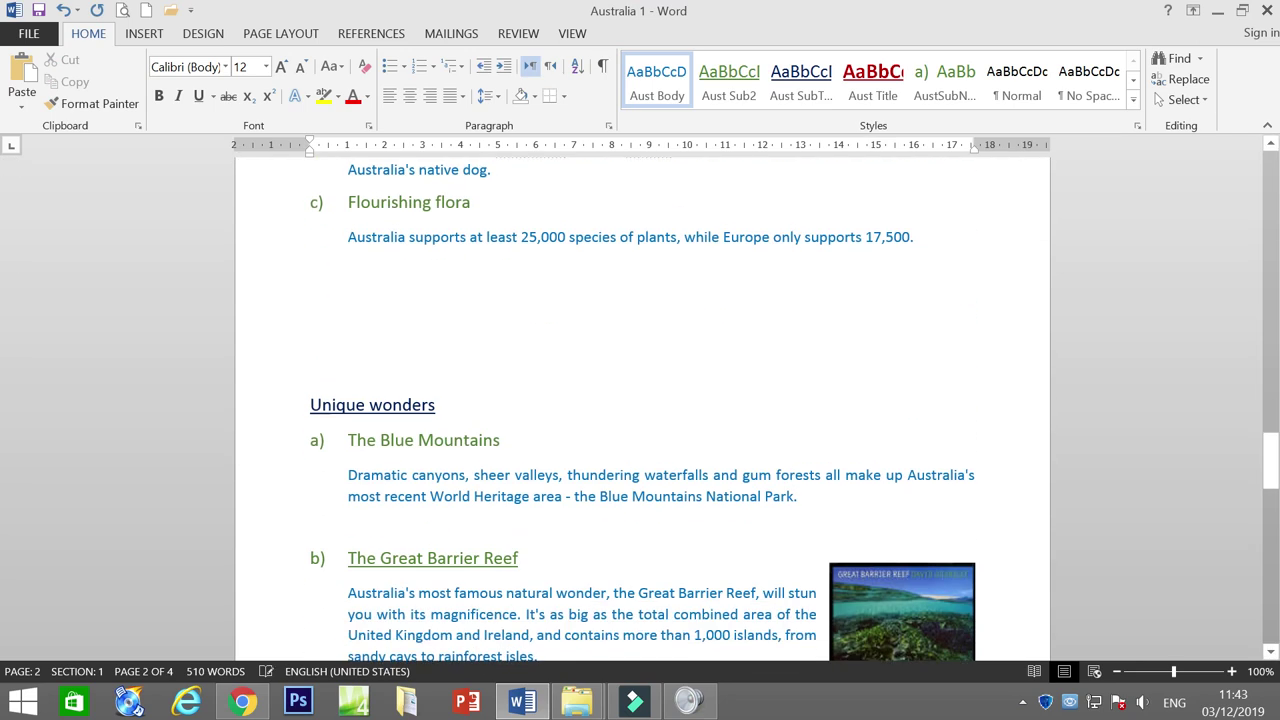
{"action": "scroll", "coordinate": [642, 400], "scroll_direction": "down", "scroll_amount": 5}
Apply round bullets to the six city lines under Principal Cities, with bullets at the left margin and text at 1 cm
{"action": "scroll", "coordinate": [642, 400], "scroll_direction": "up", "scroll_amount": 10}
{"action": "scroll", "coordinate": [680, 463], "scroll_direction": "up", "scroll_amount": 15}
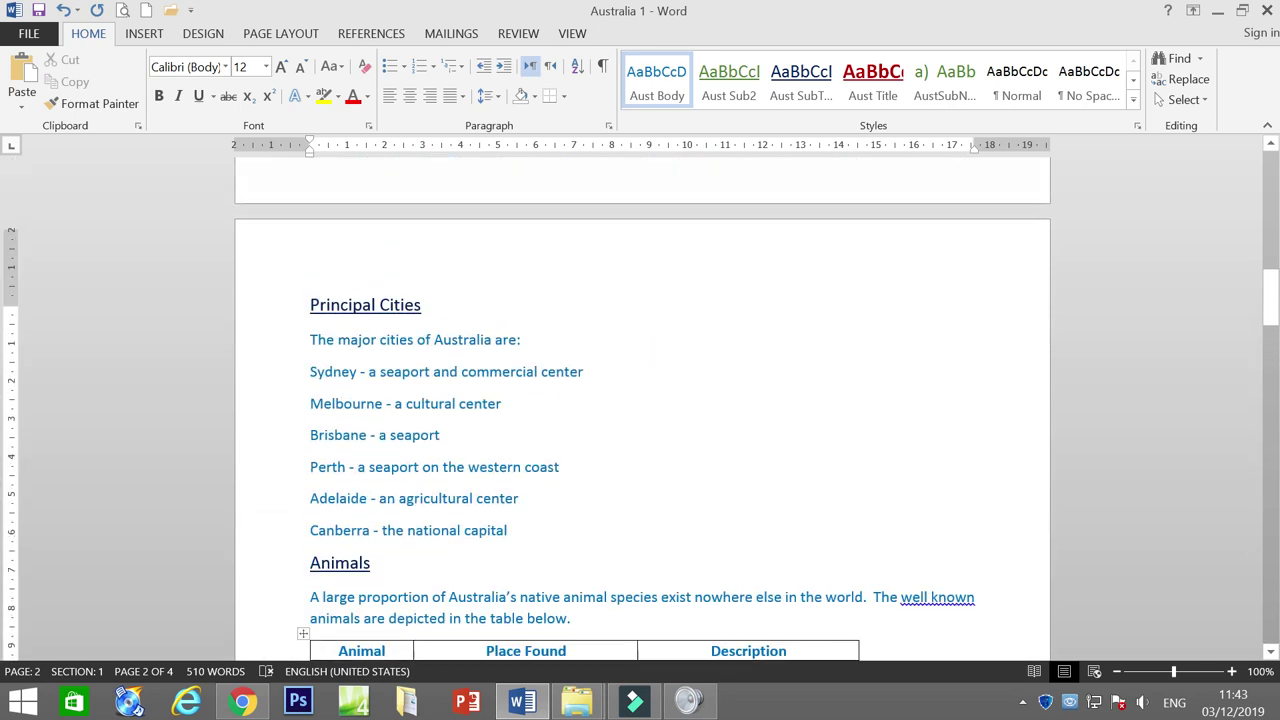
{"action": "scroll", "coordinate": [680, 463], "scroll_direction": "down", "scroll_amount": 8}
{"action": "scroll", "coordinate": [642, 400], "scroll_direction": "down", "scroll_amount": 1}
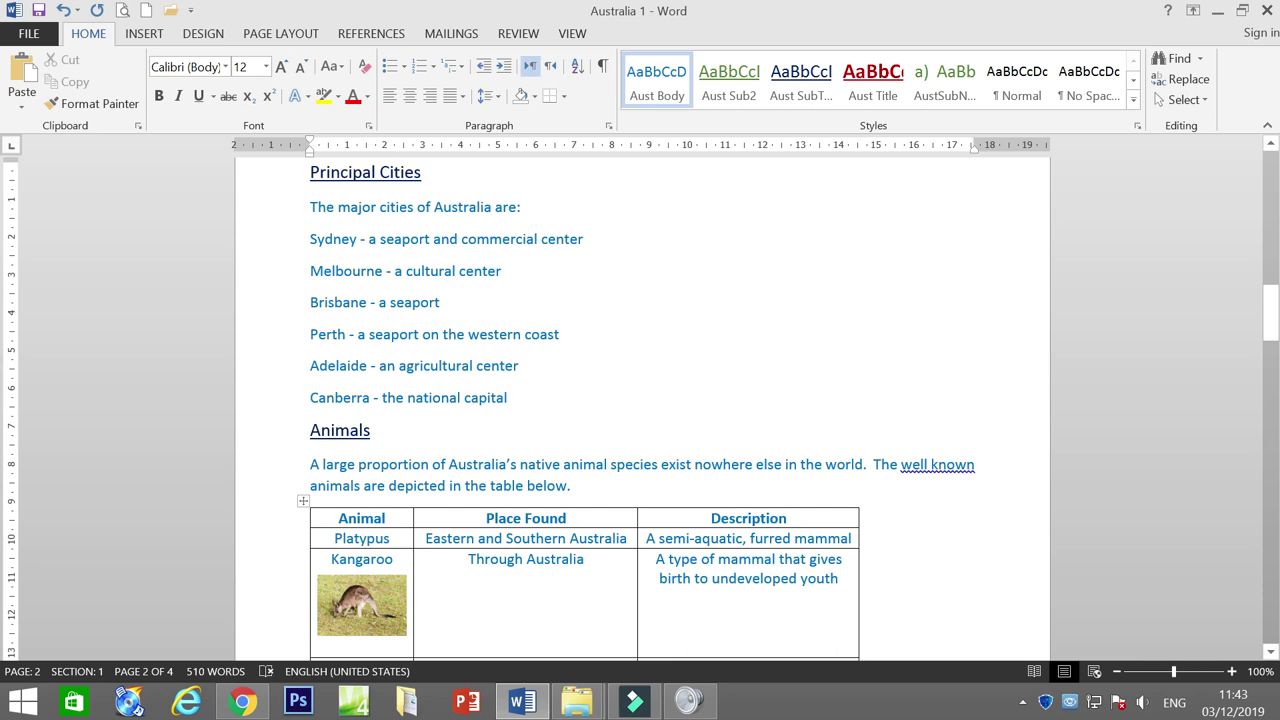
{"action": "left_click_drag", "start_coordinate": [309, 239], "coordinate": [515, 405]}
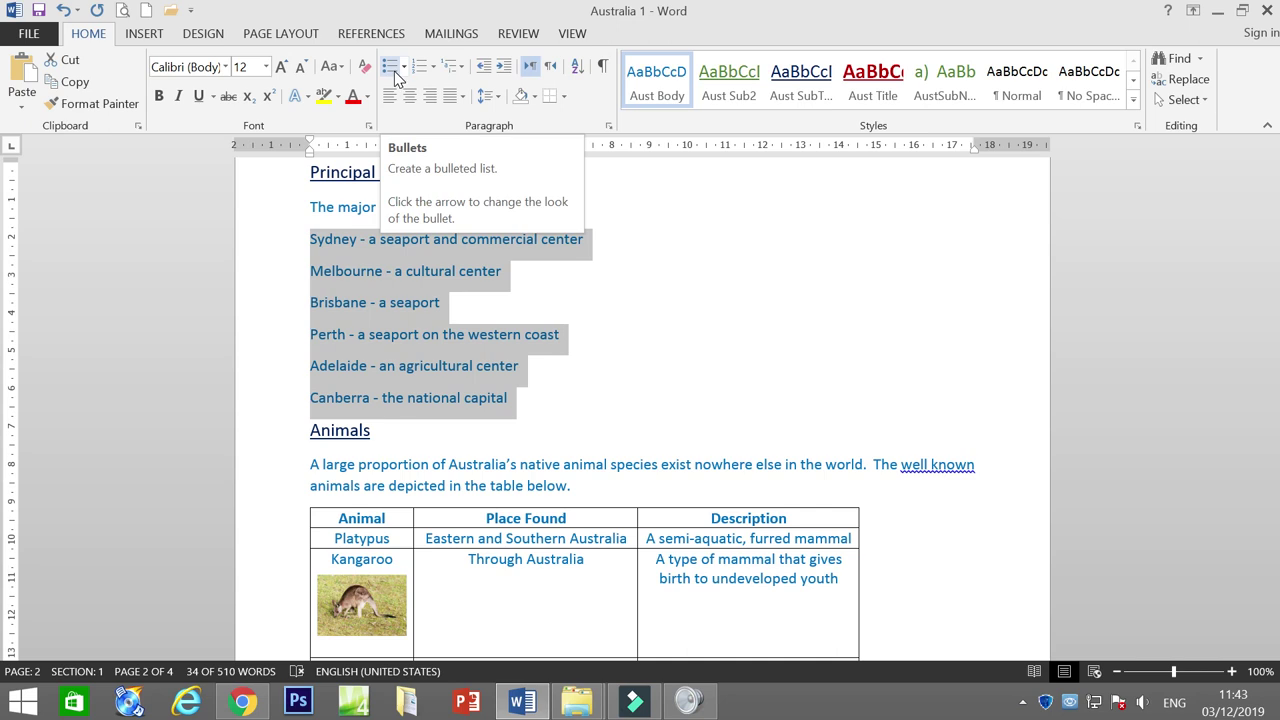
{"action": "left_click", "coordinate": [447, 303]}
{"action": "left_click", "coordinate": [306, 239]}
{"action": "left_click_drag", "start_coordinate": [306, 239], "coordinate": [512, 398]}
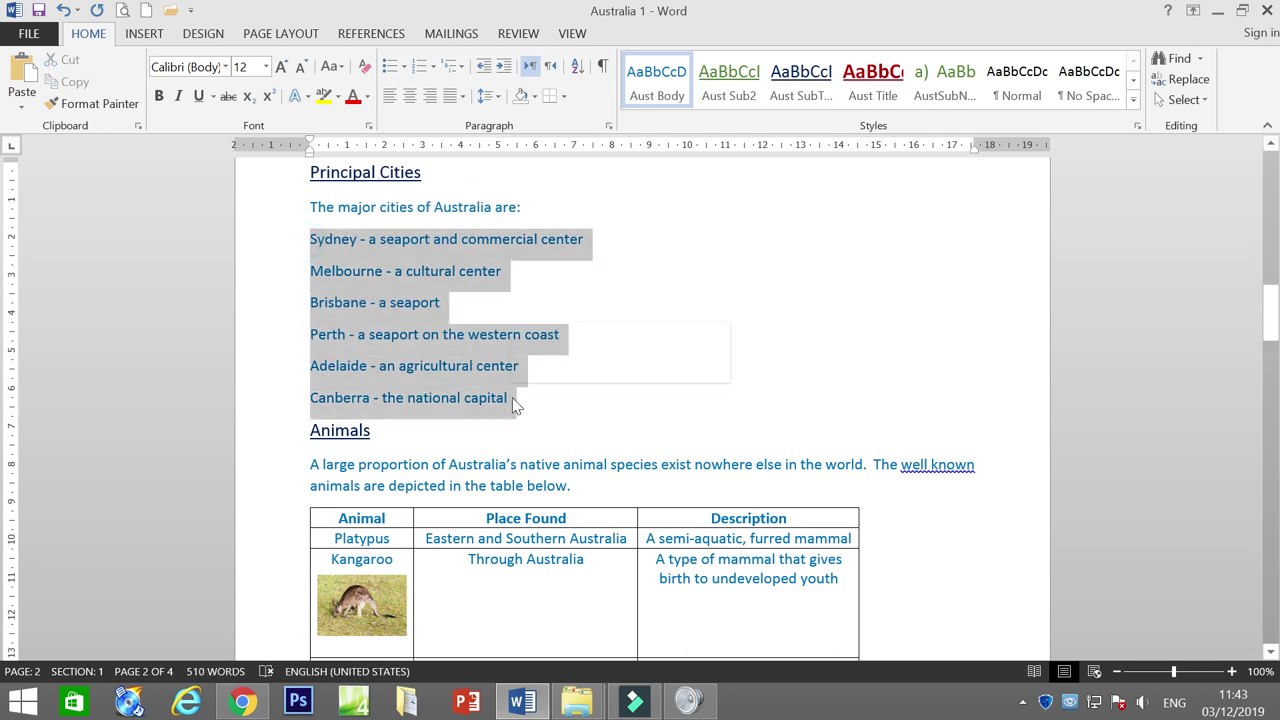
{"action": "left_click", "coordinate": [389, 67]}
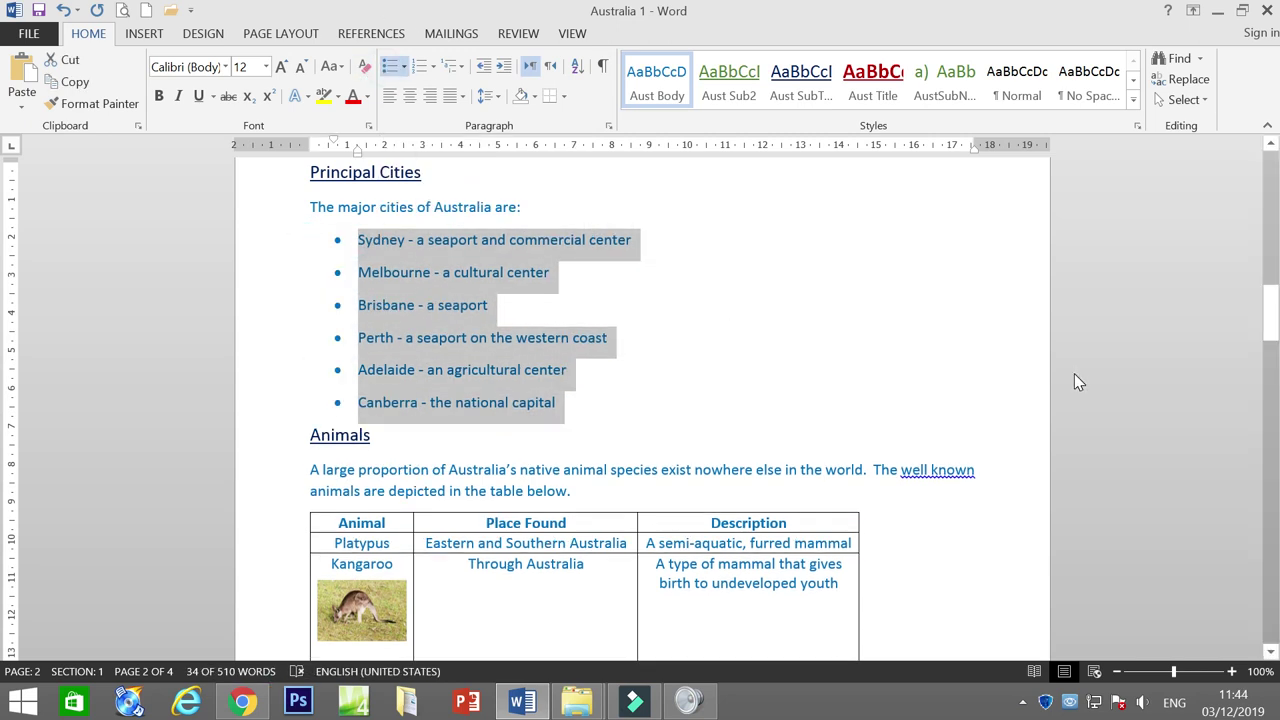
{"action": "mouse_move", "coordinate": [335, 141]}
{"action": "left_mouse_down"}
{"action": "mouse_move", "coordinate": [313, 152]}
{"action": "mouse_move", "coordinate": [348, 148]}
{"action": "left_mouse_up"}
{"action": "left_click", "coordinate": [694, 369]}
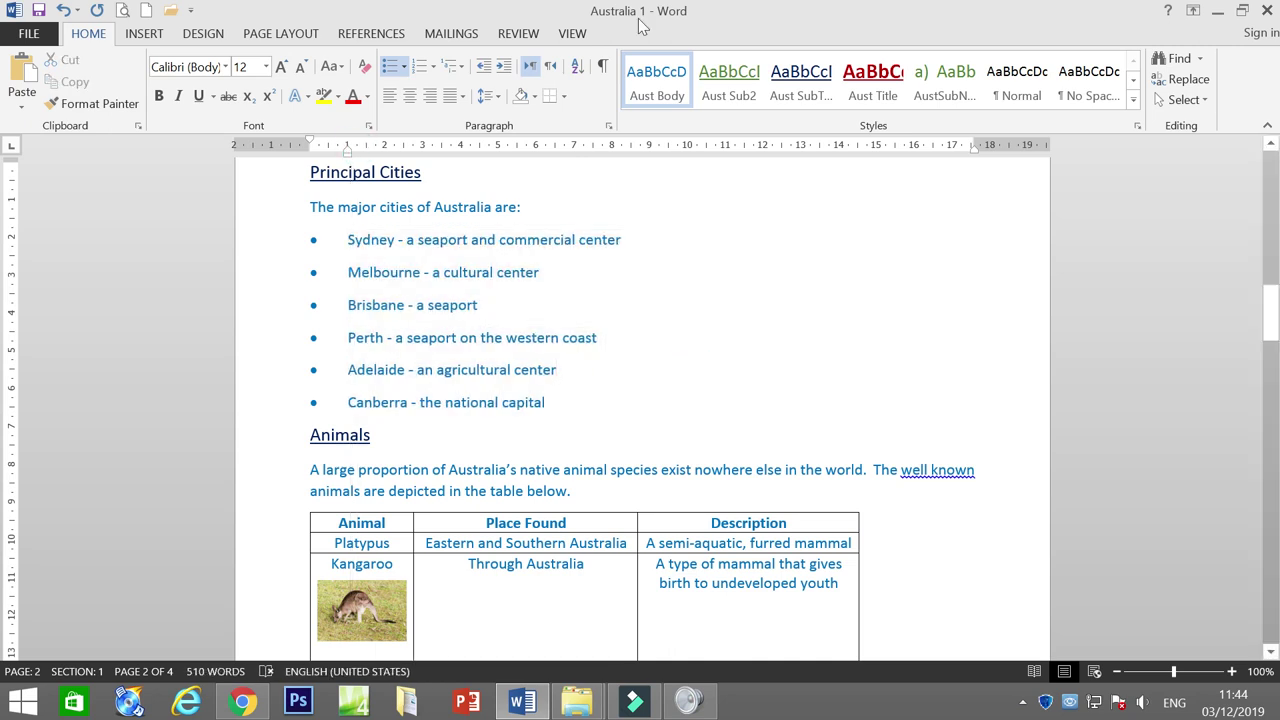
Remove the bullets from the six city lines under Principal Cities
{"action": "left_click_drag", "start_coordinate": [343, 240], "coordinate": [555, 405]}
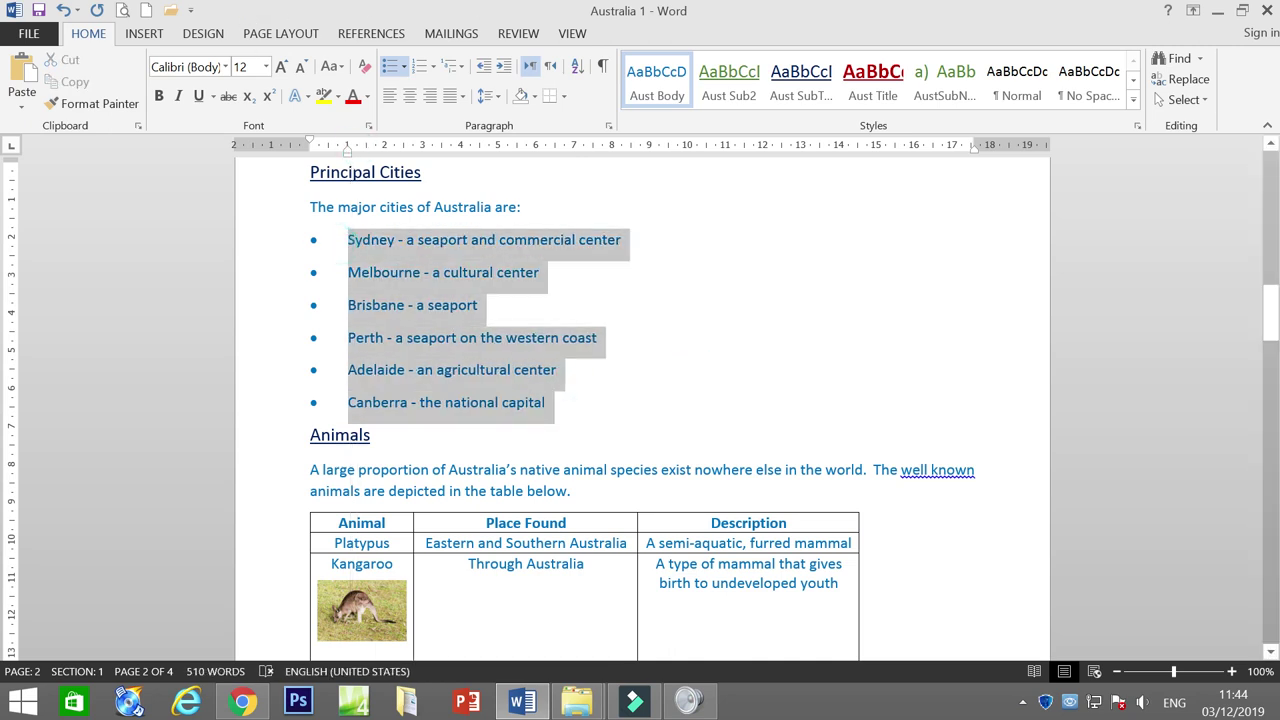
{"action": "left_click", "coordinate": [392, 68]}
{"action": "left_click", "coordinate": [678, 400]}
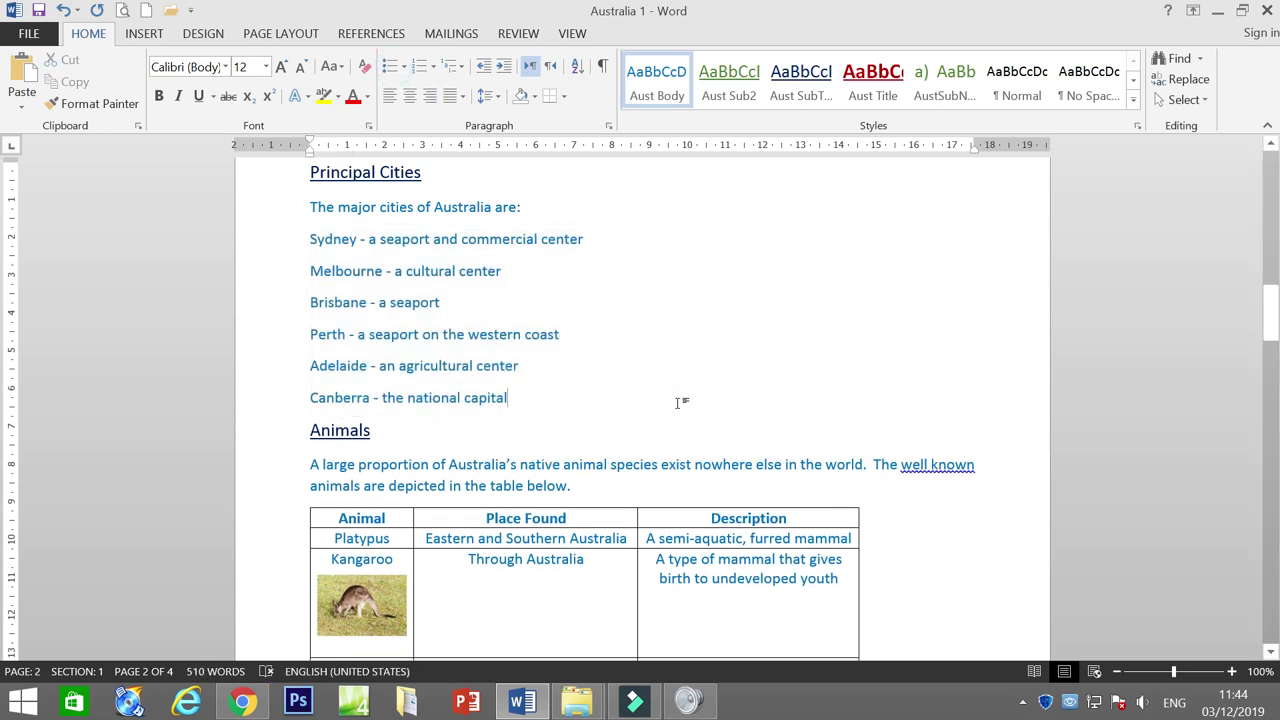
Number the six city lines in the 1., 2., 3. format, with numbers at the left margin and text at 1 cm
{"action": "left_click_drag", "start_coordinate": [310, 238], "coordinate": [527, 402]}
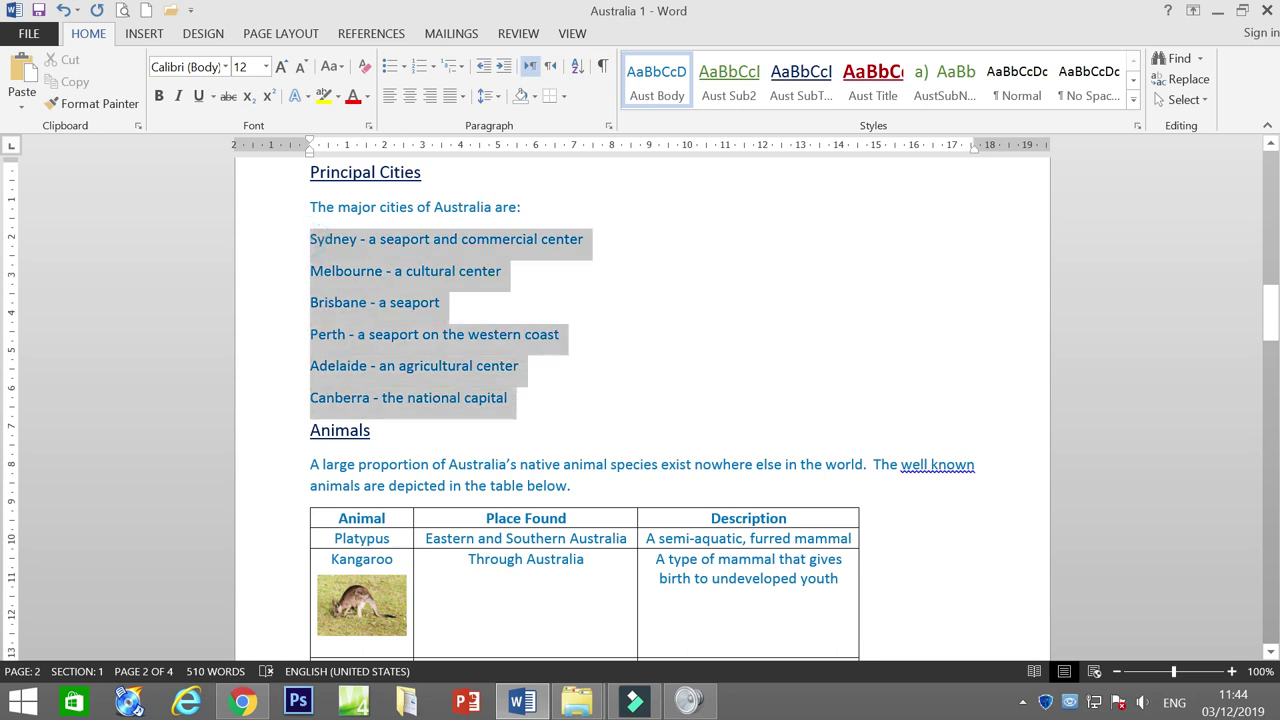
{"action": "left_click", "coordinate": [431, 67]}
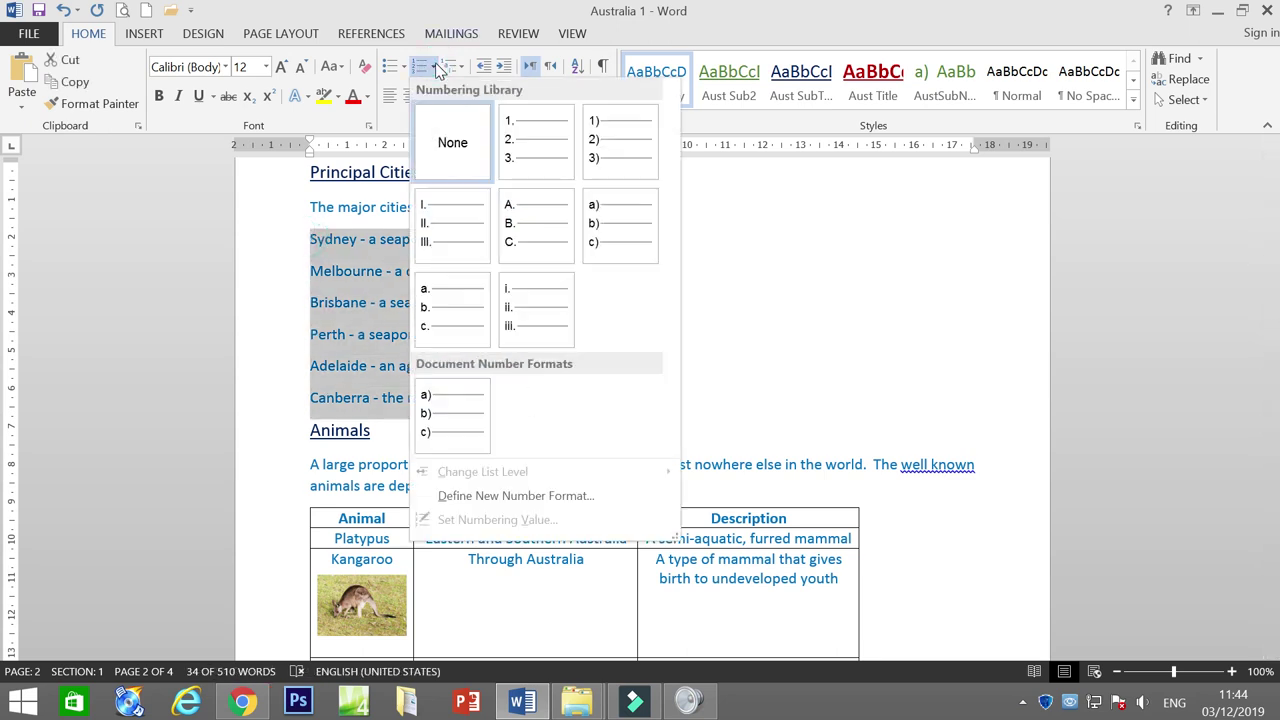
{"action": "left_click", "coordinate": [560, 152]}
{"action": "mouse_move", "coordinate": [333, 142]}
{"action": "left_mouse_down"}
{"action": "mouse_move", "coordinate": [310, 142]}
{"action": "mouse_move", "coordinate": [348, 148]}
{"action": "left_mouse_up"}
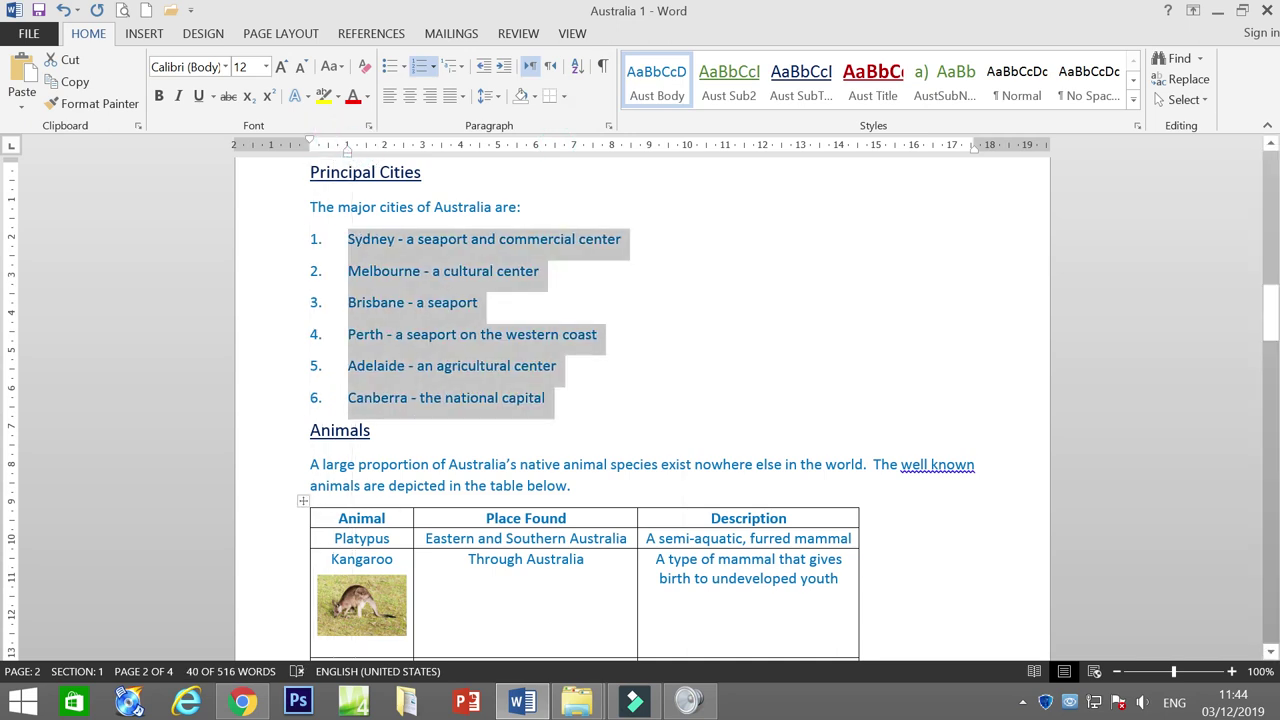
{"action": "left_click", "coordinate": [499, 404]}
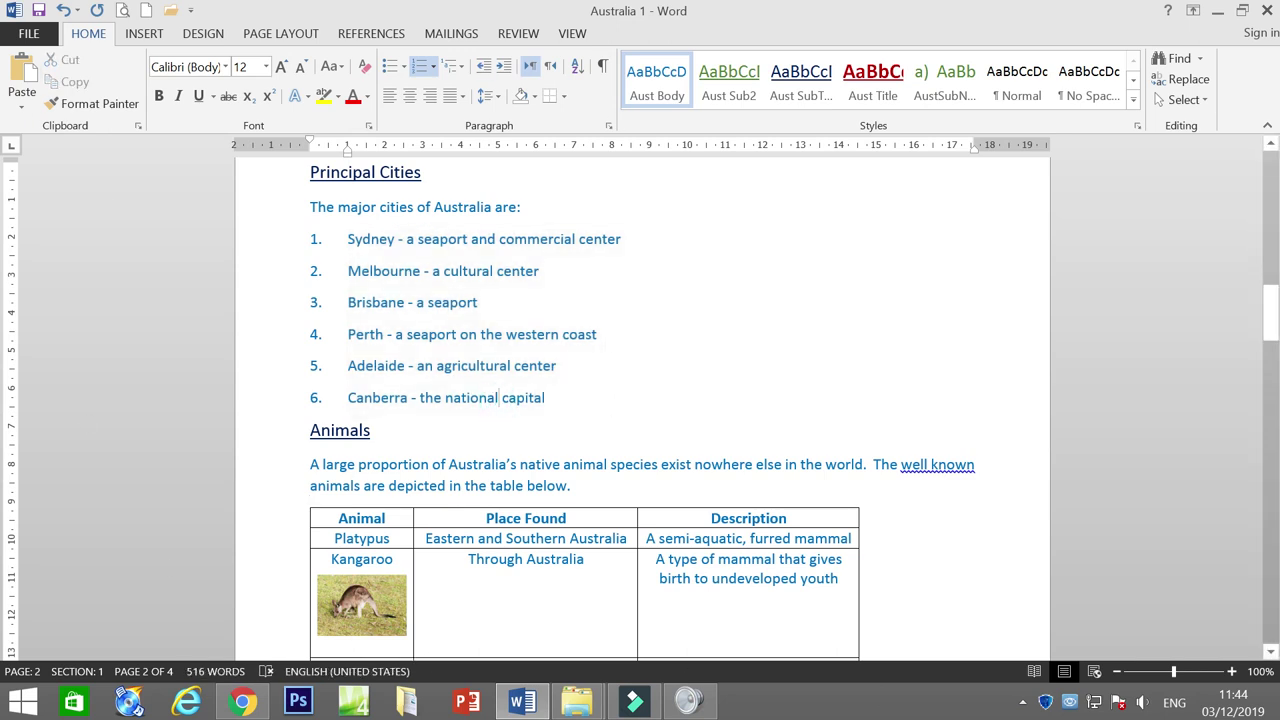
Replace the cities' numbering with arrow bullets, aligned at the left margin with the text at 1 cm
{"action": "left_click_drag", "start_coordinate": [340, 240], "coordinate": [548, 400]}
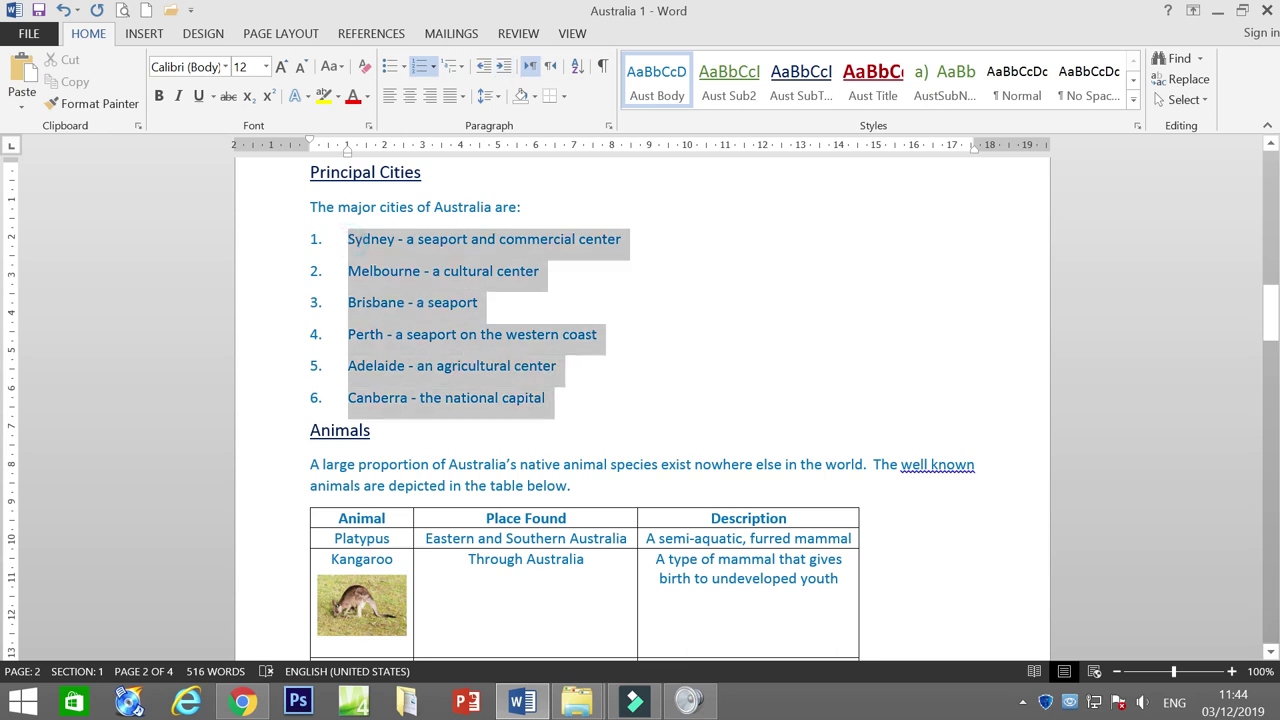
{"action": "left_click", "coordinate": [389, 68]}
{"action": "mouse_move", "coordinate": [336, 144]}
{"action": "left_mouse_down"}
{"action": "mouse_move", "coordinate": [312, 148]}
{"action": "mouse_move", "coordinate": [348, 146]}
{"action": "left_mouse_up"}
{"action": "left_click", "coordinate": [578, 402]}
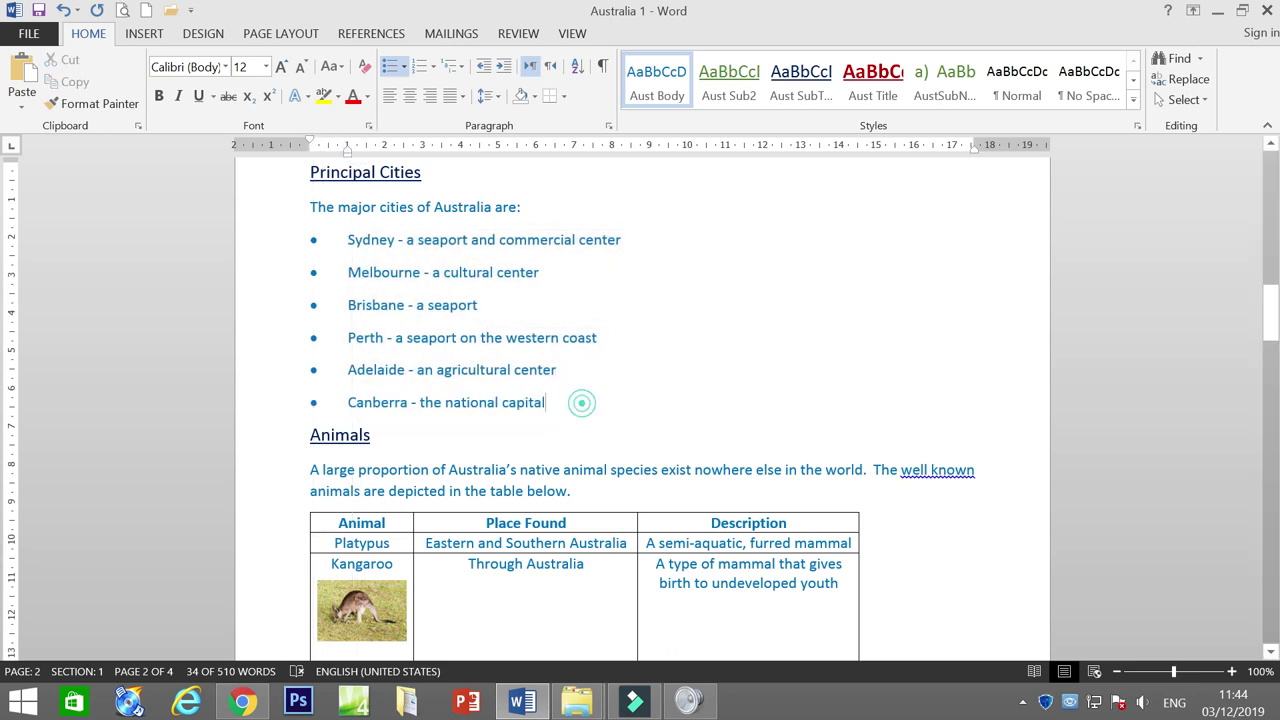
{"action": "left_click", "coordinate": [404, 66]}
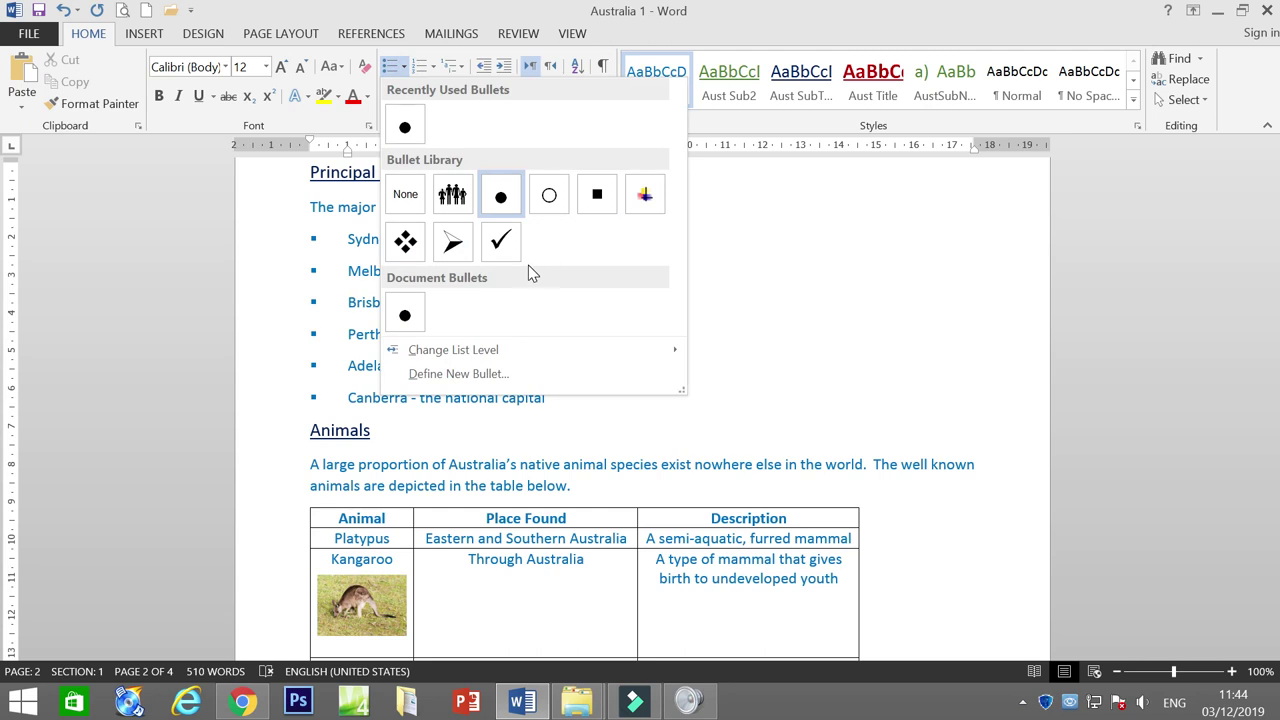
{"action": "left_click", "coordinate": [447, 252]}
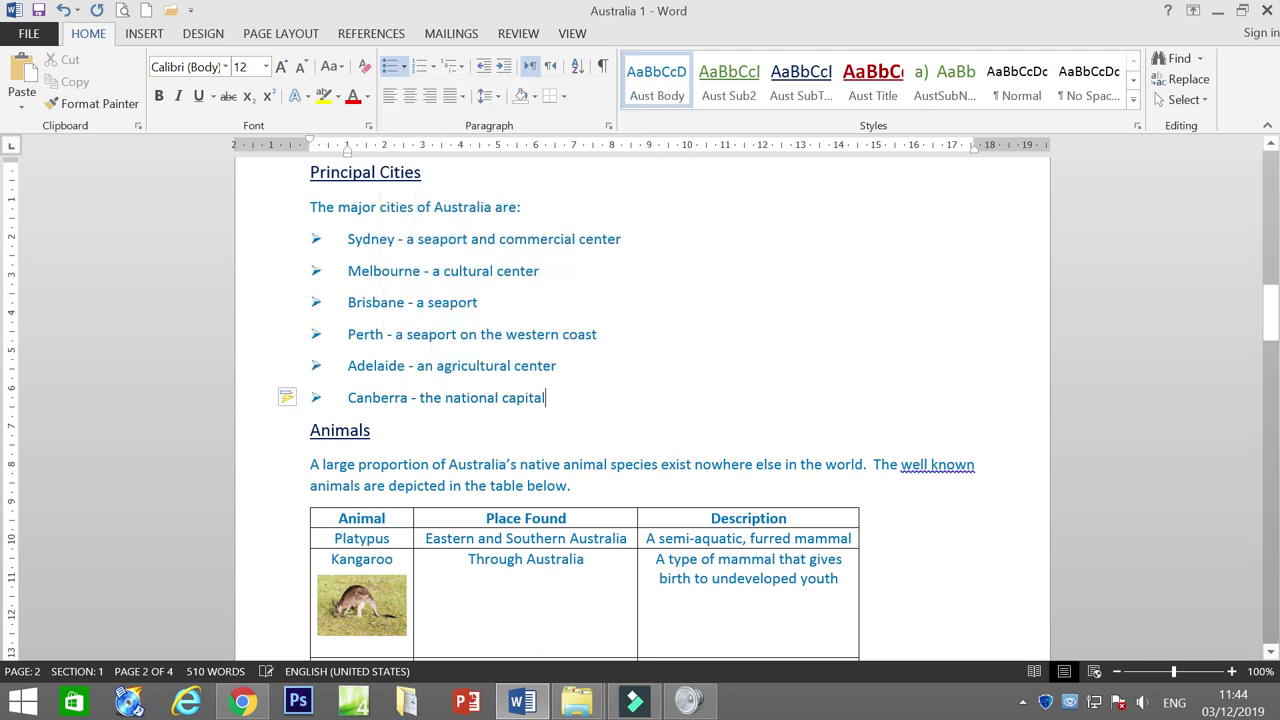
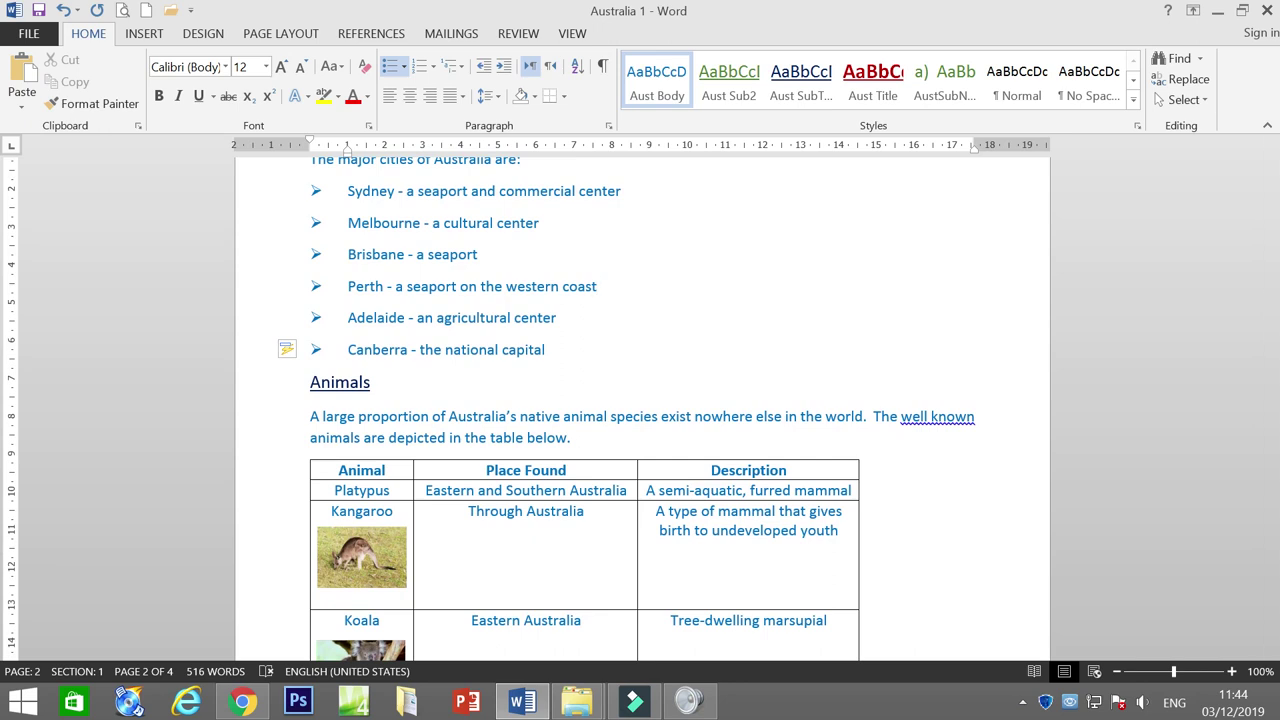
Review the document from the animals table down to Offbeat facts and back up to the Location section
{"action": "scroll", "coordinate": [640, 400], "scroll_direction": "down", "scroll_amount": 10}
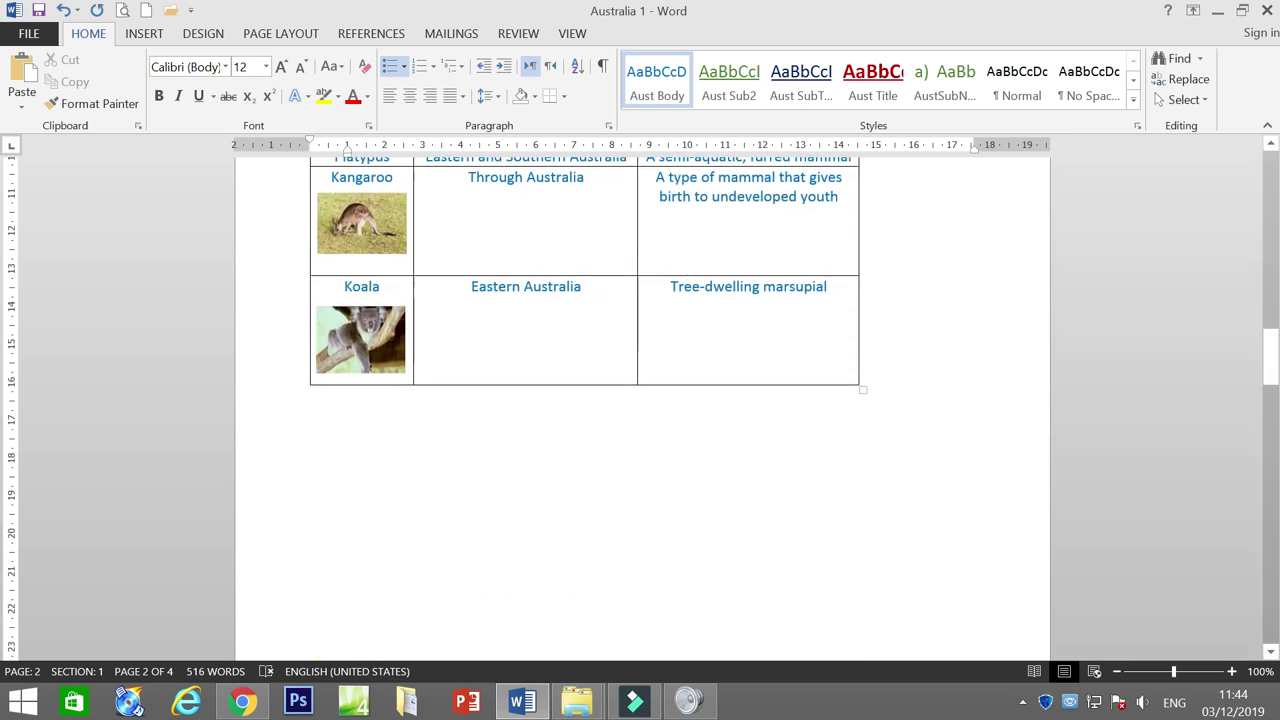
{"action": "scroll", "coordinate": [640, 400], "scroll_direction": "up", "scroll_amount": 5}
{"action": "scroll", "coordinate": [640, 400], "scroll_direction": "down", "scroll_amount": 12}
{"action": "scroll", "coordinate": [640, 400], "scroll_direction": "up", "scroll_amount": 5}
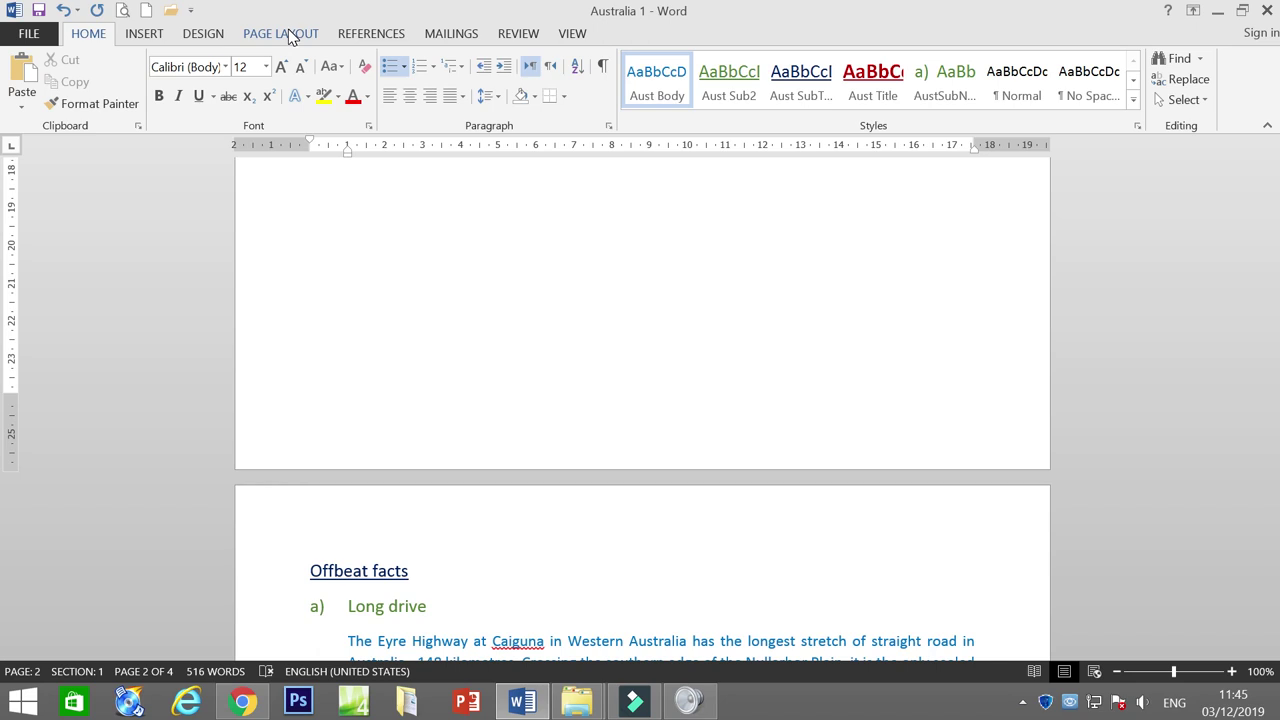
{"action": "left_click", "coordinate": [295, 36]}
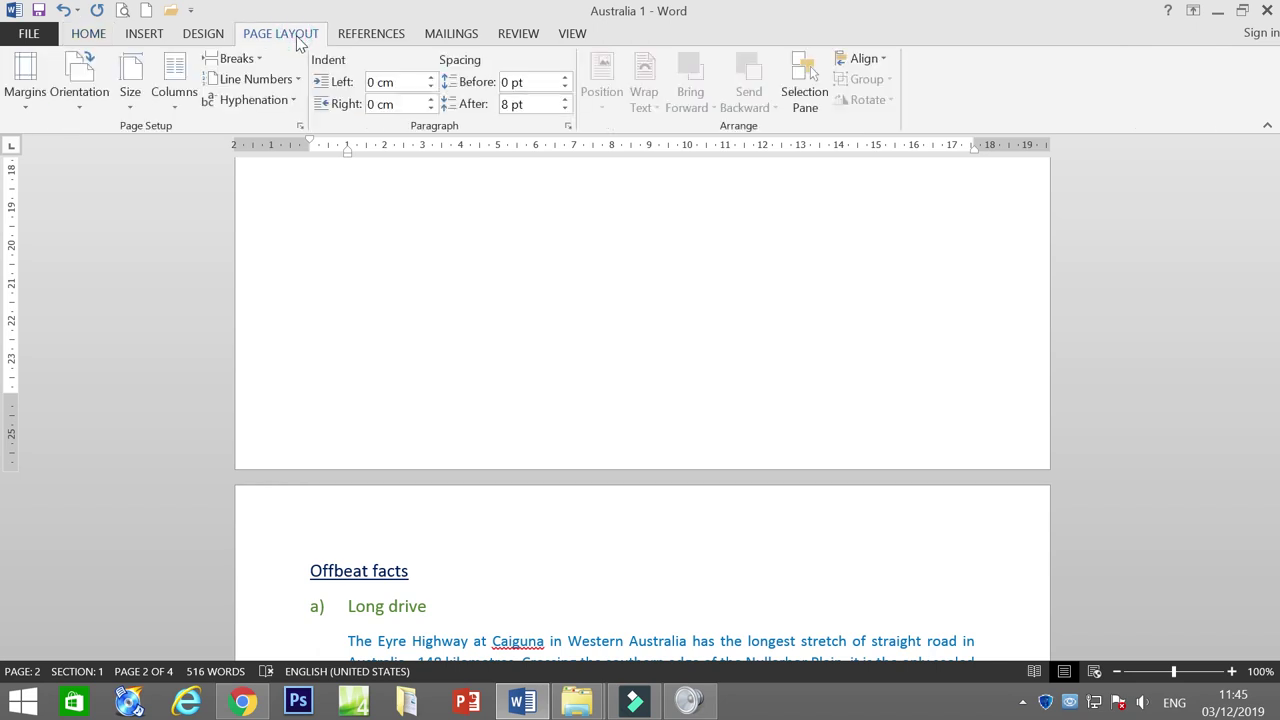
{"action": "scroll", "coordinate": [429, 286], "scroll_direction": "up", "scroll_amount": 20}
{"action": "scroll", "coordinate": [640, 400], "scroll_direction": "up", "scroll_amount": 10}
{"action": "scroll", "coordinate": [640, 400], "scroll_direction": "up", "scroll_amount": 5}
{"action": "scroll", "coordinate": [640, 400], "scroll_direction": "down", "scroll_amount": 1}
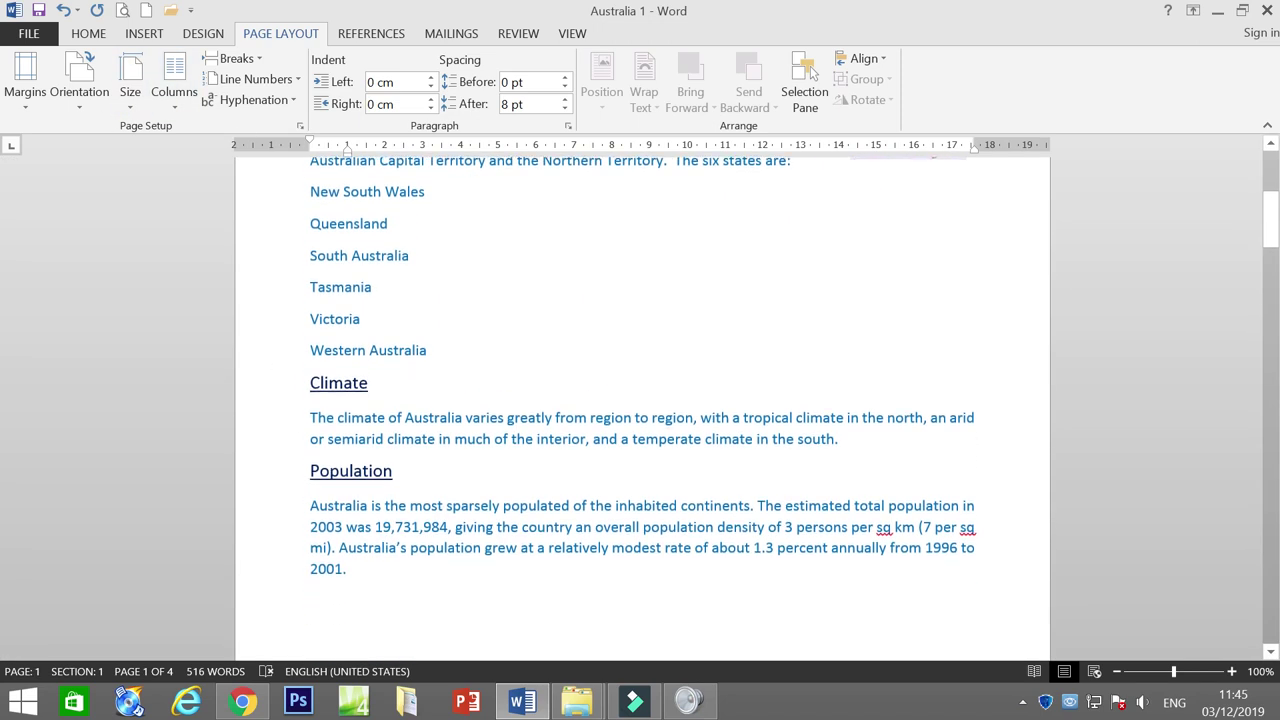
{"action": "scroll", "coordinate": [640, 400], "scroll_direction": "up", "scroll_amount": 4}
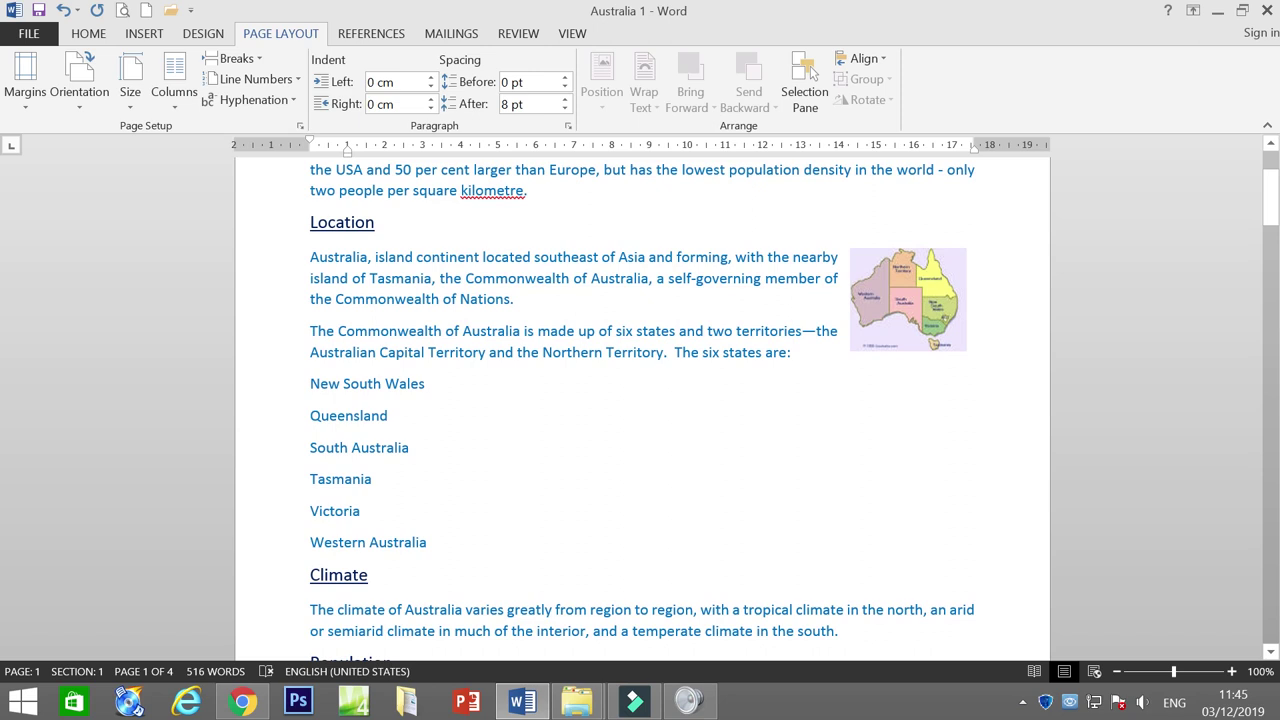
Apply arrow bullets to the six states listed under Location, with bullets at the left margin and text at 1 cm
{"action": "left_click_drag", "start_coordinate": [303, 385], "coordinate": [303, 542]}
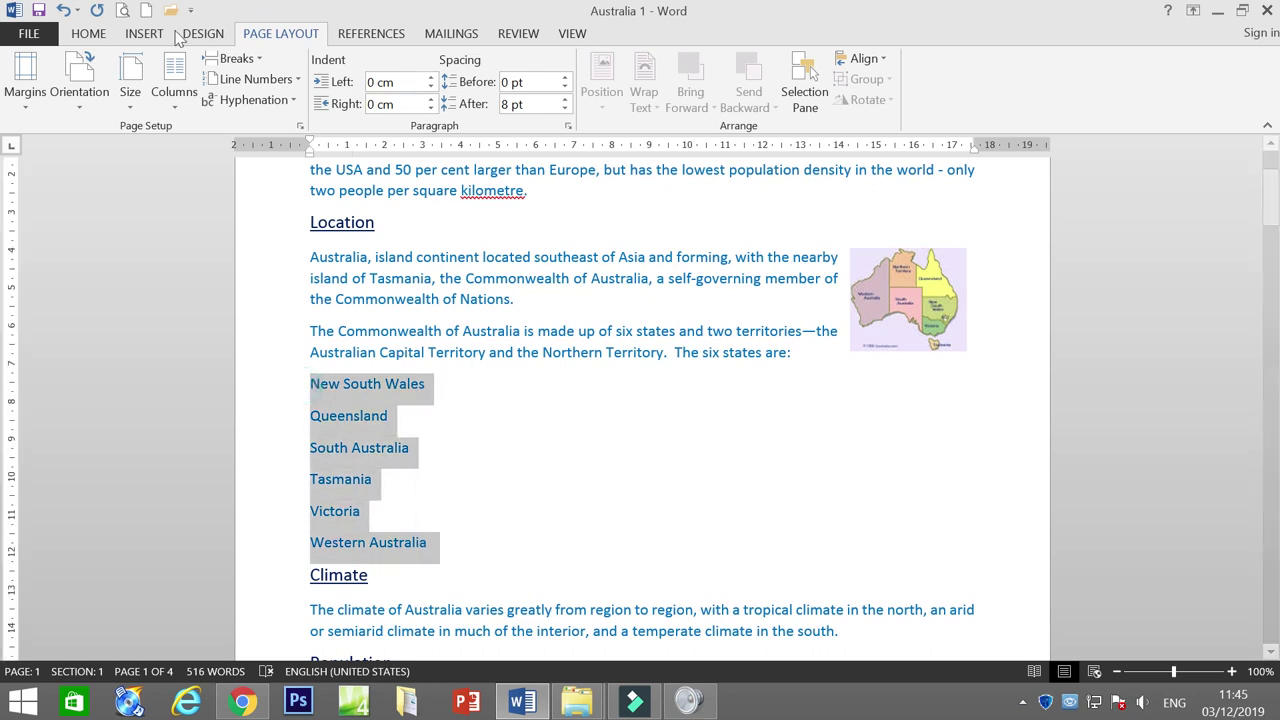
{"action": "left_click", "coordinate": [88, 34]}
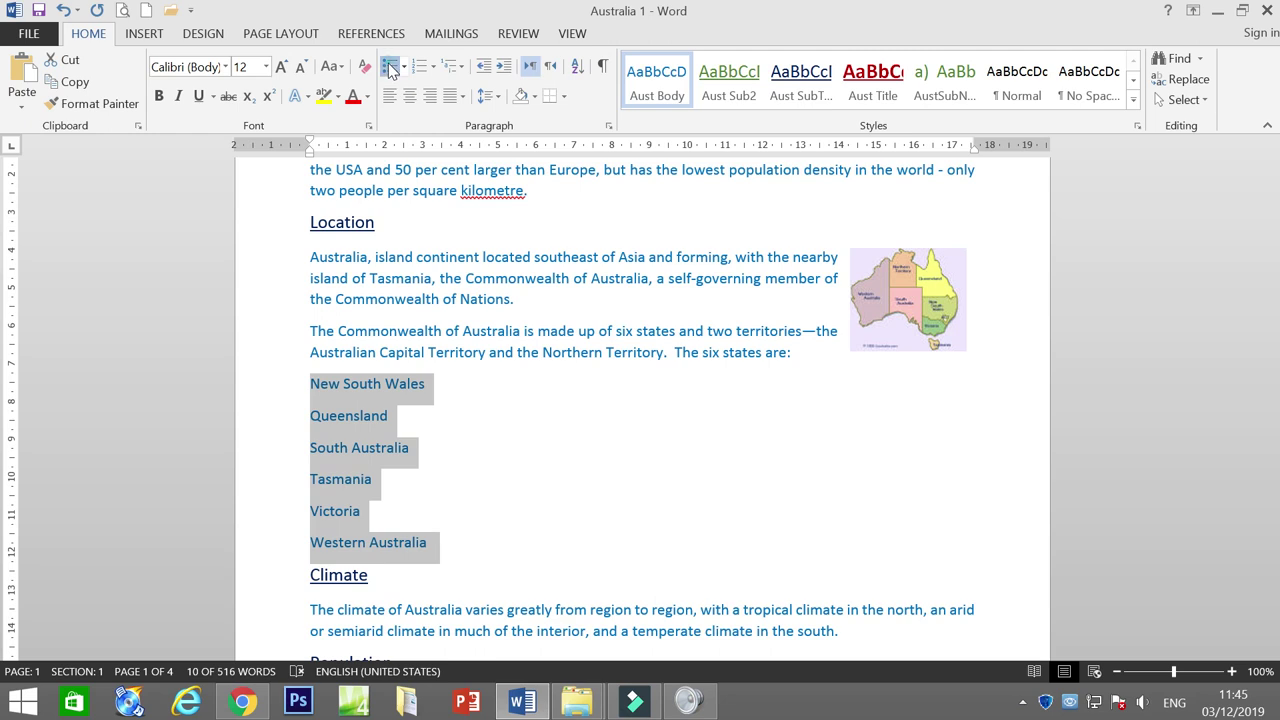
{"action": "left_click", "coordinate": [390, 66]}
{"action": "left_click_drag", "start_coordinate": [336, 146], "coordinate": [309, 146]}
{"action": "left_click_drag", "start_coordinate": [358, 146], "coordinate": [349, 150]}
{"action": "left_click", "coordinate": [517, 449]}
Change the document's page orientation to Landscape and zoom out to 50% to view whole pages
{"action": "left_click", "coordinate": [279, 34]}
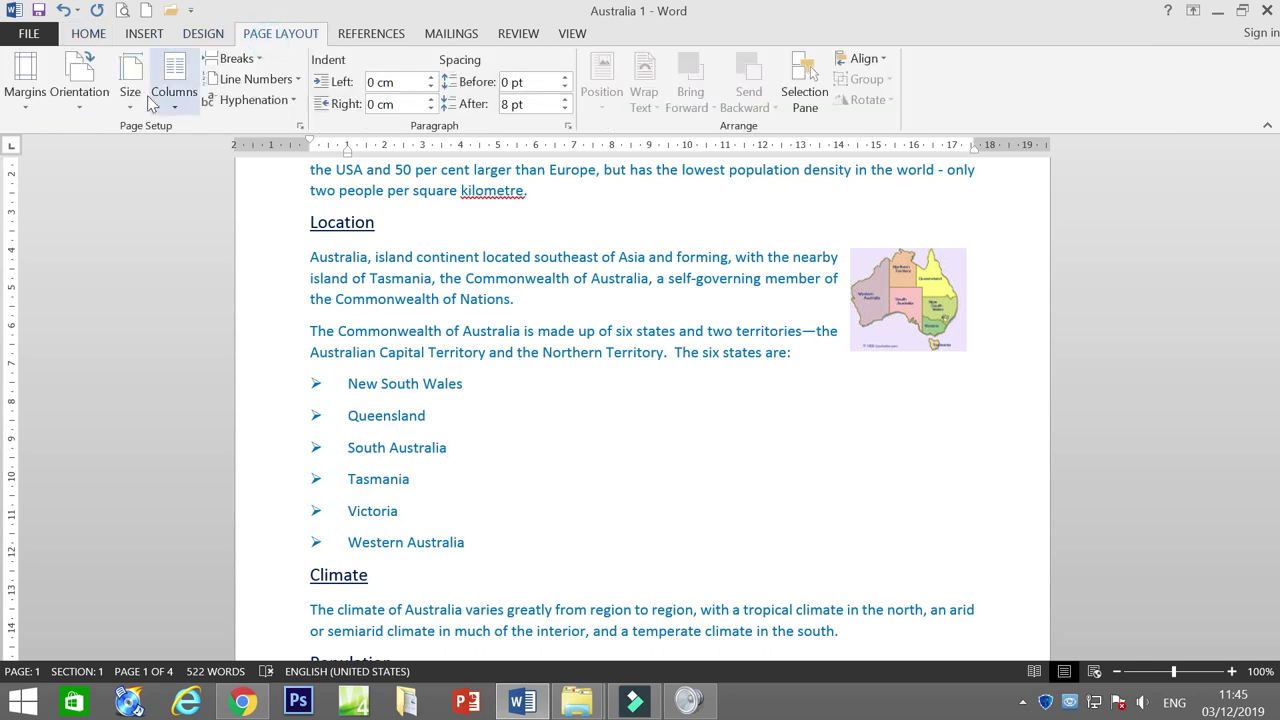
{"action": "left_click", "coordinate": [88, 111]}
{"action": "left_click", "coordinate": [92, 136]}
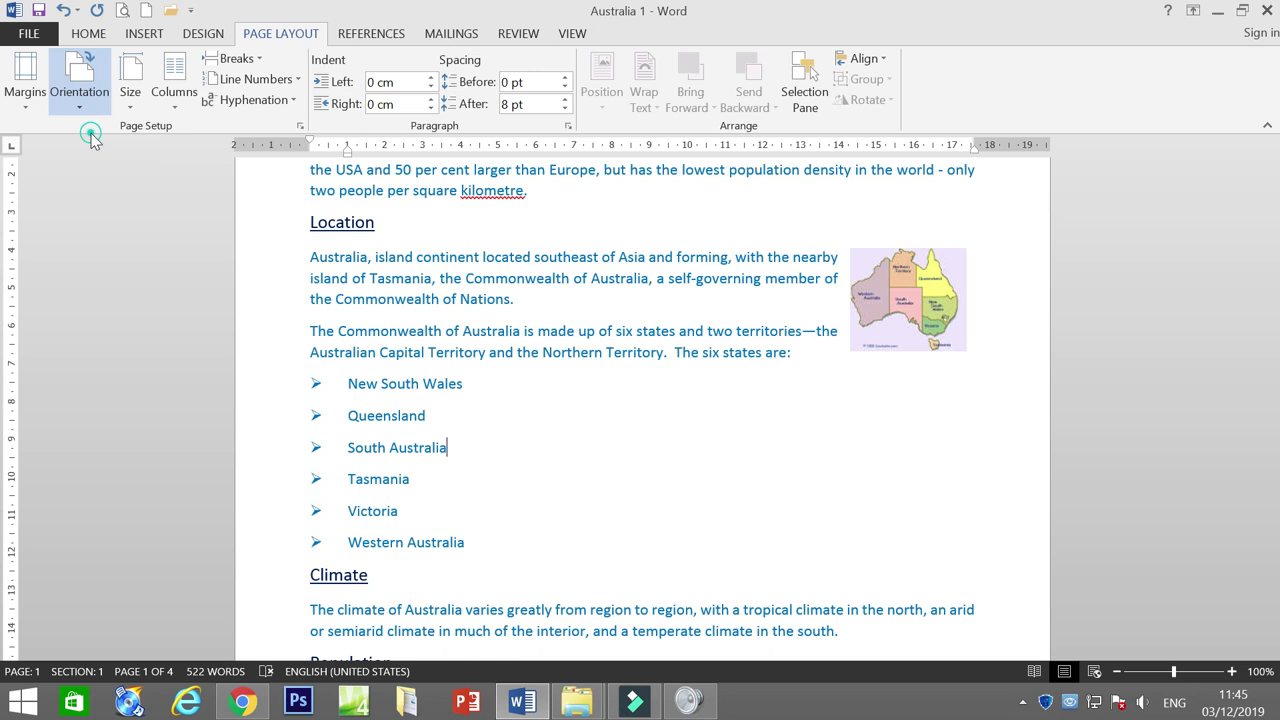
{"action": "left_click", "coordinate": [64, 98]}
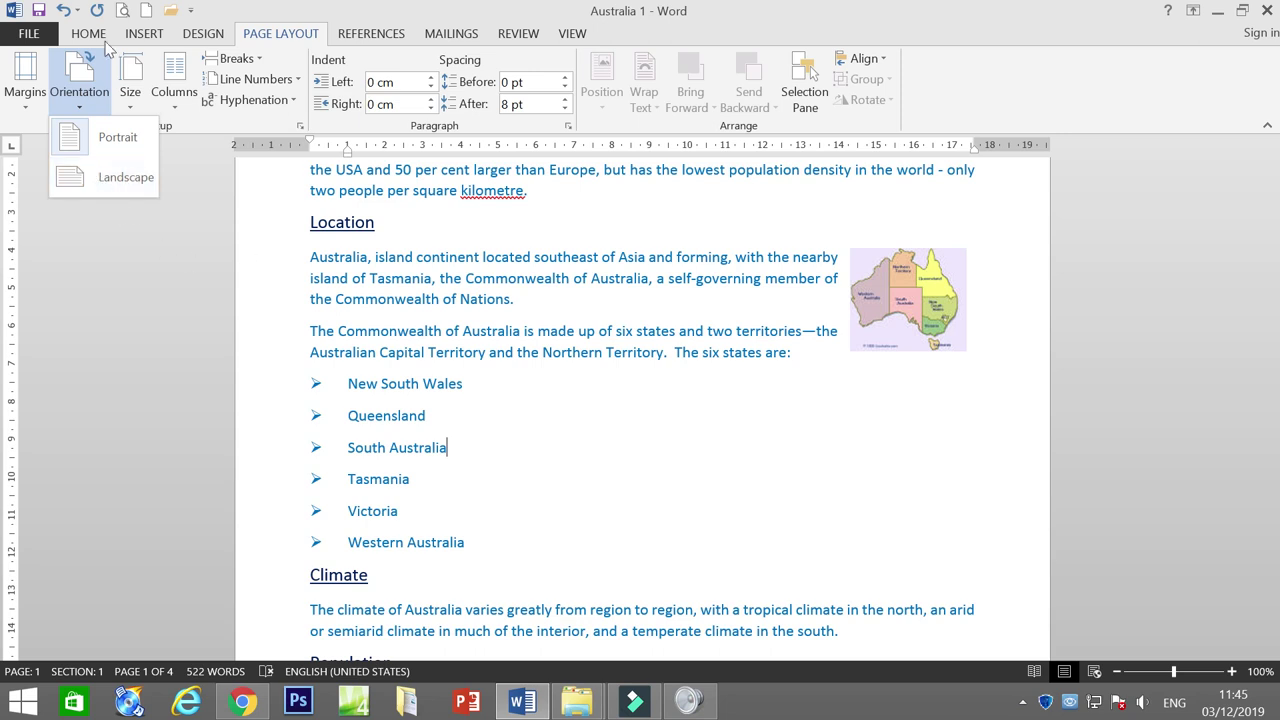
{"action": "left_click", "coordinate": [84, 98]}
{"action": "left_click", "coordinate": [83, 96]}
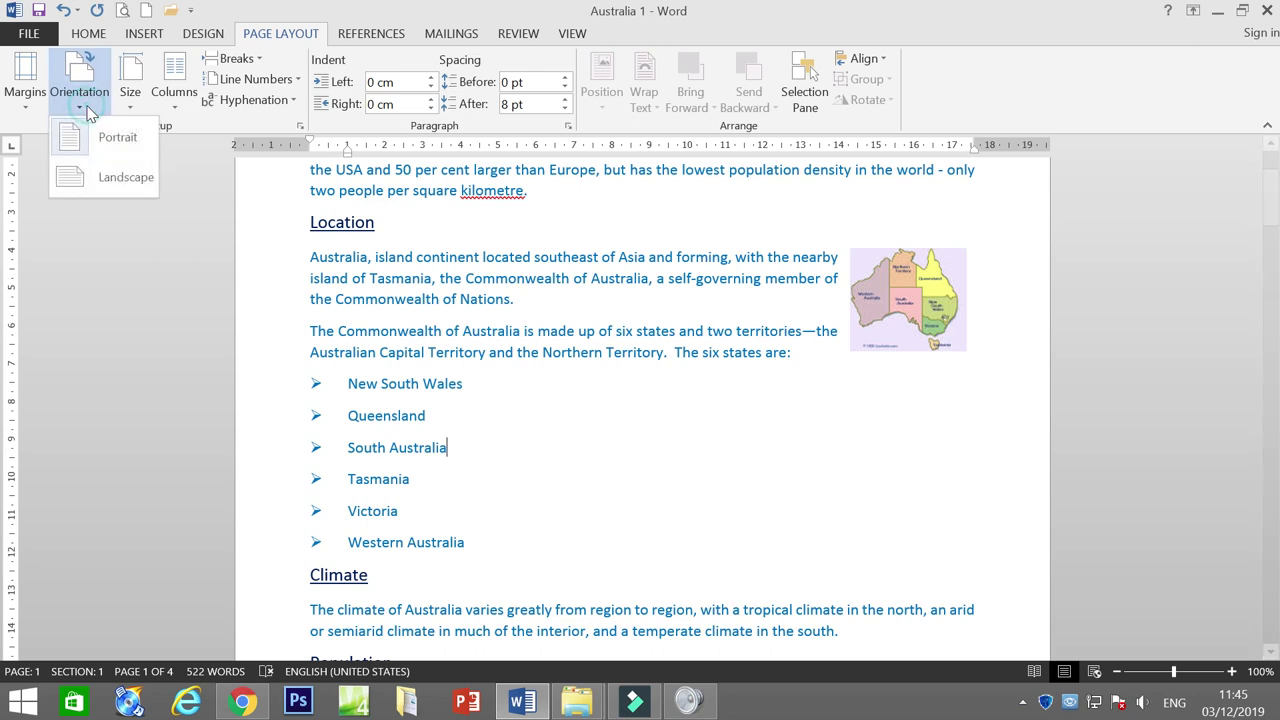
{"action": "left_click", "coordinate": [100, 178]}
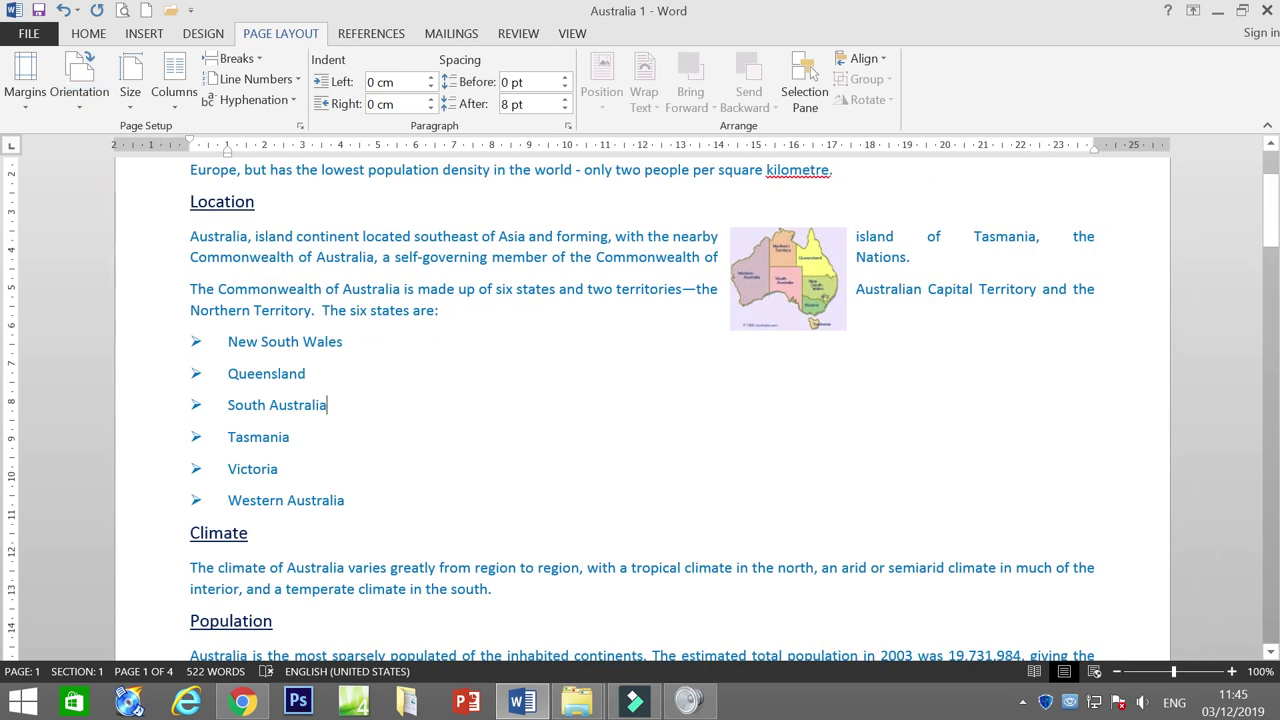
{"action": "scroll", "coordinate": [640, 400], "scroll_direction": "down", "scroll_amount": 6, "text": "ctrl"}
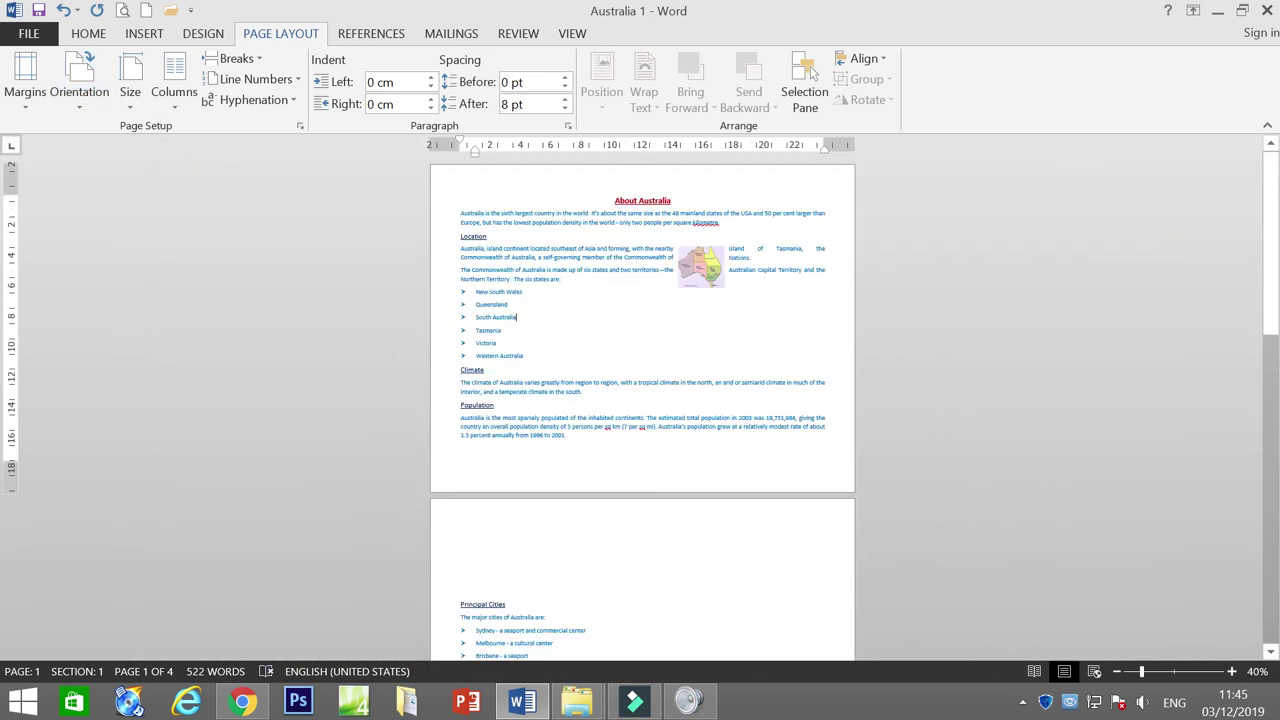
{"action": "scroll", "coordinate": [640, 400], "scroll_direction": "up", "scroll_amount": 1, "text": "ctrl"}
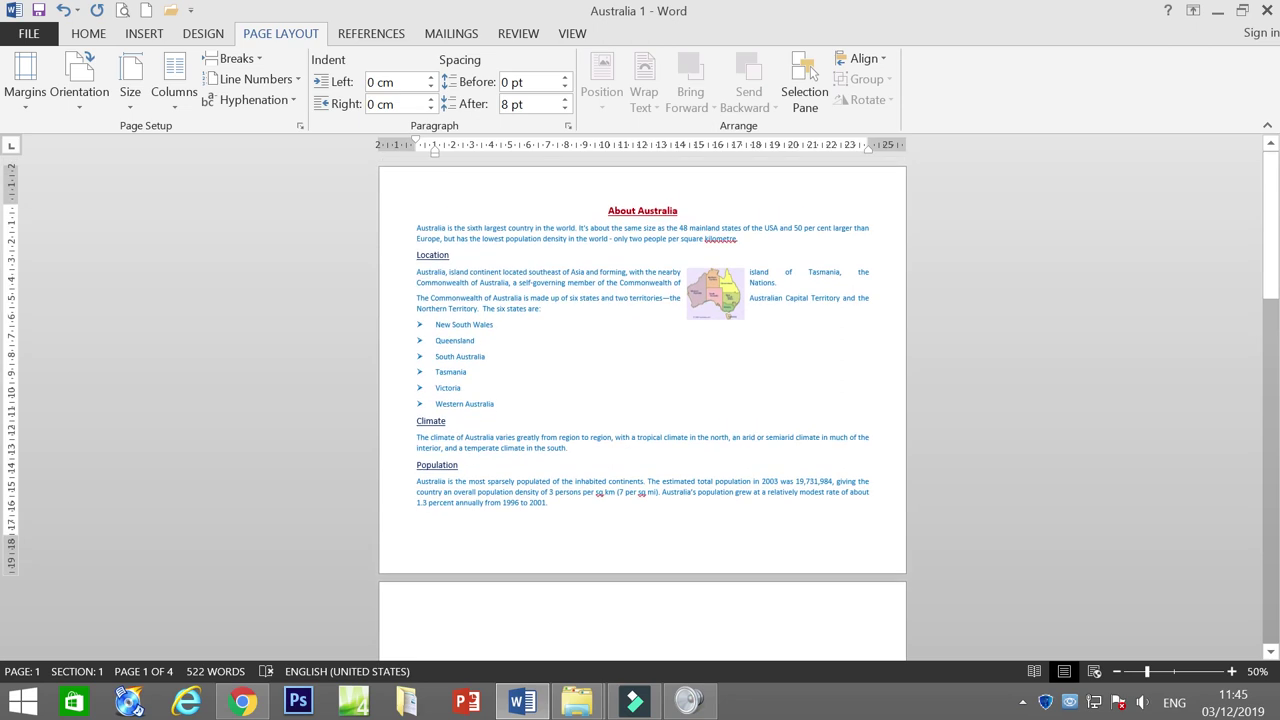
Set the document's page orientation back to Portrait
{"action": "left_click", "coordinate": [174, 60]}
{"action": "left_click", "coordinate": [79, 75]}
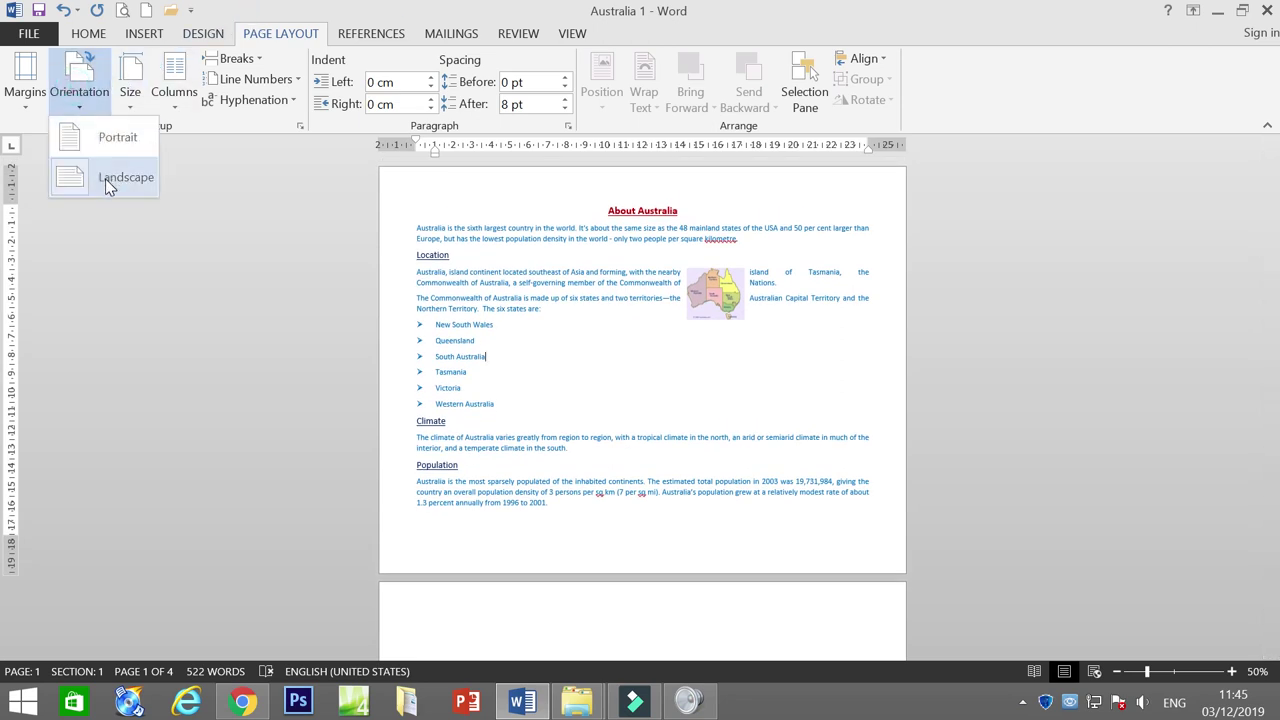
{"action": "left_click", "coordinate": [110, 143]}
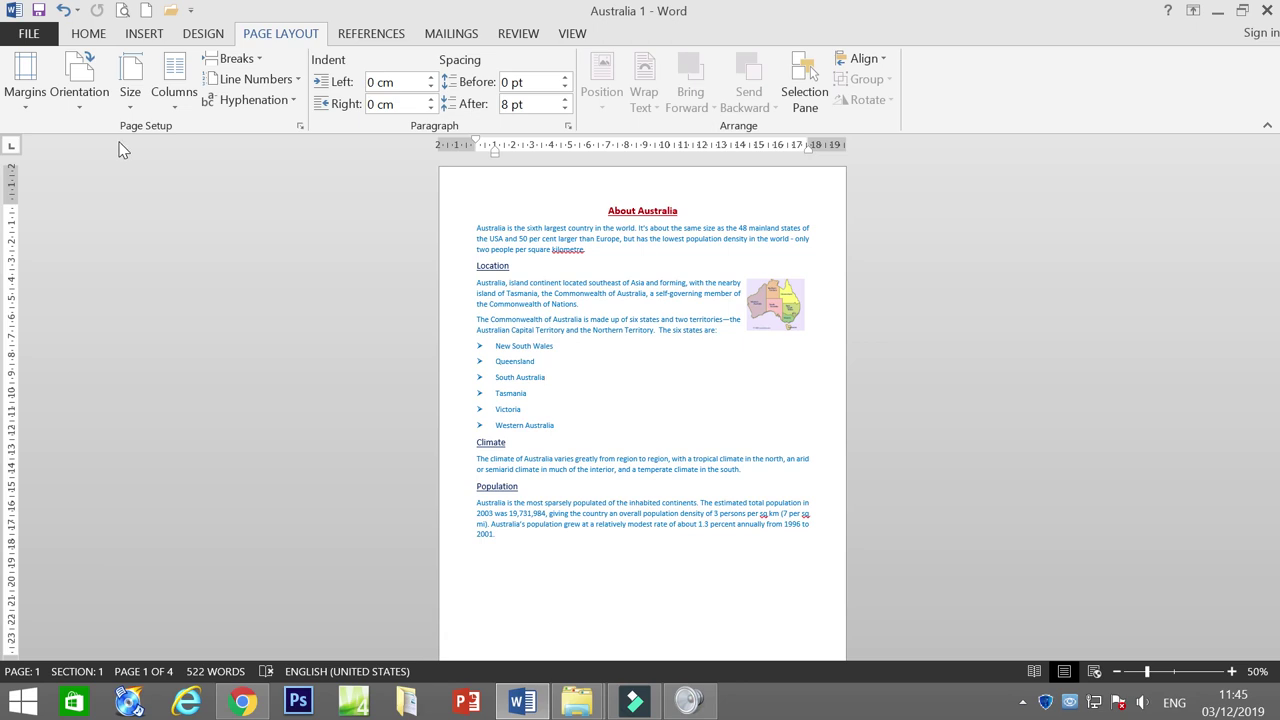
Look over the pages at 60% zoom and set the document's page orientation to Landscape
{"action": "scroll", "coordinate": [611, 622], "scroll_direction": "down", "scroll_amount": 6}
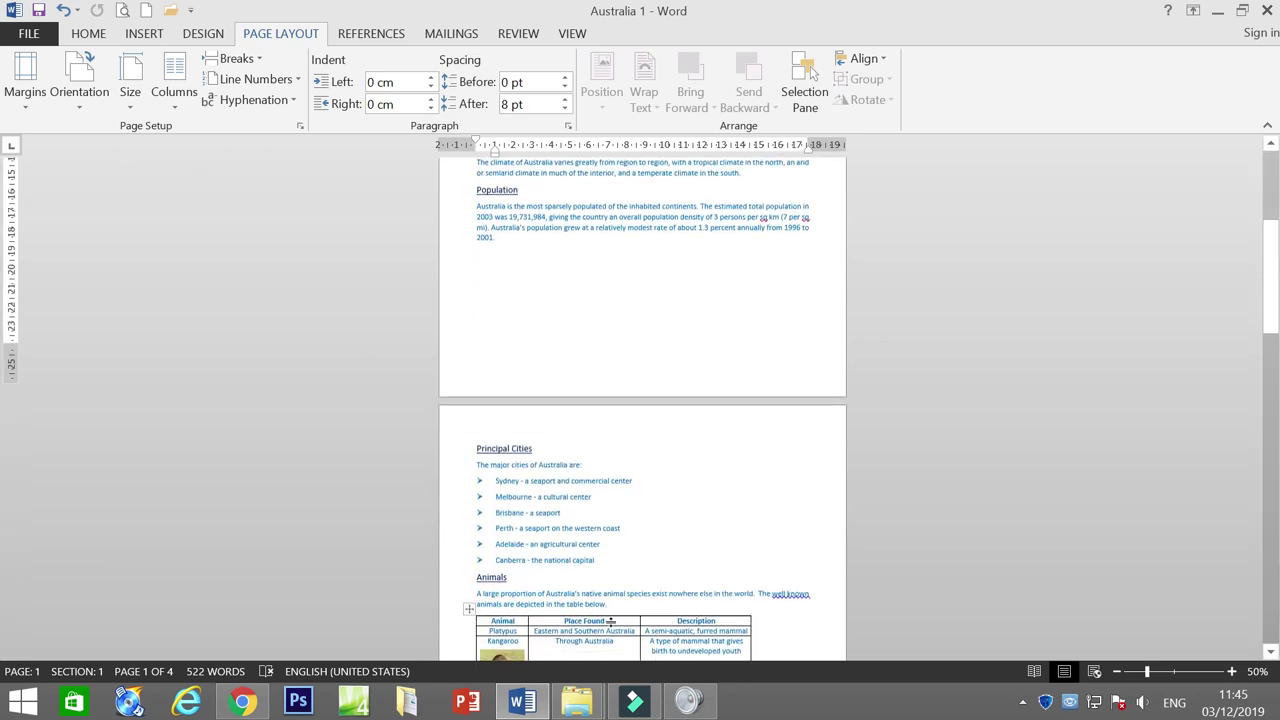
{"action": "scroll", "coordinate": [611, 621], "scroll_direction": "down", "scroll_amount": 1}
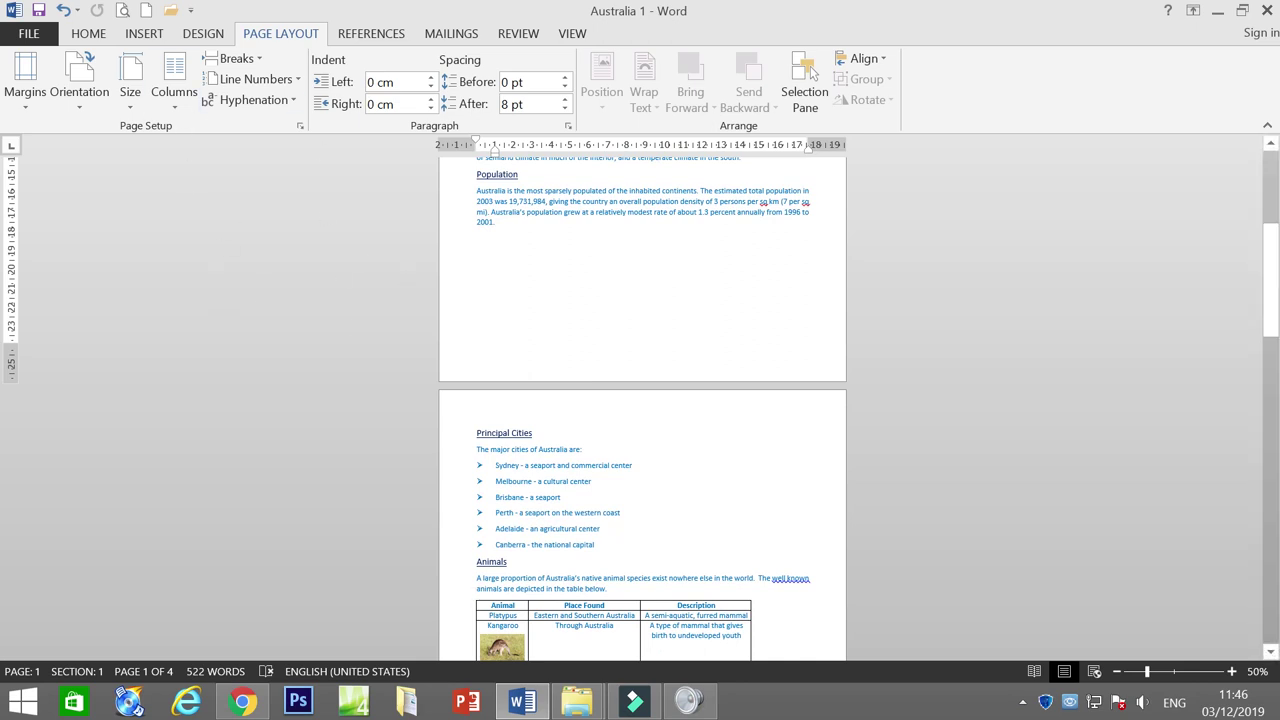
{"action": "scroll", "coordinate": [251, 137], "scroll_direction": "up", "scroll_amount": 1}
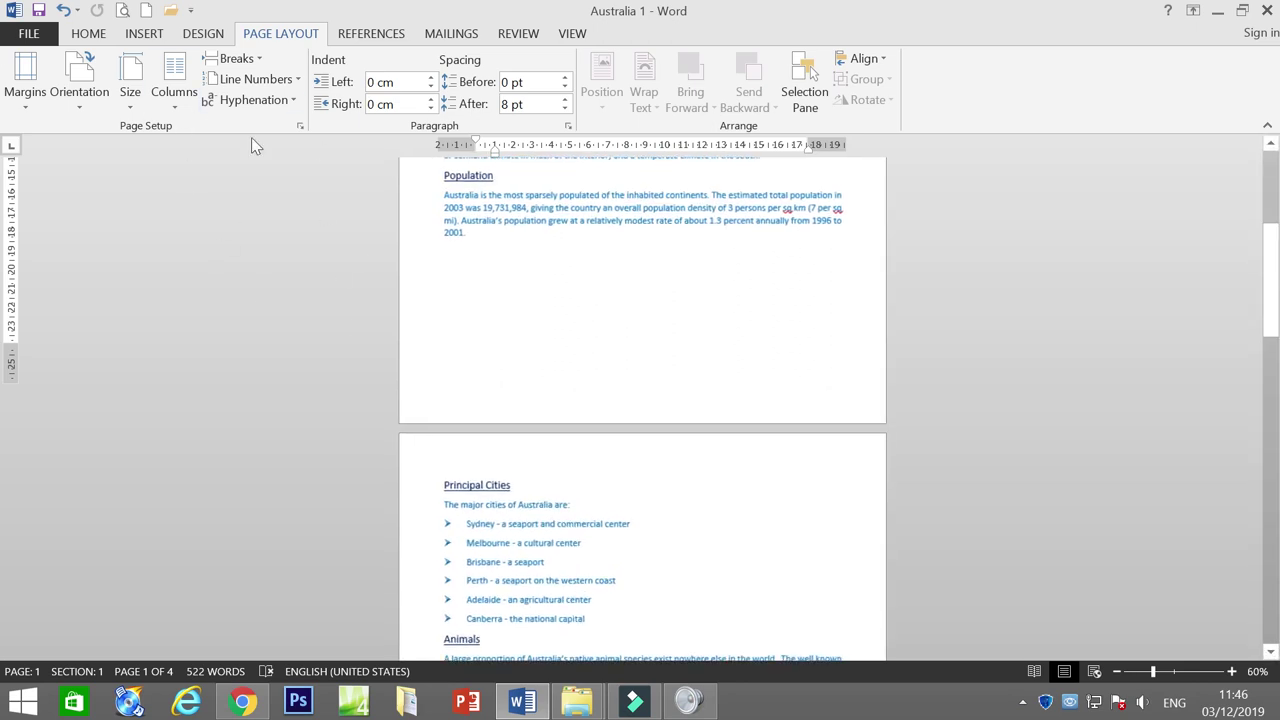
{"action": "left_click", "coordinate": [79, 112]}
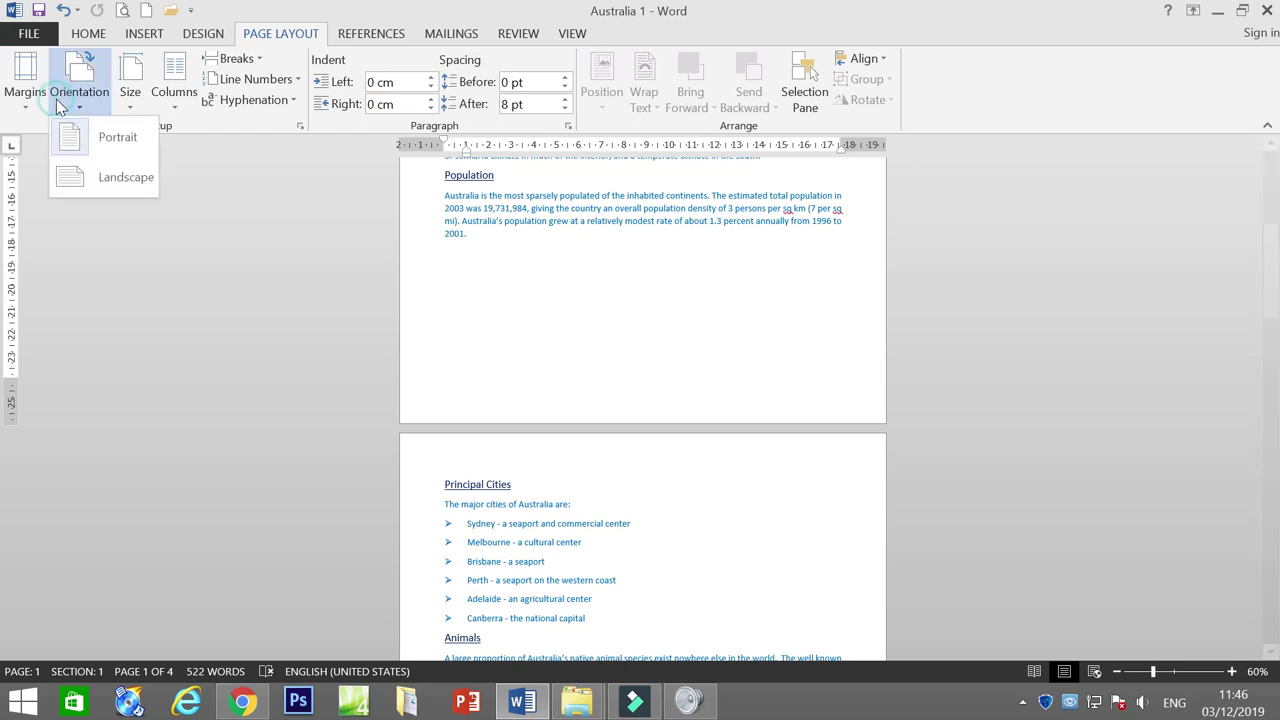
{"action": "left_click", "coordinate": [77, 177]}
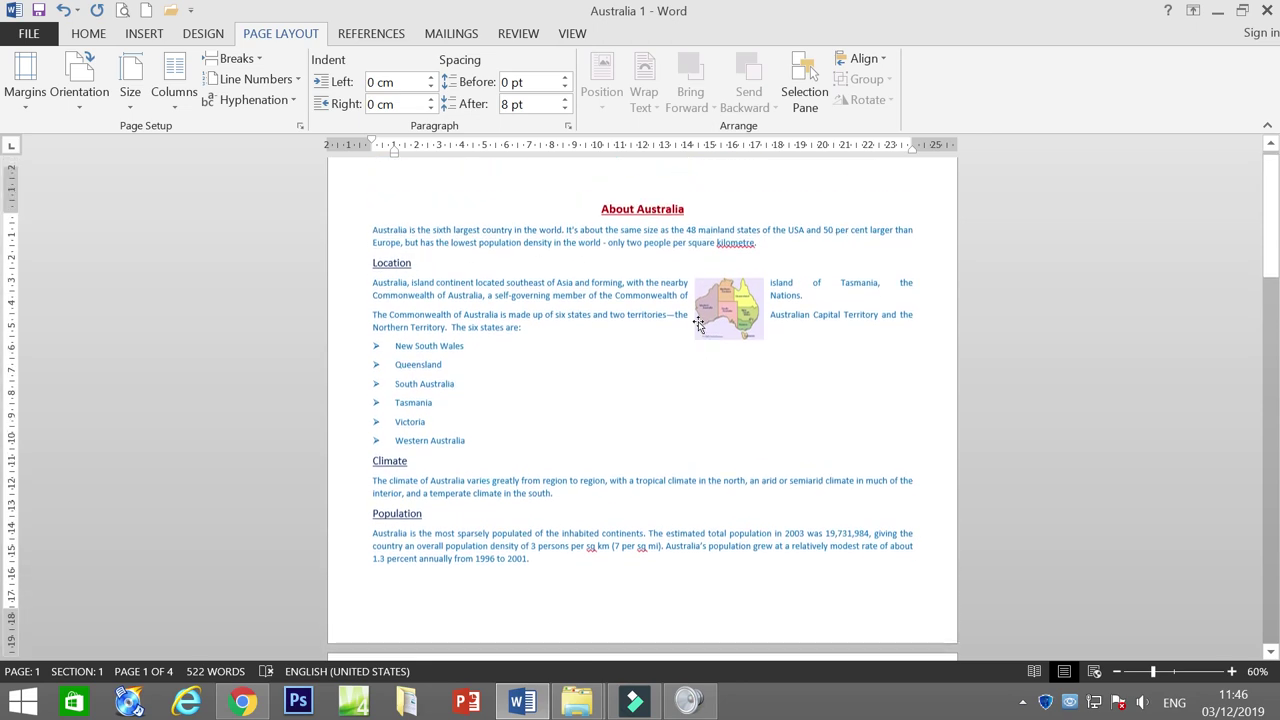
{"action": "left_click", "coordinate": [25, 112]}
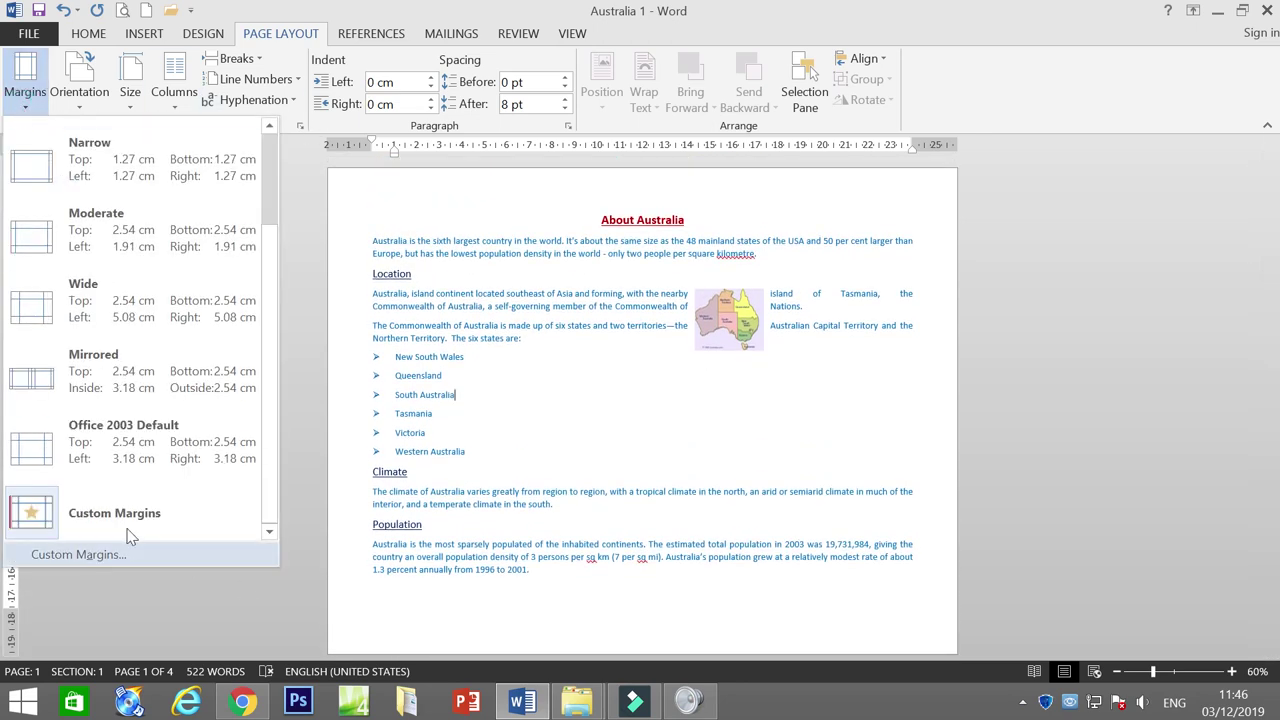
{"action": "left_click", "coordinate": [106, 555]}
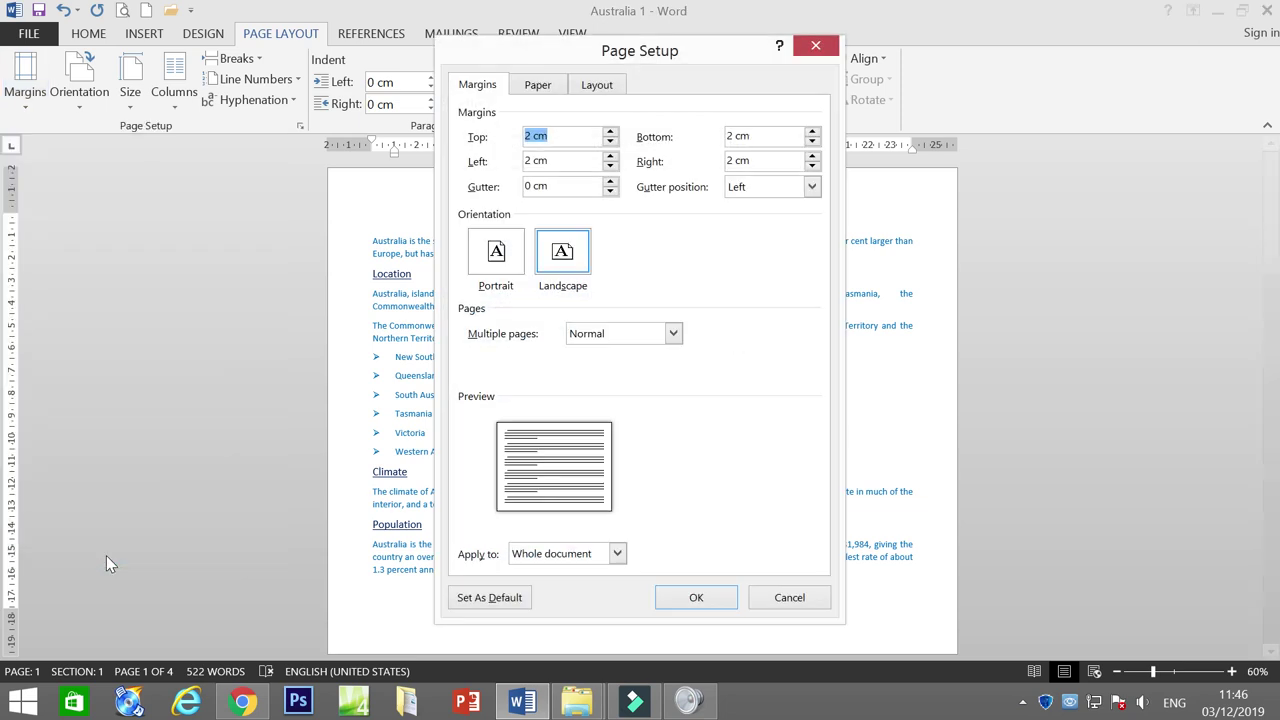
{"action": "left_click", "coordinate": [32, 98]}
{"action": "key", "text": "Escape"}
Set custom top, bottom, left and right page margins of 1.5 cm for the whole document
{"action": "left_click", "coordinate": [25, 82]}
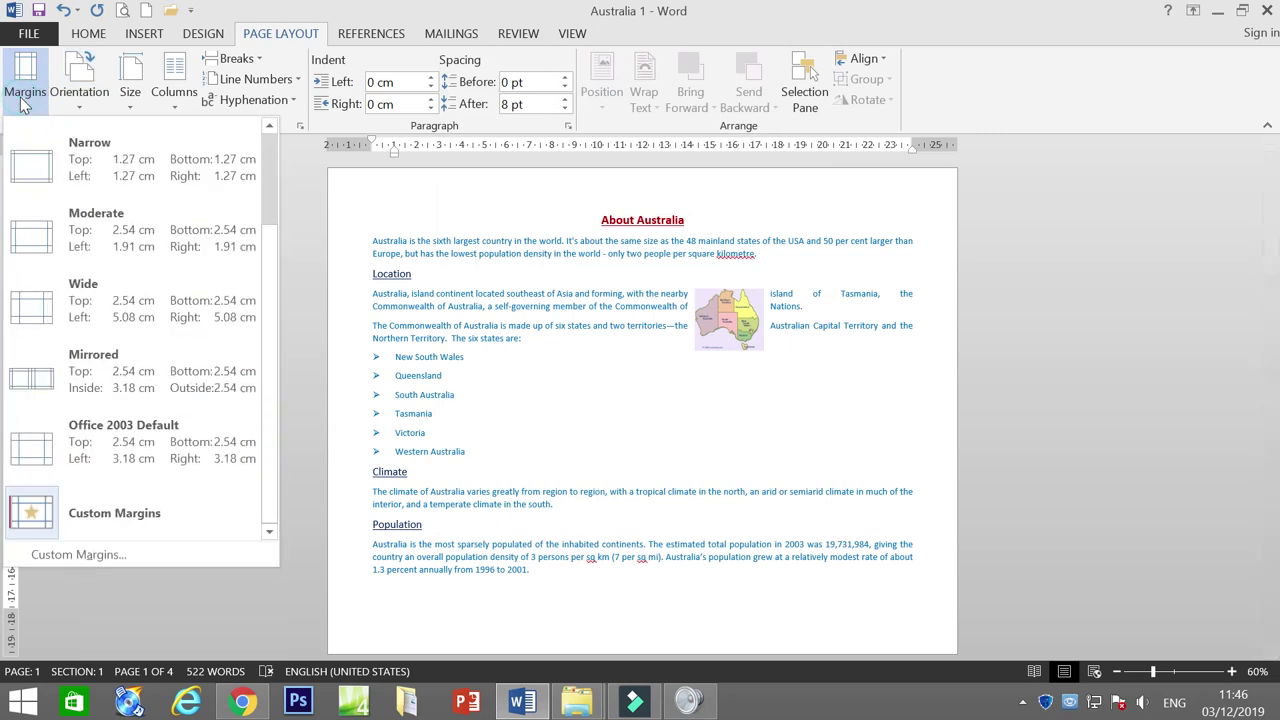
{"action": "left_click", "coordinate": [62, 556]}
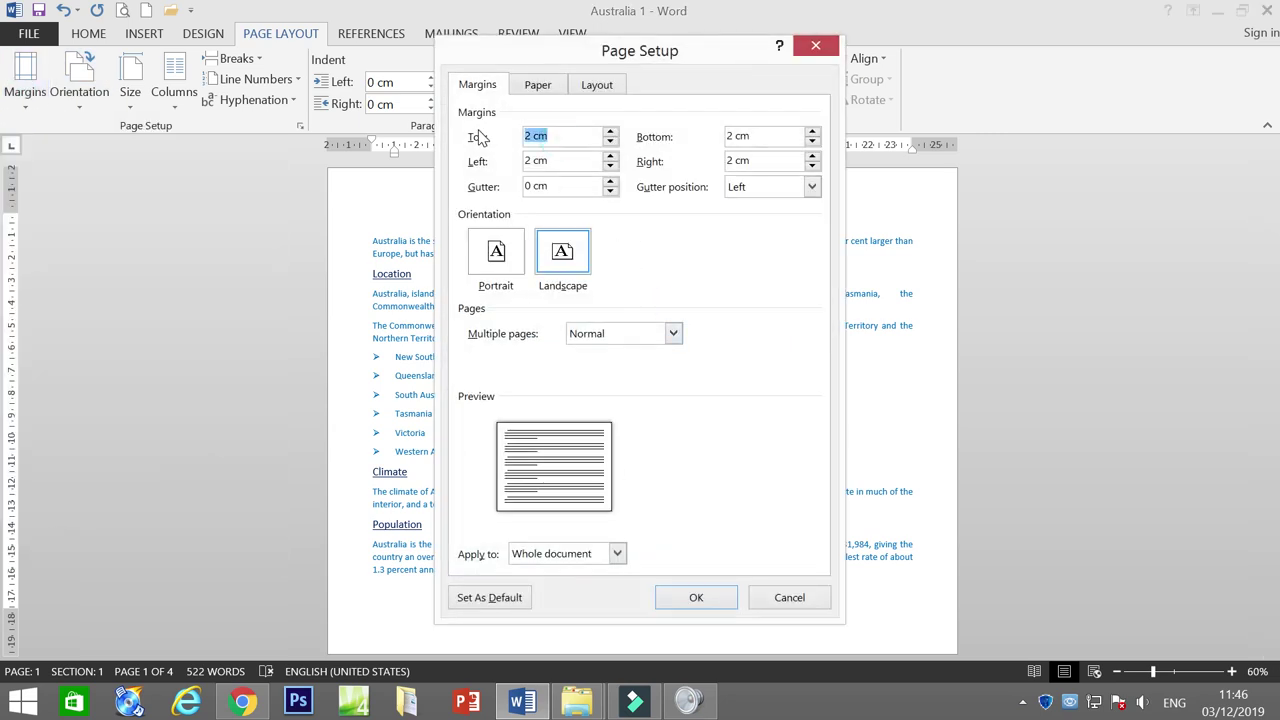
{"action": "type", "text": "1.5"}
{"action": "double_click", "coordinate": [578, 161]}
{"action": "type", "text": "1"}
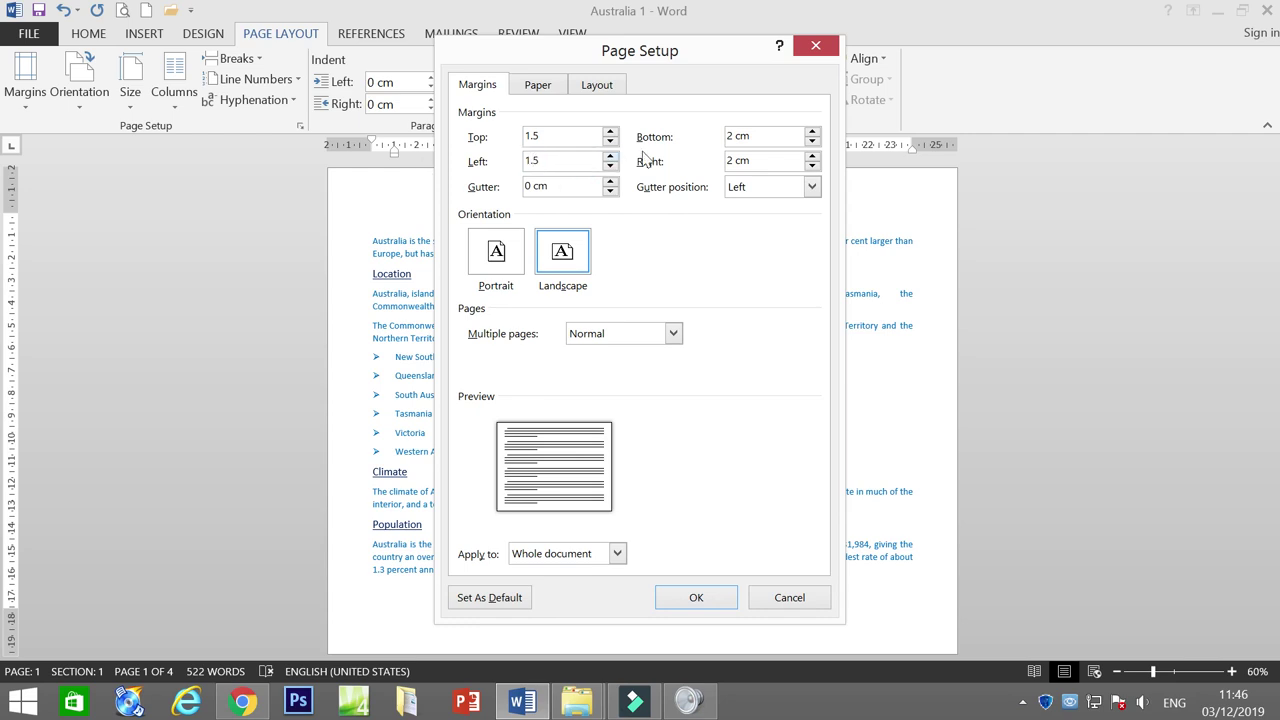
{"action": "double_click", "coordinate": [758, 140]}
{"action": "type", "text": "1"}
{"action": "double_click", "coordinate": [778, 160]}
{"action": "type", "text": "1."}
{"action": "left_click", "coordinate": [694, 597]}
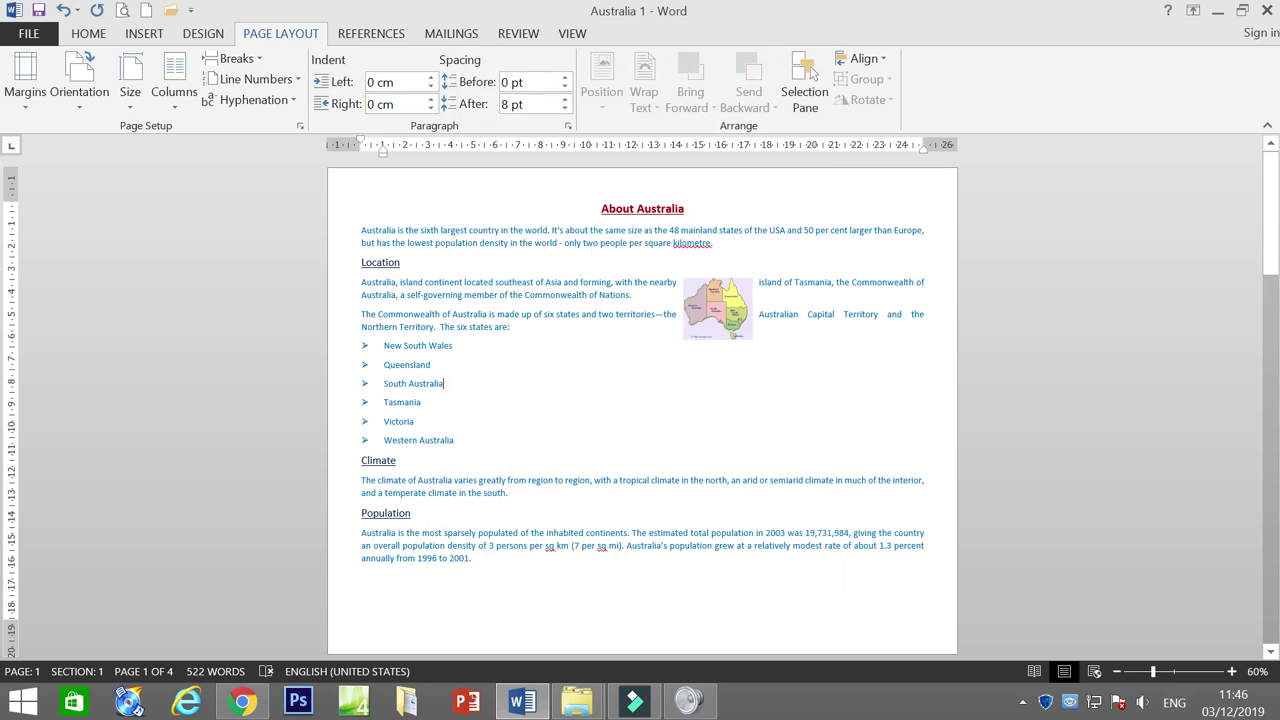
Check the custom margin values in Page Setup and close it without changing anything
{"action": "left_click", "coordinate": [26, 90]}
{"action": "left_click", "coordinate": [76, 555]}
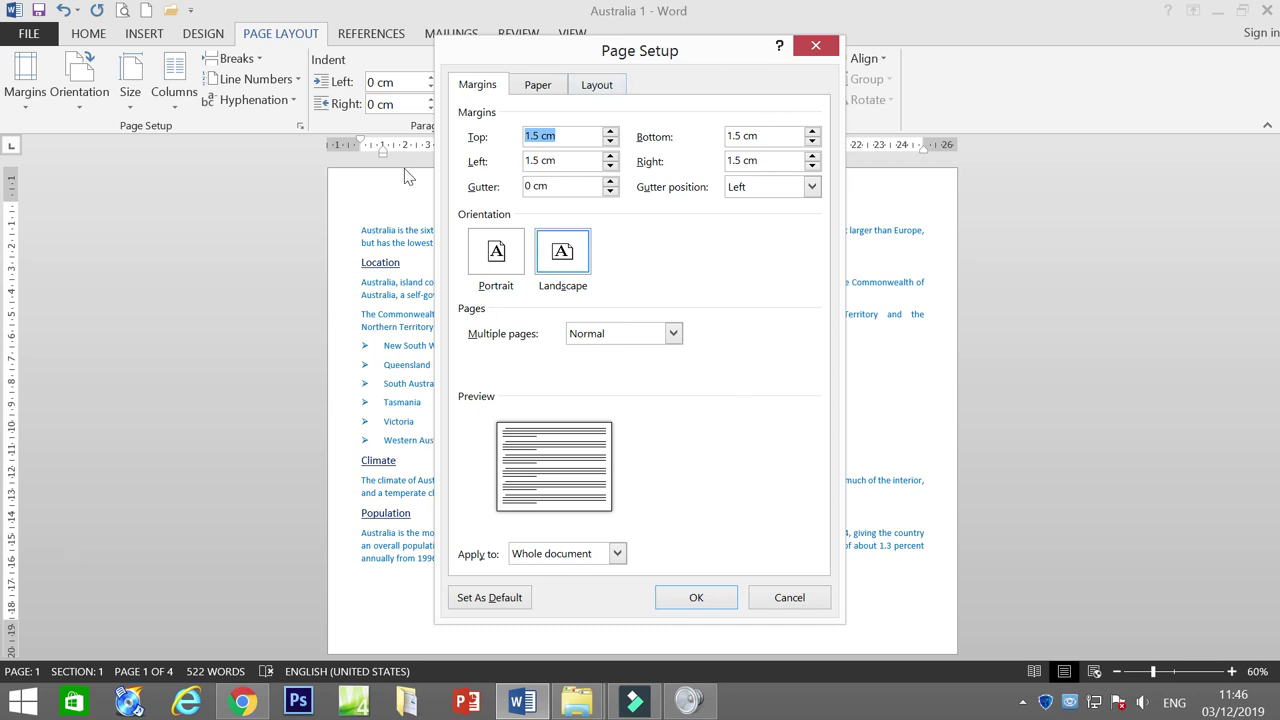
{"action": "left_click", "coordinate": [571, 135]}
{"action": "left_click", "coordinate": [816, 46]}
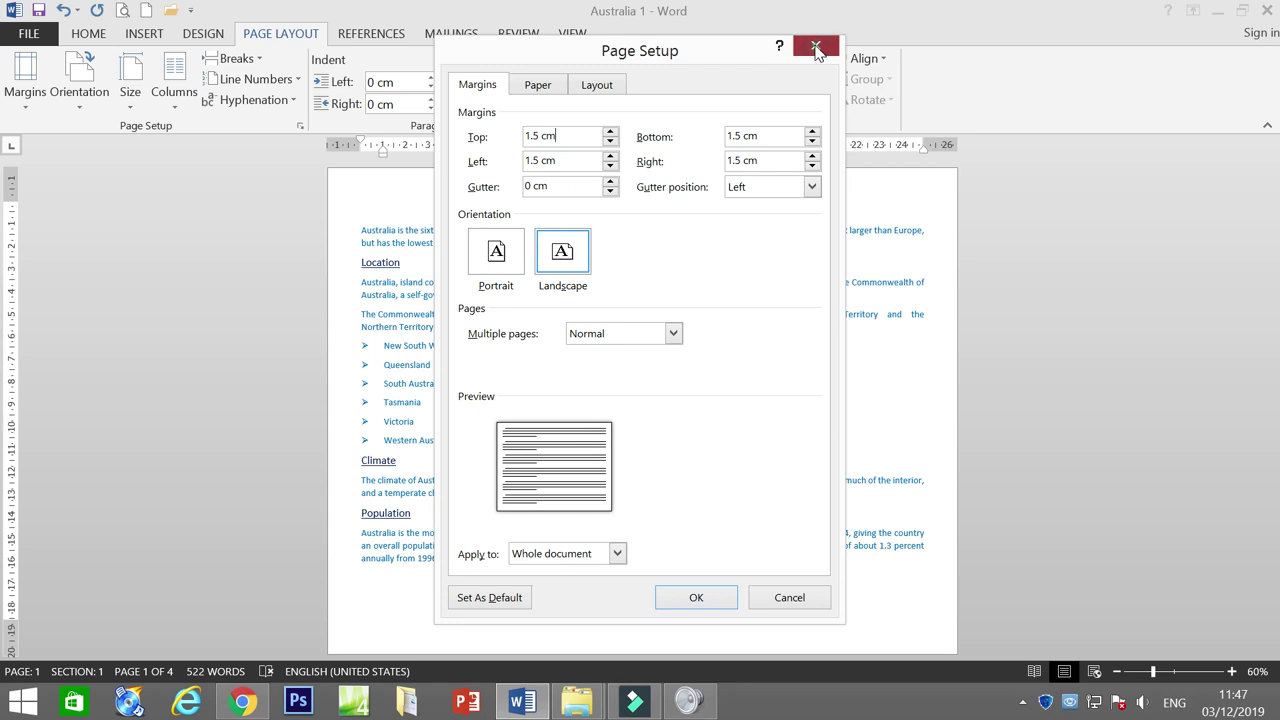
Change Word's advanced display option for measurement units to Inches and return to the document
{"action": "left_click", "coordinate": [30, 36]}
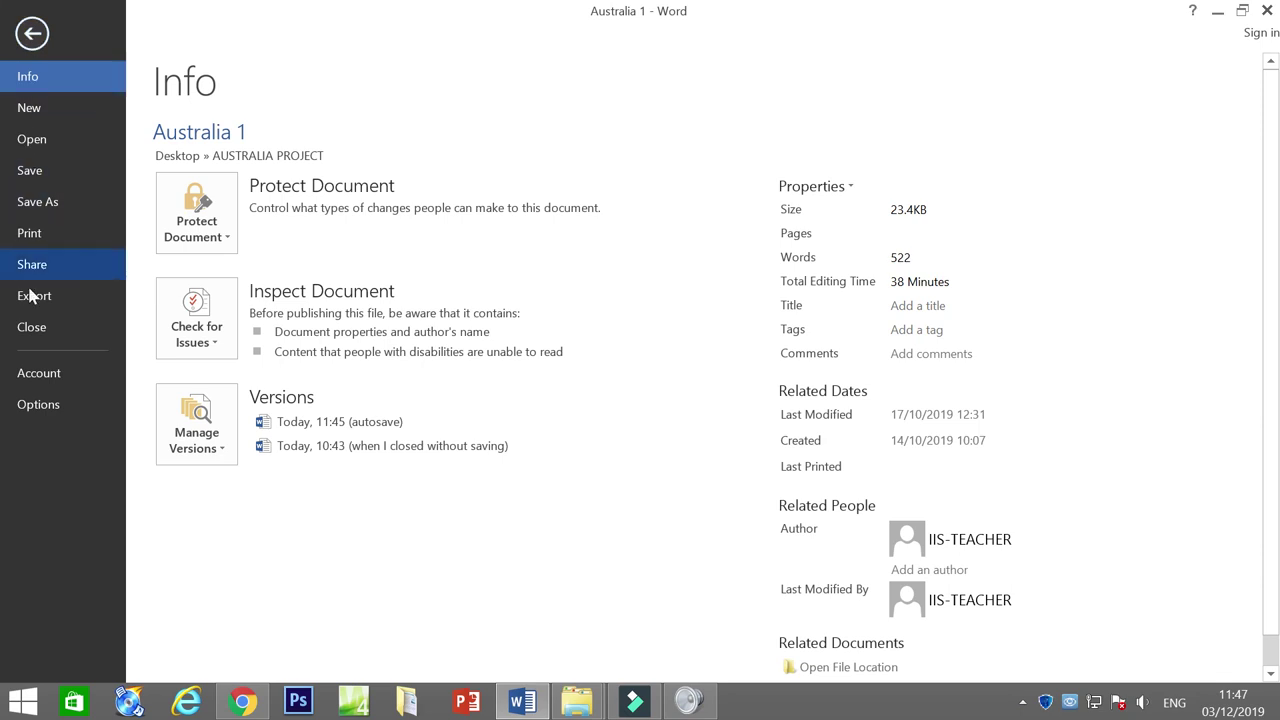
{"action": "left_click", "coordinate": [52, 404]}
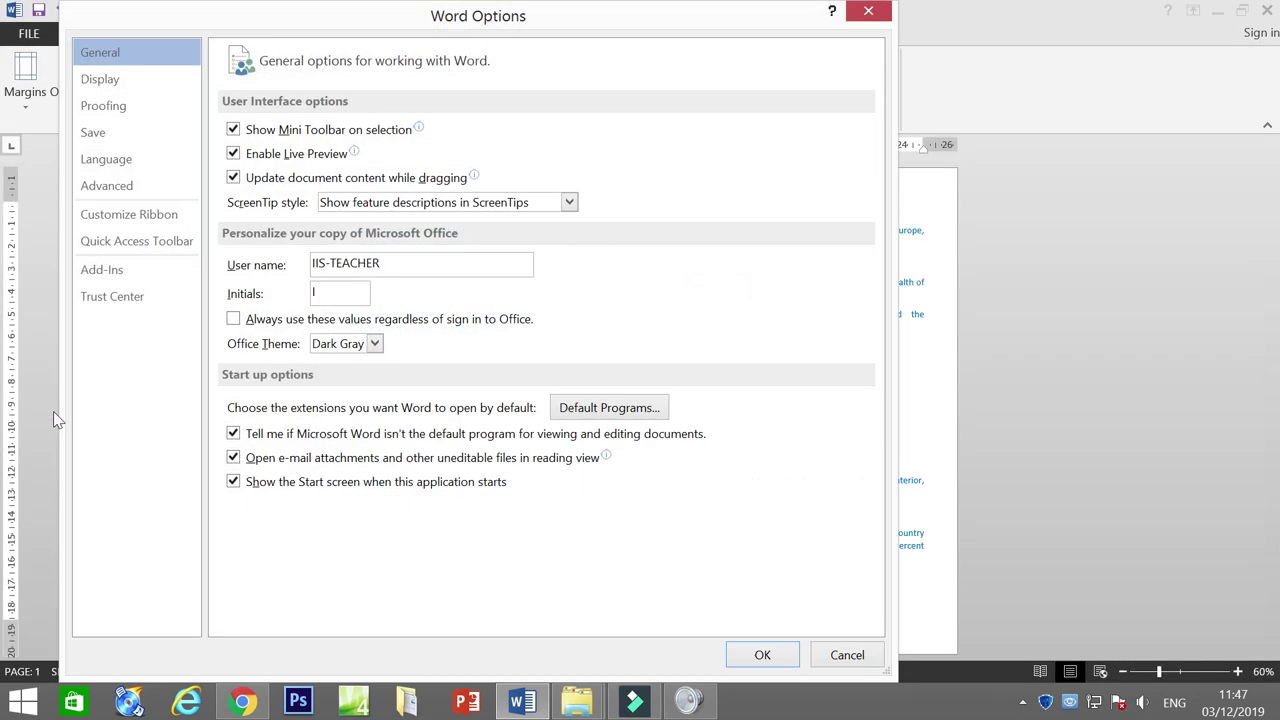
{"action": "left_click", "coordinate": [116, 194]}
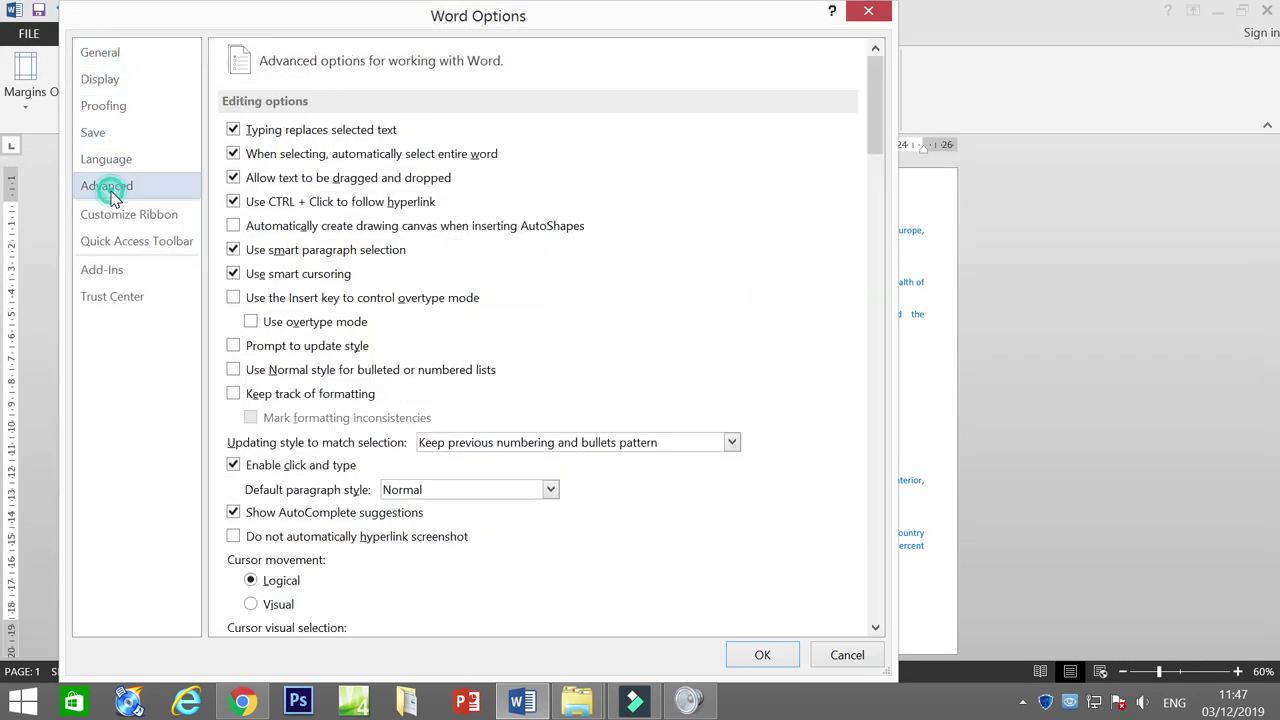
{"action": "scroll", "coordinate": [360, 380], "scroll_direction": "down", "scroll_amount": 5}
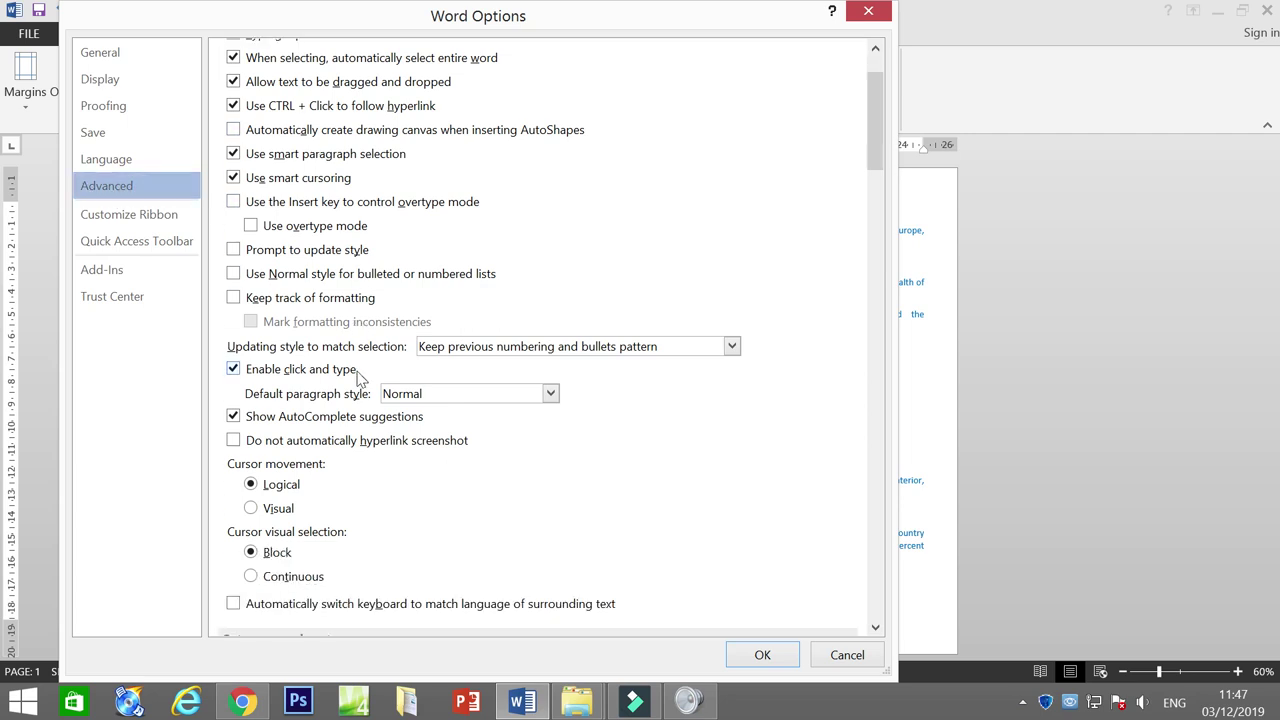
{"action": "scroll", "coordinate": [360, 380], "scroll_direction": "down", "scroll_amount": 10}
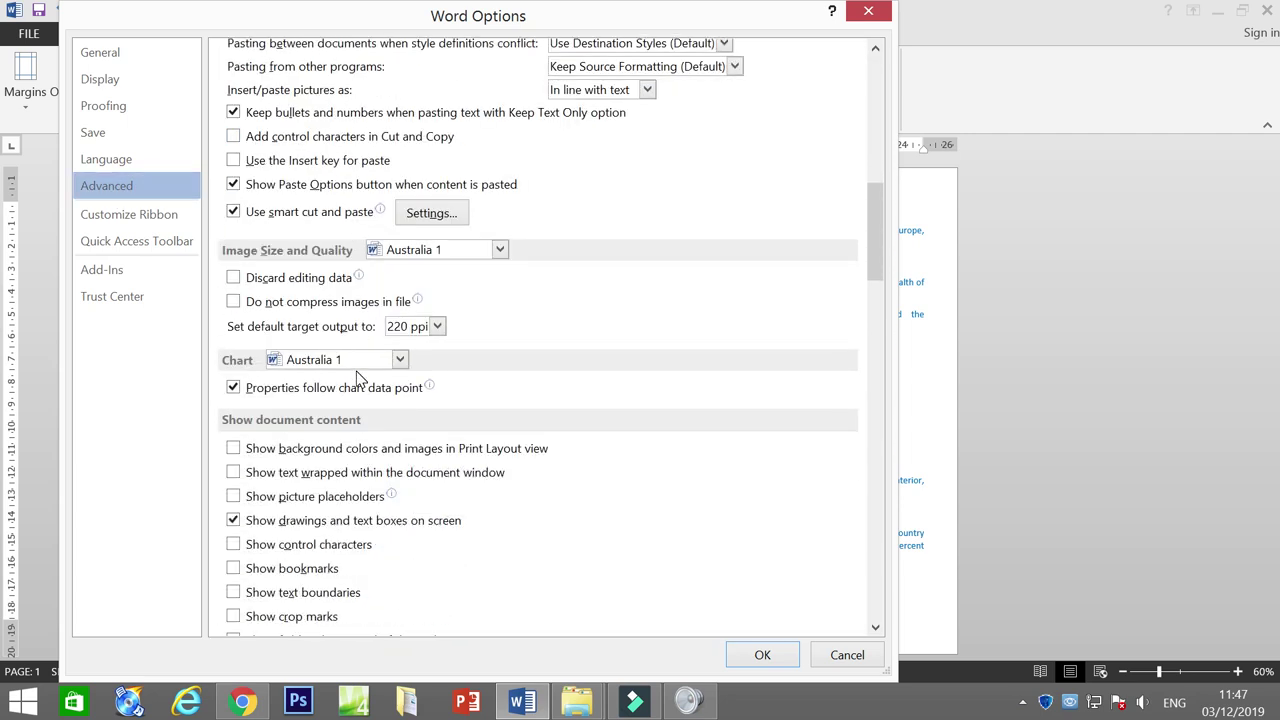
{"action": "scroll", "coordinate": [360, 380], "scroll_direction": "down", "scroll_amount": 12}
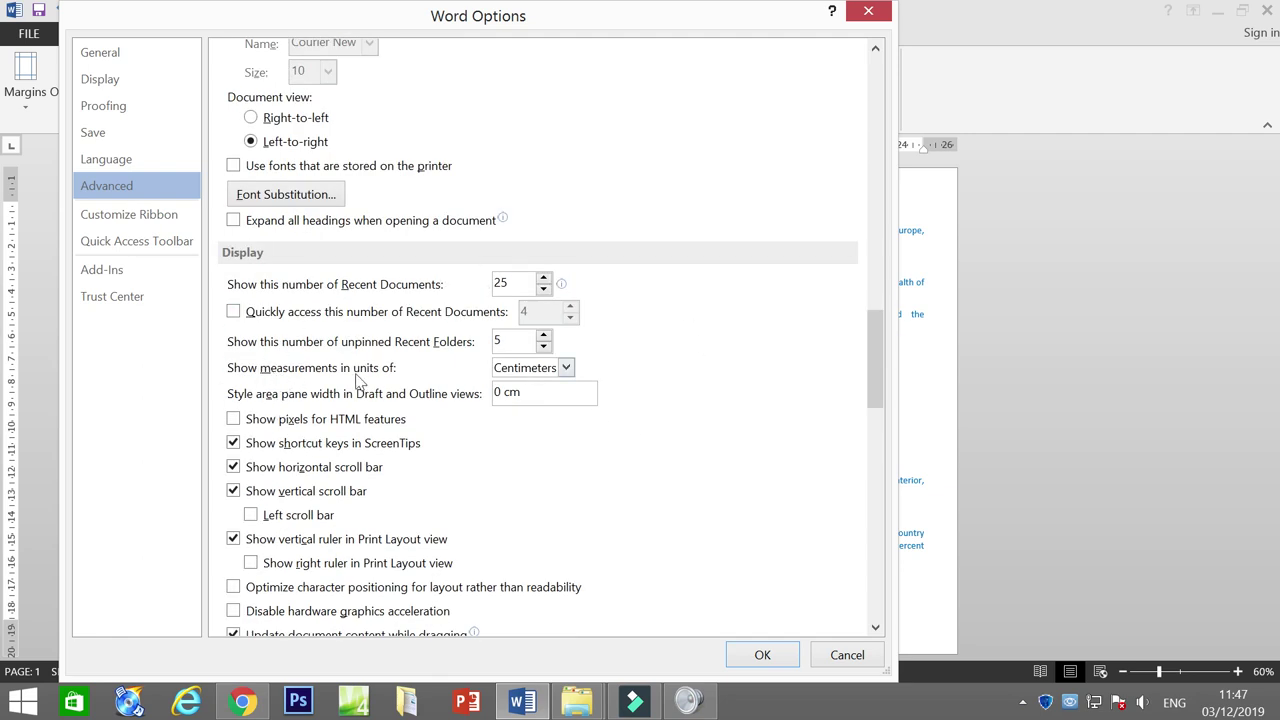
{"action": "left_click", "coordinate": [566, 369]}
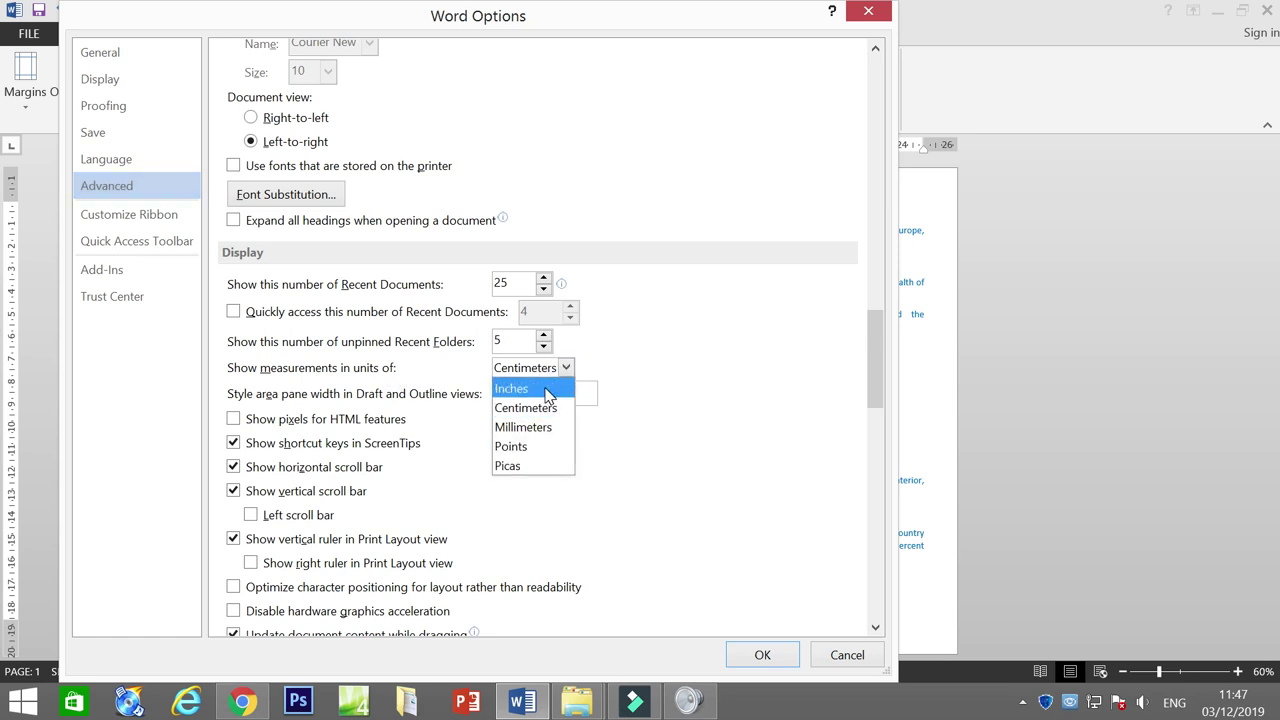
{"action": "left_click", "coordinate": [553, 389]}
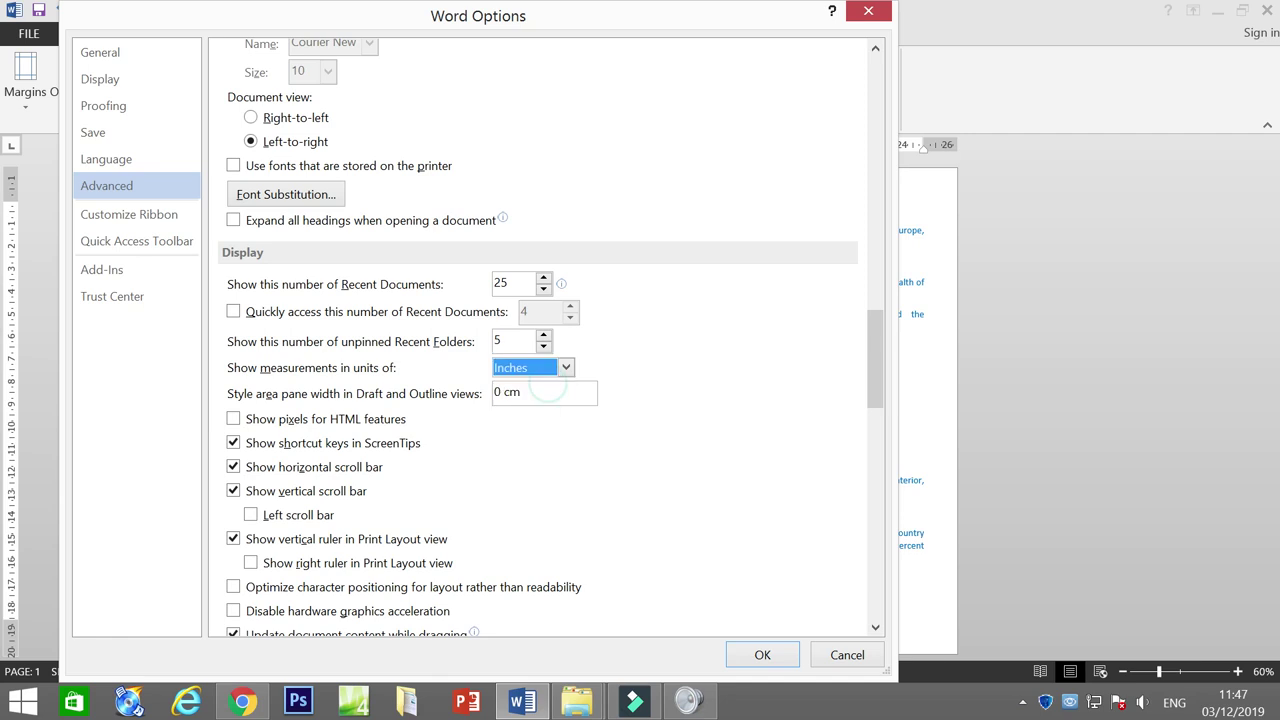
{"action": "left_click", "coordinate": [748, 654]}
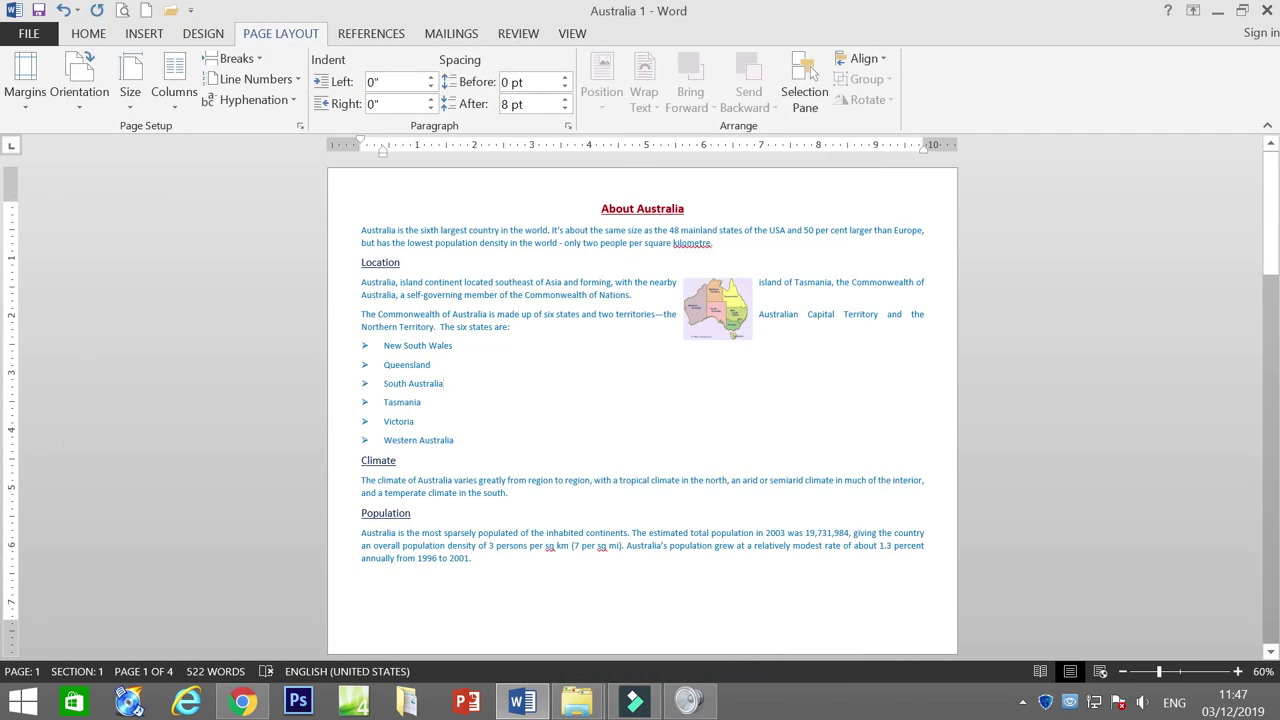
{"action": "left_click", "coordinate": [18, 38]}
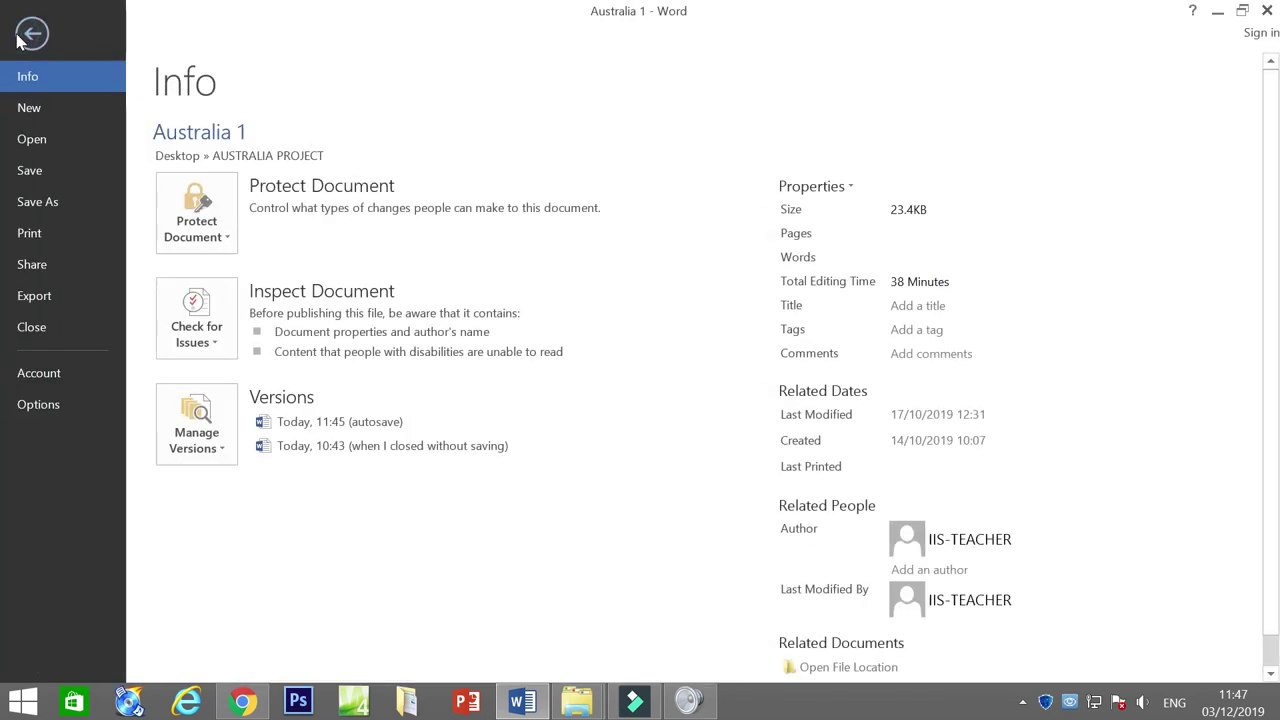
{"action": "left_click", "coordinate": [36, 32]}
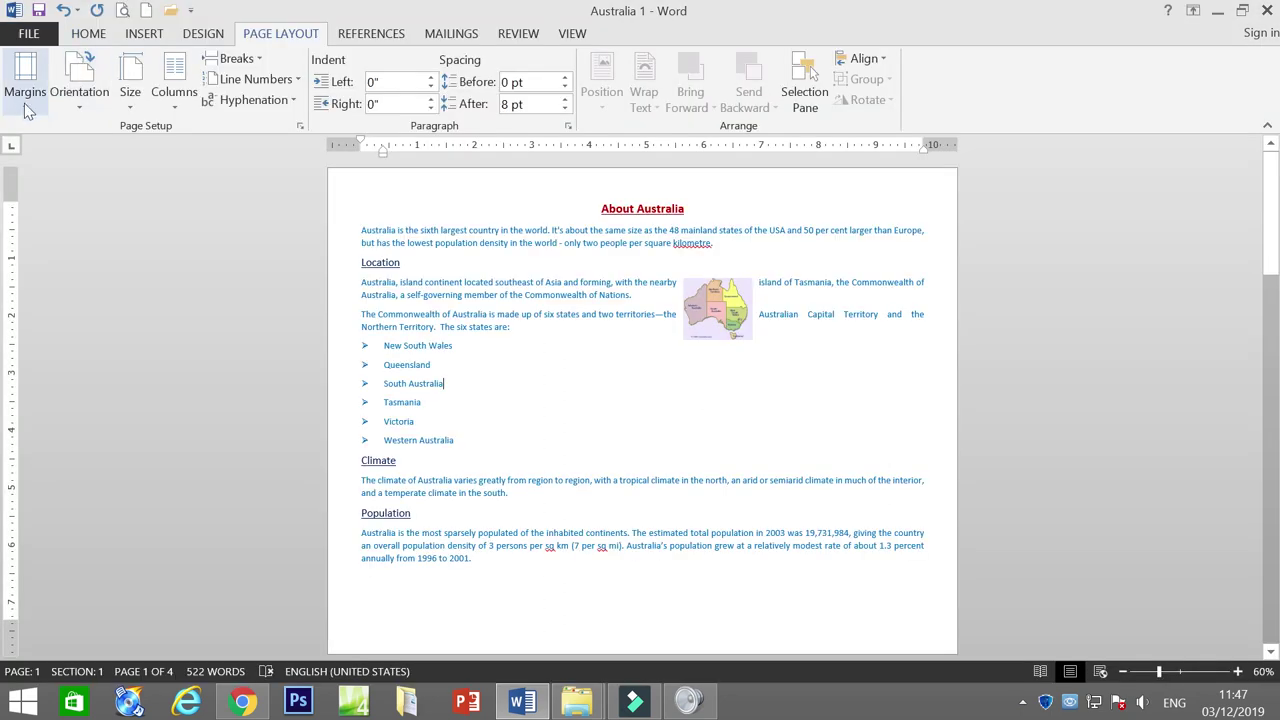
Set custom top, bottom, left and right page margins of 1 inch for the whole document and check the margin presets
{"action": "left_click", "coordinate": [25, 78]}
{"action": "left_click", "coordinate": [74, 554]}
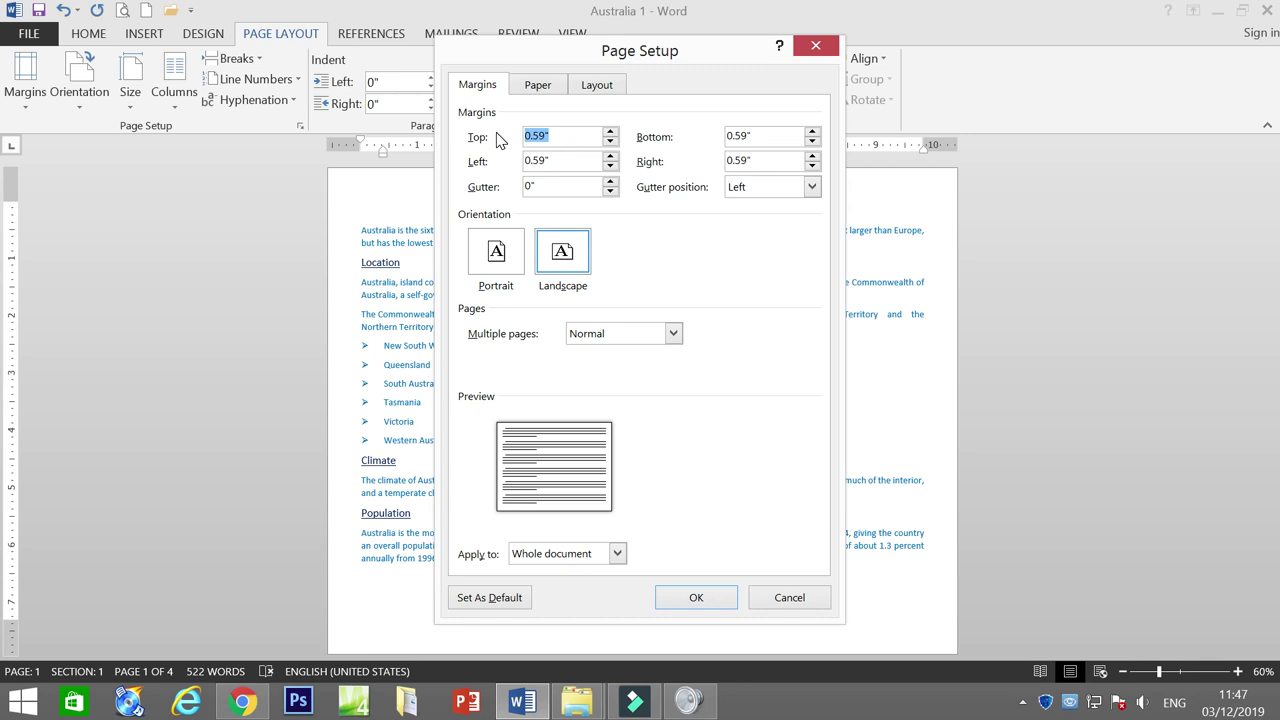
{"action": "type", "text": "1"}
{"action": "double_click", "coordinate": [573, 160]}
{"action": "type", "text": "1"}
{"action": "double_click", "coordinate": [770, 130]}
{"action": "type", "text": "1"}
{"action": "double_click", "coordinate": [765, 160]}
{"action": "type", "text": "1"}
{"action": "left_click", "coordinate": [693, 597]}
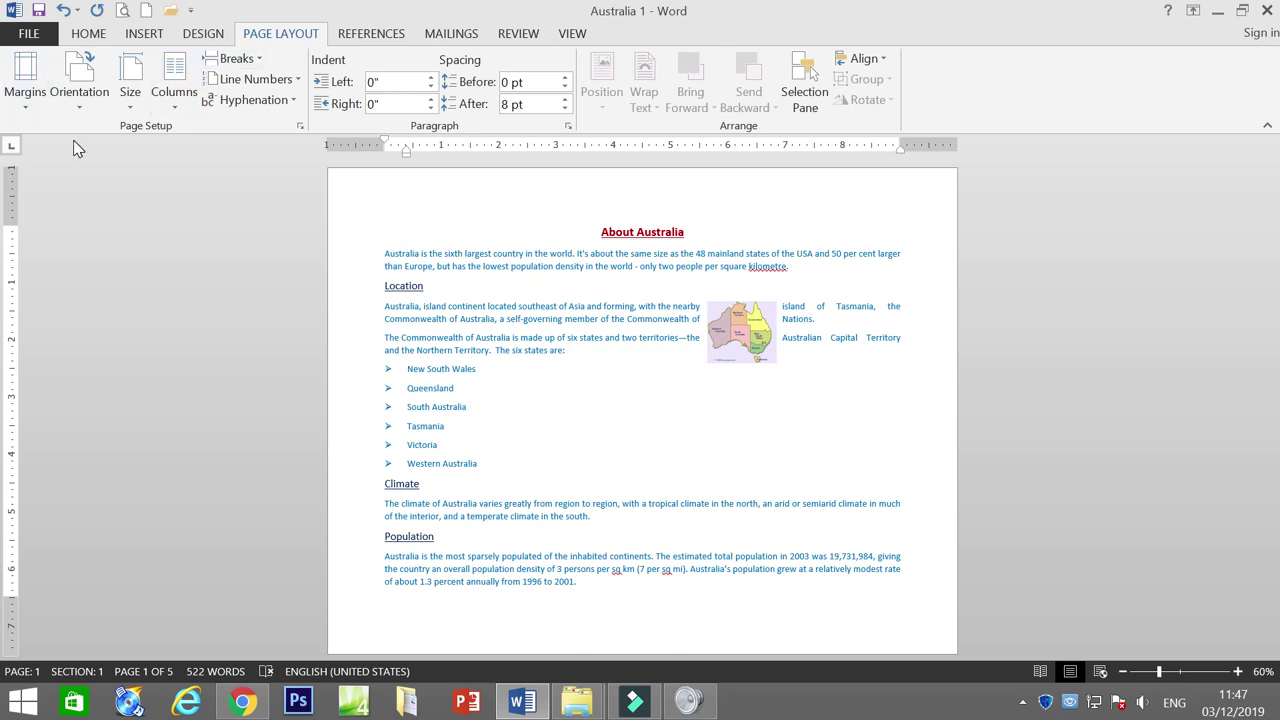
{"action": "left_click", "coordinate": [25, 85]}
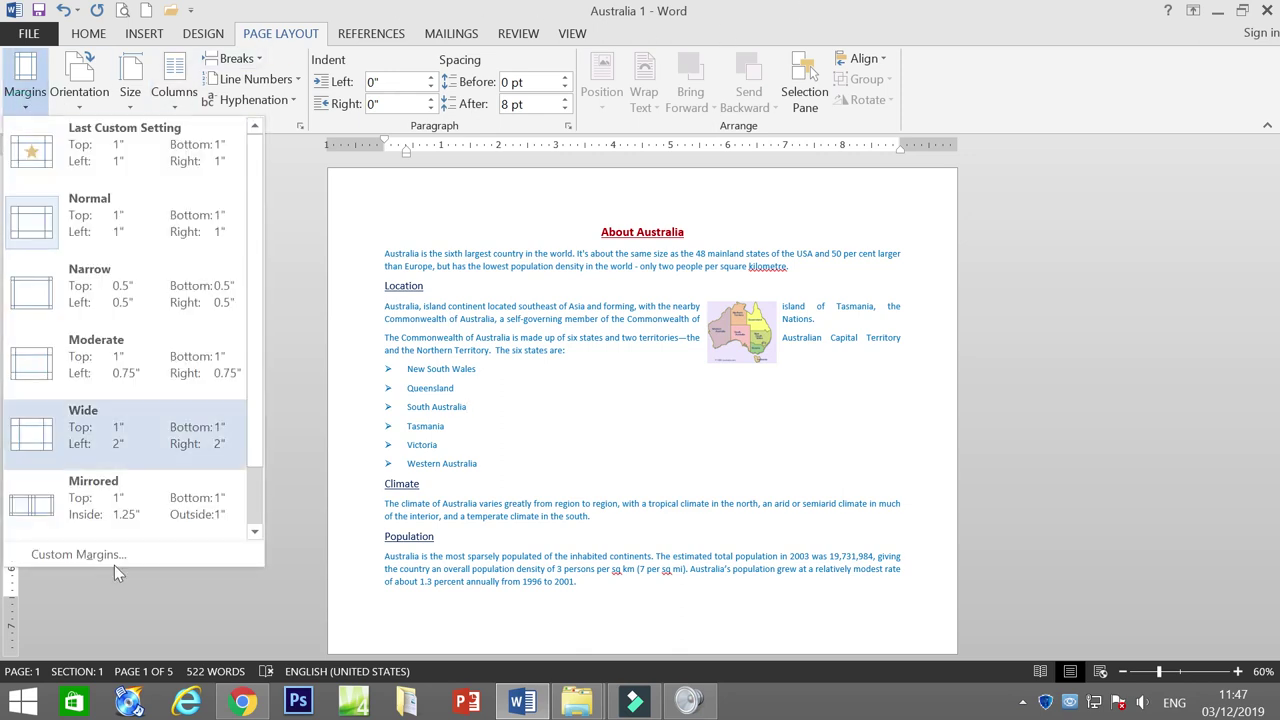
{"action": "left_click", "coordinate": [321, 204]}
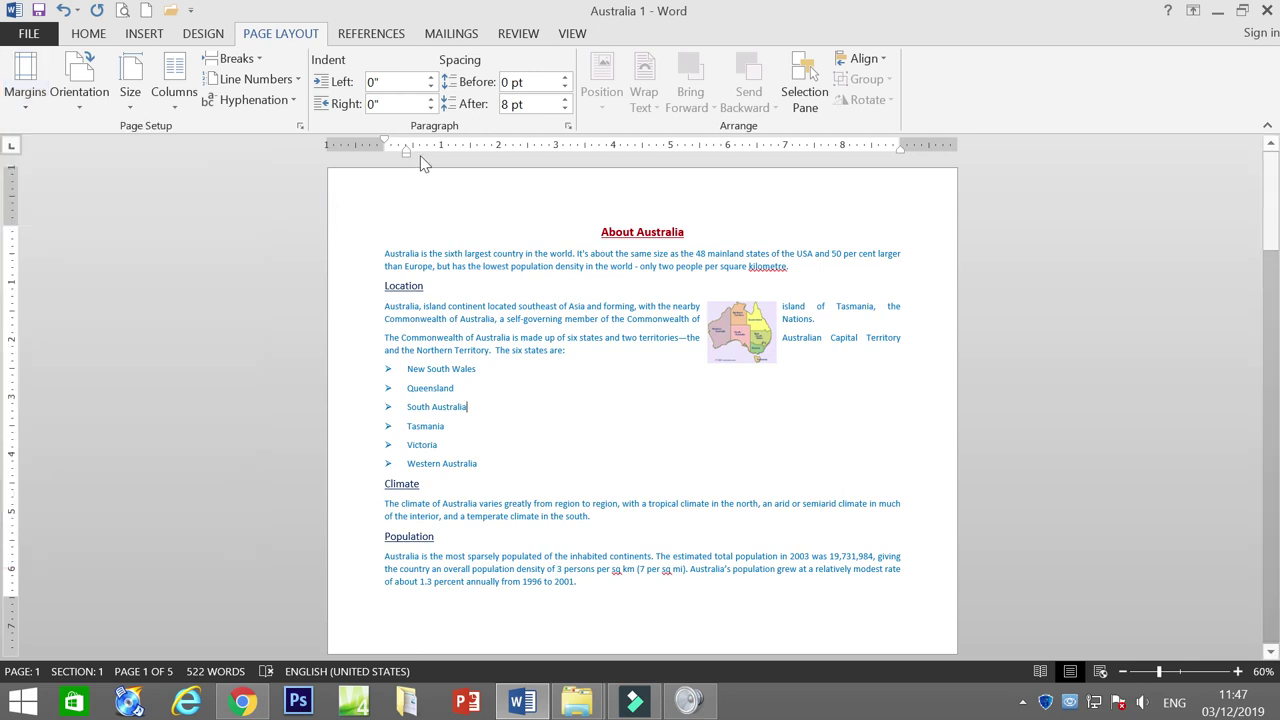
Change Word's advanced display option for measurement units to Centimeters
{"action": "left_click", "coordinate": [22, 36]}
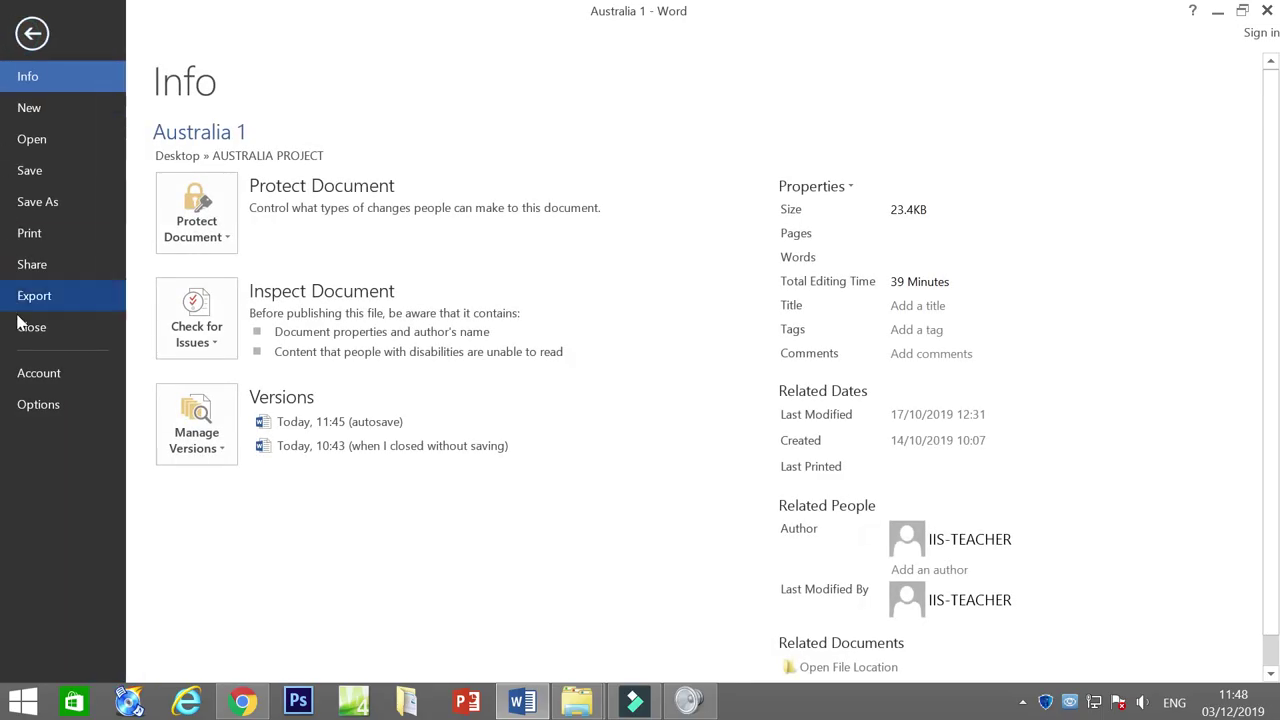
{"action": "left_click", "coordinate": [38, 404]}
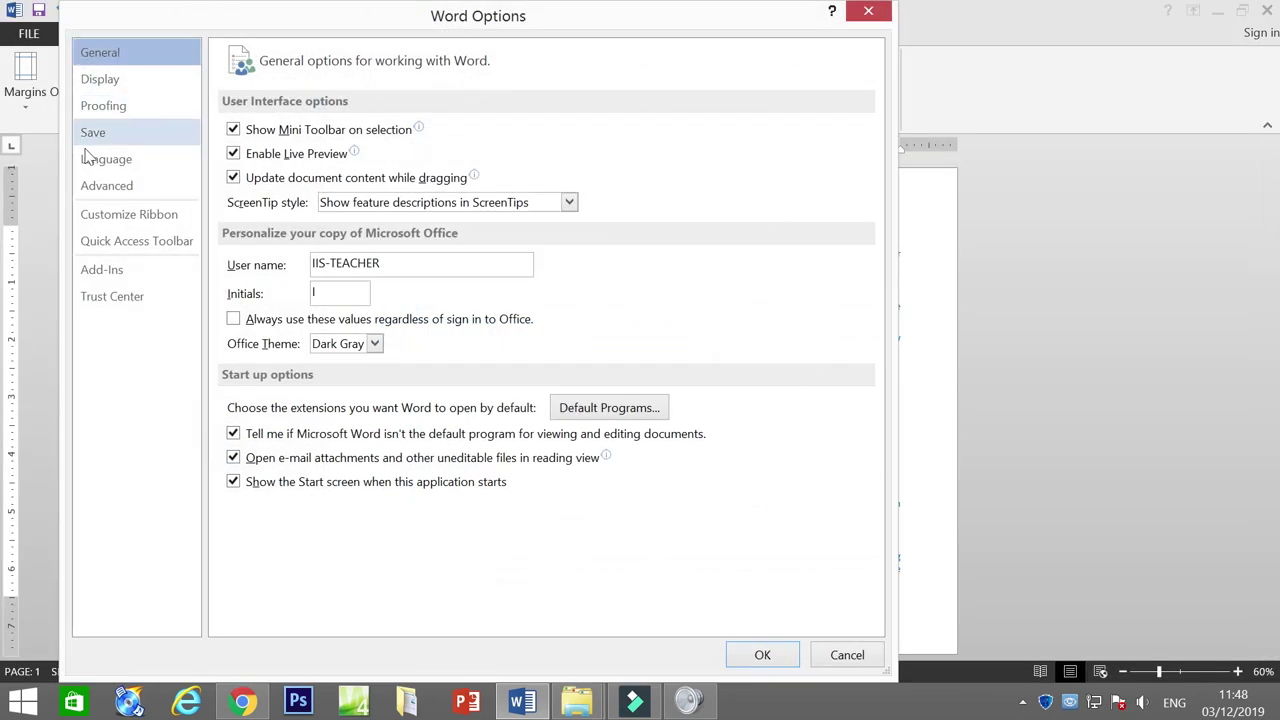
{"action": "left_click", "coordinate": [106, 195]}
{"action": "scroll", "coordinate": [360, 418], "scroll_direction": "down", "scroll_amount": 15}
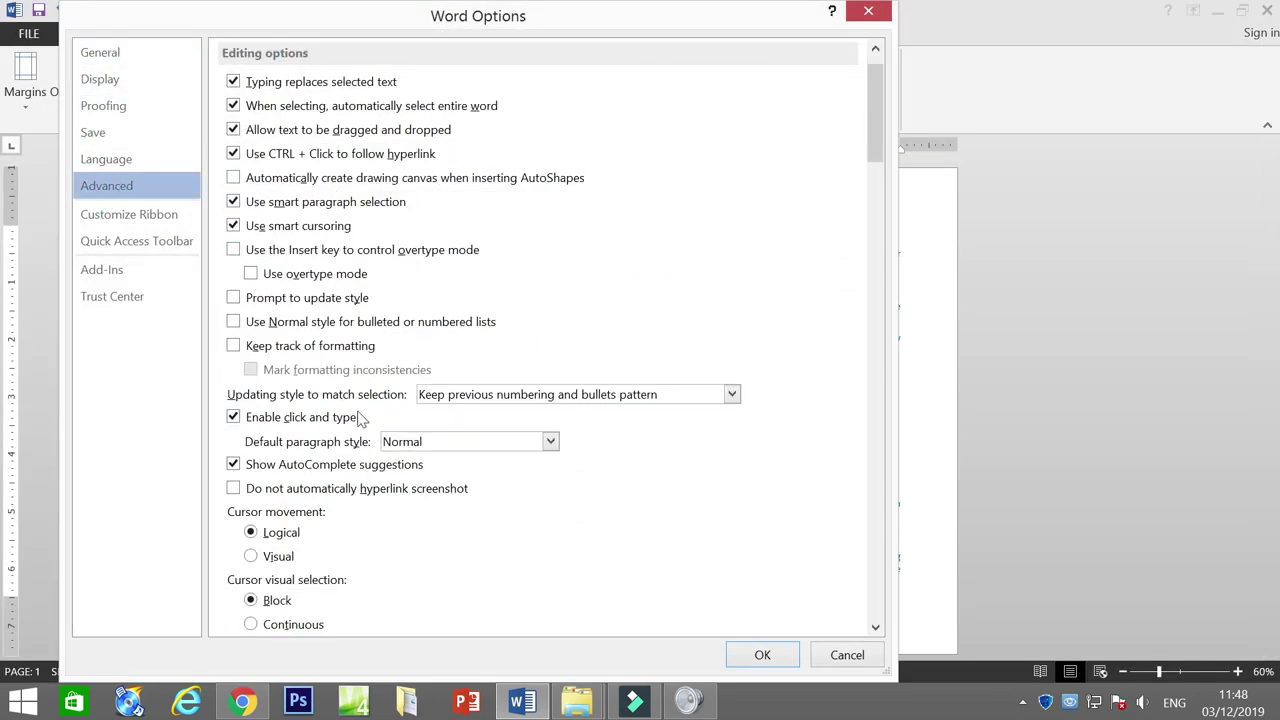
{"action": "scroll", "coordinate": [360, 418], "scroll_direction": "down", "scroll_amount": 7}
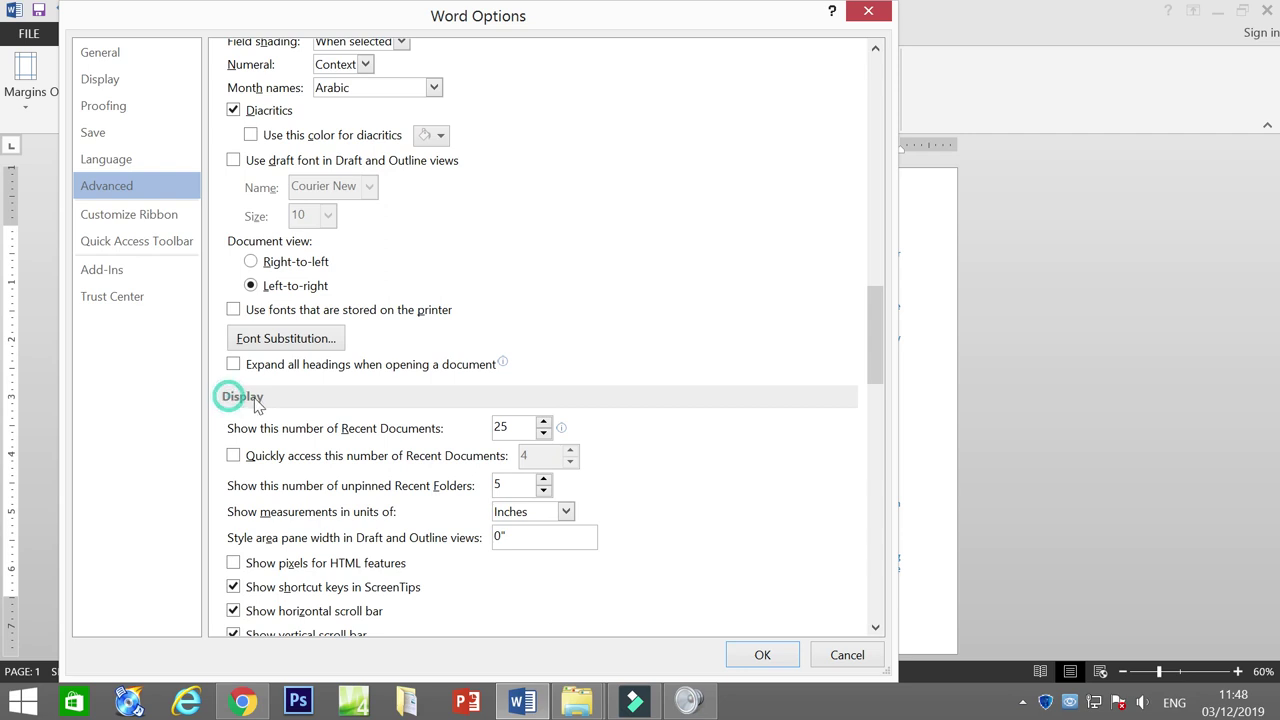
{"action": "left_click", "coordinate": [565, 512]}
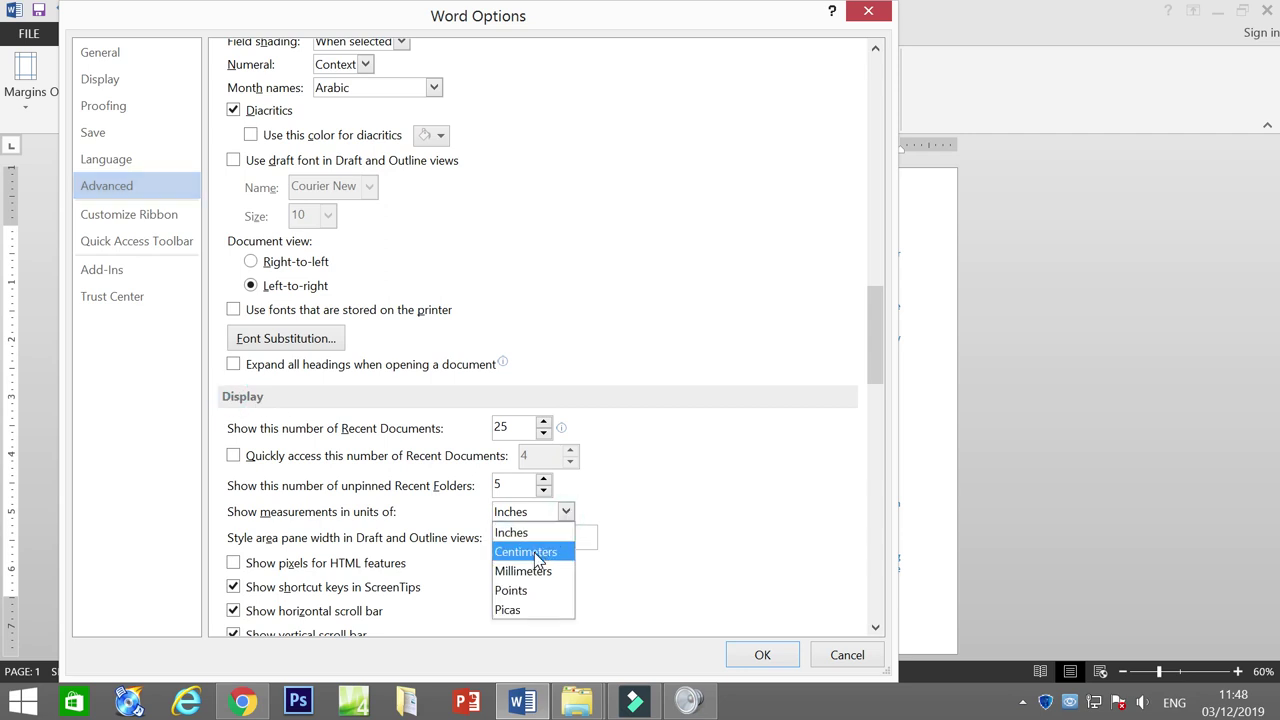
{"action": "left_click", "coordinate": [527, 552]}
{"action": "left_click", "coordinate": [764, 653]}
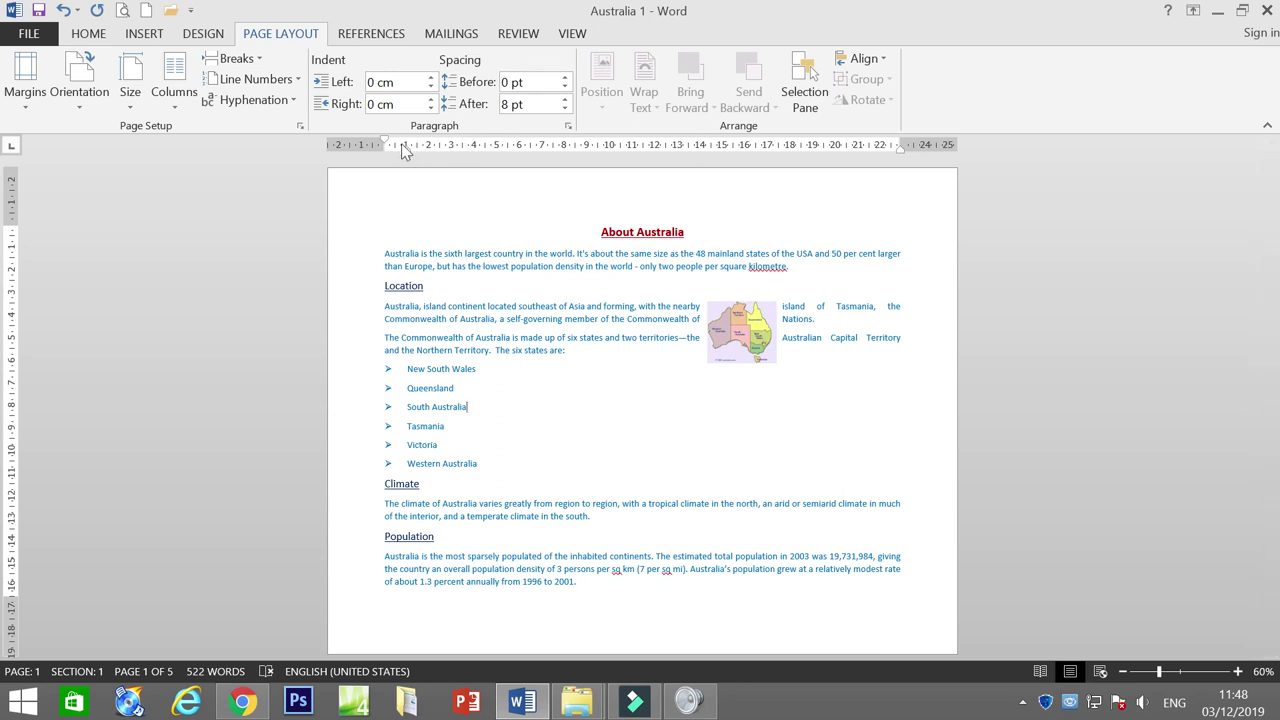
Set custom top, bottom, left and right page margins of 1.5 cm for the whole document
{"action": "left_click", "coordinate": [25, 80]}
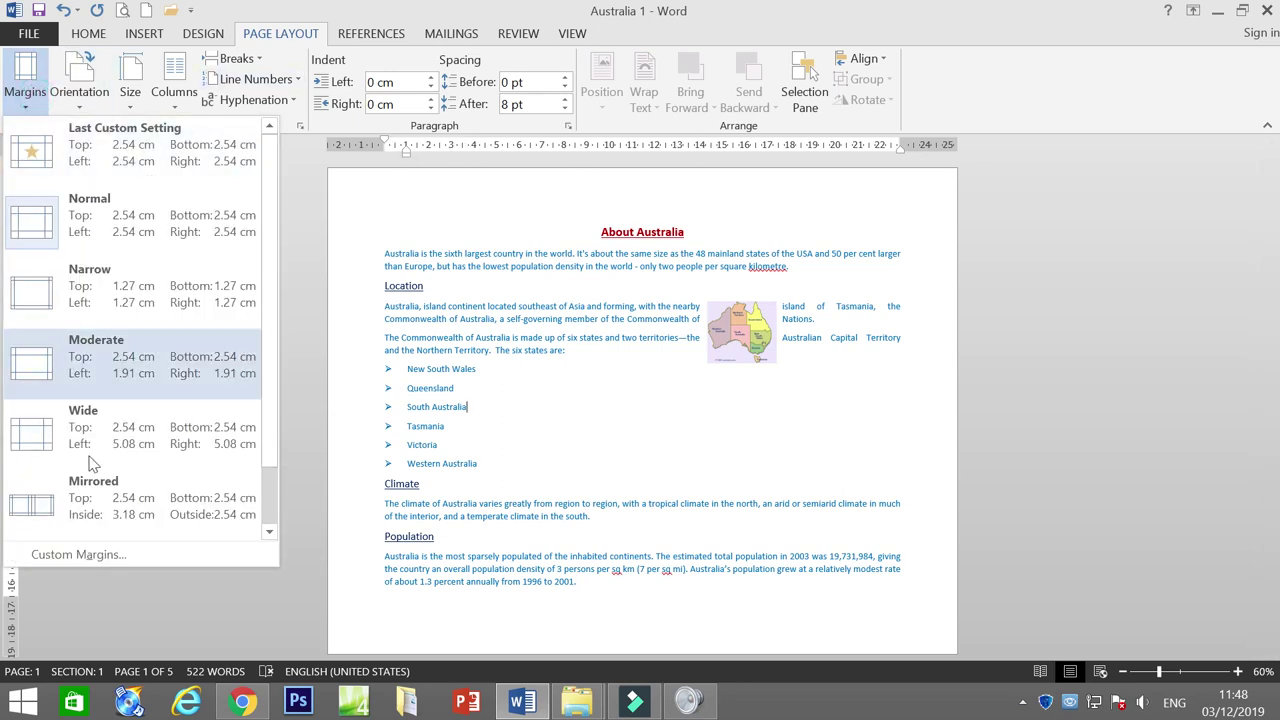
{"action": "left_click", "coordinate": [98, 557]}
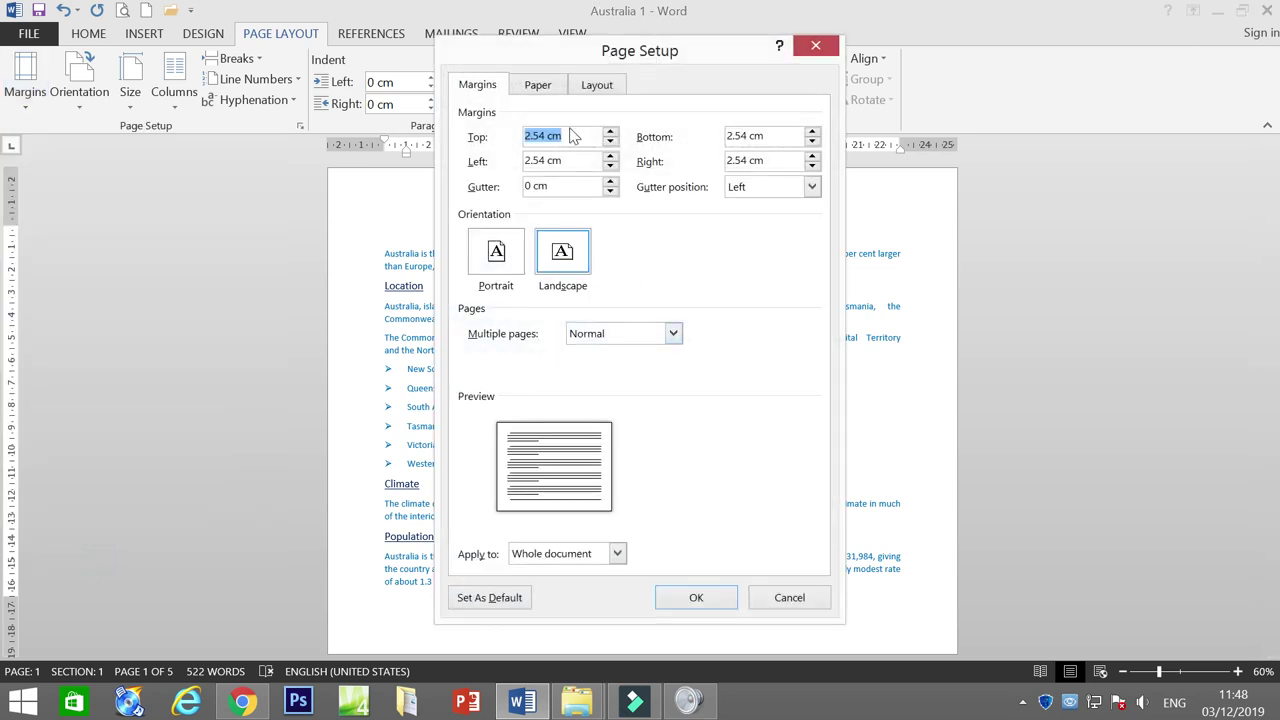
{"action": "type", "text": "1.5"}
{"action": "left_click_drag", "start_coordinate": [562, 160], "coordinate": [498, 165]}
{"action": "type", "text": "1"}
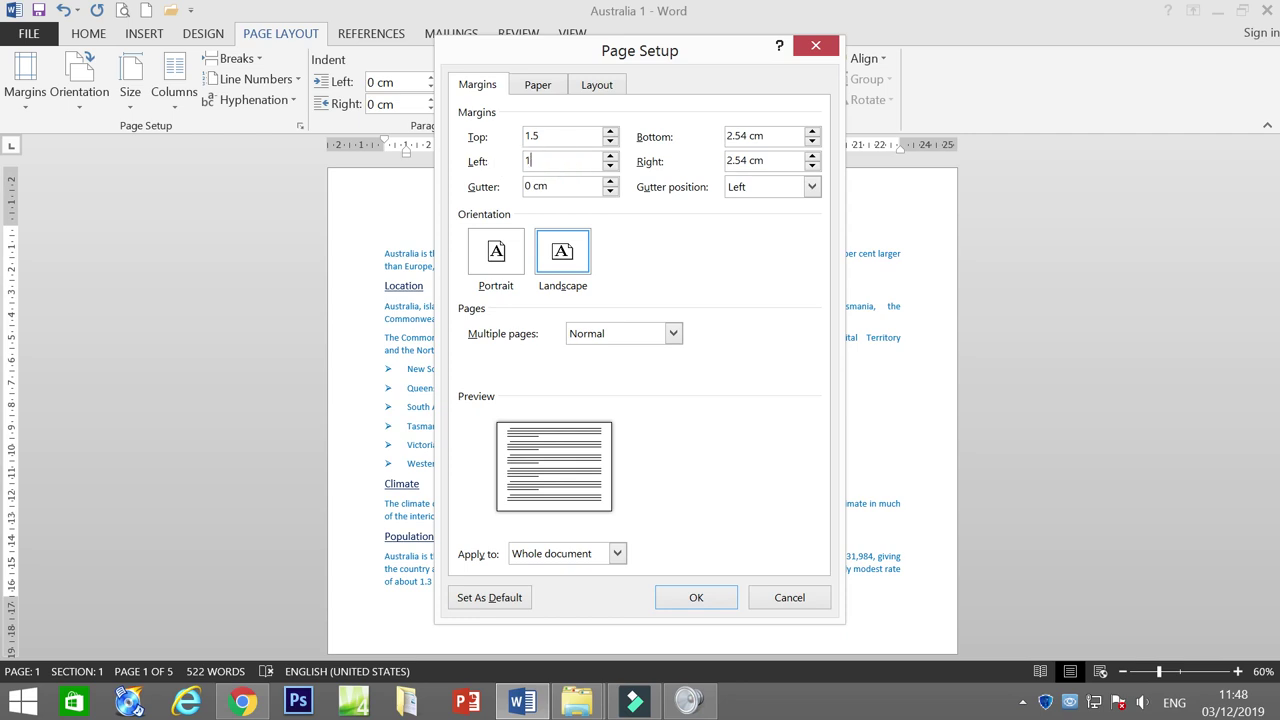
{"action": "double_click", "coordinate": [780, 136]}
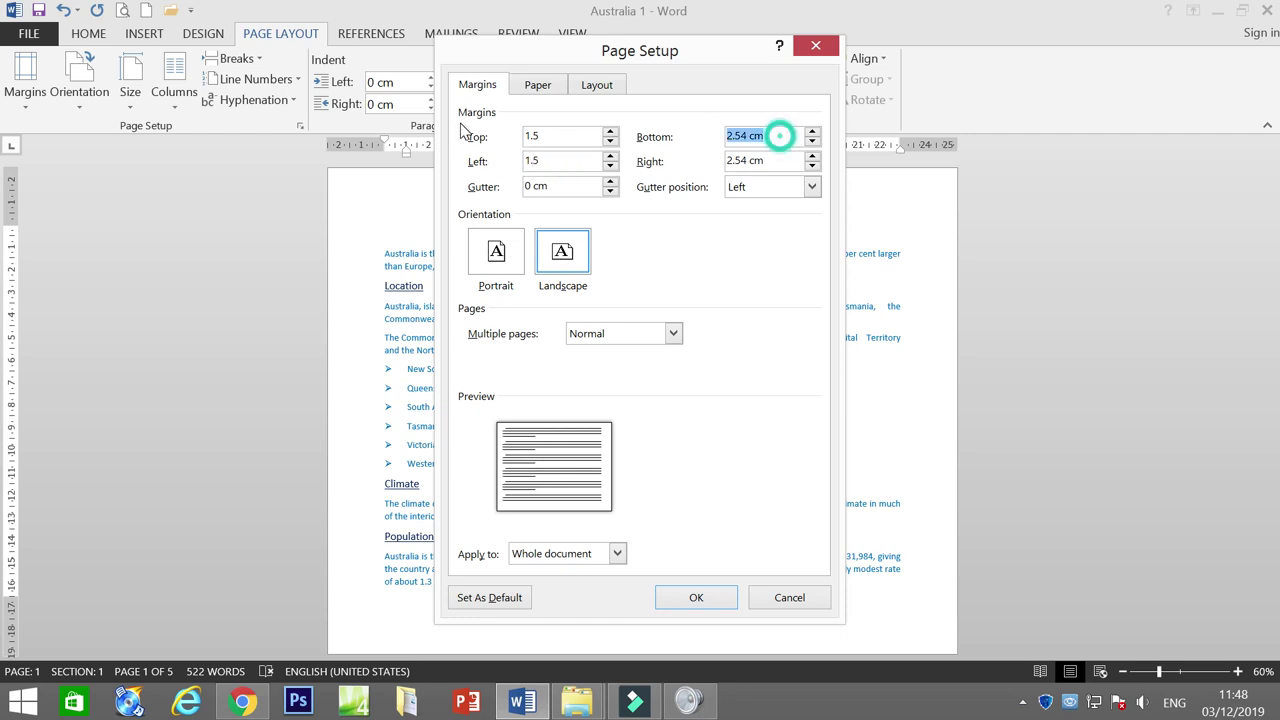
{"action": "type", "text": "1.5"}
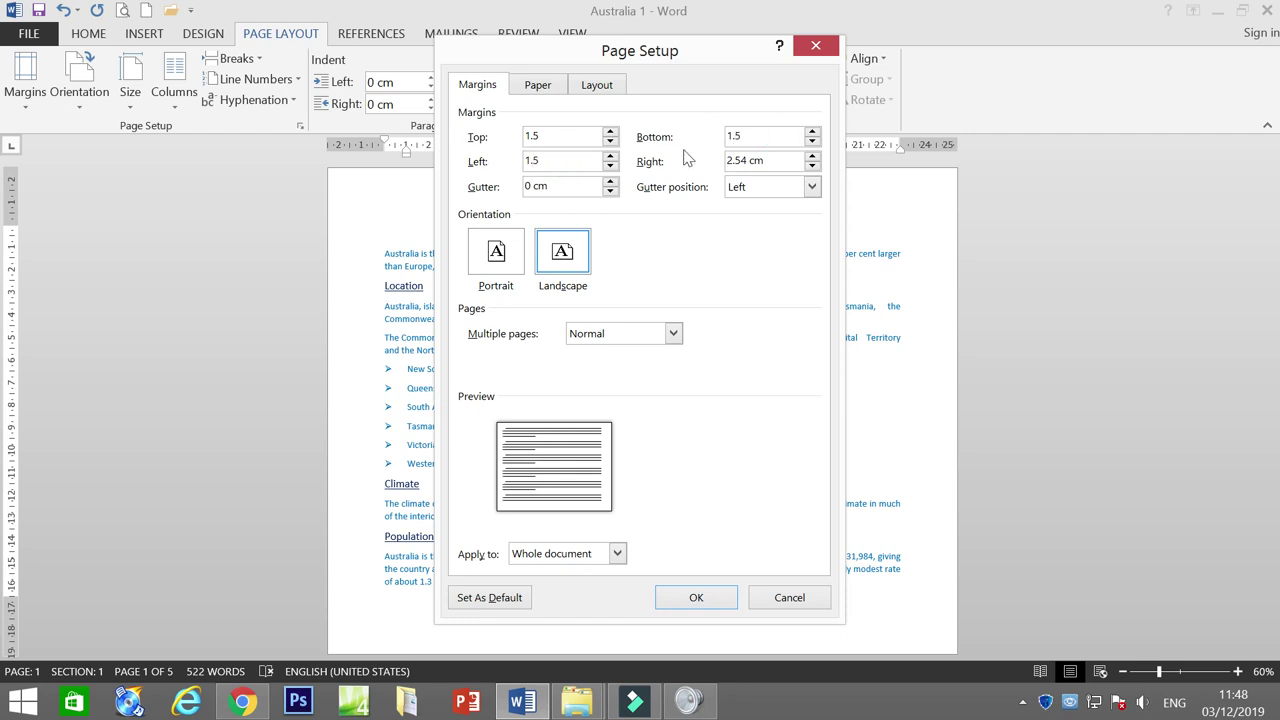
{"action": "double_click", "coordinate": [794, 160]}
{"action": "type", "text": "1.5"}
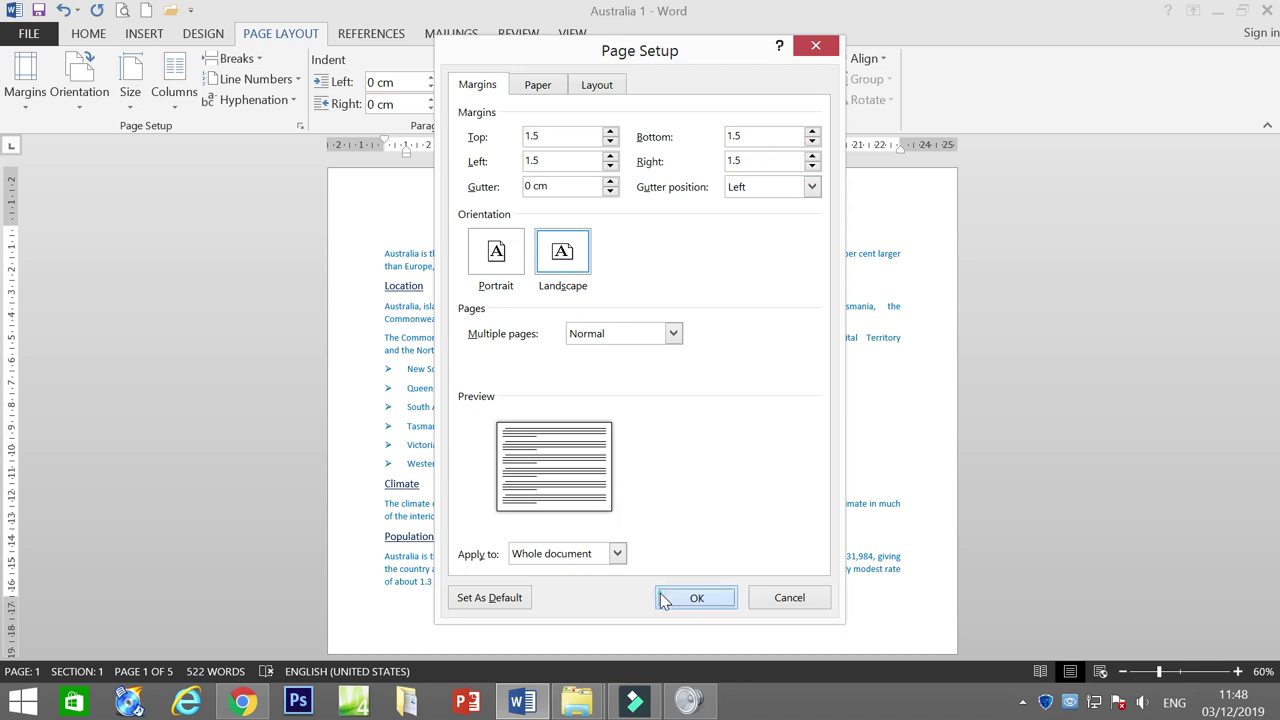
{"action": "left_click", "coordinate": [665, 595]}
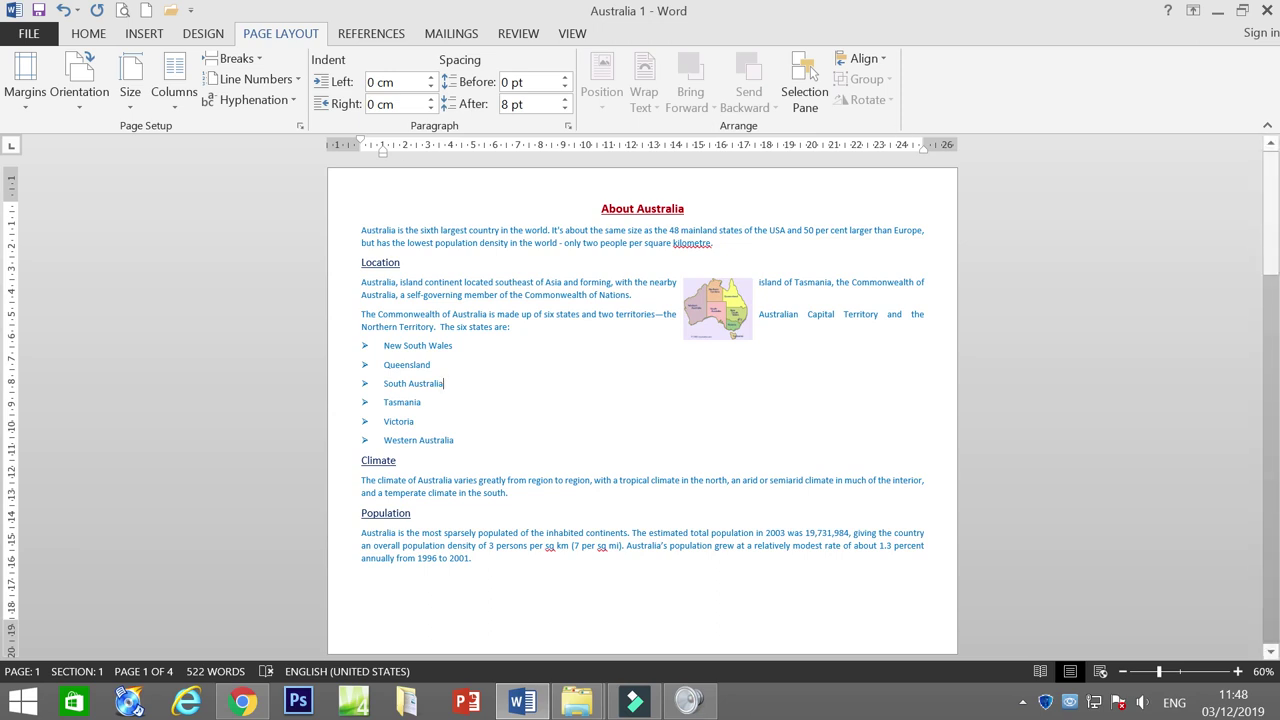
Lay out the document text in two columns
{"action": "scroll", "coordinate": [642, 400], "scroll_direction": "down", "scroll_amount": 3}
{"action": "scroll", "coordinate": [642, 400], "scroll_direction": "down", "scroll_amount": 3}
{"action": "scroll", "coordinate": [642, 400], "scroll_direction": "up", "scroll_amount": 6}
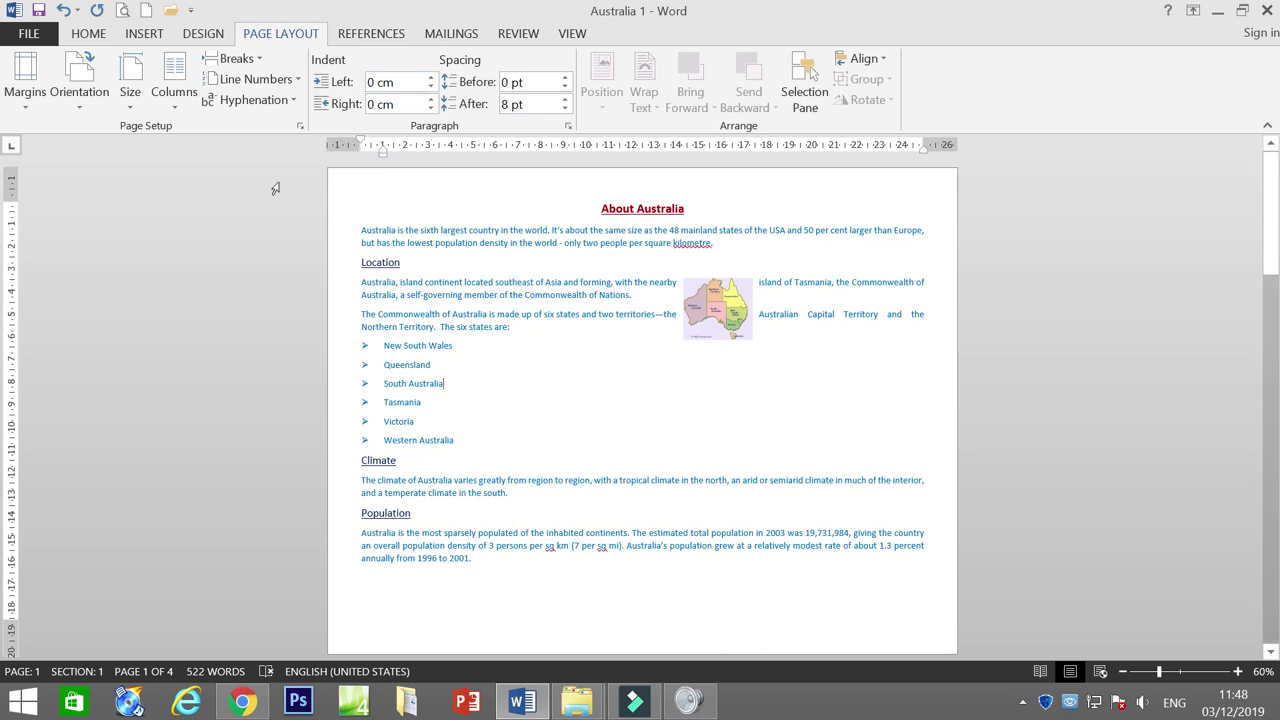
{"action": "left_click", "coordinate": [177, 92]}
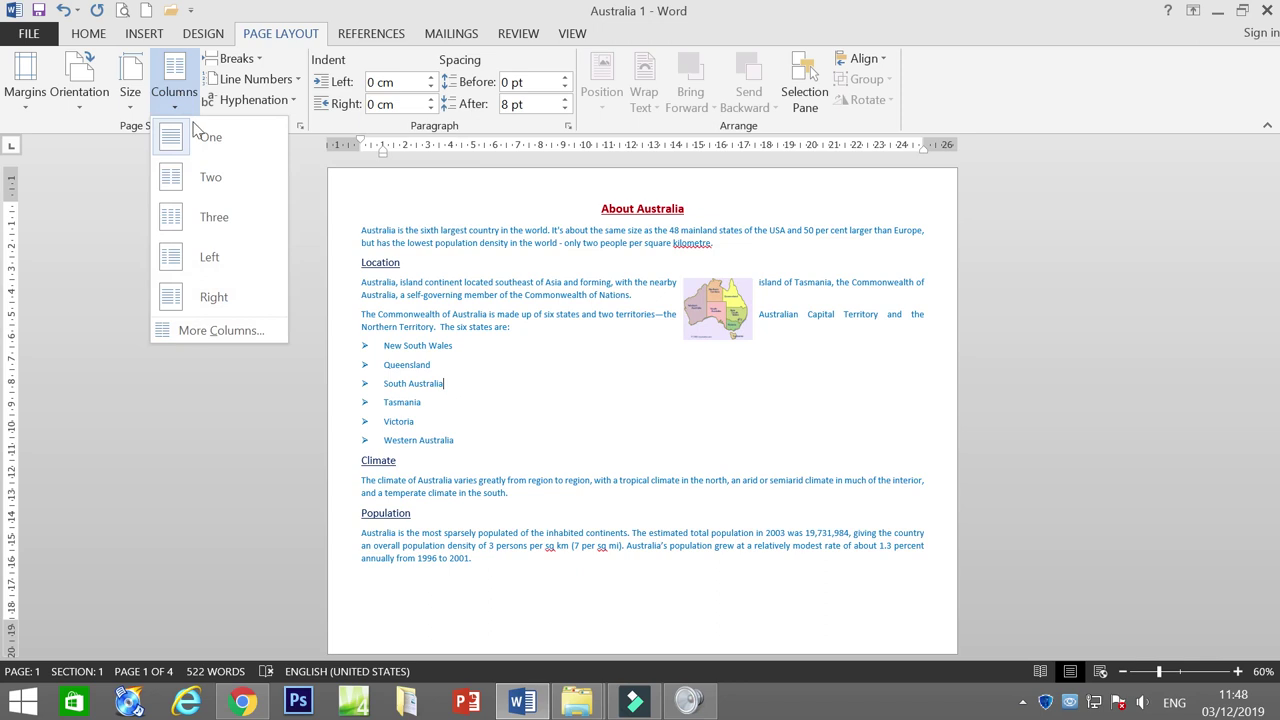
{"action": "left_click", "coordinate": [210, 180]}
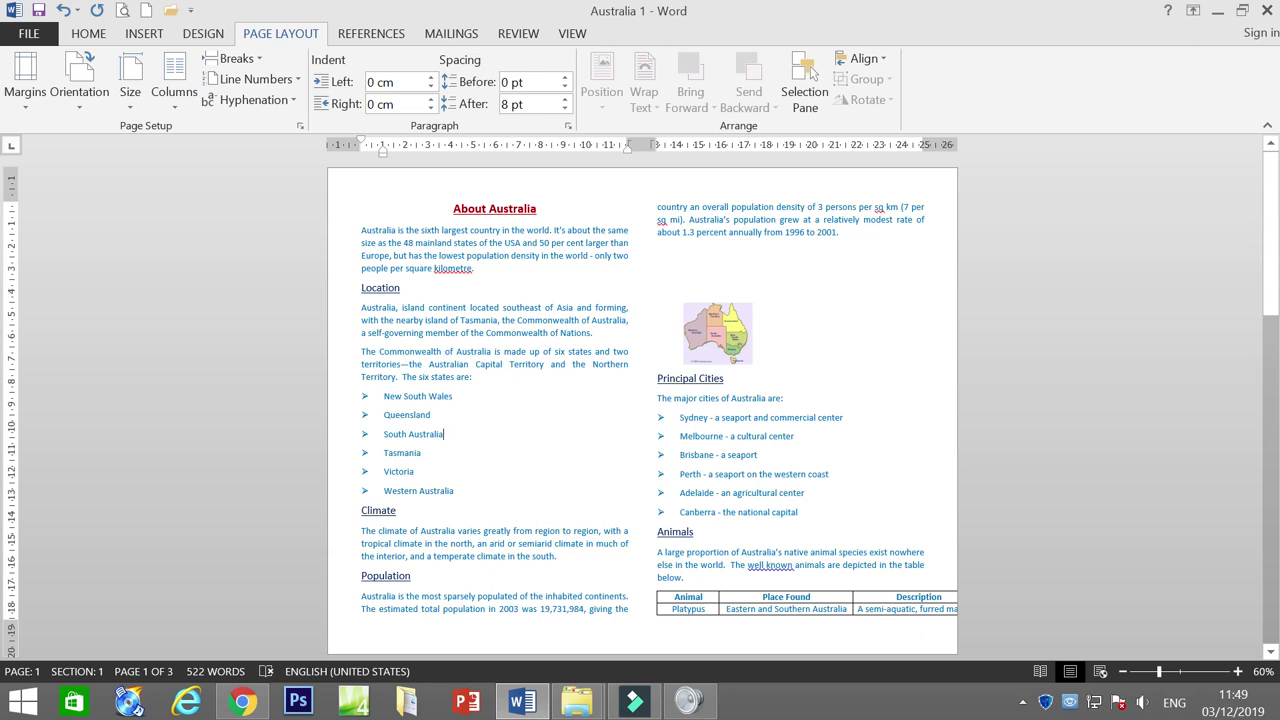
Move the Population heading and its text to the start of the second column on the first page
{"action": "left_click", "coordinate": [361, 576]}
{"action": "left_click", "coordinate": [360, 577]}
{"action": "key", "text": "ctrl+shift+Return"}
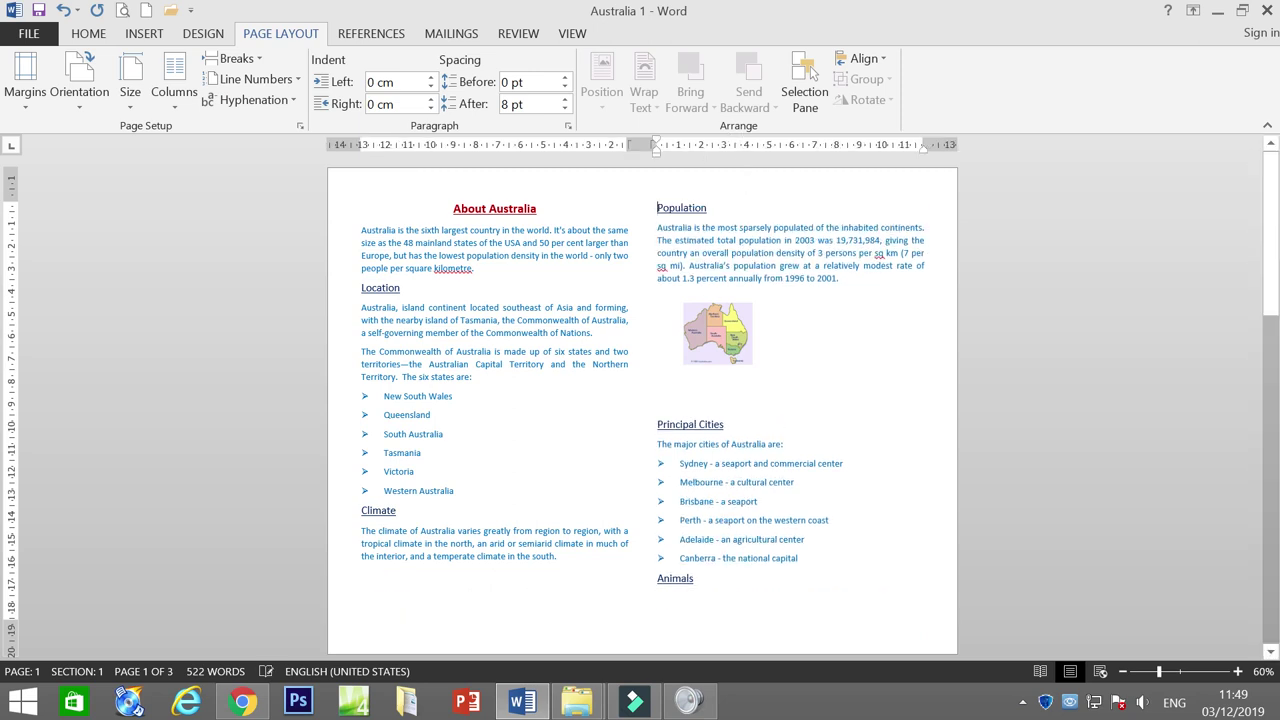
Insert blank lines before the Animals heading to push it onto the second page with its paragraph and table
{"action": "scroll", "coordinate": [812, 75], "scroll_direction": "down", "scroll_amount": 2}
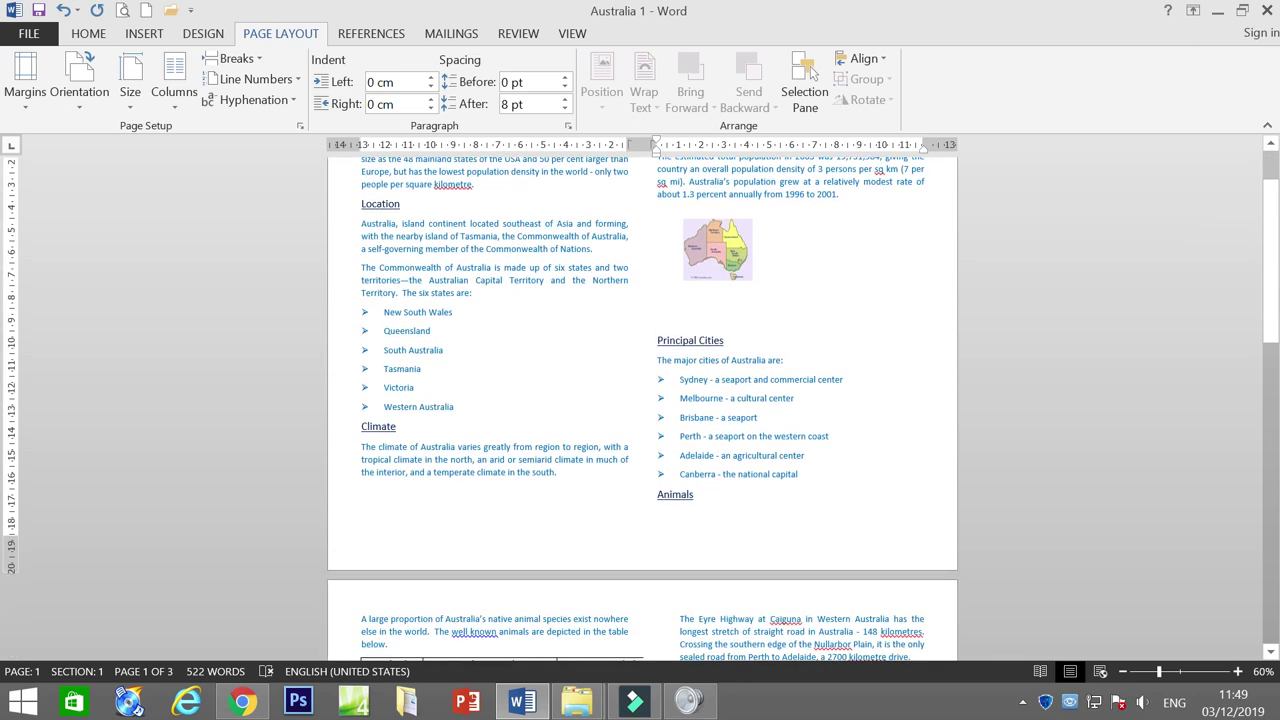
{"action": "left_click", "coordinate": [658, 467]}
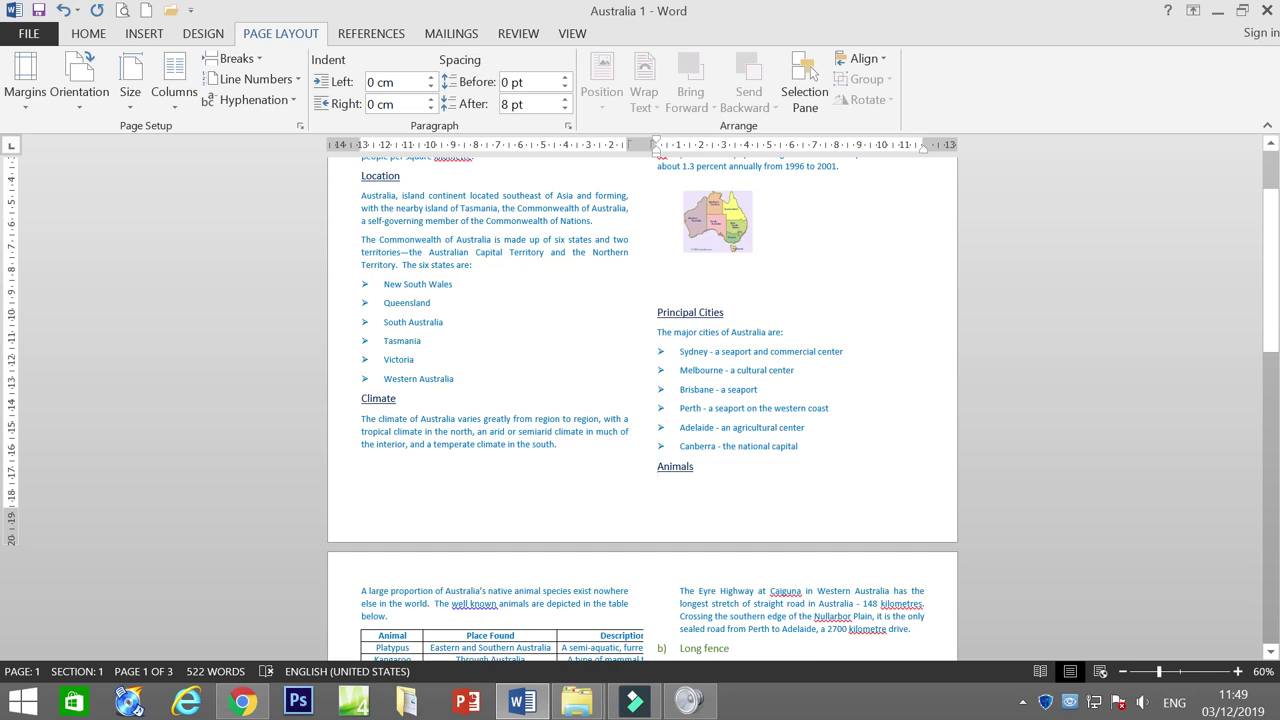
{"action": "scroll", "coordinate": [576, 598], "scroll_direction": "down", "scroll_amount": 1}
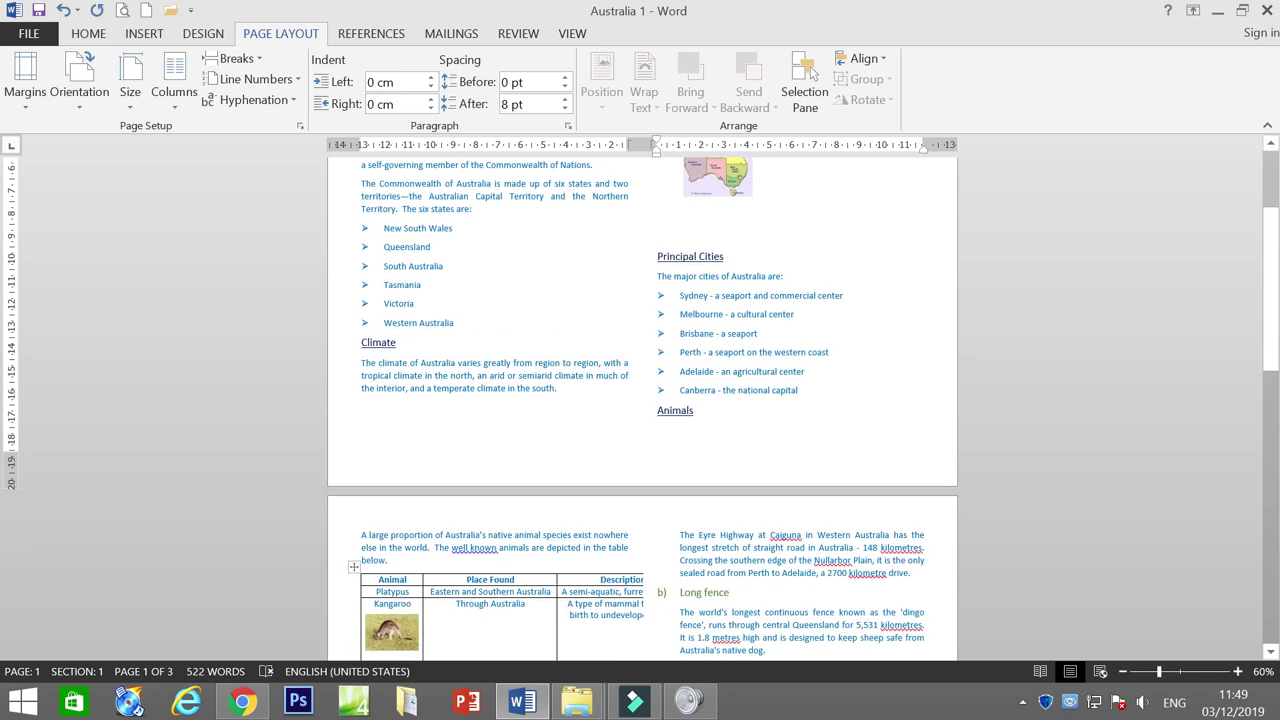
{"action": "key", "text": "Return"}
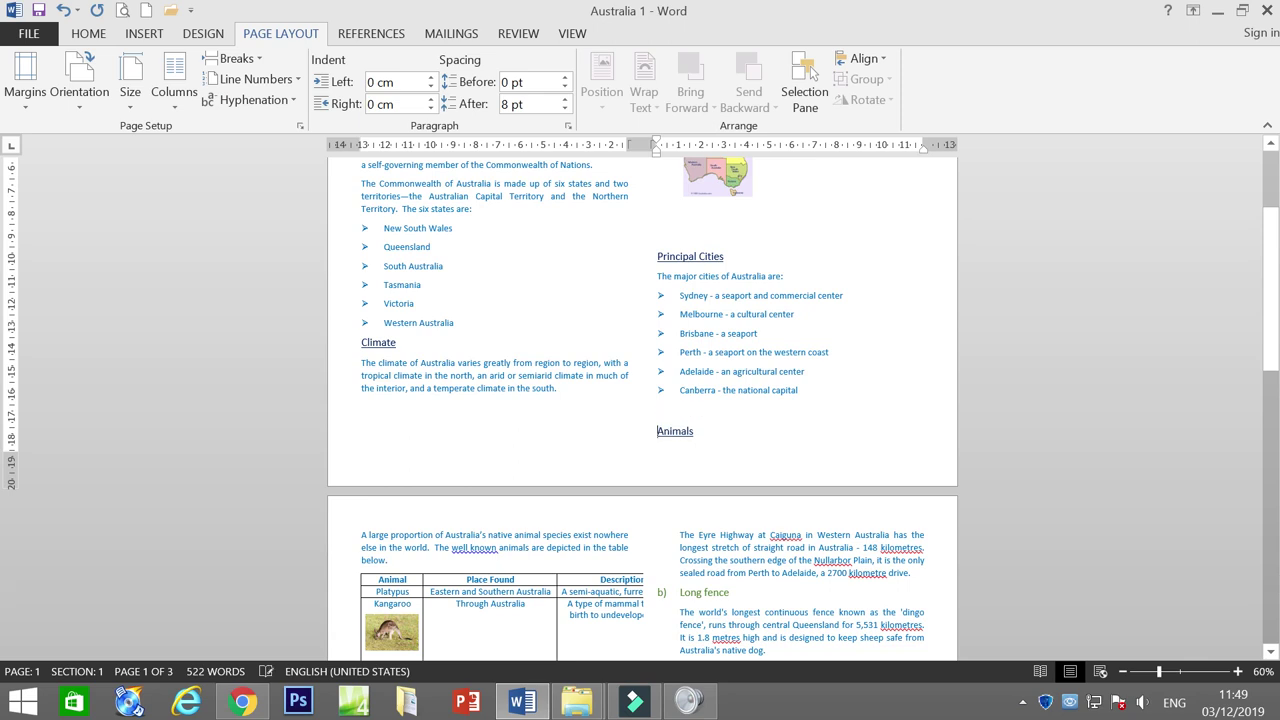
{"action": "key", "text": "Return"}
Delete the empty lines between the animals table and the Offbeat facts heading on the second page
{"action": "scroll", "coordinate": [640, 400], "scroll_direction": "down", "scroll_amount": 6}
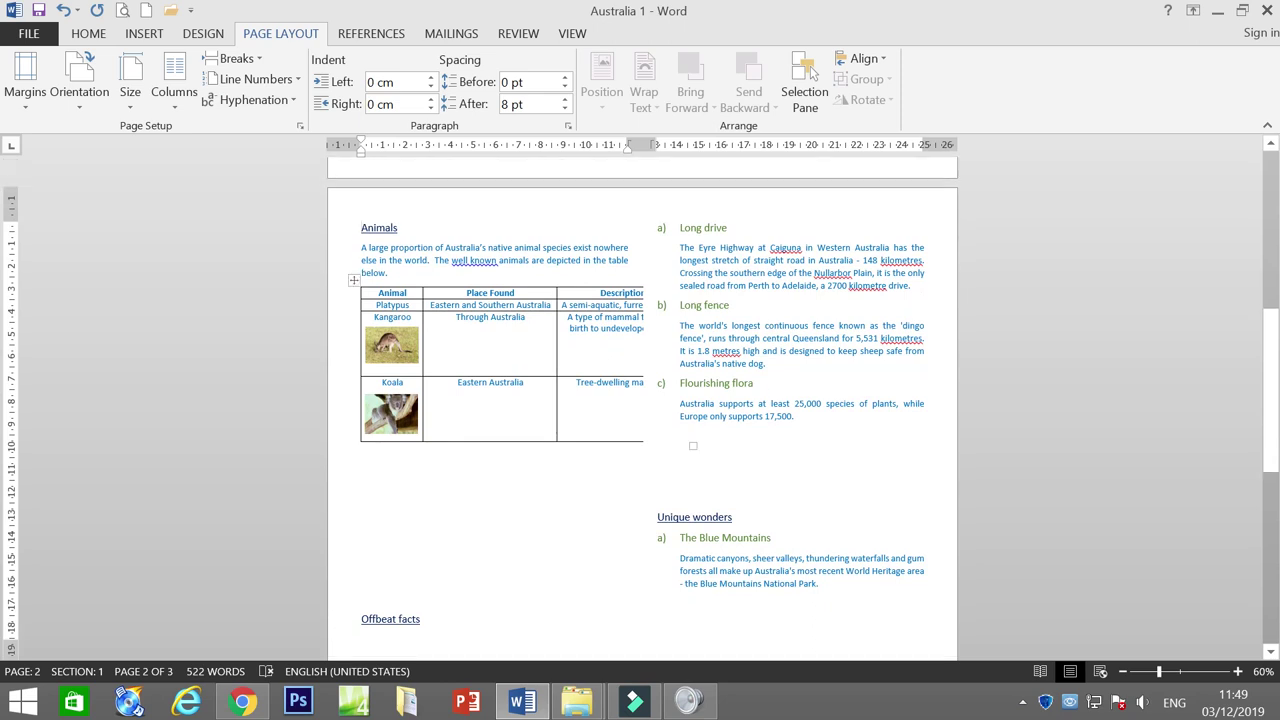
{"action": "left_click", "coordinate": [680, 228]}
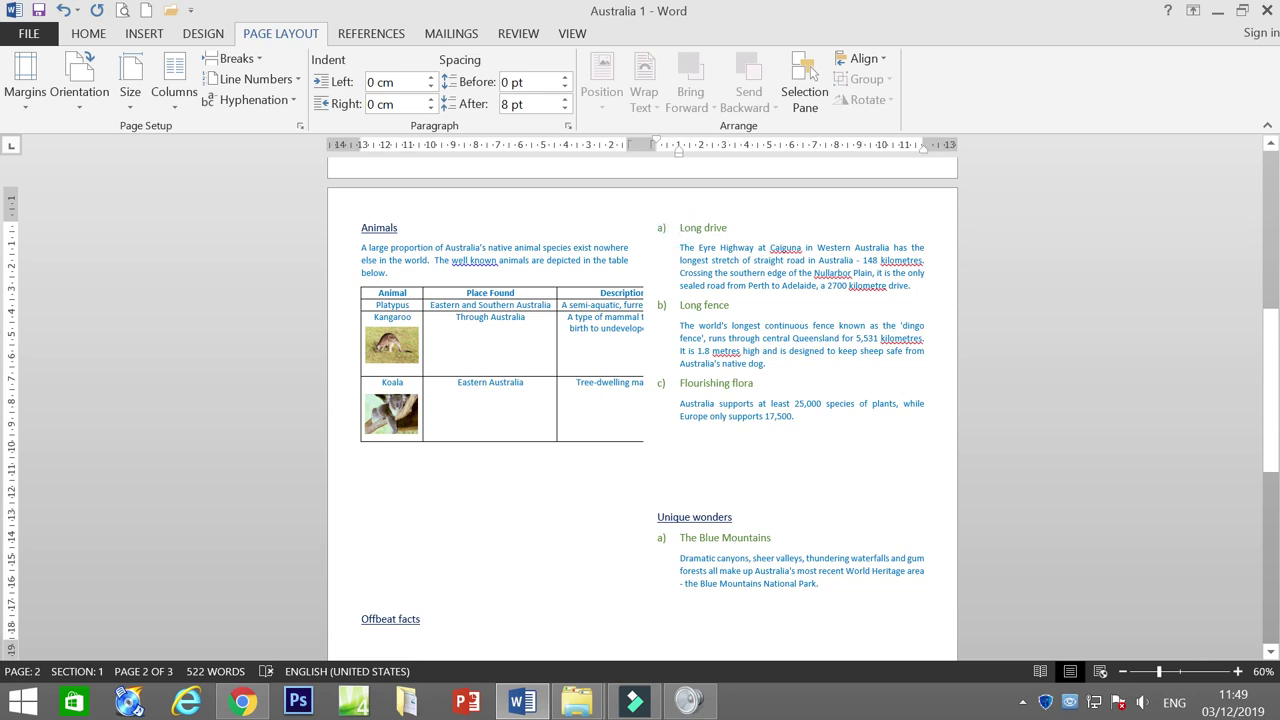
{"action": "left_click", "coordinate": [360, 619]}
{"action": "key", "text": "BackSpace"}
{"action": "key", "text": "BackSpace"}
{"action": "key", "text": "BackSpace"}
{"action": "key", "text": "BackSpace"}
{"action": "key", "text": "BackSpace"}
{"action": "key", "text": "BackSpace"}
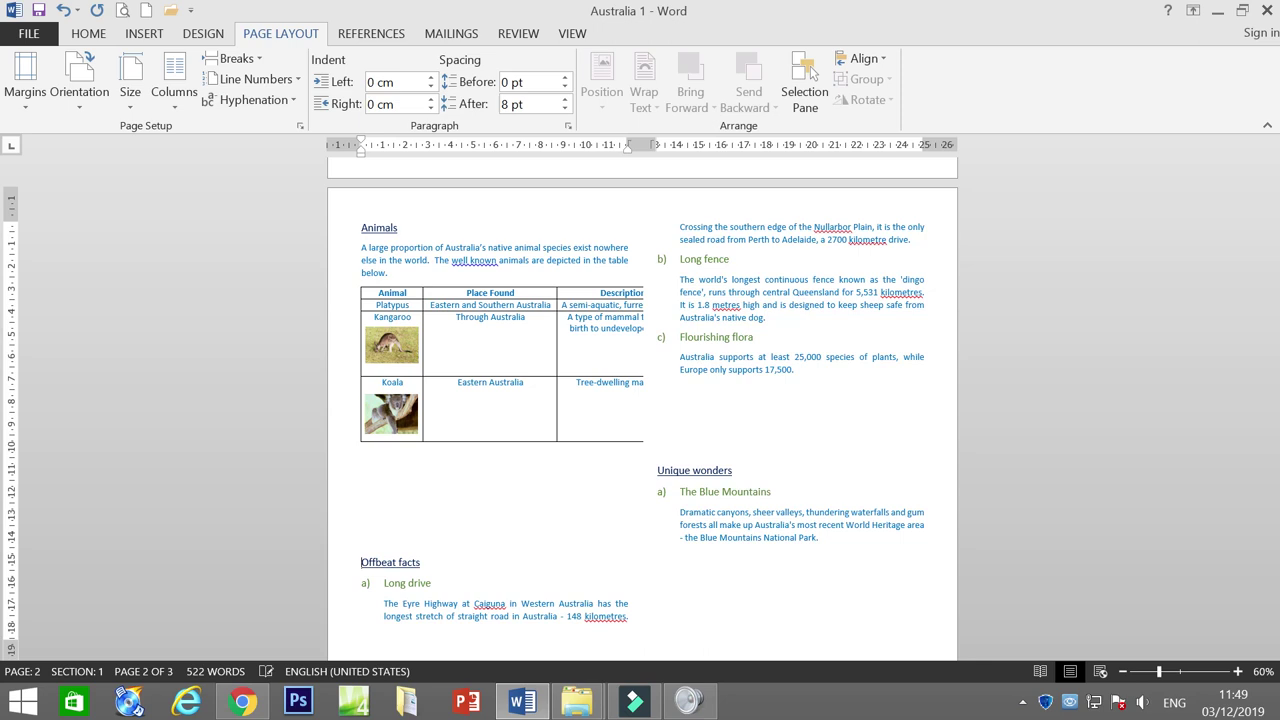
{"action": "key", "text": "BackSpace"}
{"action": "key", "text": "BackSpace"}
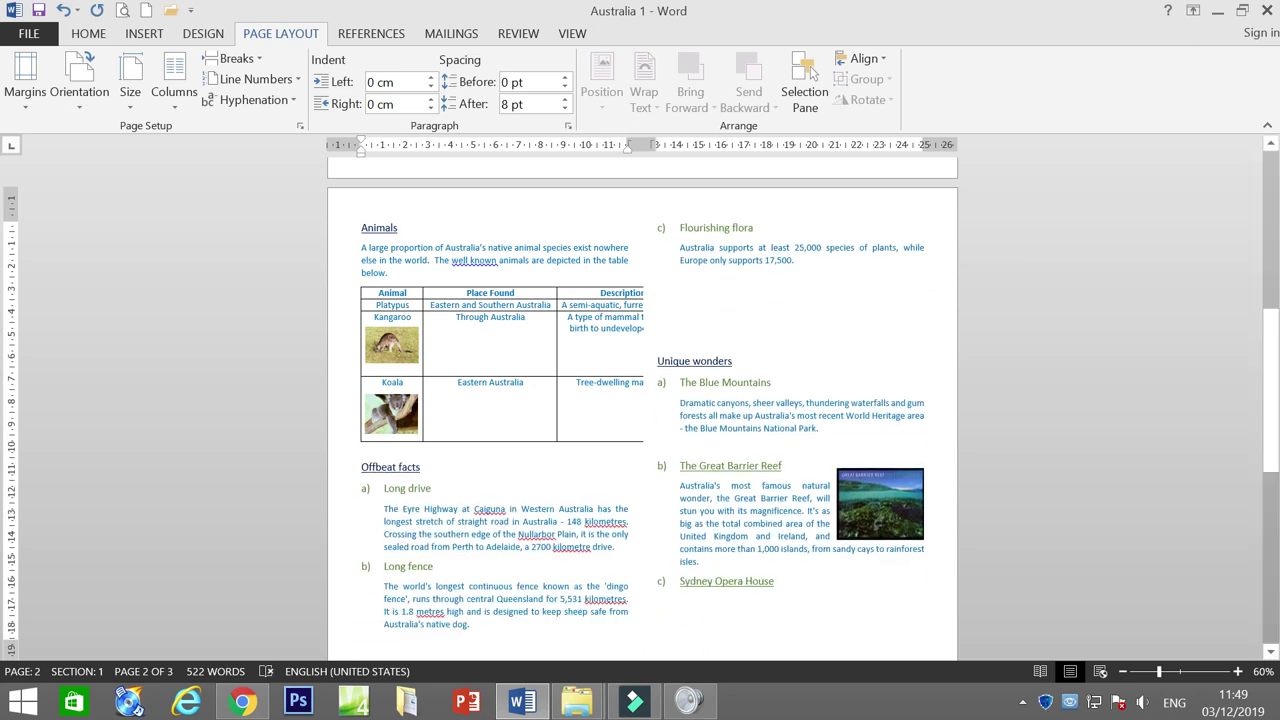
Delete an empty line above the Principal Cities heading and push the Animals heading back onto the second page
{"action": "scroll", "coordinate": [640, 400], "scroll_direction": "up", "scroll_amount": 5}
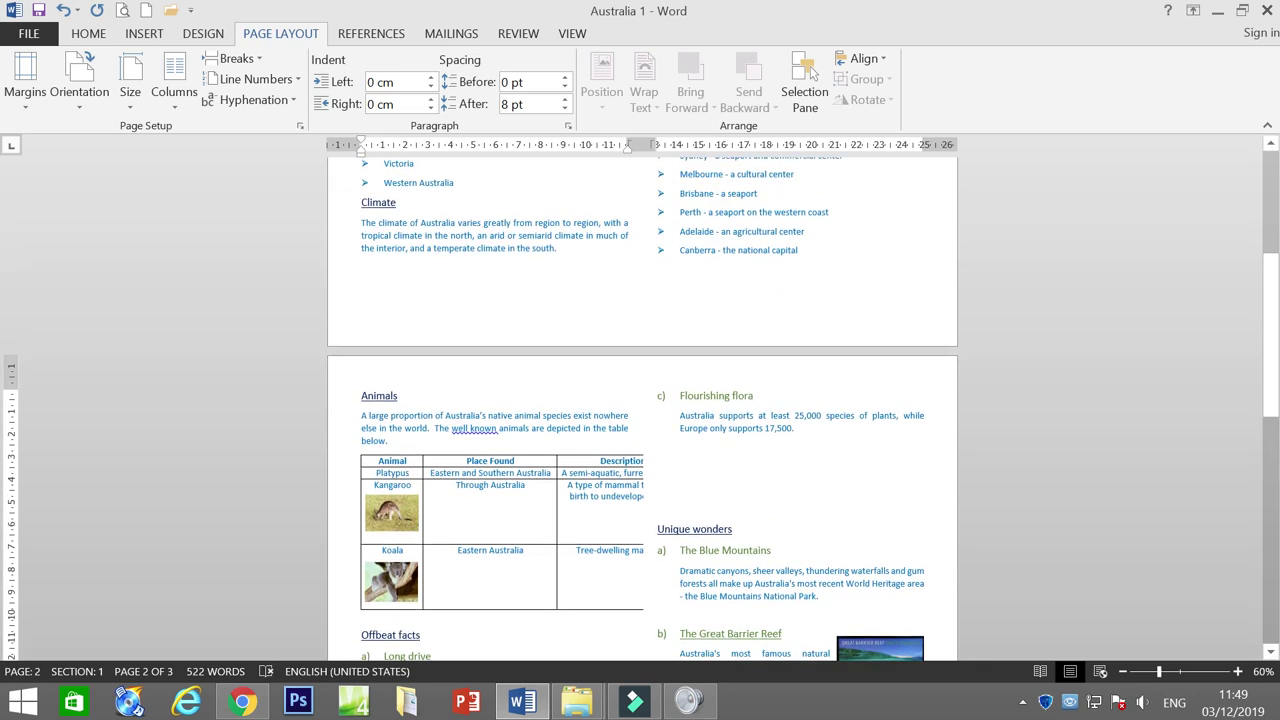
{"action": "left_click", "coordinate": [720, 237]}
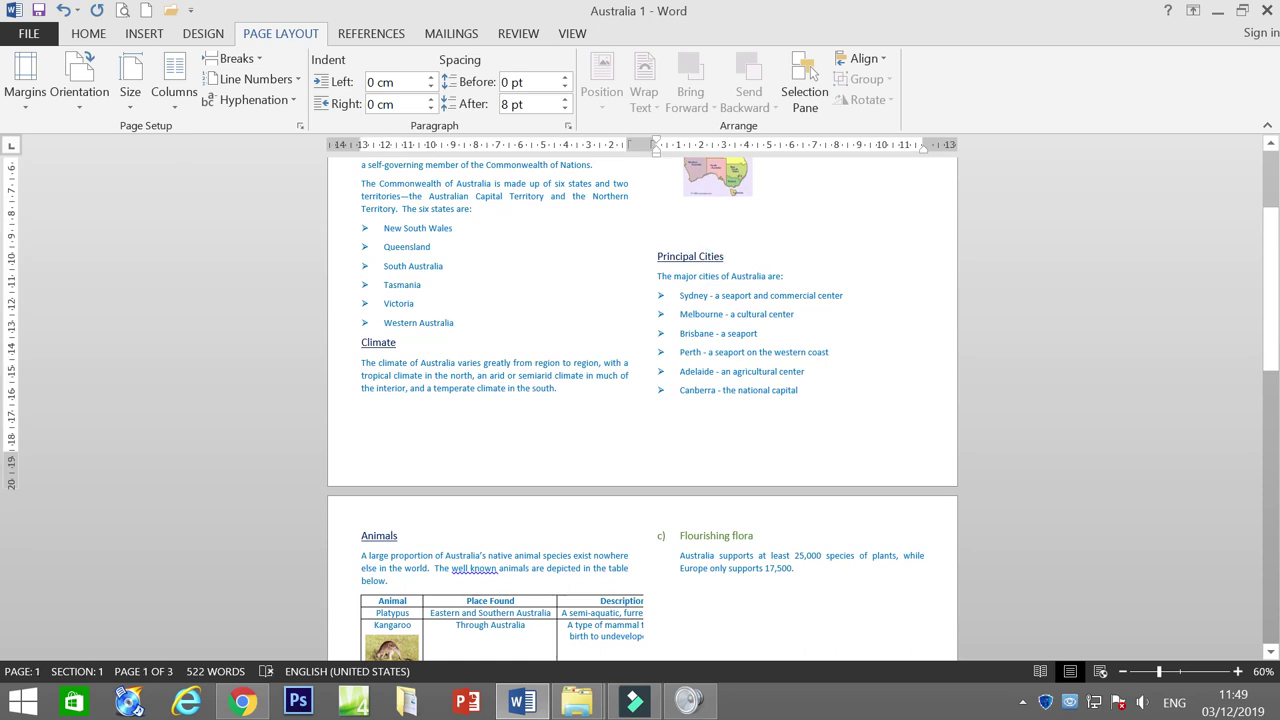
{"action": "key", "text": "Delete"}
{"action": "scroll", "coordinate": [640, 400], "scroll_direction": "up", "scroll_amount": 3}
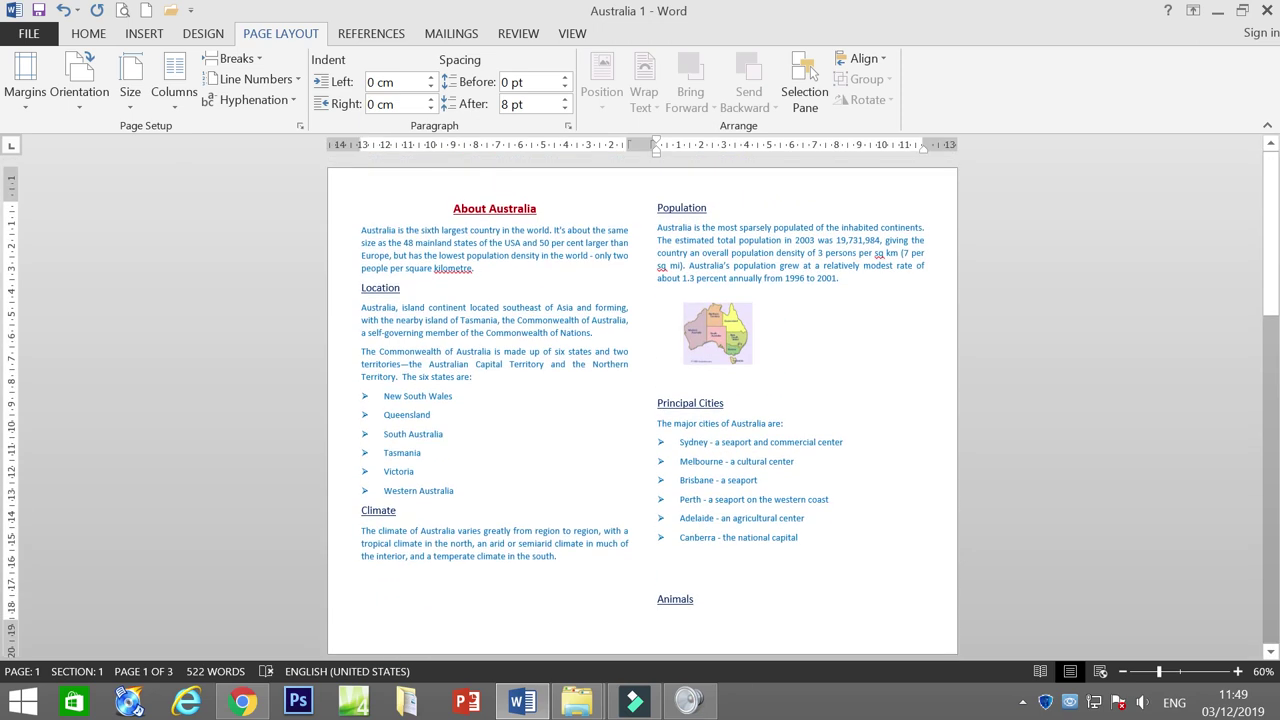
{"action": "scroll", "coordinate": [640, 400], "scroll_direction": "down", "scroll_amount": 3}
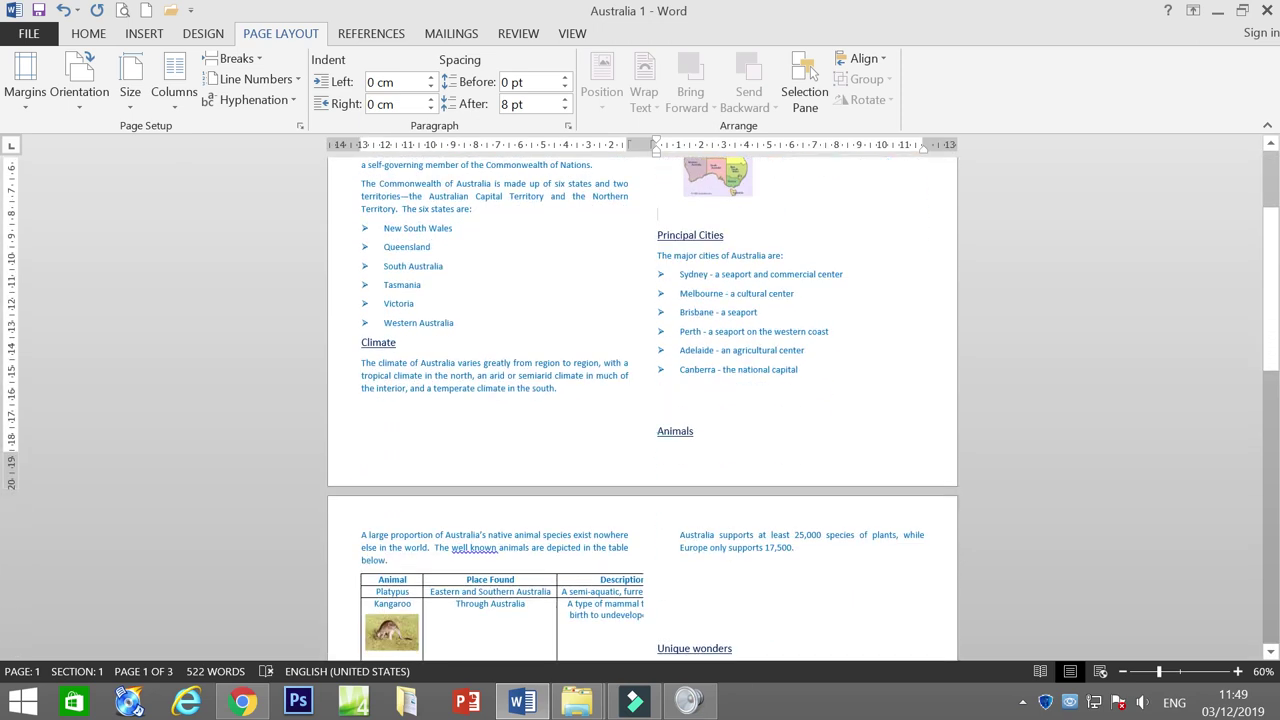
{"action": "key", "text": "ctrl+Return"}
Delete the empty lines above the Unique wonders heading on the second page
{"action": "scroll", "coordinate": [640, 400], "scroll_direction": "down", "scroll_amount": 5}
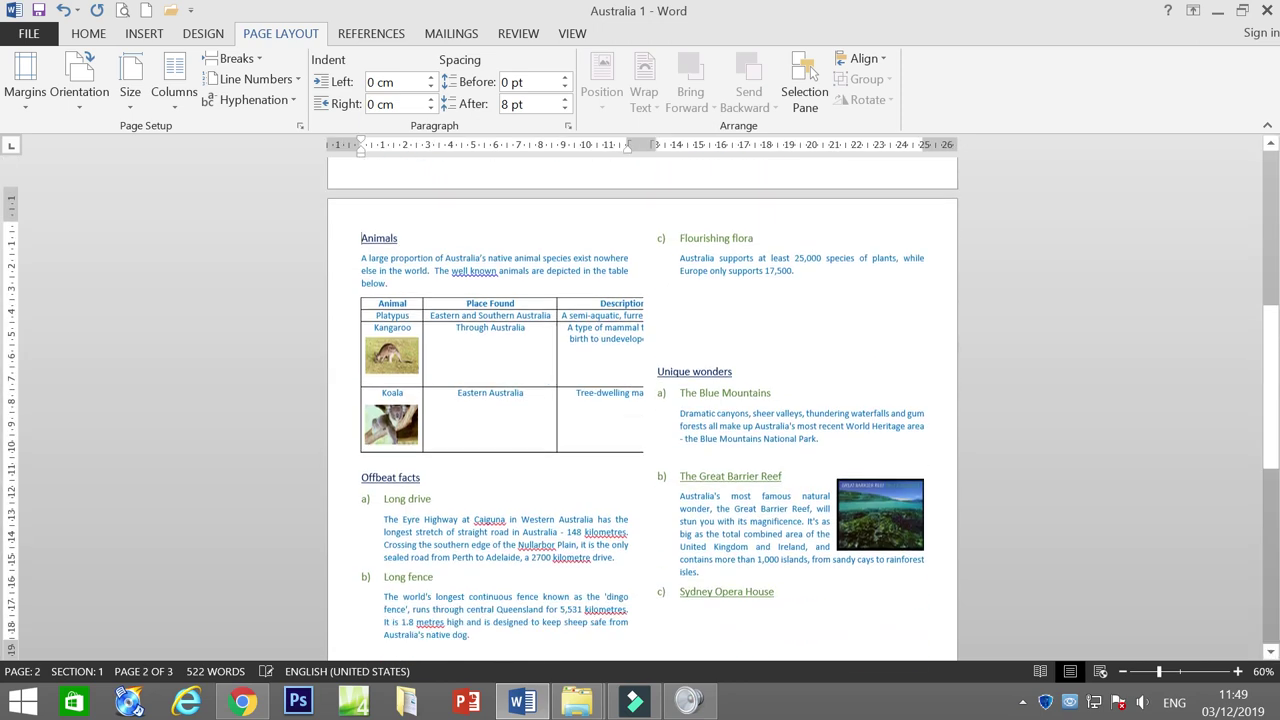
{"action": "left_click", "coordinate": [658, 362]}
{"action": "key", "text": "BackSpace"}
{"action": "key", "text": "BackSpace"}
{"action": "key", "text": "BackSpace"}
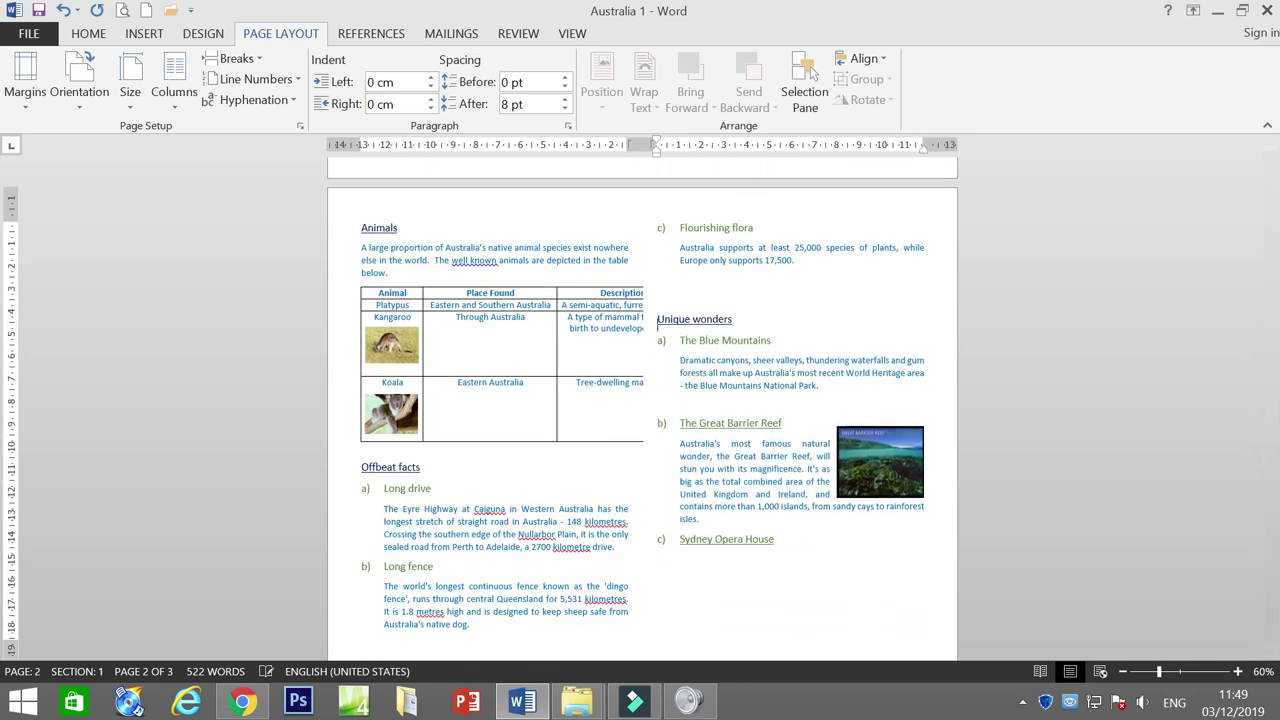
{"action": "key", "text": "BackSpace"}
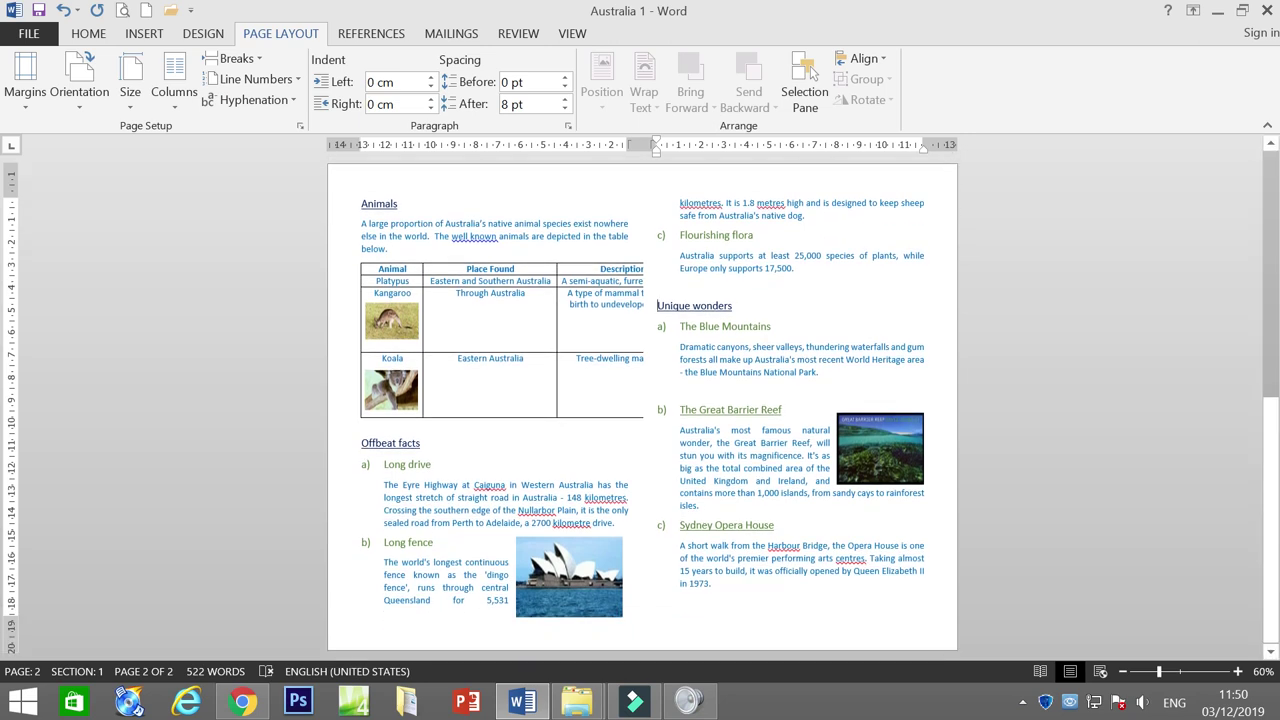
Insert blank lines after the Long drive paragraph to push the Long fence item into the second column
{"action": "left_click", "coordinate": [636, 519]}
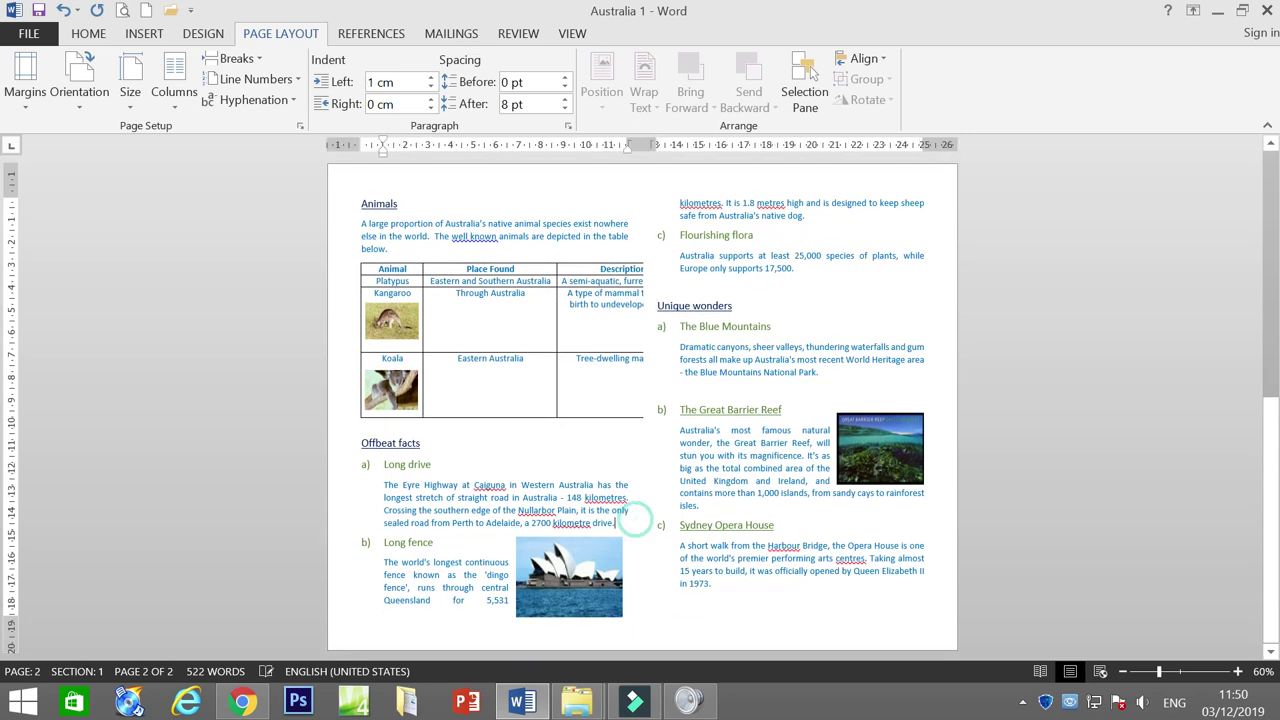
{"action": "key", "text": "Return"}
{"action": "key", "text": "Return"}
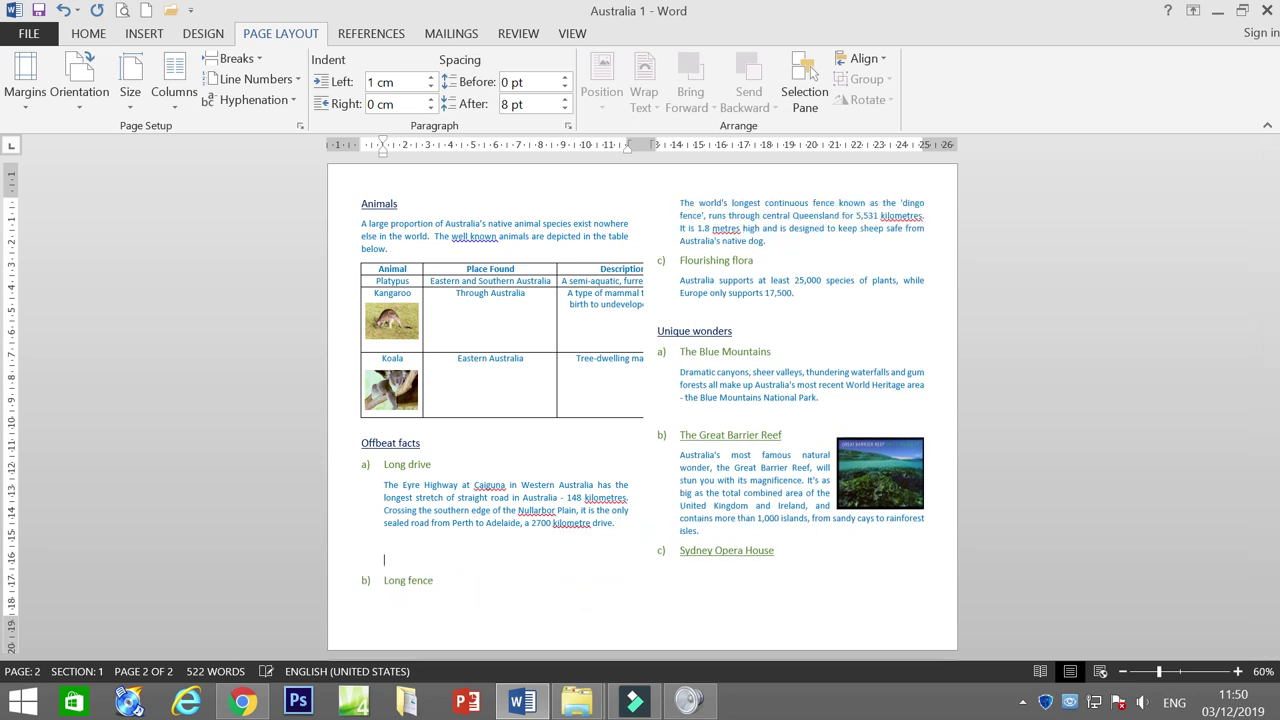
{"action": "key", "text": "Return"}
{"action": "key", "text": "Down"}
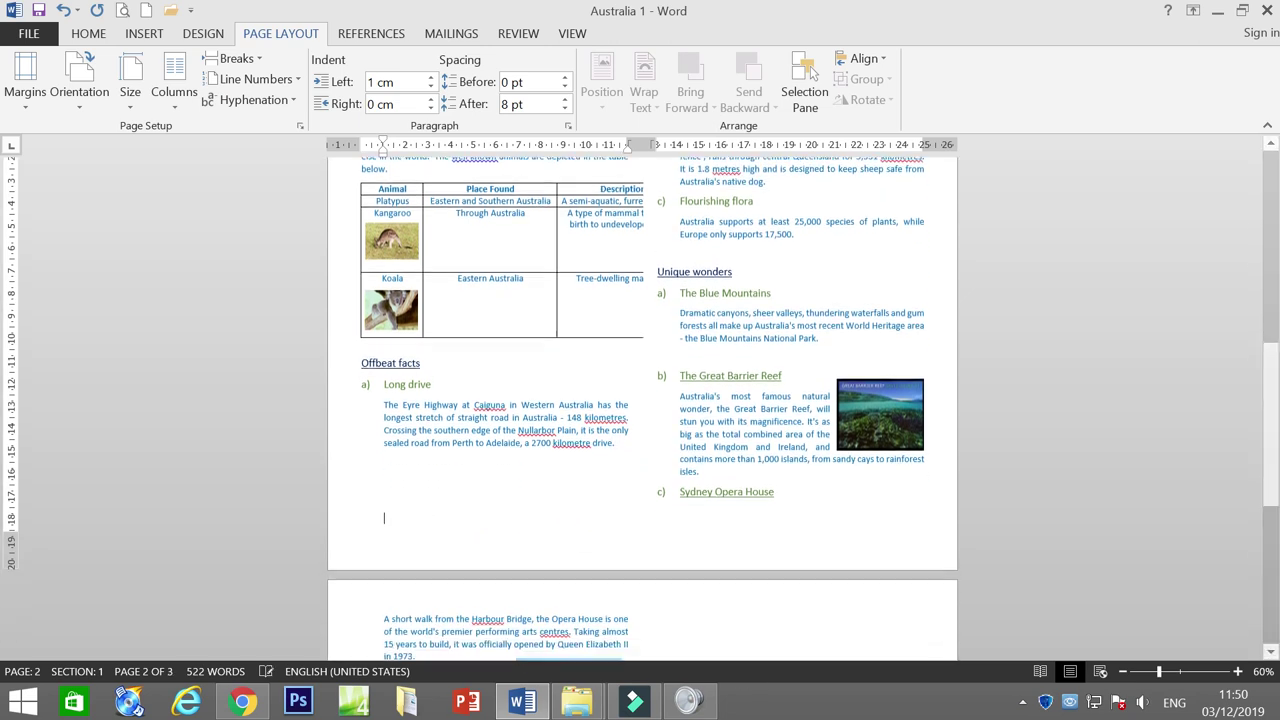
Insert blank lines before the Sydney Opera House item to push it onto the next page
{"action": "key", "text": "Return"}
{"action": "key", "text": "Return"}
{"action": "key", "text": "Return"}
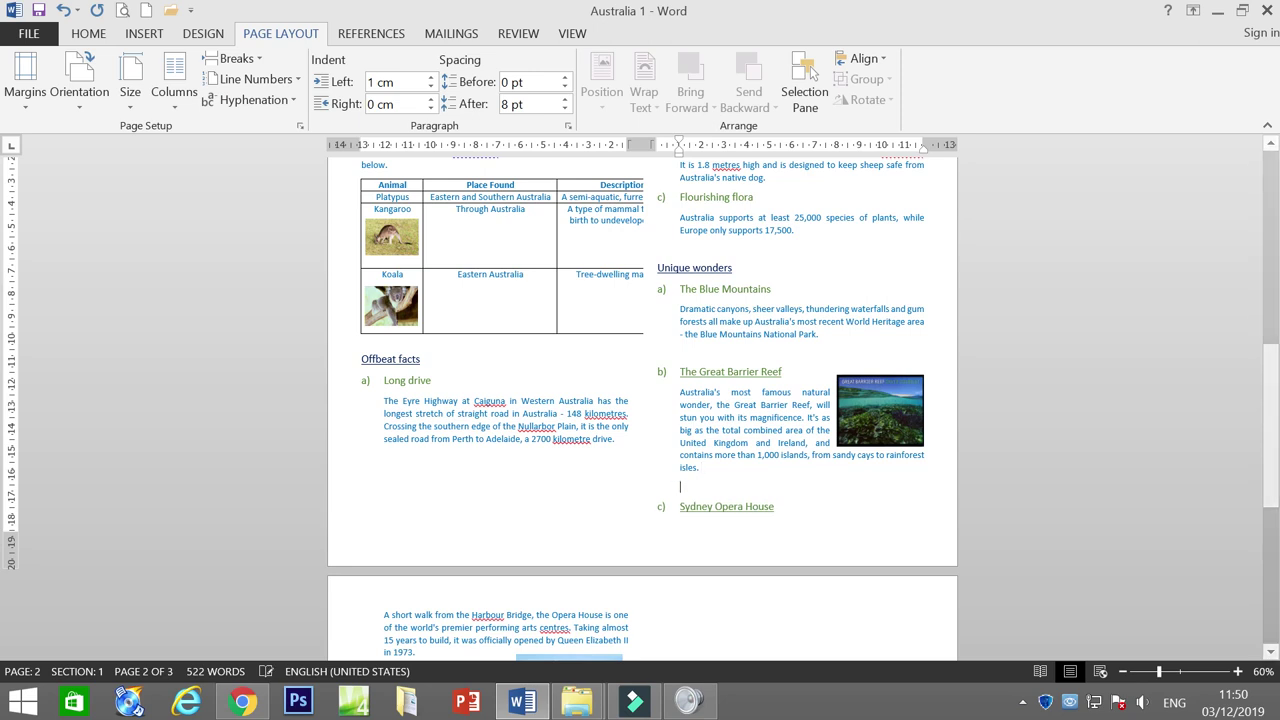
Change the document's paper size to A4 (21 cm x 29.7 cm) and return to the first page
{"action": "scroll", "coordinate": [812, 75], "scroll_direction": "down", "scroll_amount": 5}
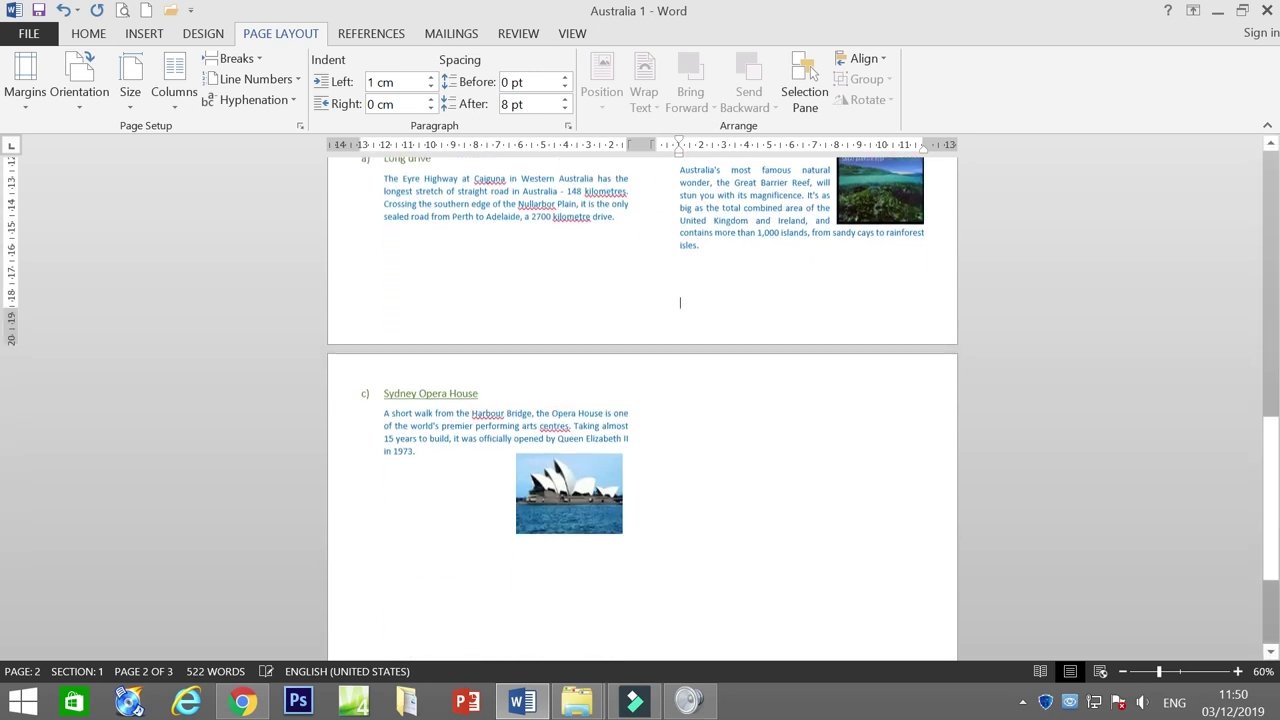
{"action": "scroll", "coordinate": [812, 75], "scroll_direction": "up", "scroll_amount": 3}
{"action": "scroll", "coordinate": [812, 75], "scroll_direction": "up", "scroll_amount": 3}
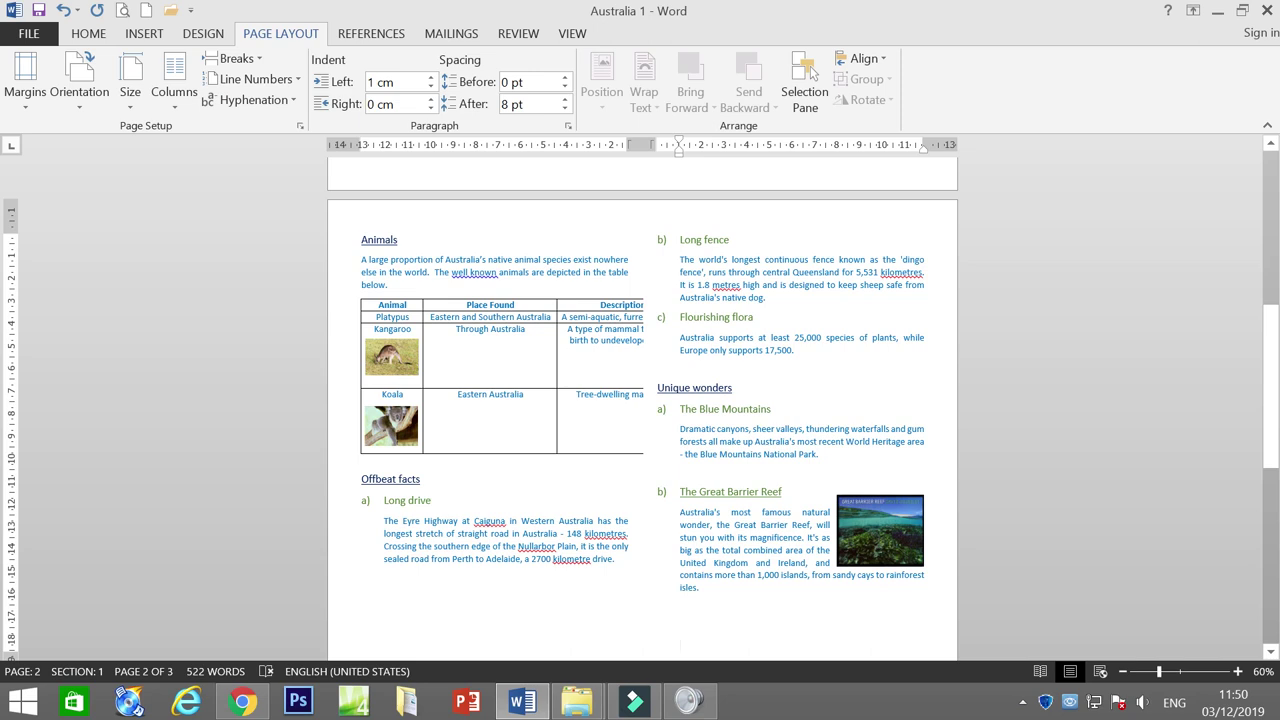
{"action": "left_click", "coordinate": [133, 102]}
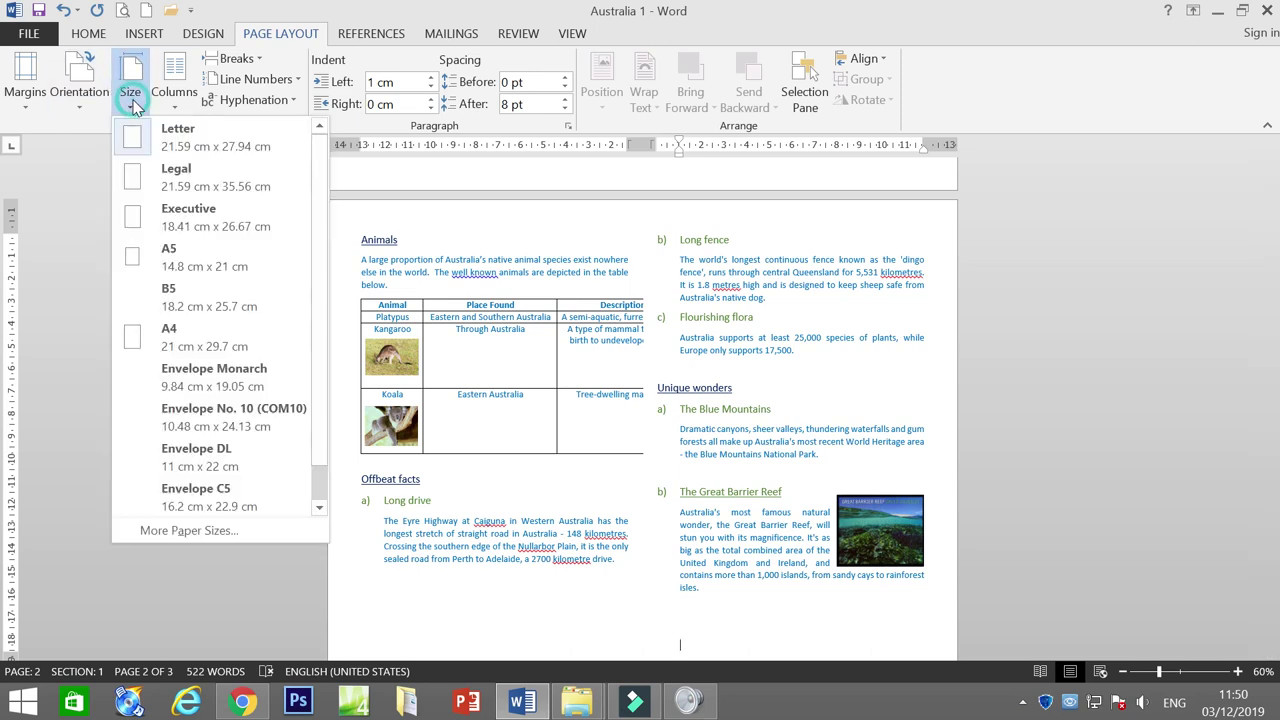
{"action": "left_click", "coordinate": [57, 261]}
{"action": "left_click", "coordinate": [130, 92]}
{"action": "left_click", "coordinate": [167, 336]}
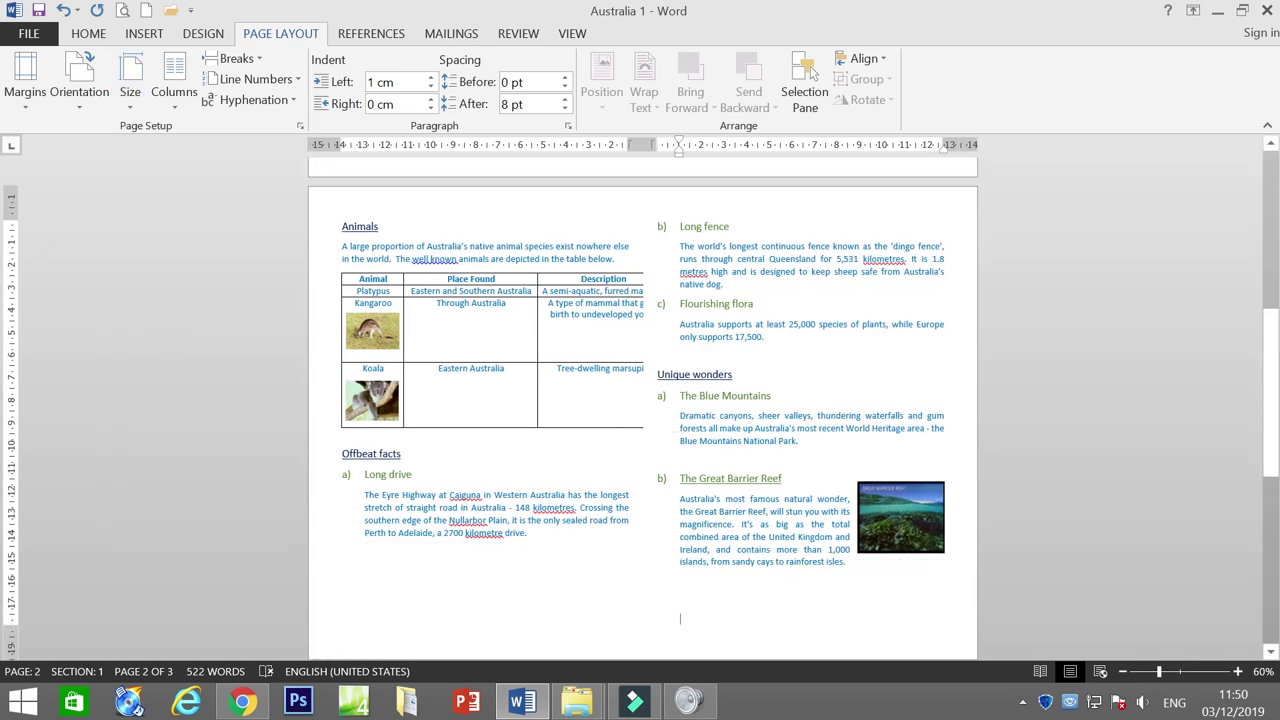
{"action": "scroll", "coordinate": [270, 345], "scroll_direction": "up", "scroll_amount": 8}
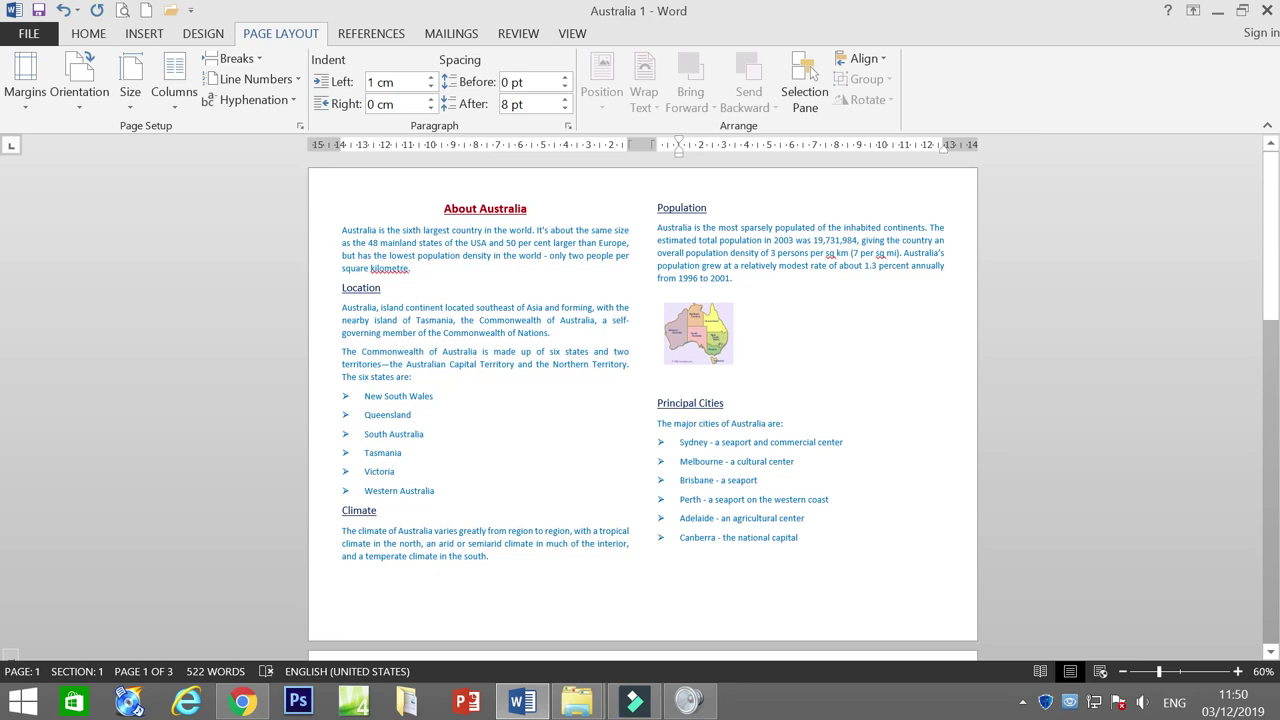
Add a Blank header to the document containing the text "Australia 1" and leave header editing
{"action": "left_click", "coordinate": [146, 34]}
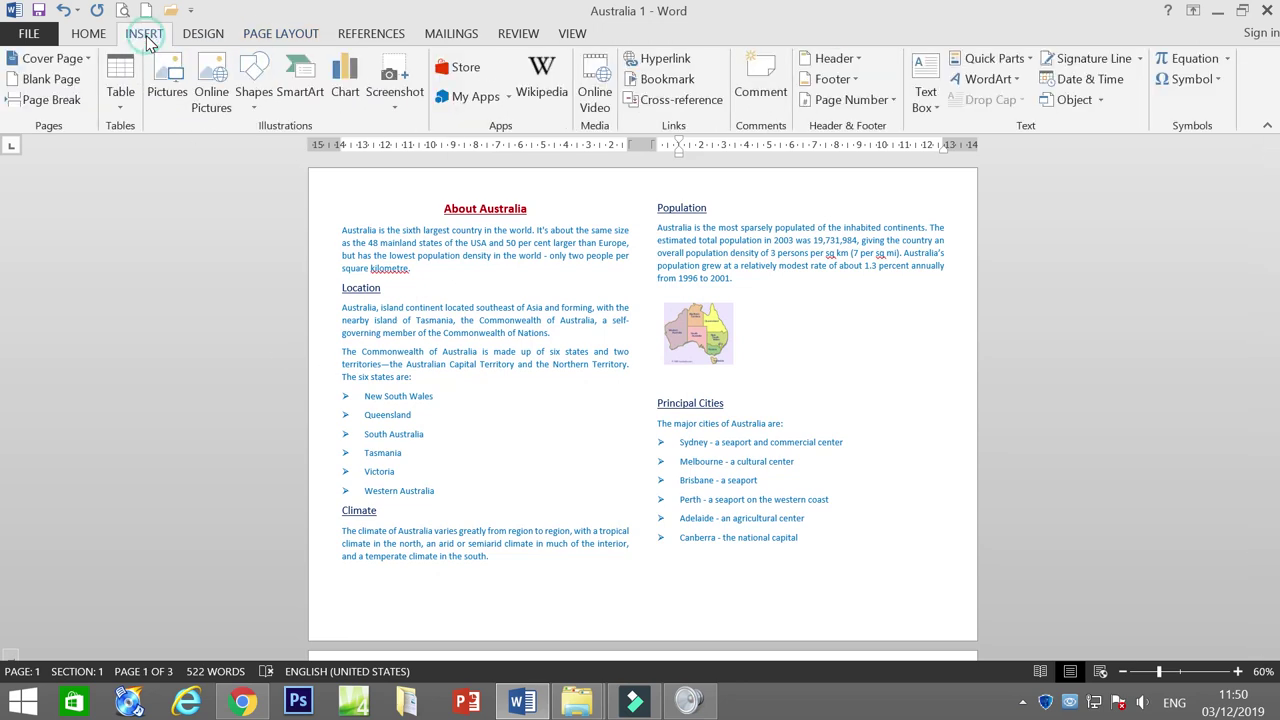
{"action": "left_click", "coordinate": [835, 59]}
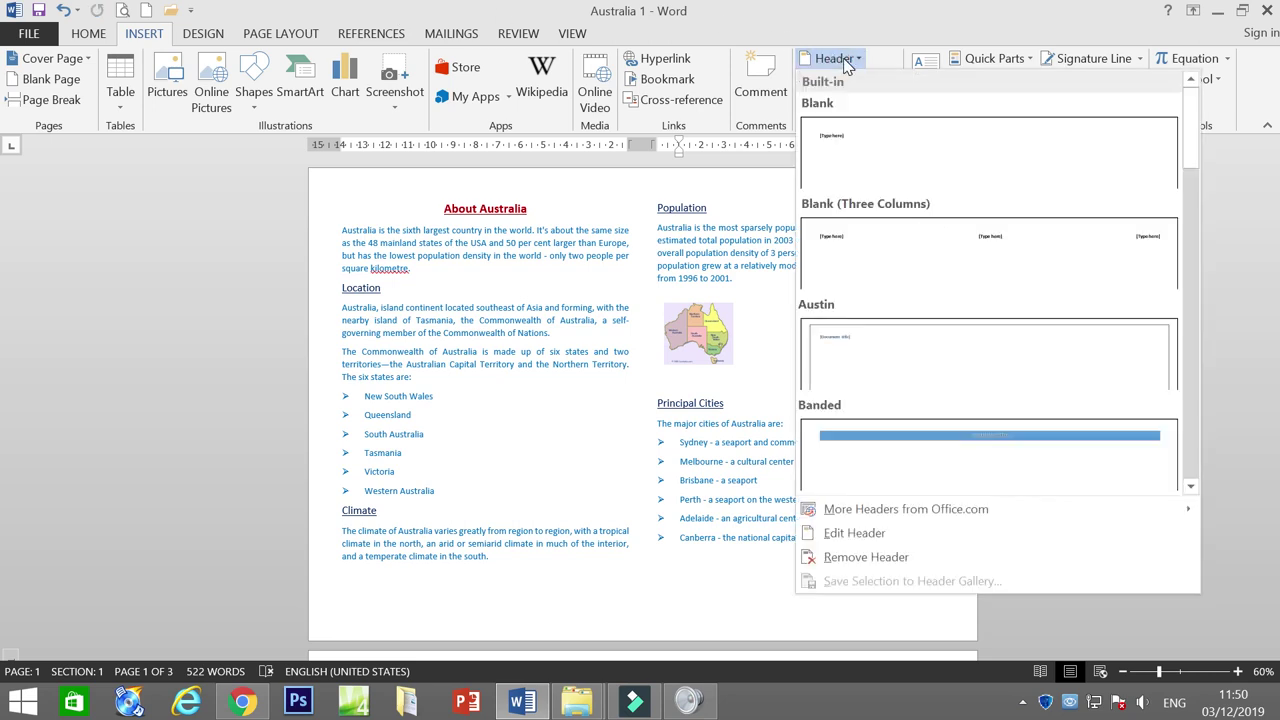
{"action": "left_click", "coordinate": [919, 170]}
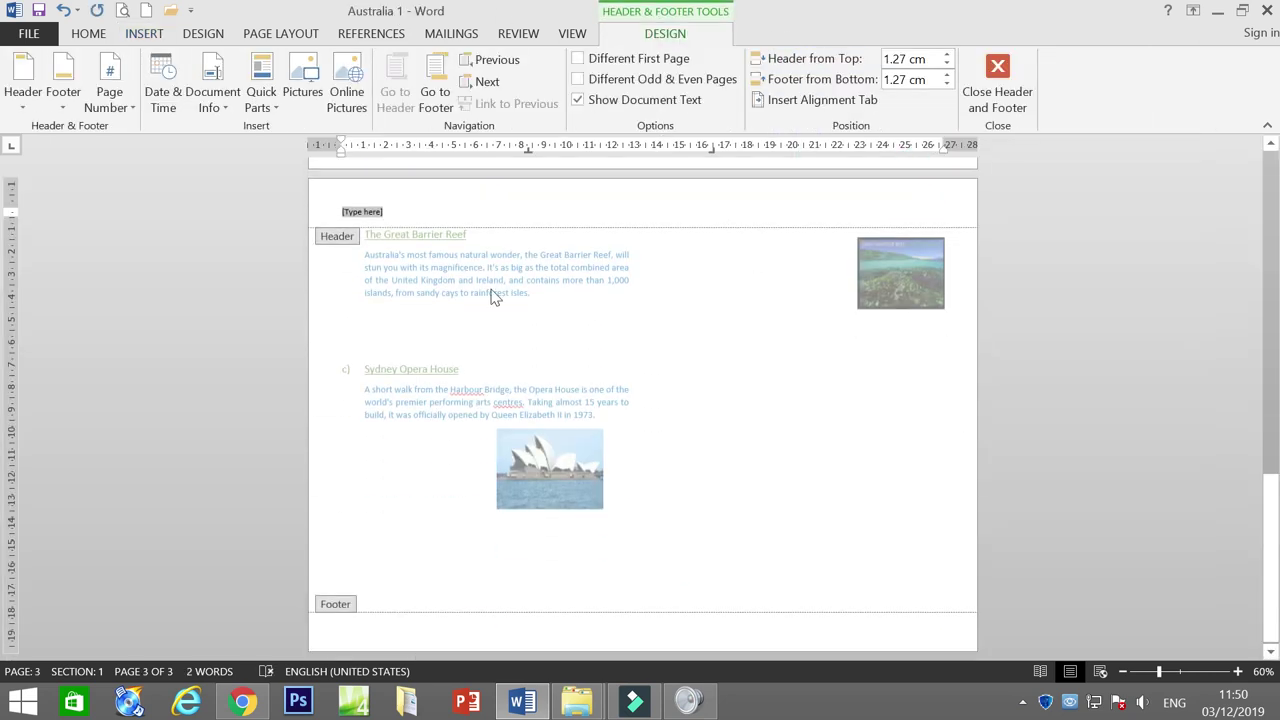
{"action": "type", "text": "Australia 1"}
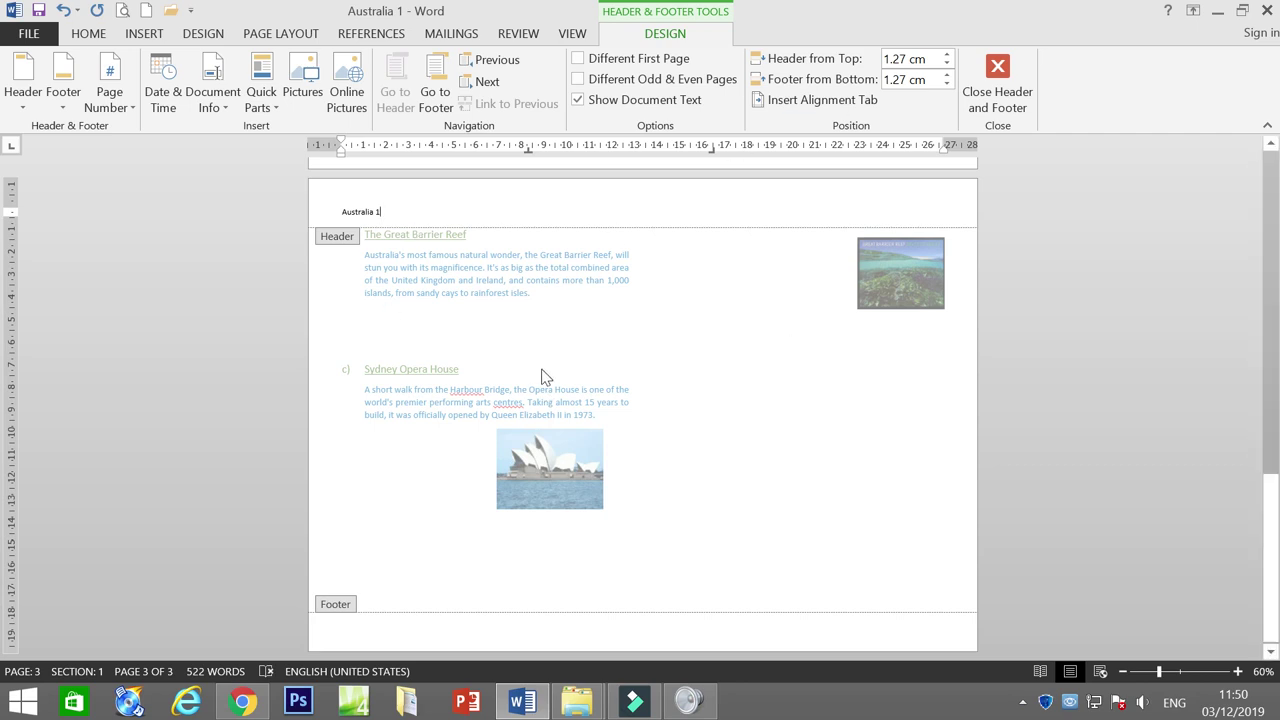
{"action": "scroll", "coordinate": [537, 362], "scroll_direction": "up", "scroll_amount": 1}
{"action": "scroll", "coordinate": [537, 362], "scroll_direction": "up", "scroll_amount": 3}
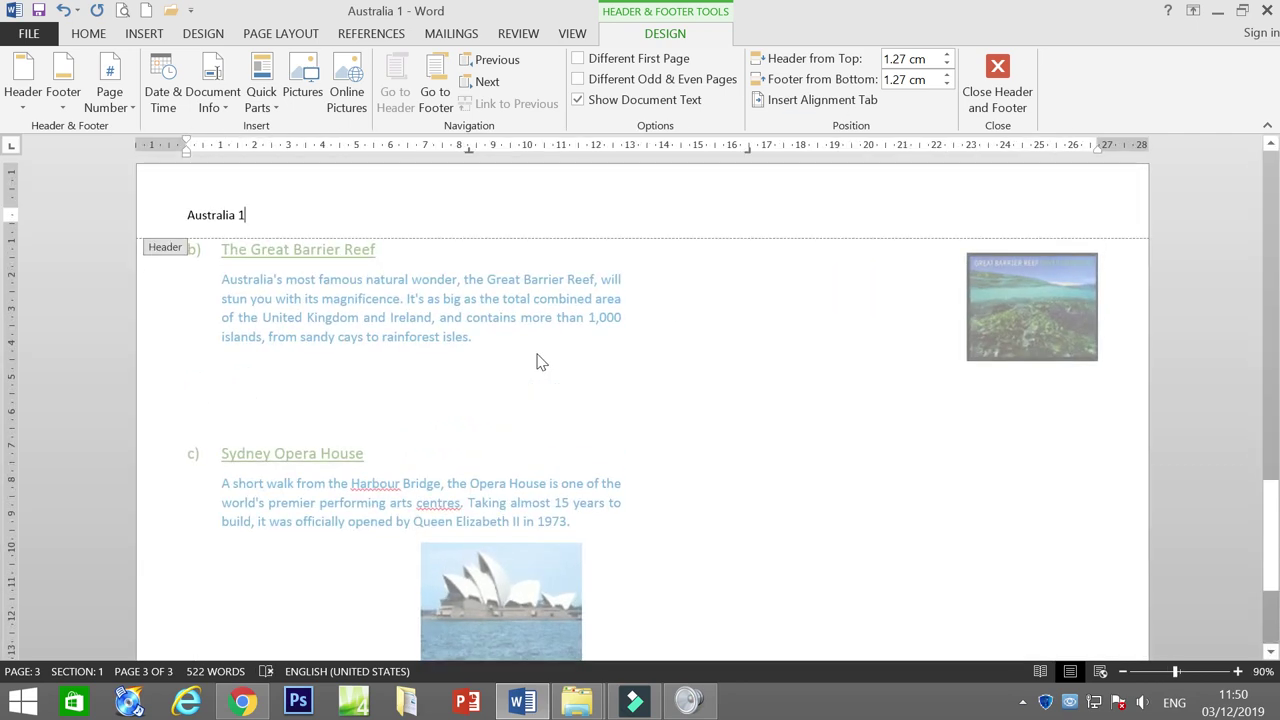
{"action": "left_click", "coordinate": [1010, 74]}
Insert a Blank (Three Columns) footer and fill its left placeholder with the student's first name and the class 7F
{"action": "left_click", "coordinate": [152, 38]}
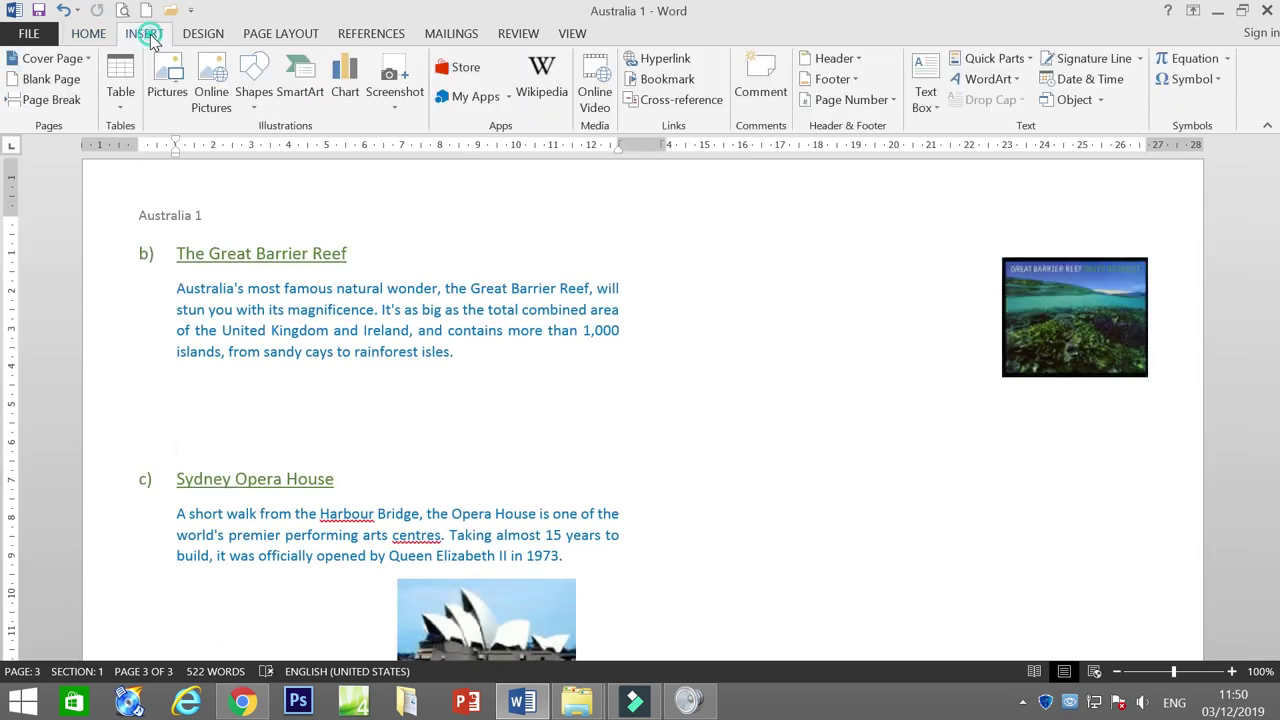
{"action": "left_click", "coordinate": [831, 80]}
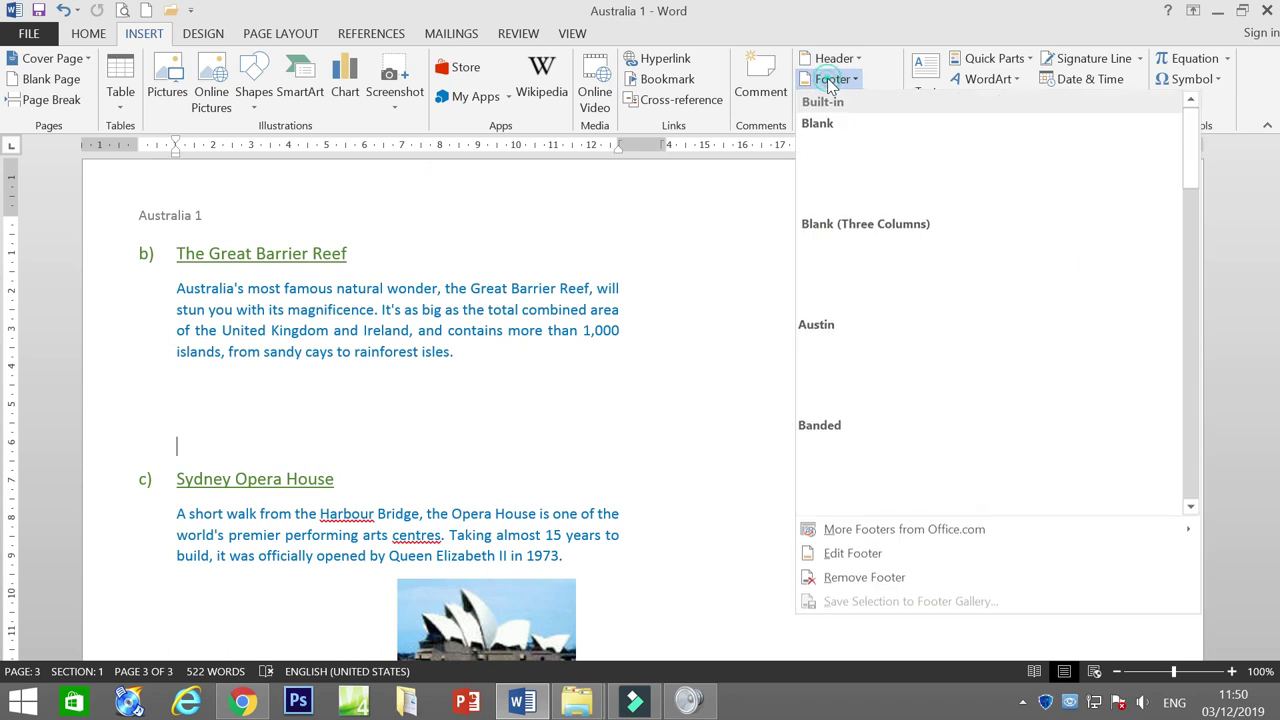
{"action": "left_click", "coordinate": [924, 293]}
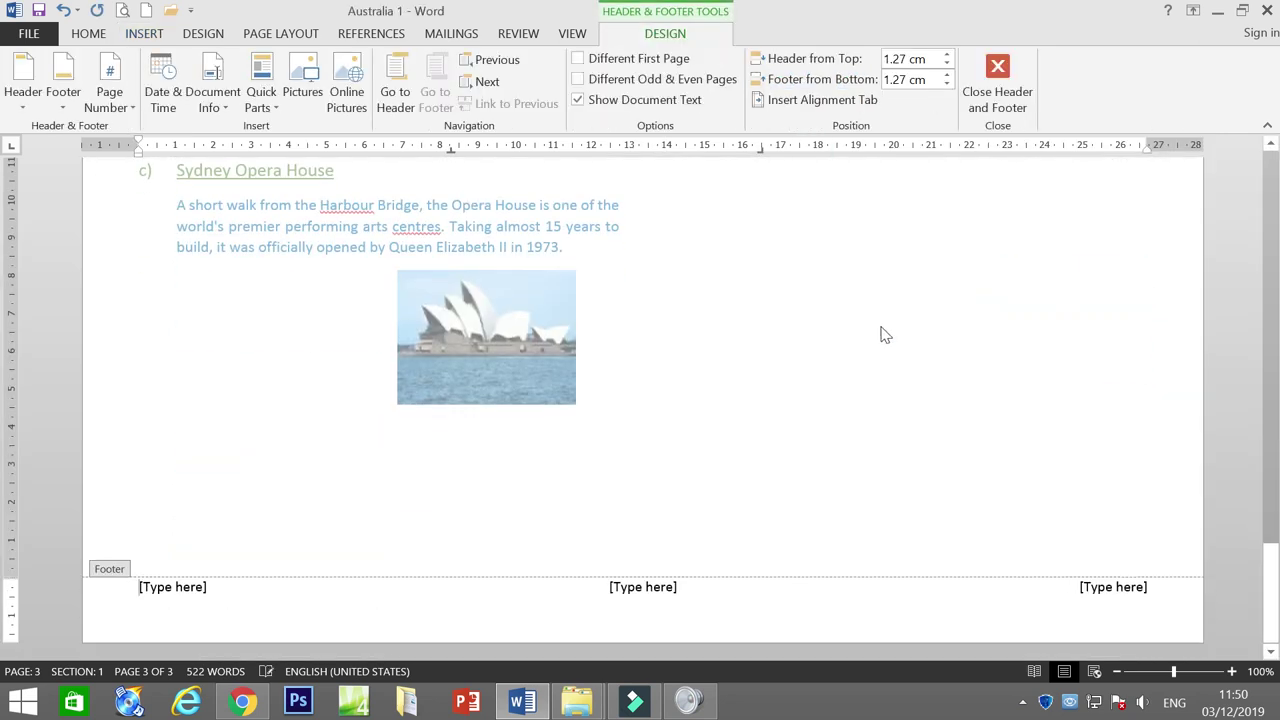
{"action": "type", "text": "Nadia"}
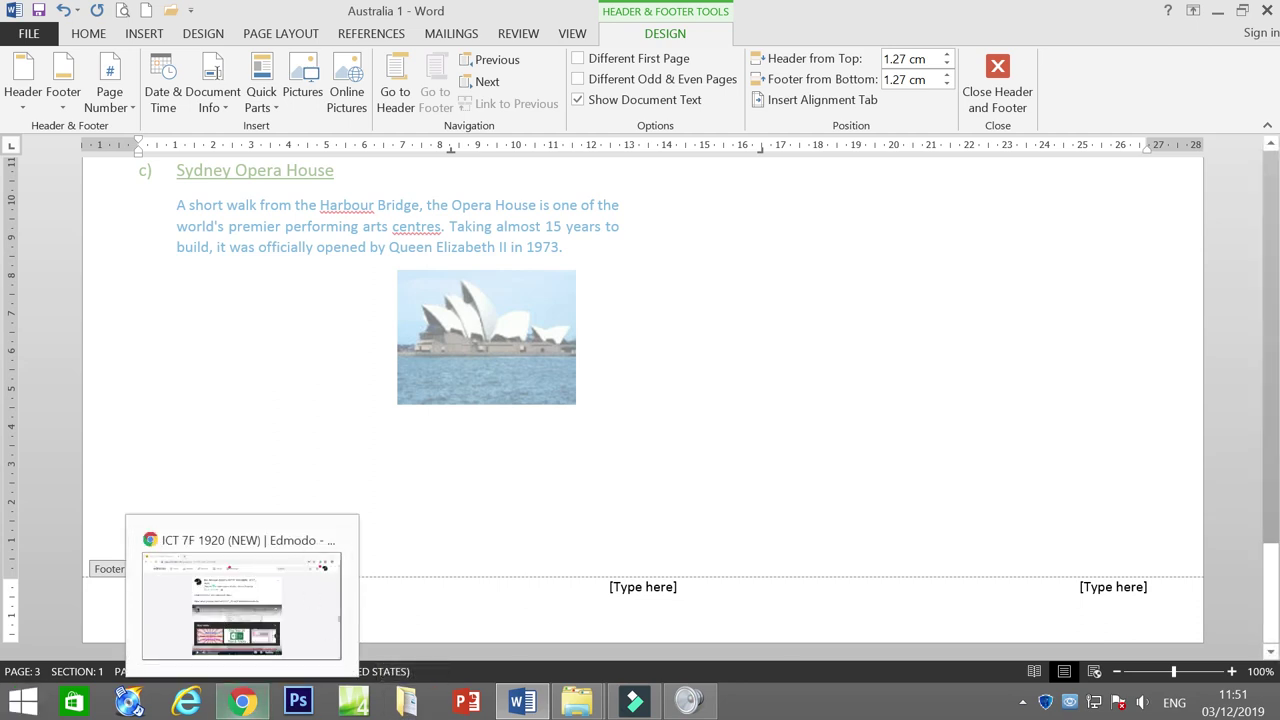
{"action": "left_click", "coordinate": [406, 597]}
{"action": "type", "text": "7"}
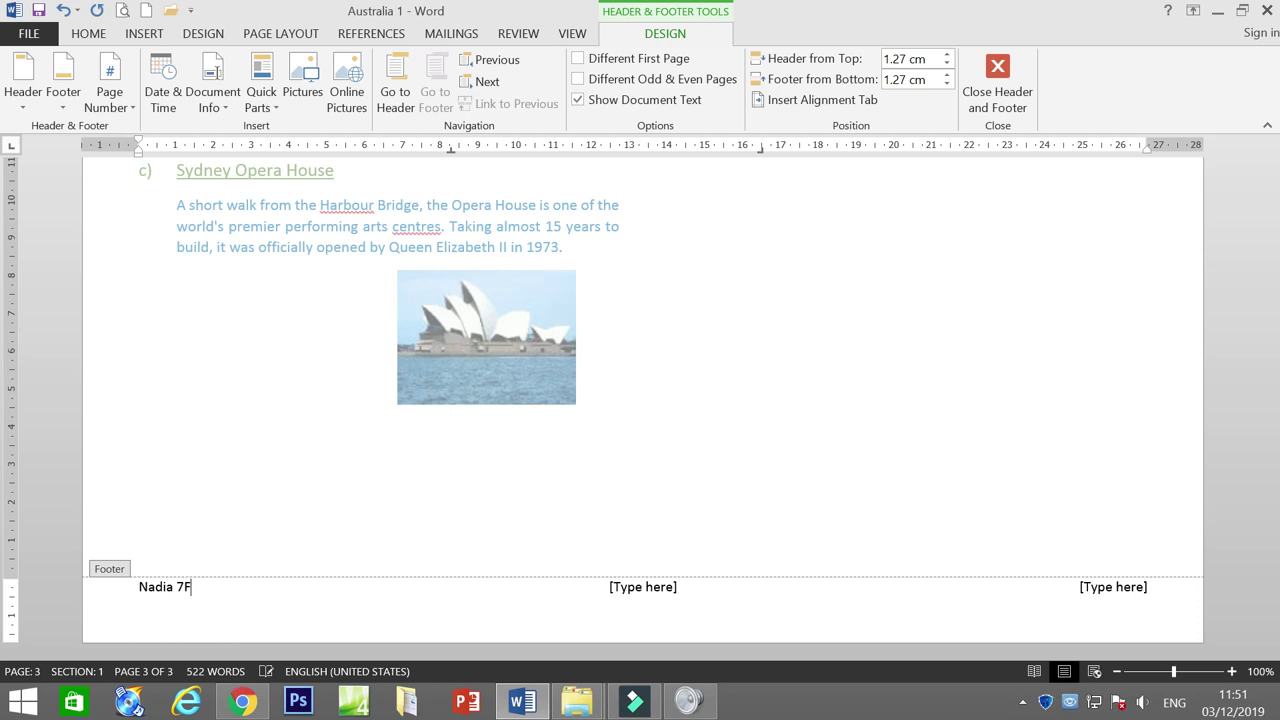
{"action": "type", "text": "F"}
Replace the footer's middle placeholder with an automatic Page field
{"action": "left_click", "coordinate": [660, 588]}
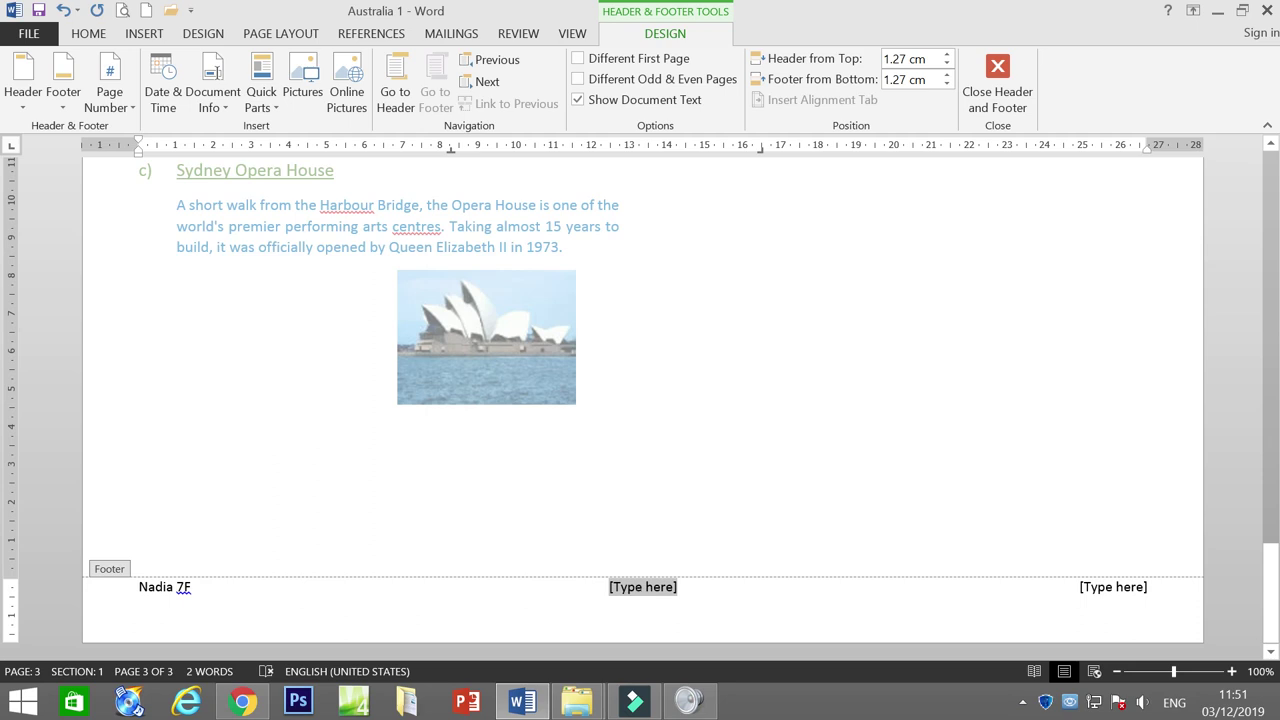
{"action": "left_click", "coordinate": [262, 98]}
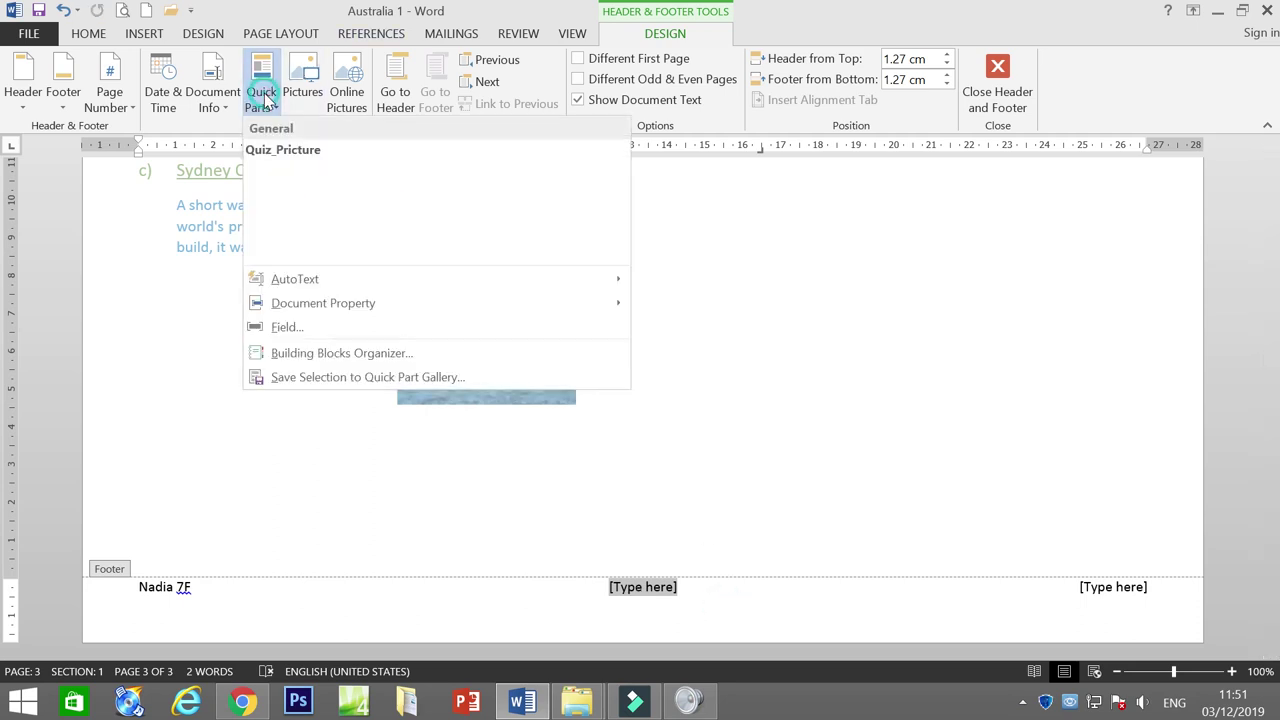
{"action": "left_click", "coordinate": [287, 328]}
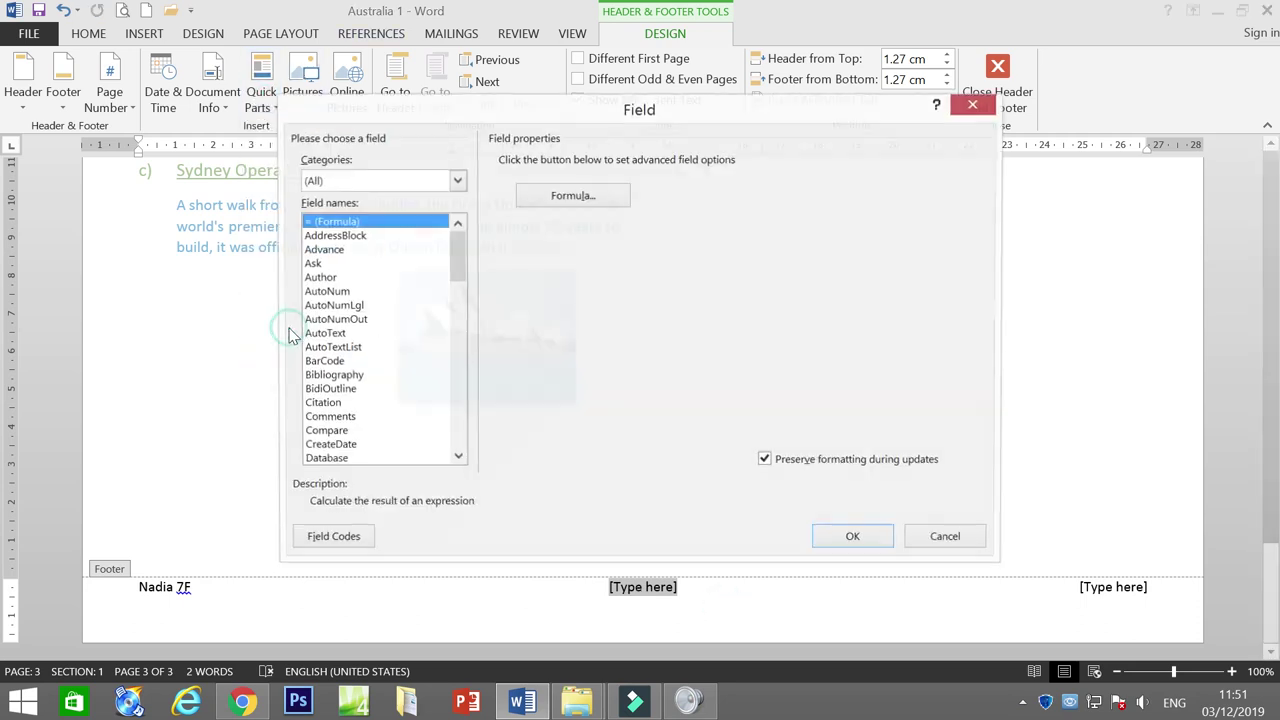
{"action": "left_click_drag", "start_coordinate": [453, 256], "coordinate": [447, 358]}
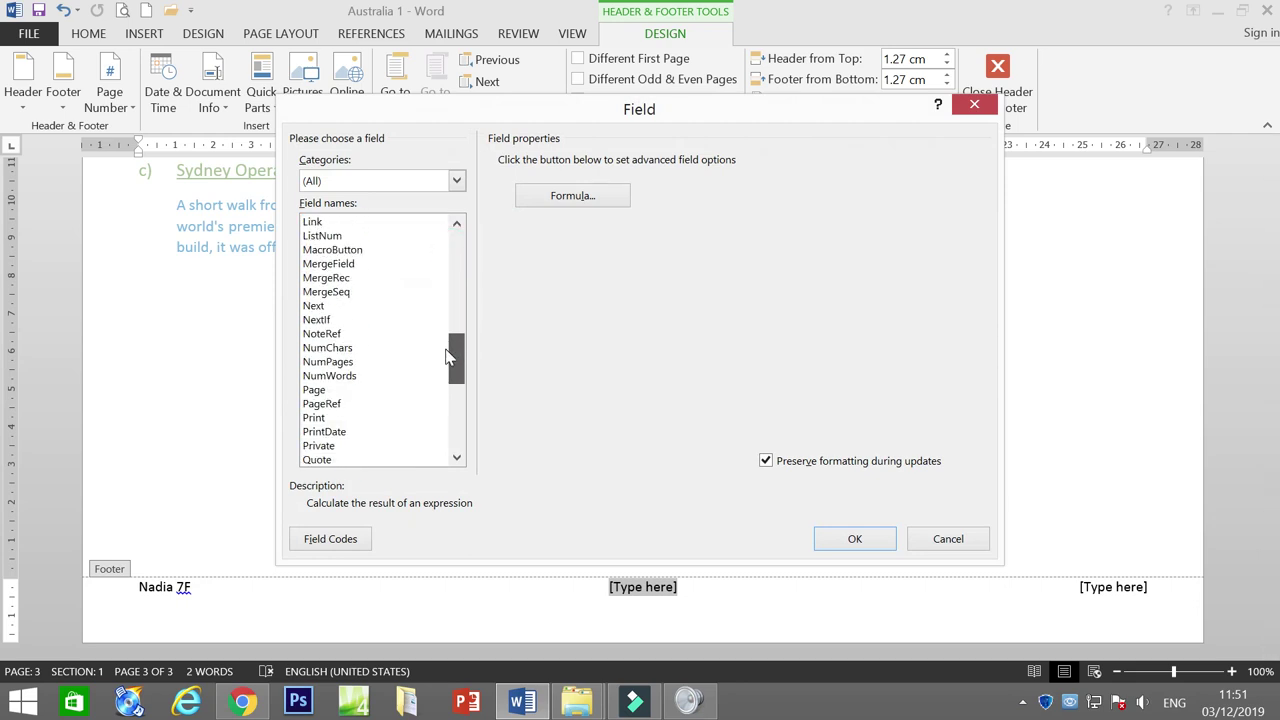
{"action": "left_click", "coordinate": [318, 390]}
{"action": "left_click", "coordinate": [829, 538]}
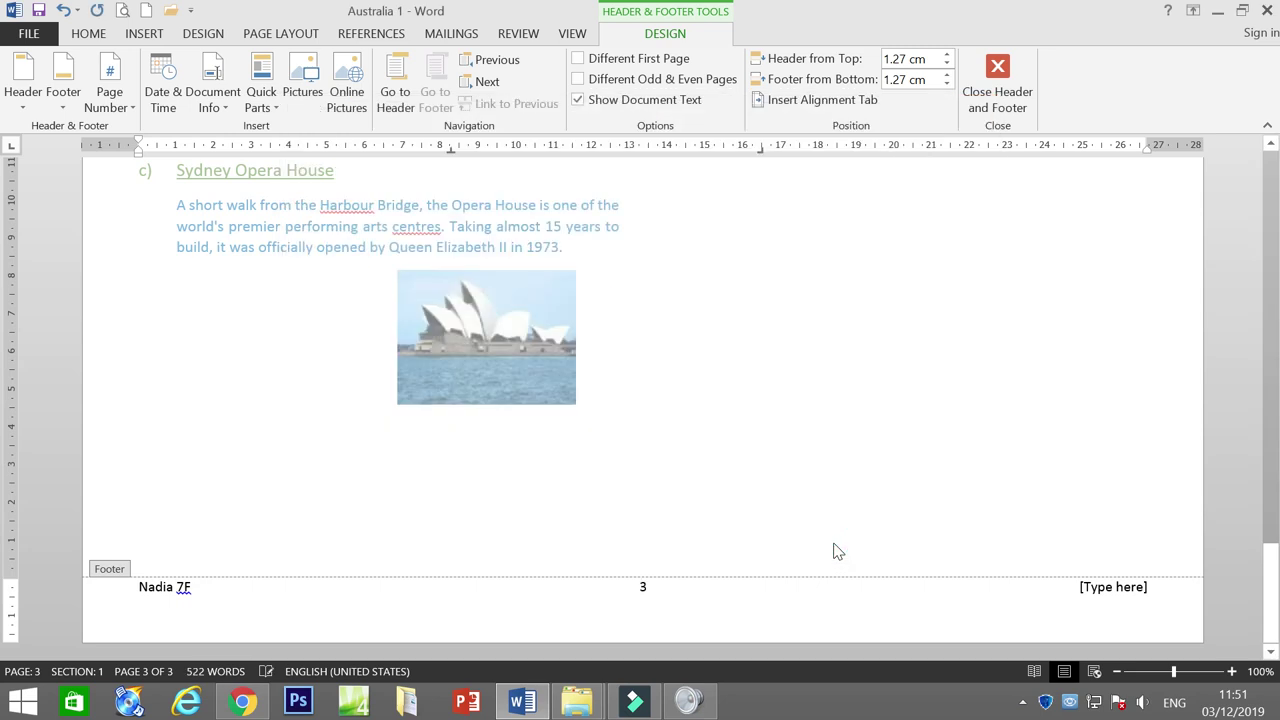
Replace the footer's right placeholder with a Date field in the format dddd, MMMM d, yyyy and leave footer editing
{"action": "left_click", "coordinate": [1113, 587]}
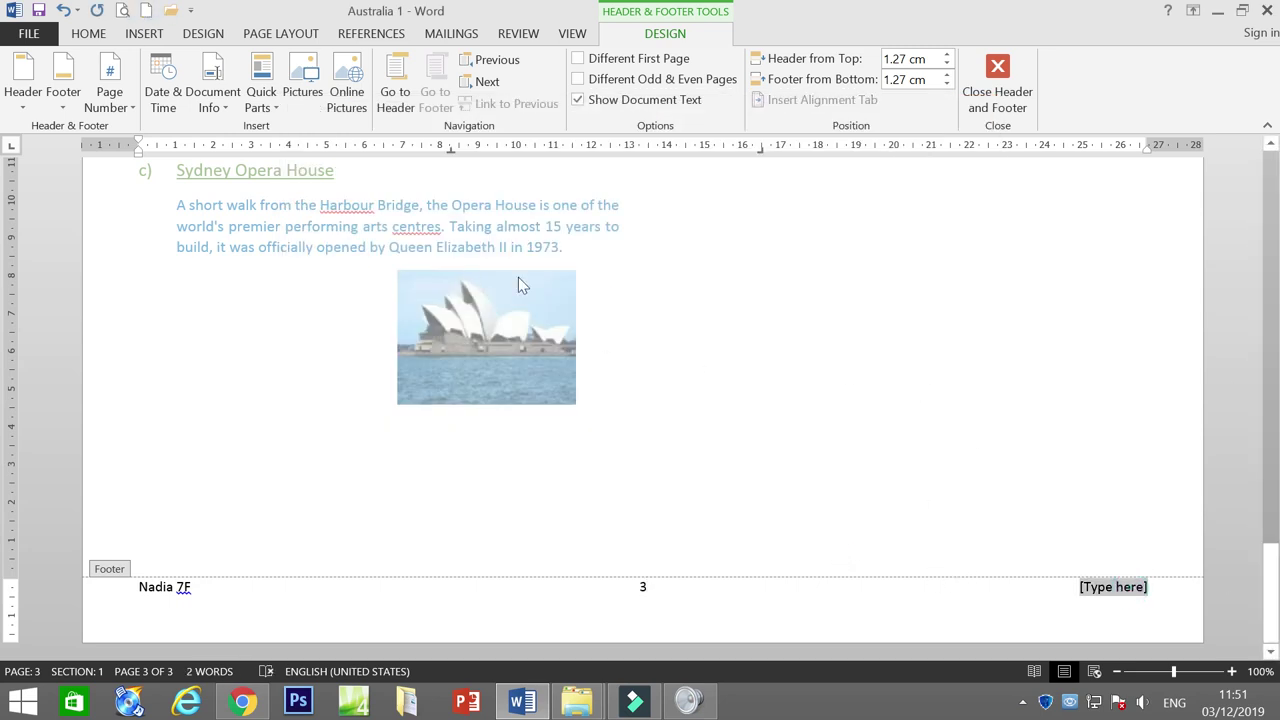
{"action": "left_click", "coordinate": [263, 93]}
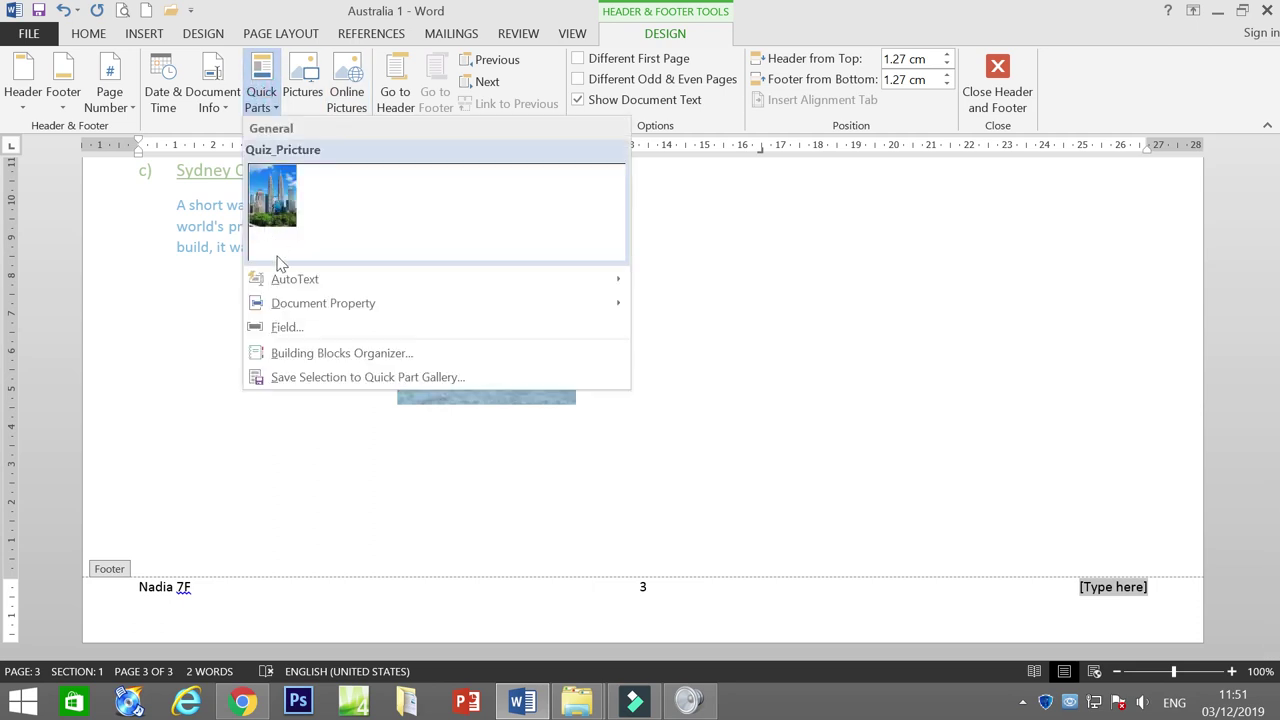
{"action": "left_click", "coordinate": [284, 332]}
{"action": "left_click_drag", "start_coordinate": [455, 260], "coordinate": [457, 286]}
{"action": "left_click", "coordinate": [313, 304]}
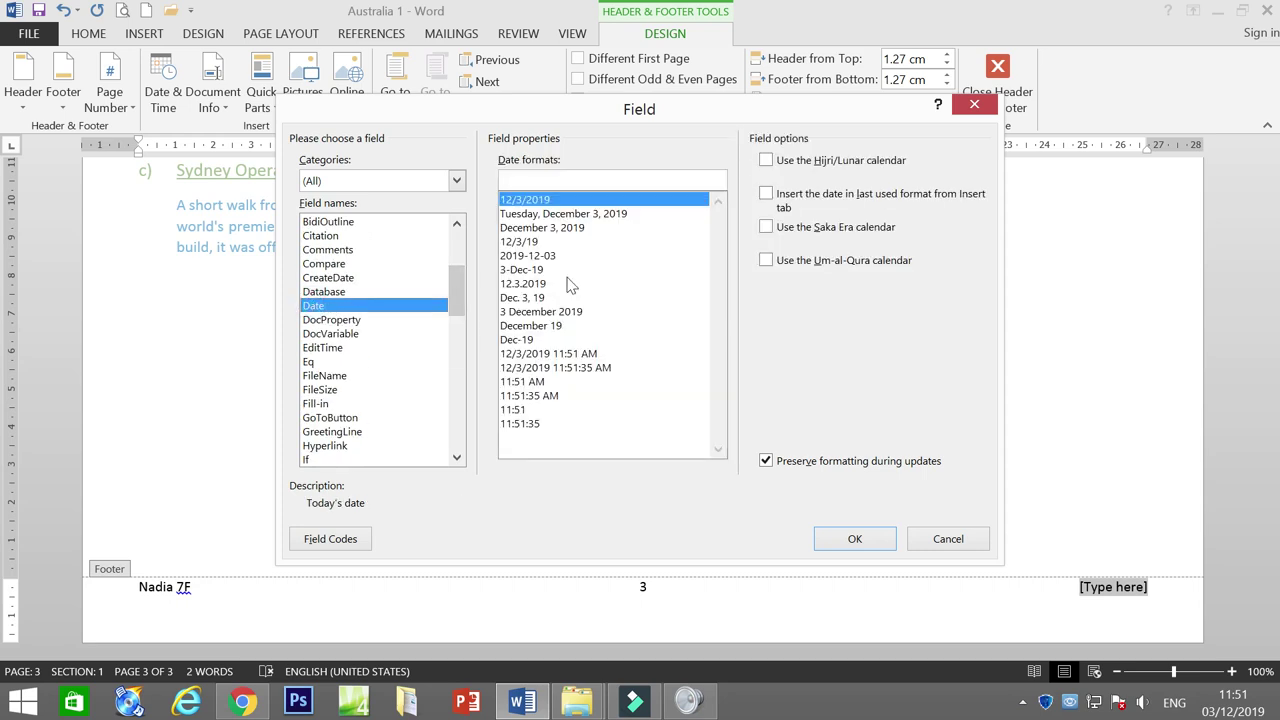
{"action": "left_click", "coordinate": [541, 215]}
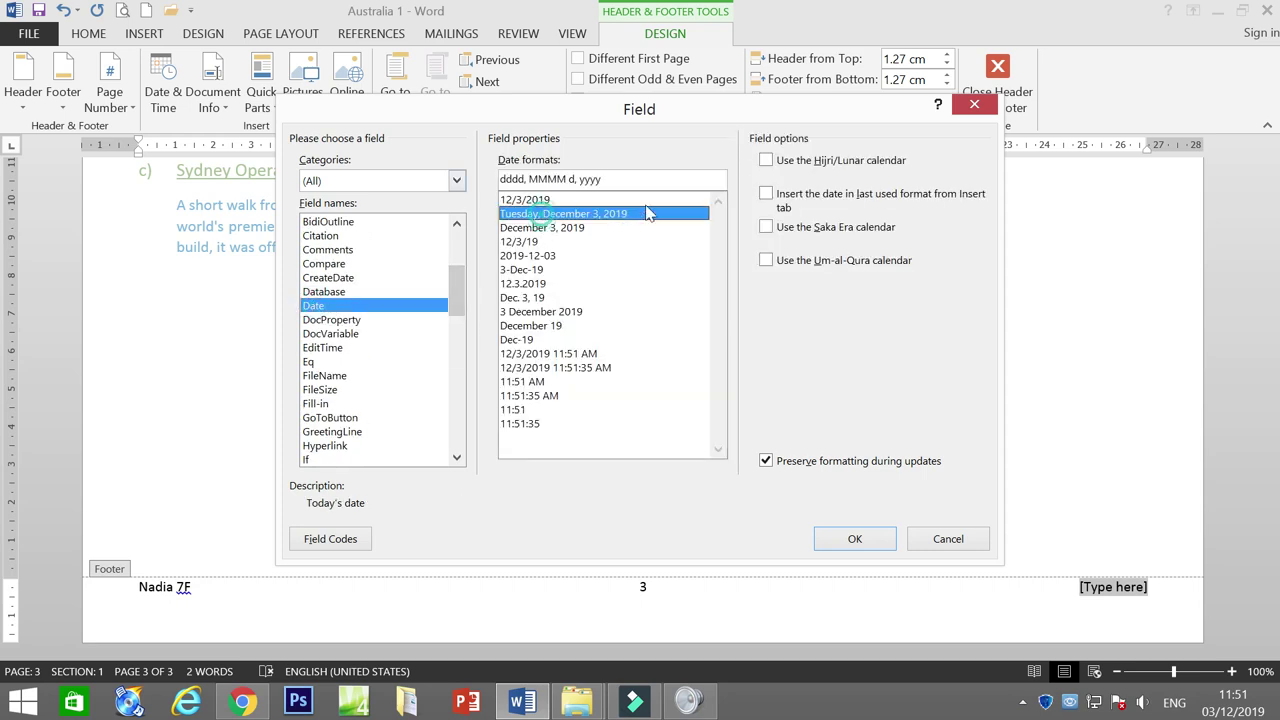
{"action": "left_click", "coordinate": [857, 539]}
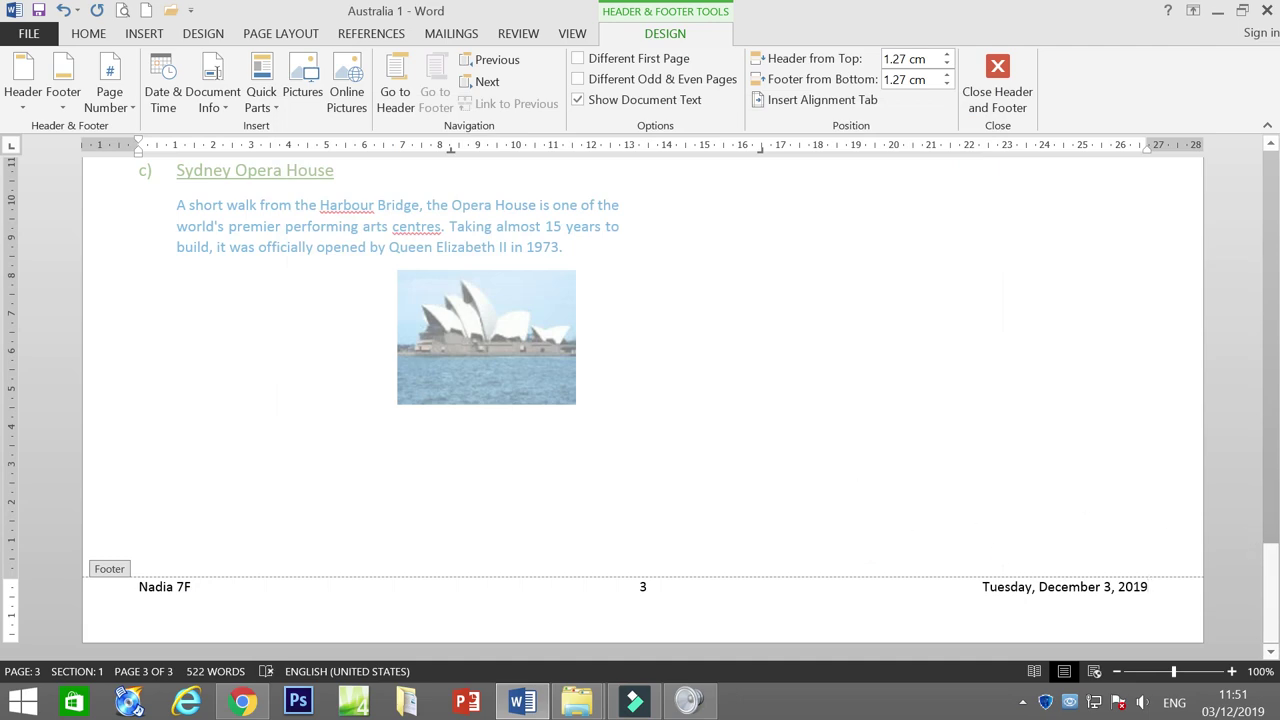
{"action": "left_click", "coordinate": [997, 80]}
Apply the Aust Body style to the "Australia 1" header text on the first page
{"action": "scroll", "coordinate": [640, 400], "scroll_direction": "up", "scroll_amount": 15}
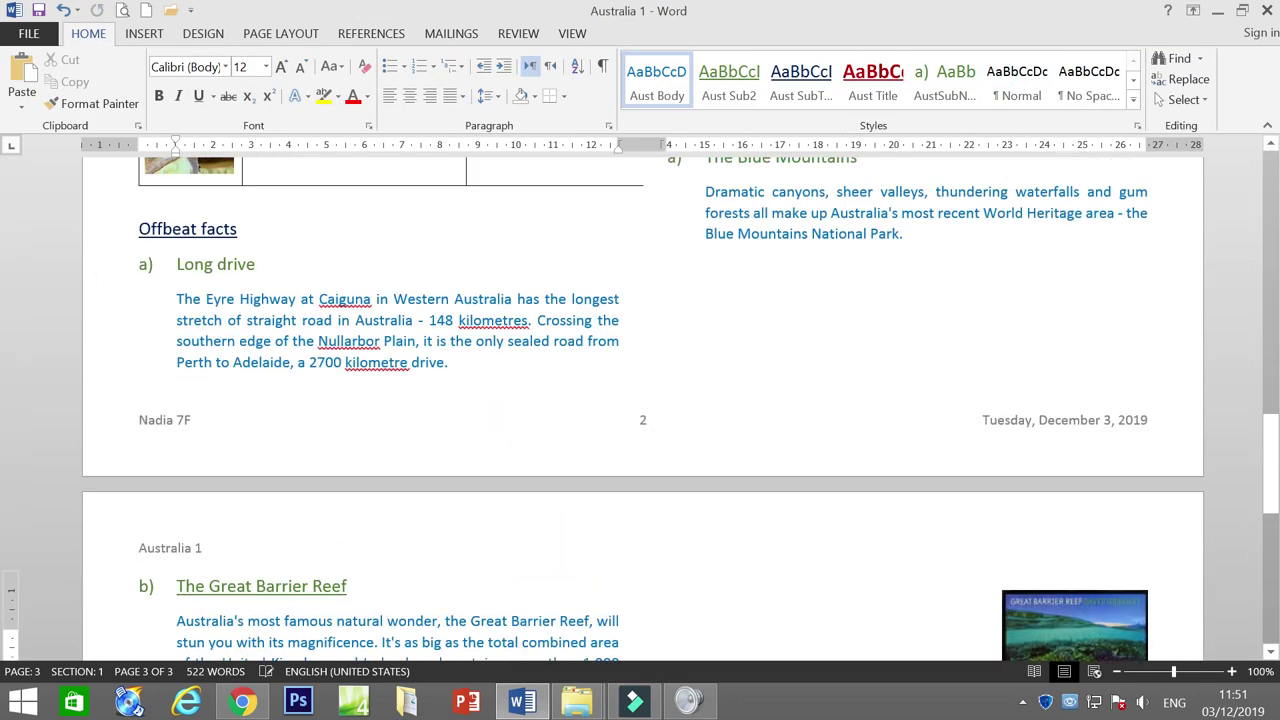
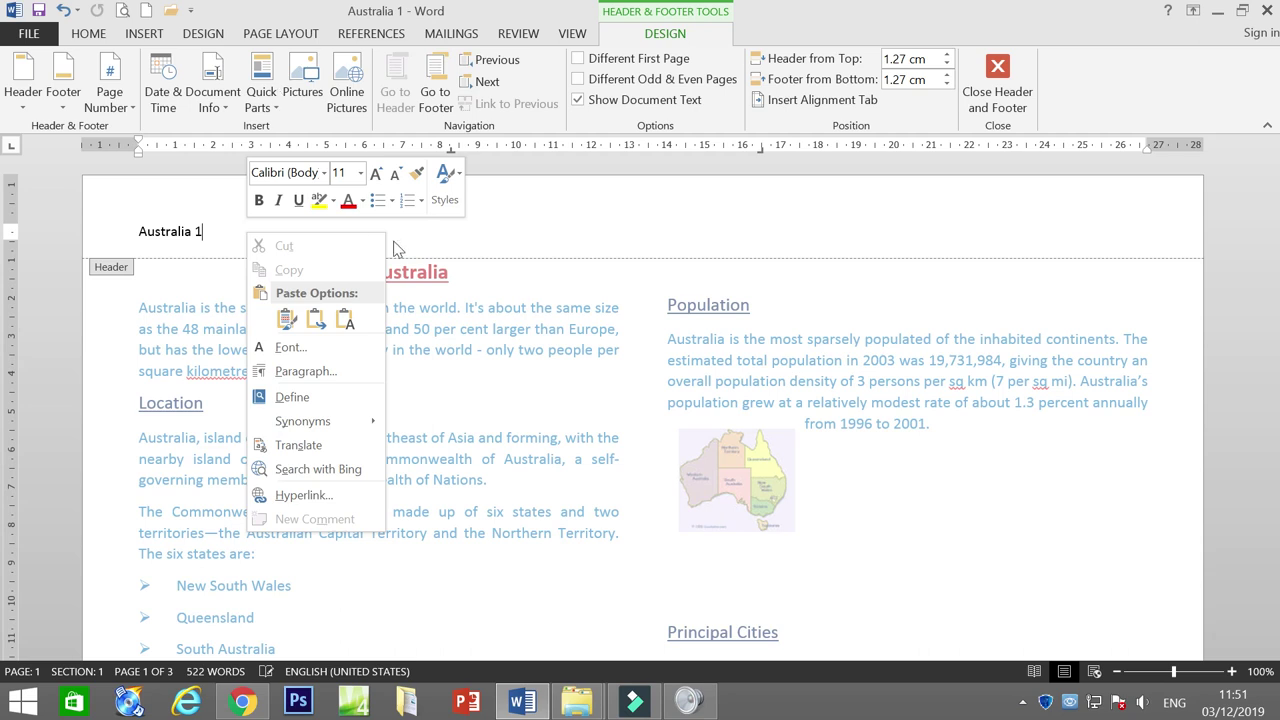
{"action": "left_click", "coordinate": [1000, 72]}
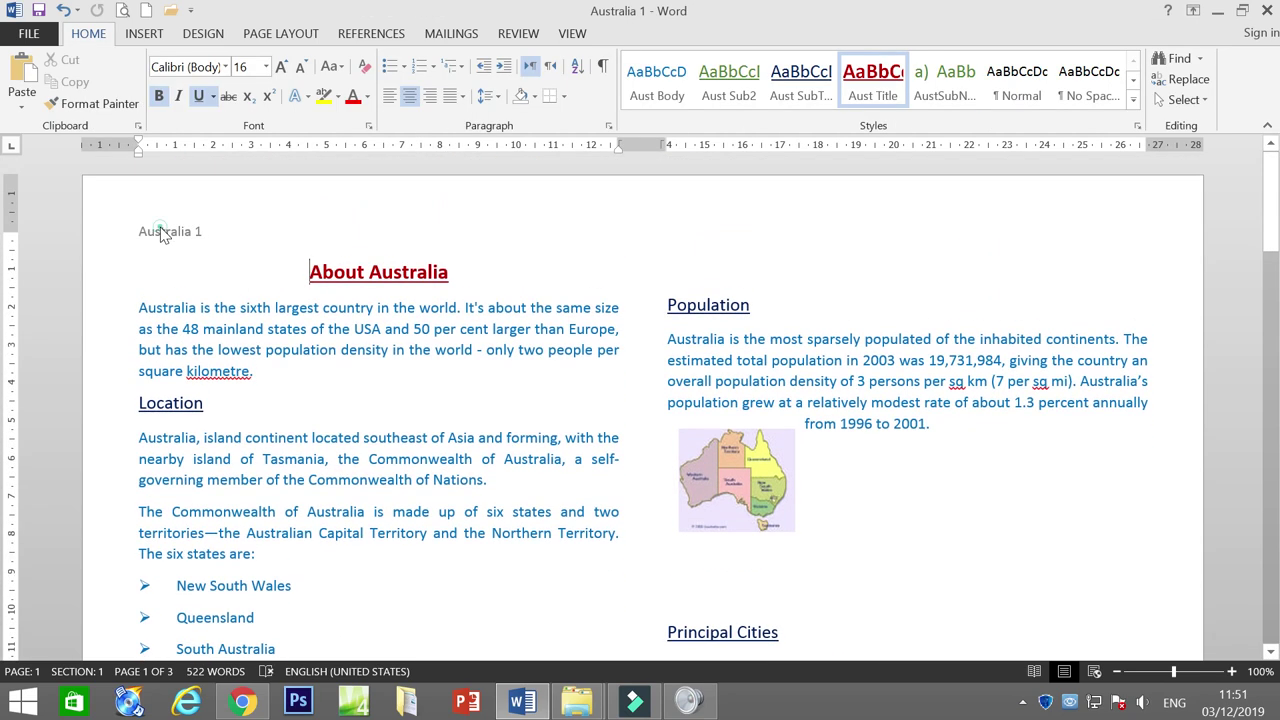
{"action": "double_click", "coordinate": [163, 234]}
{"action": "left_click", "coordinate": [80, 34]}
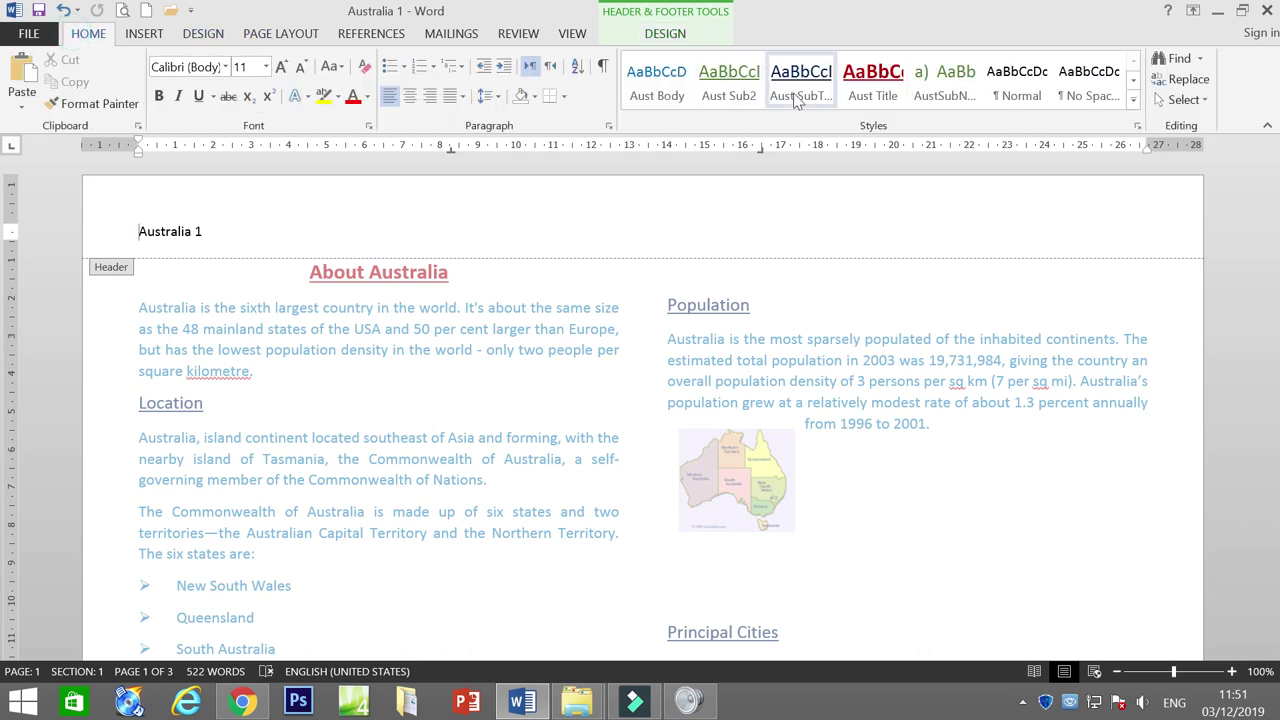
{"action": "left_click", "coordinate": [1133, 100]}
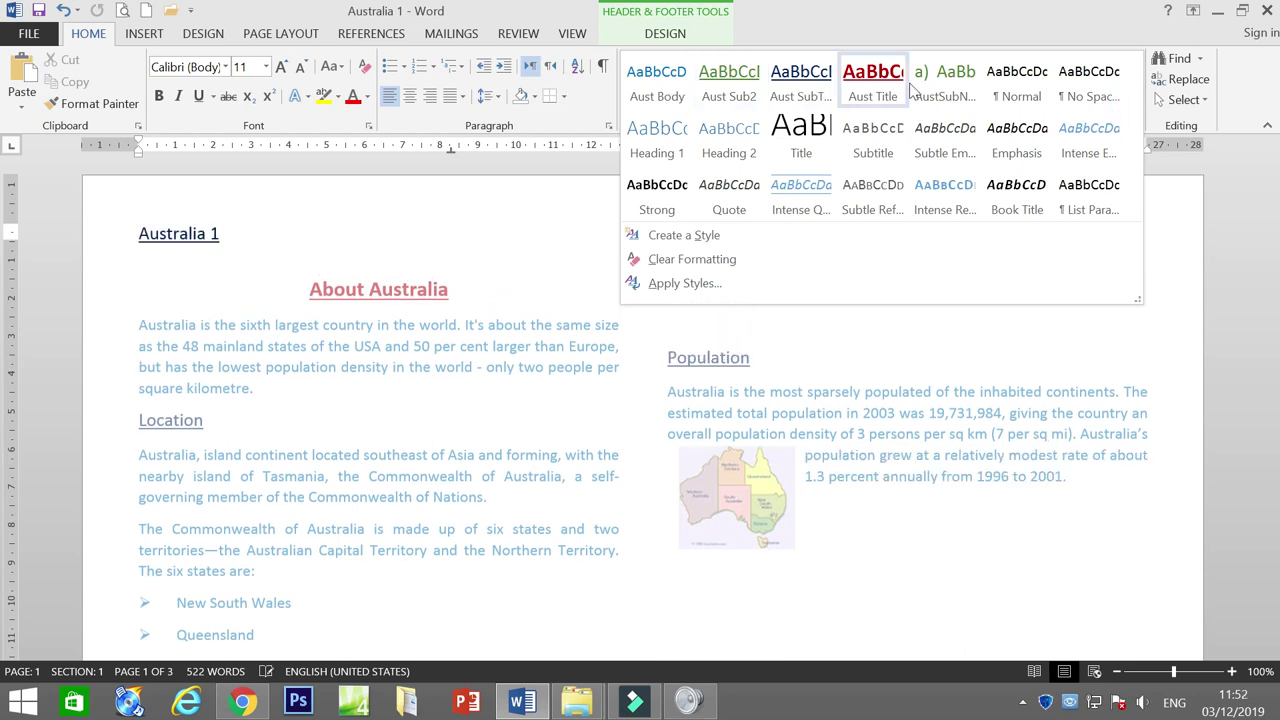
{"action": "left_click", "coordinate": [662, 88]}
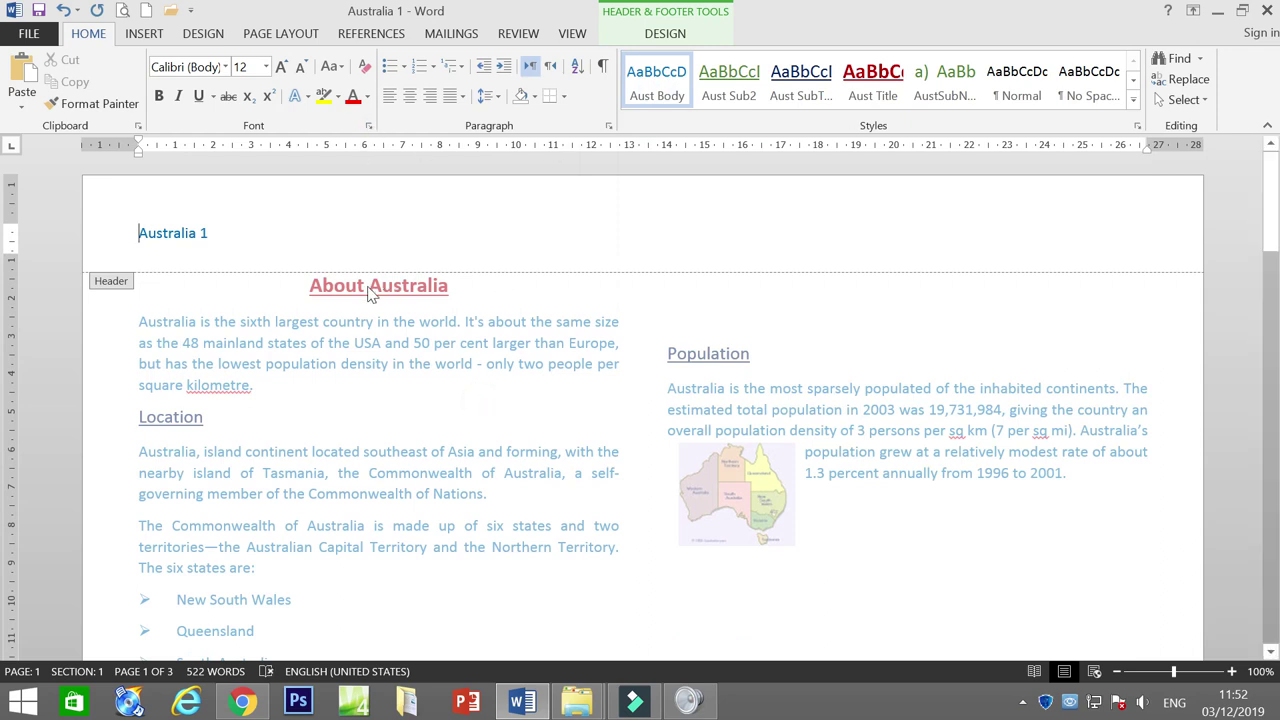
{"action": "left_click", "coordinate": [222, 296]}
Apply the Aust Body style to the footer line on the last page and return to the body text
{"action": "scroll", "coordinate": [222, 296], "scroll_direction": "down", "scroll_amount": 15}
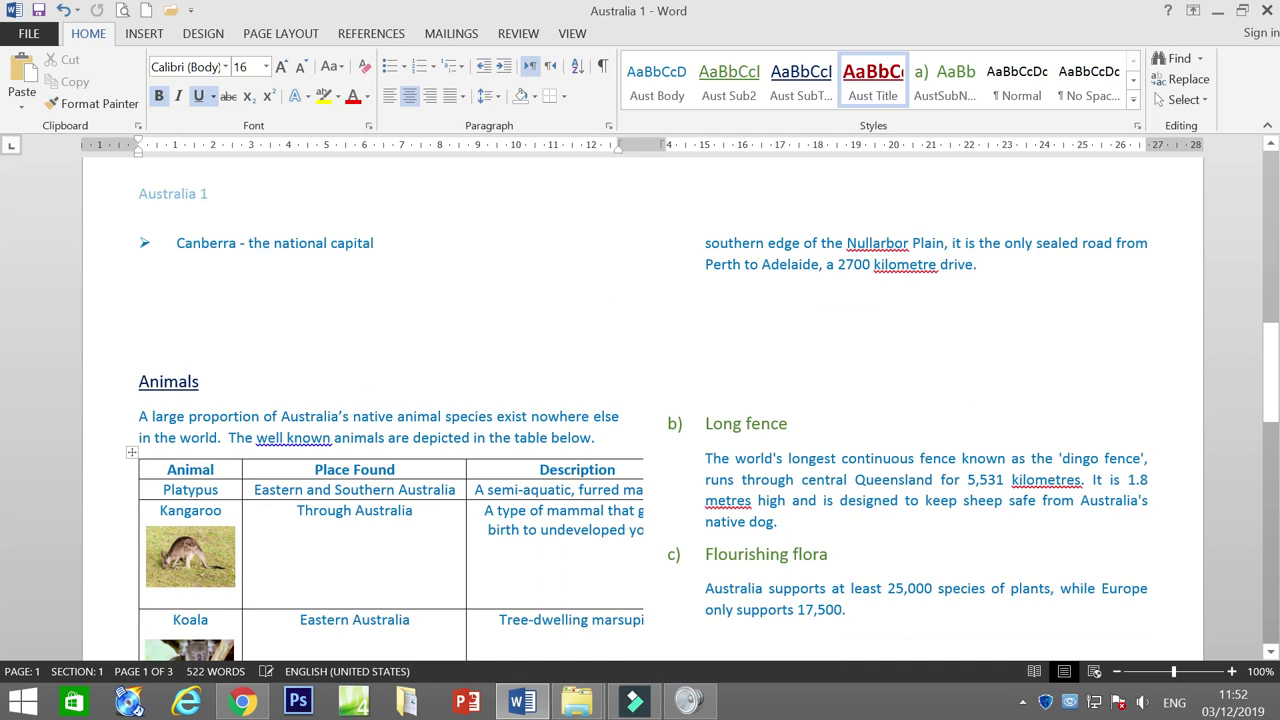
{"action": "scroll", "coordinate": [304, 478], "scroll_direction": "down", "scroll_amount": 10}
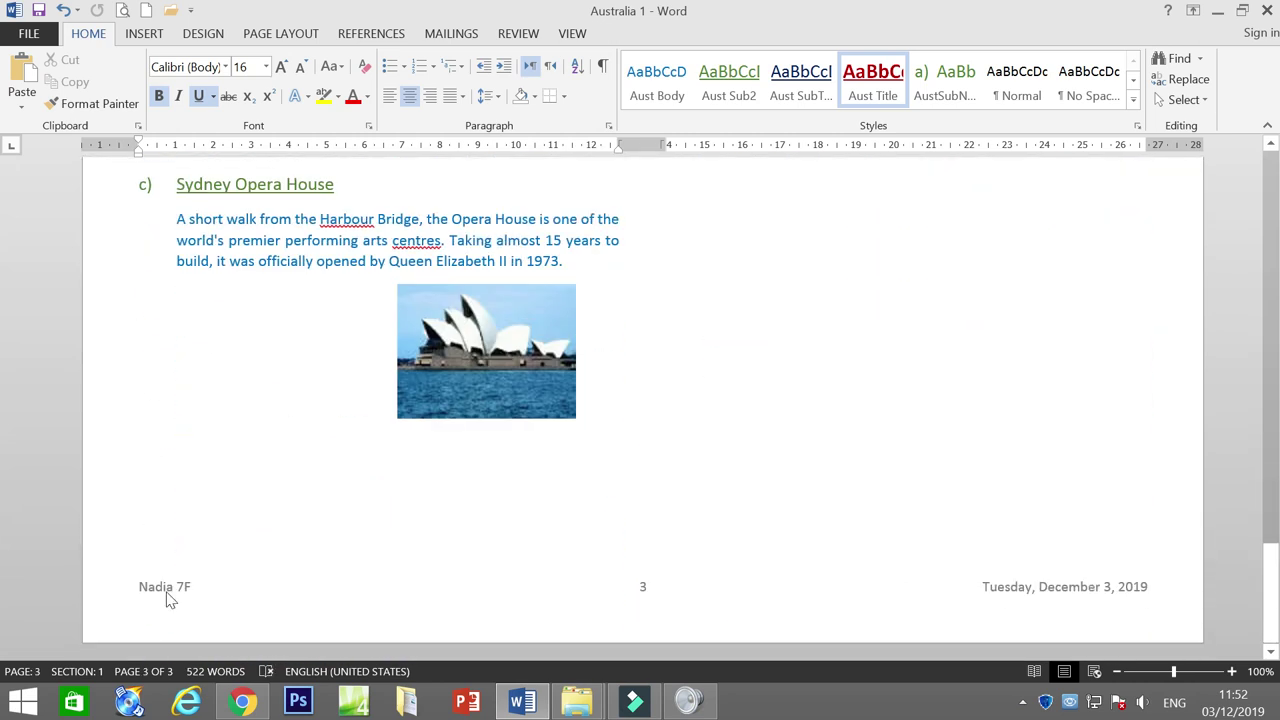
{"action": "double_click", "coordinate": [168, 598]}
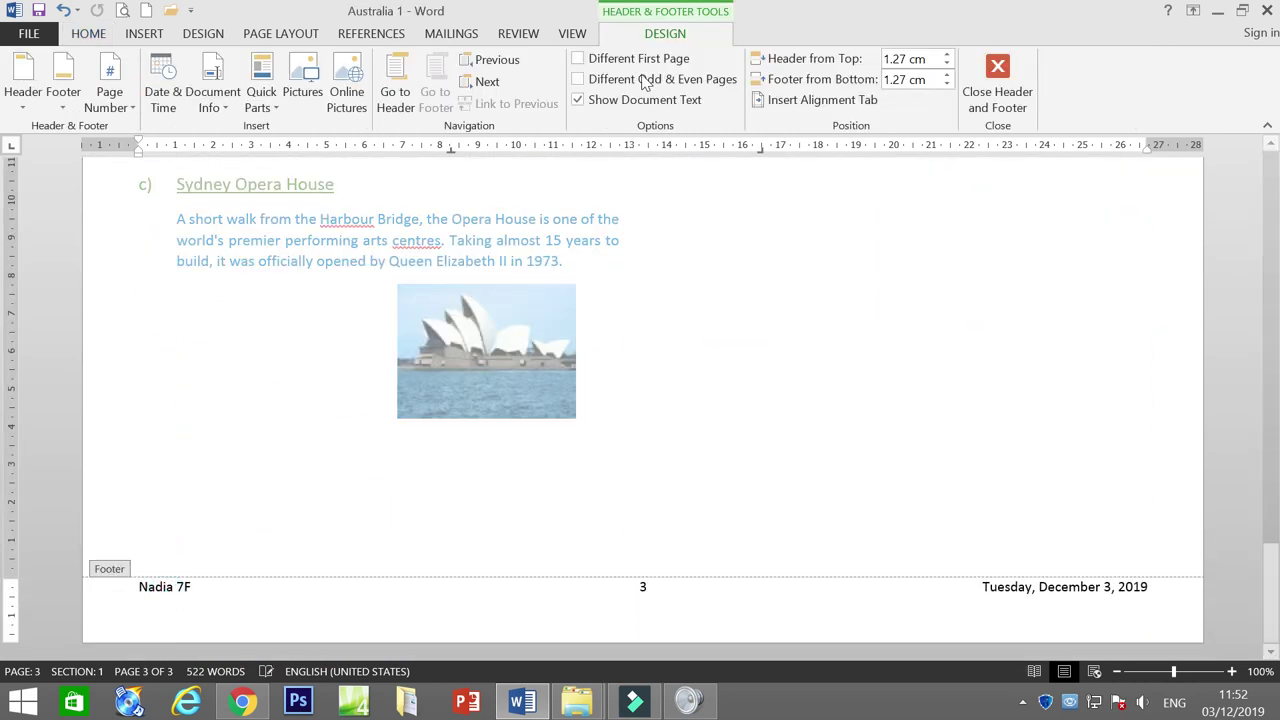
{"action": "left_click", "coordinate": [92, 34]}
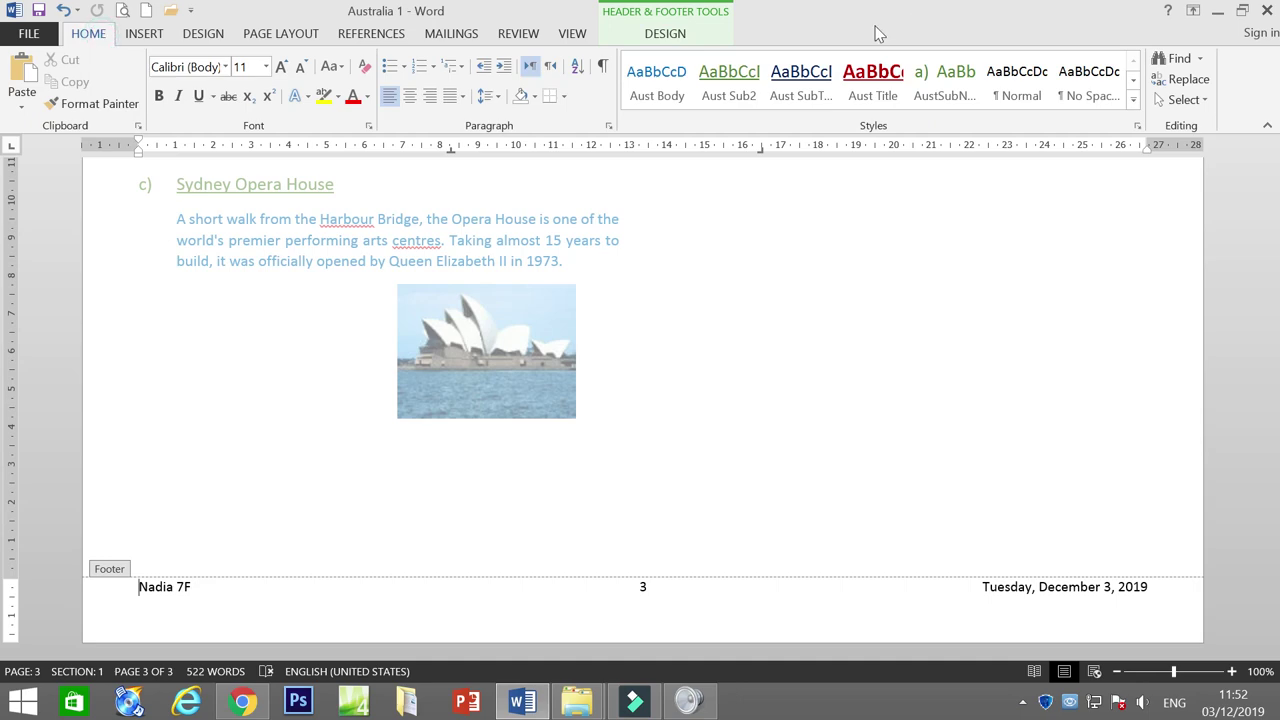
{"action": "left_click", "coordinate": [666, 84]}
{"action": "left_click", "coordinate": [945, 398]}
Review the restyled header and footer and the page layout across the document
{"action": "scroll", "coordinate": [813, 317], "scroll_direction": "up", "scroll_amount": 20}
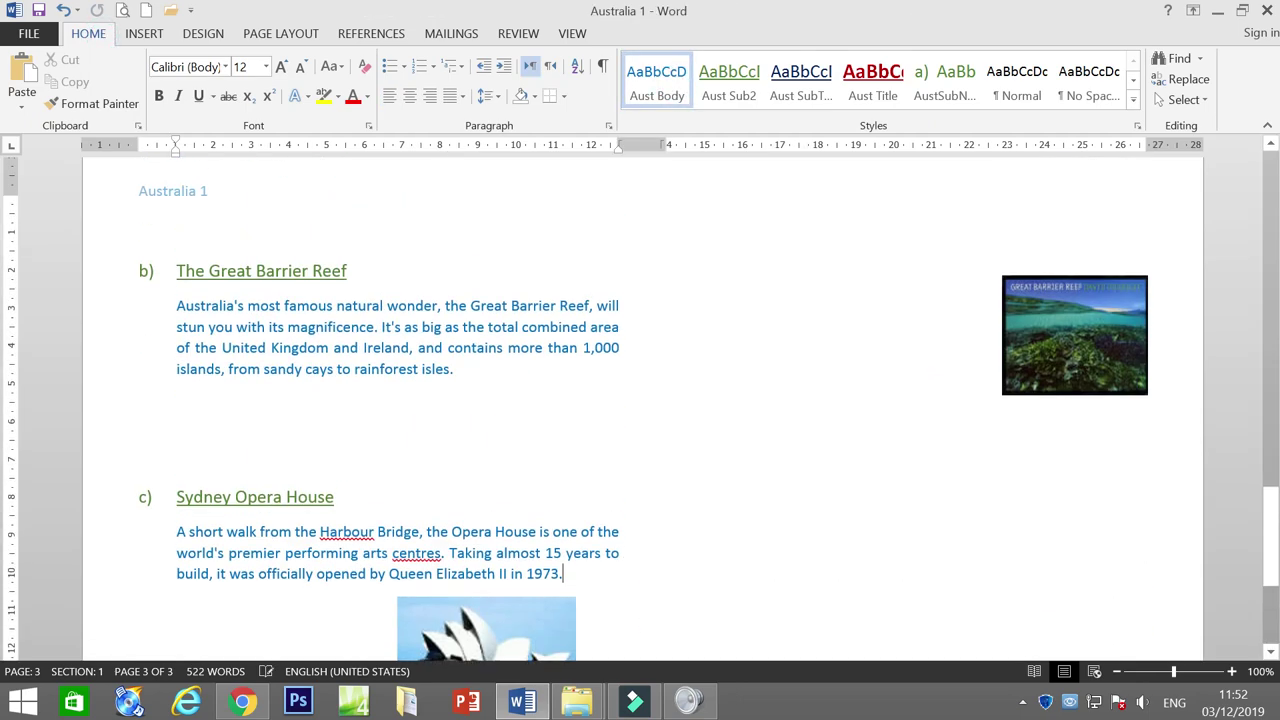
{"action": "scroll", "coordinate": [813, 317], "scroll_direction": "up", "scroll_amount": 20}
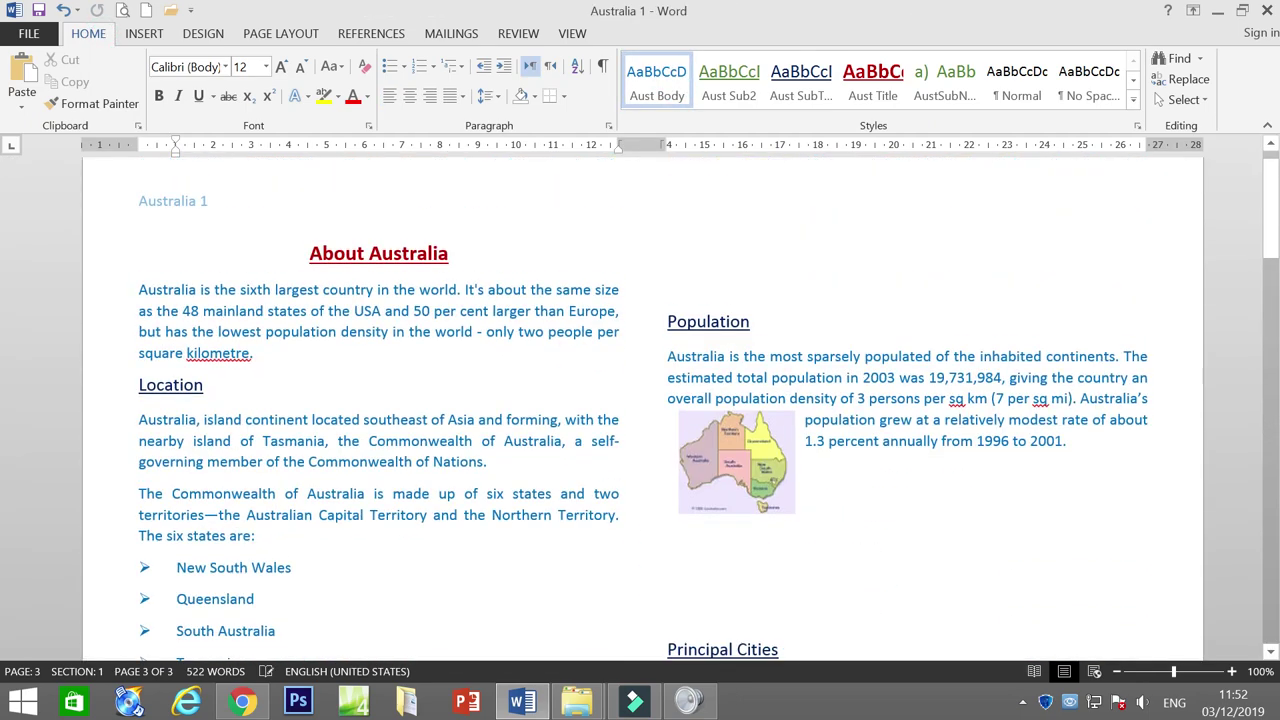
{"action": "scroll", "coordinate": [640, 400], "scroll_direction": "down", "scroll_amount": 5}
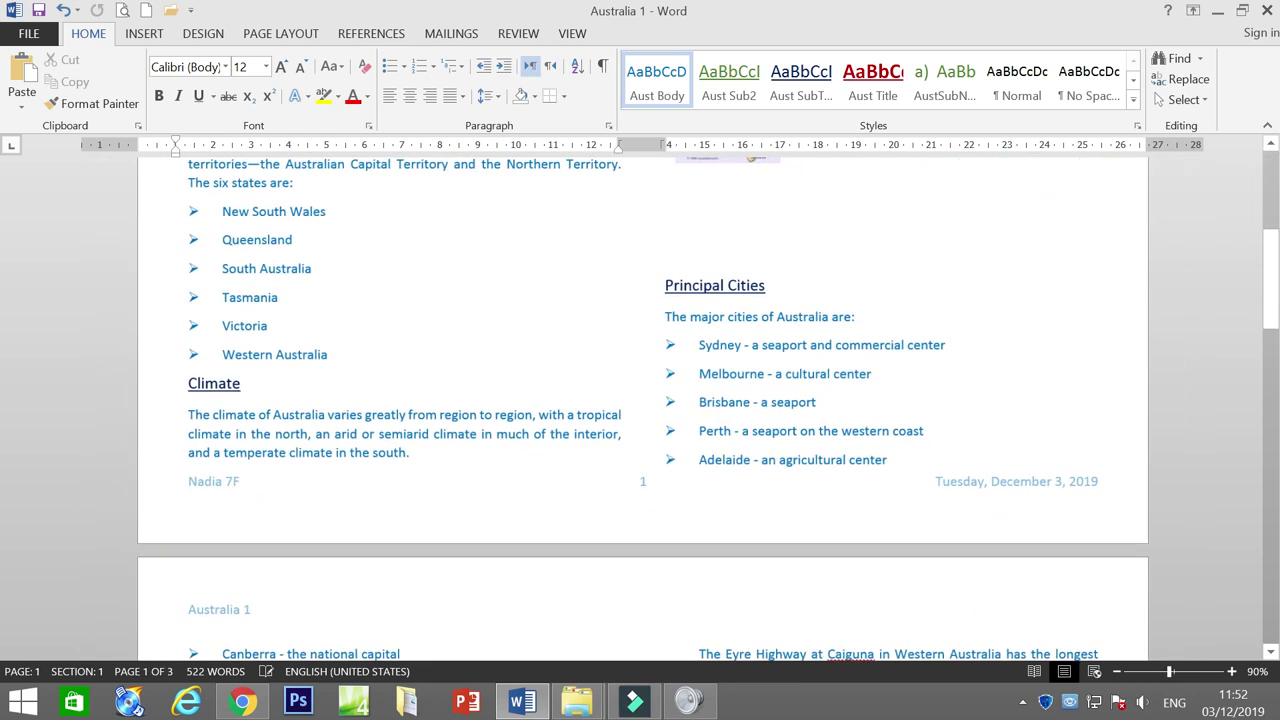
{"action": "scroll", "coordinate": [640, 400], "scroll_direction": "down", "scroll_amount": 2}
{"action": "scroll", "coordinate": [591, 314], "scroll_direction": "up", "scroll_amount": 6}
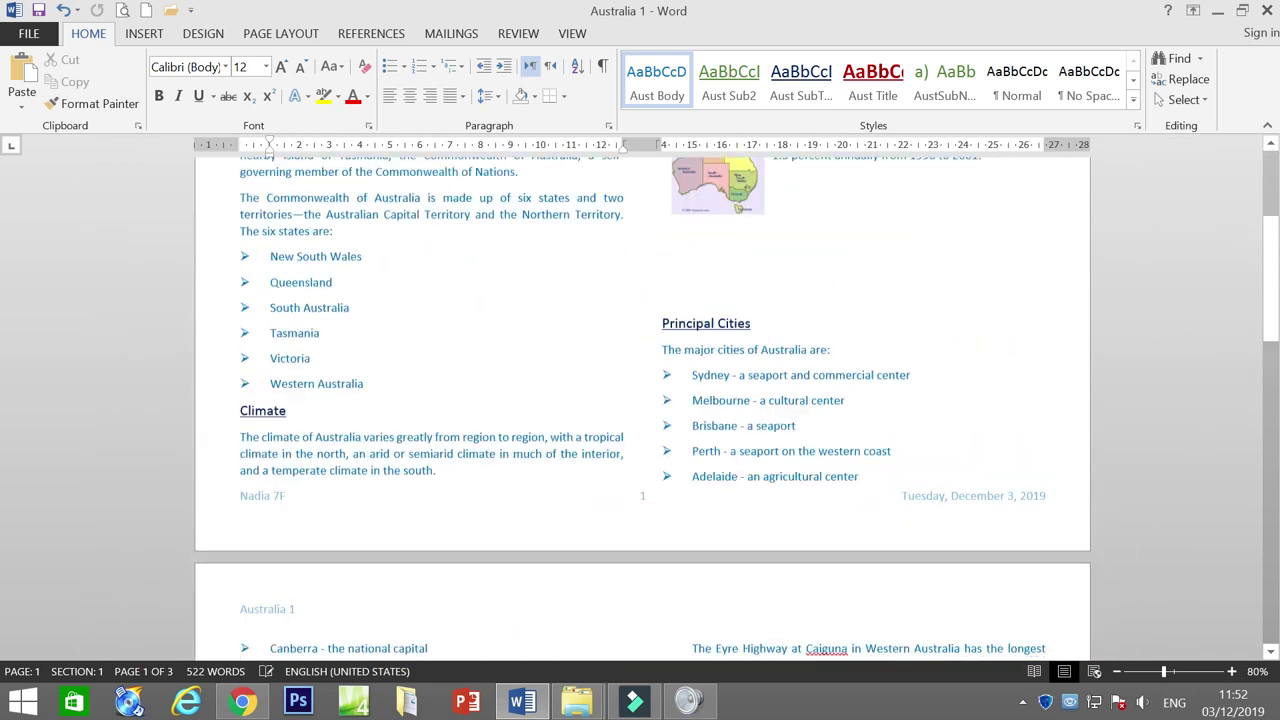
{"action": "scroll", "coordinate": [640, 400], "scroll_direction": "down", "scroll_amount": 5}
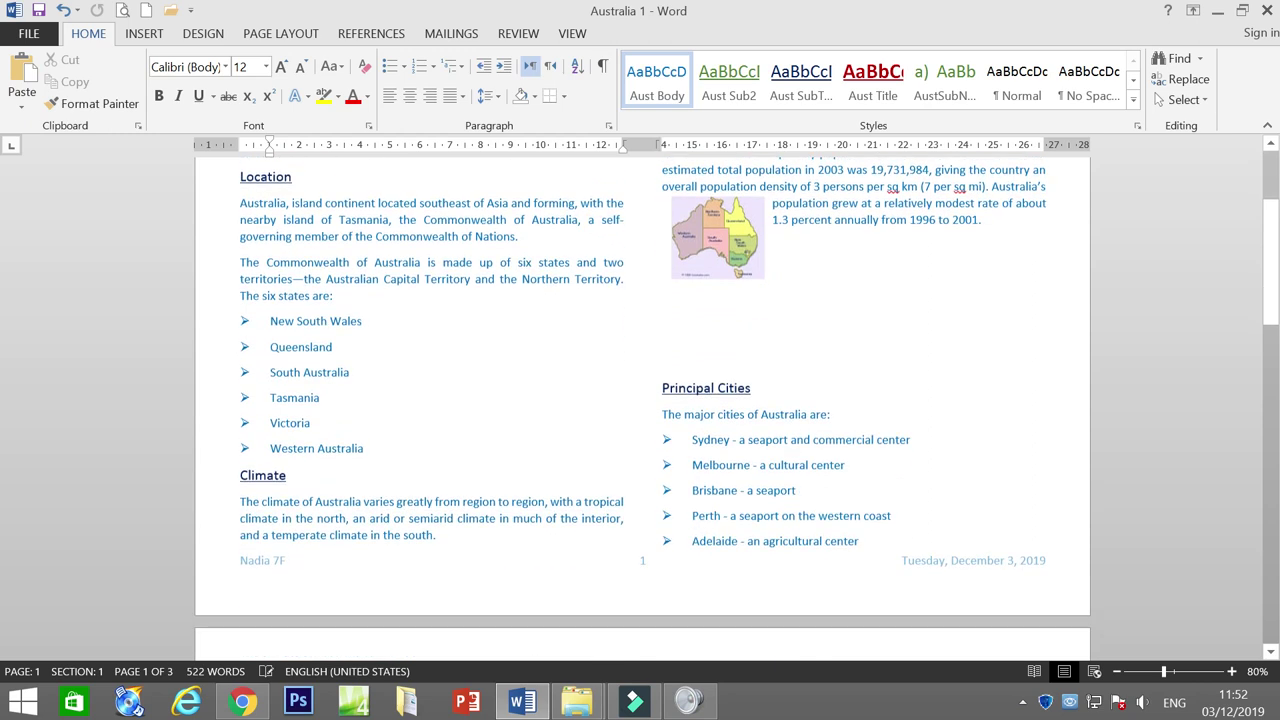
Remove the empty lines above the Population heading so it starts at the head of the first page's second column
{"action": "scroll", "coordinate": [640, 400], "scroll_direction": "up", "scroll_amount": 5}
{"action": "left_click", "coordinate": [662, 276]}
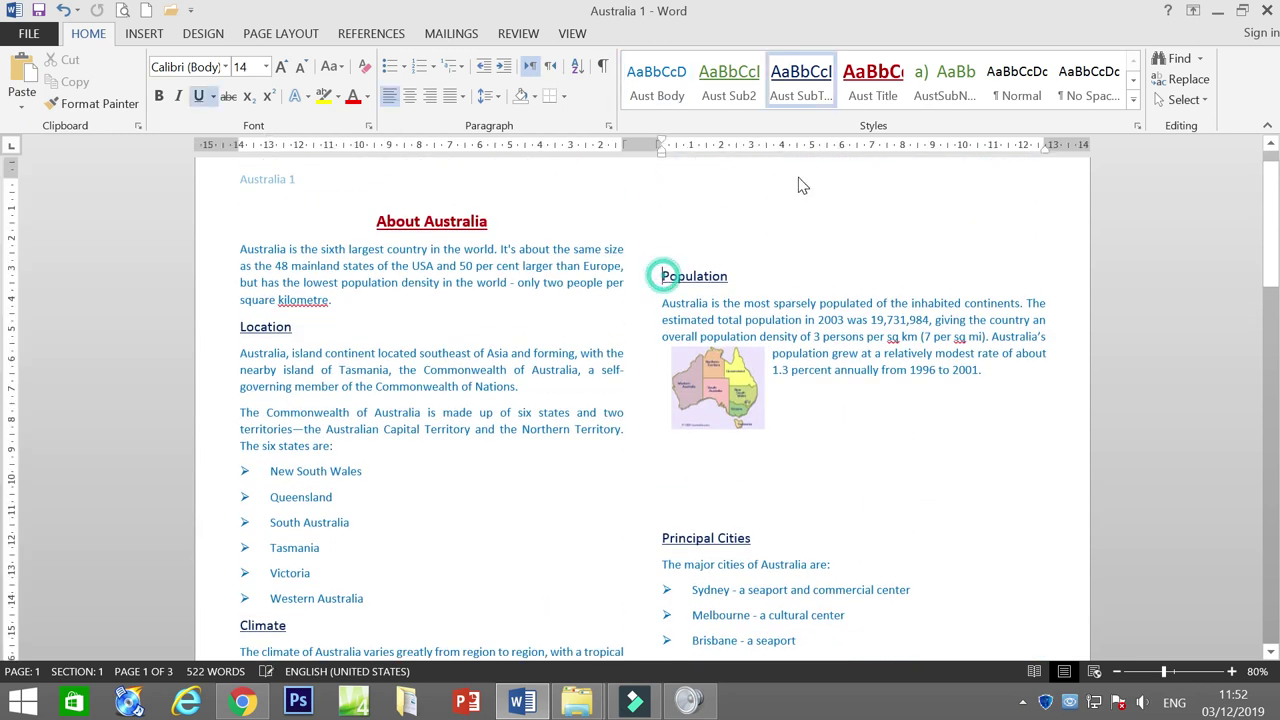
{"action": "key", "text": "BackSpace"}
{"action": "key", "text": "BackSpace"}
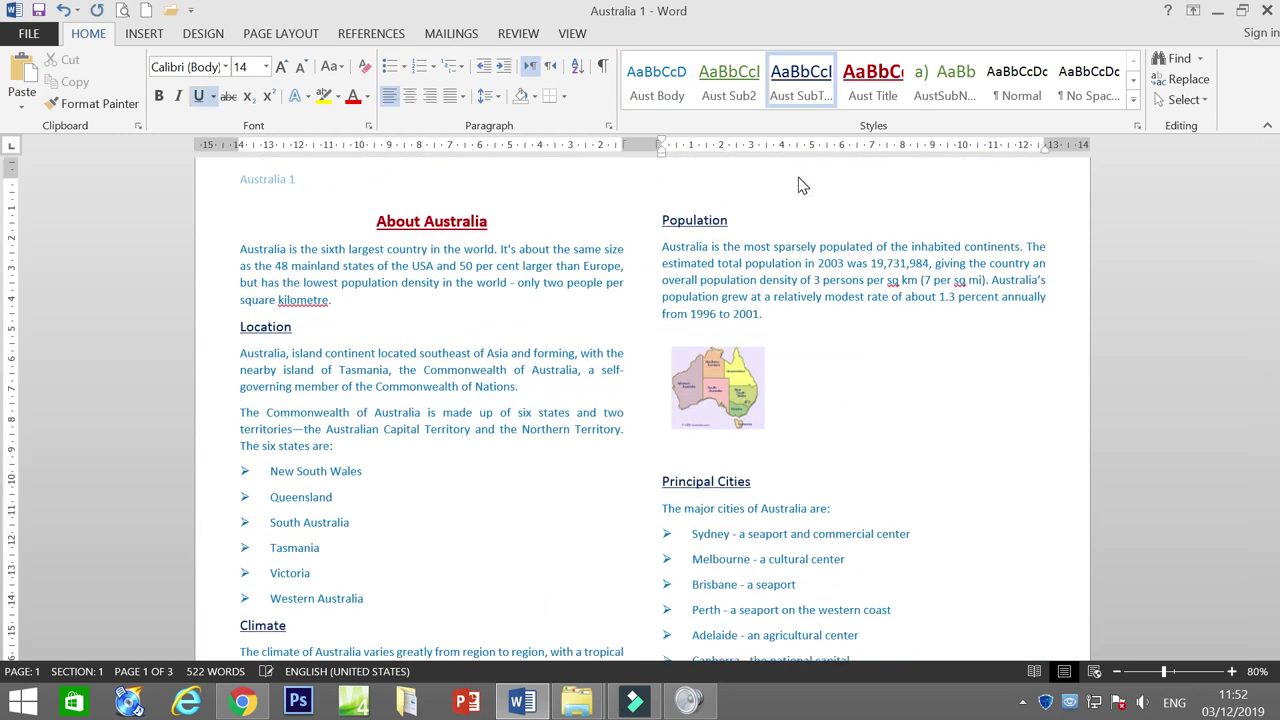
Remove the empty lines above the Animals heading so it starts directly beneath the second page's header
{"action": "scroll", "coordinate": [790, 178], "scroll_direction": "down", "scroll_amount": 8}
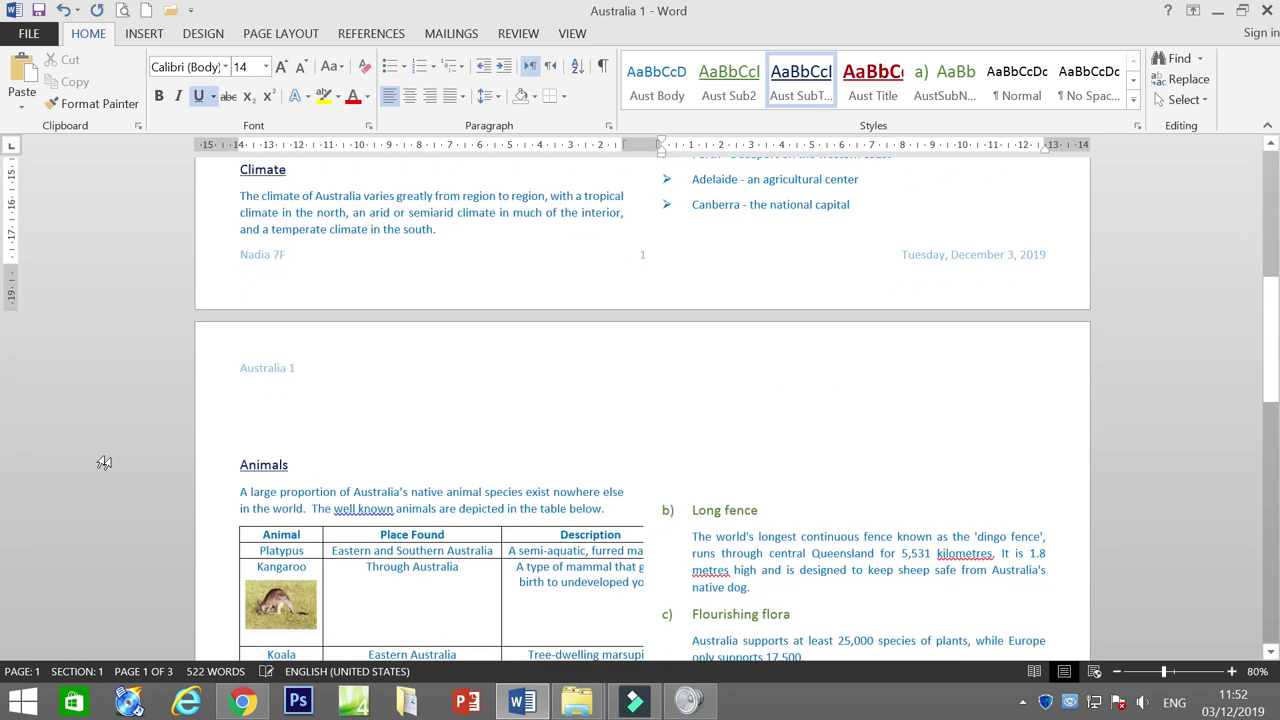
{"action": "left_click", "coordinate": [228, 457]}
{"action": "key", "text": "BackSpace"}
{"action": "key", "text": "BackSpace"}
{"action": "key", "text": "BackSpace"}
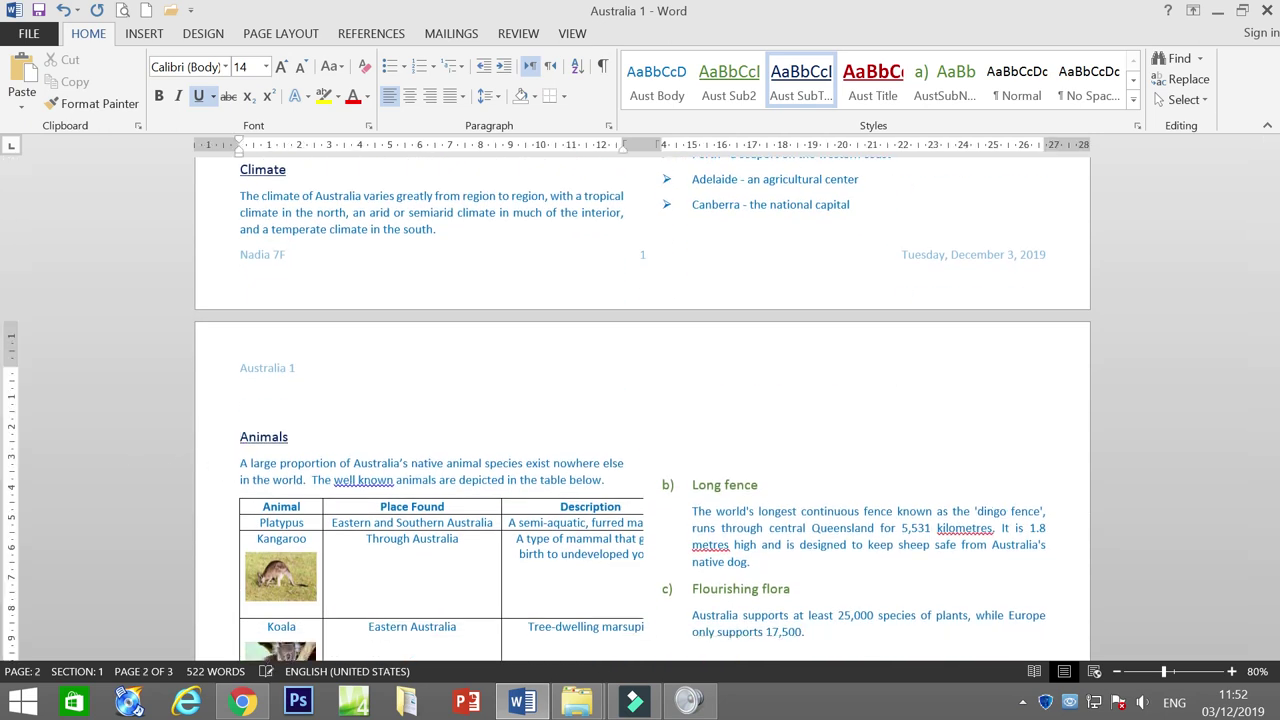
{"action": "key", "text": "ctrl+z"}
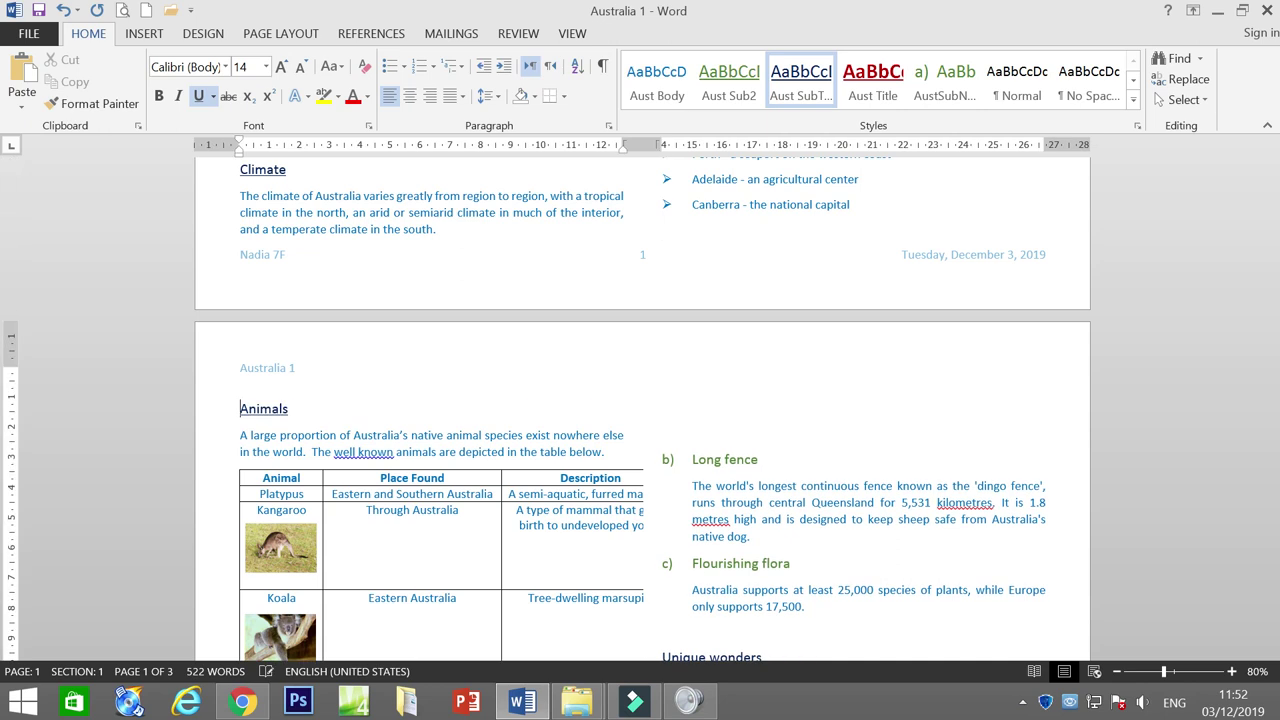
Delete the blank lines above "b) Long fence" so it begins the second column of page 2
{"action": "scroll", "coordinate": [482, 580], "scroll_direction": "down", "scroll_amount": 6}
{"action": "scroll", "coordinate": [640, 400], "scroll_direction": "down", "scroll_amount": 5}
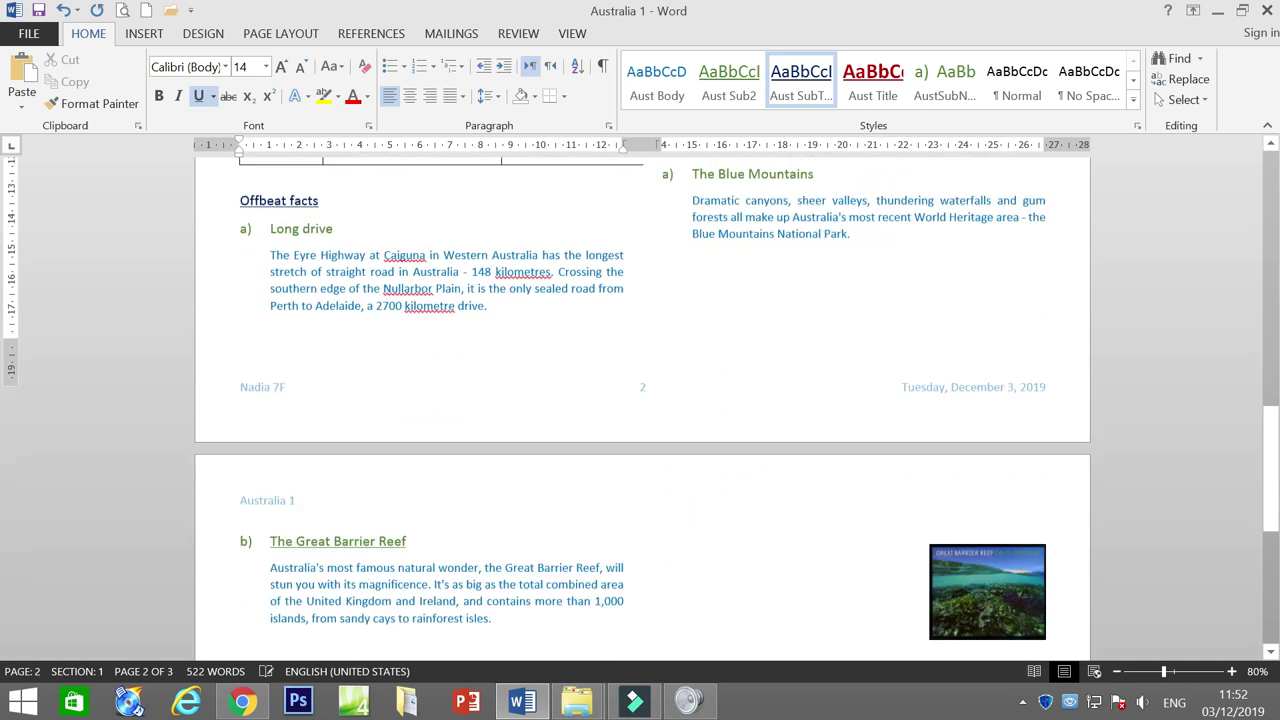
{"action": "scroll", "coordinate": [640, 400], "scroll_direction": "up", "scroll_amount": 6}
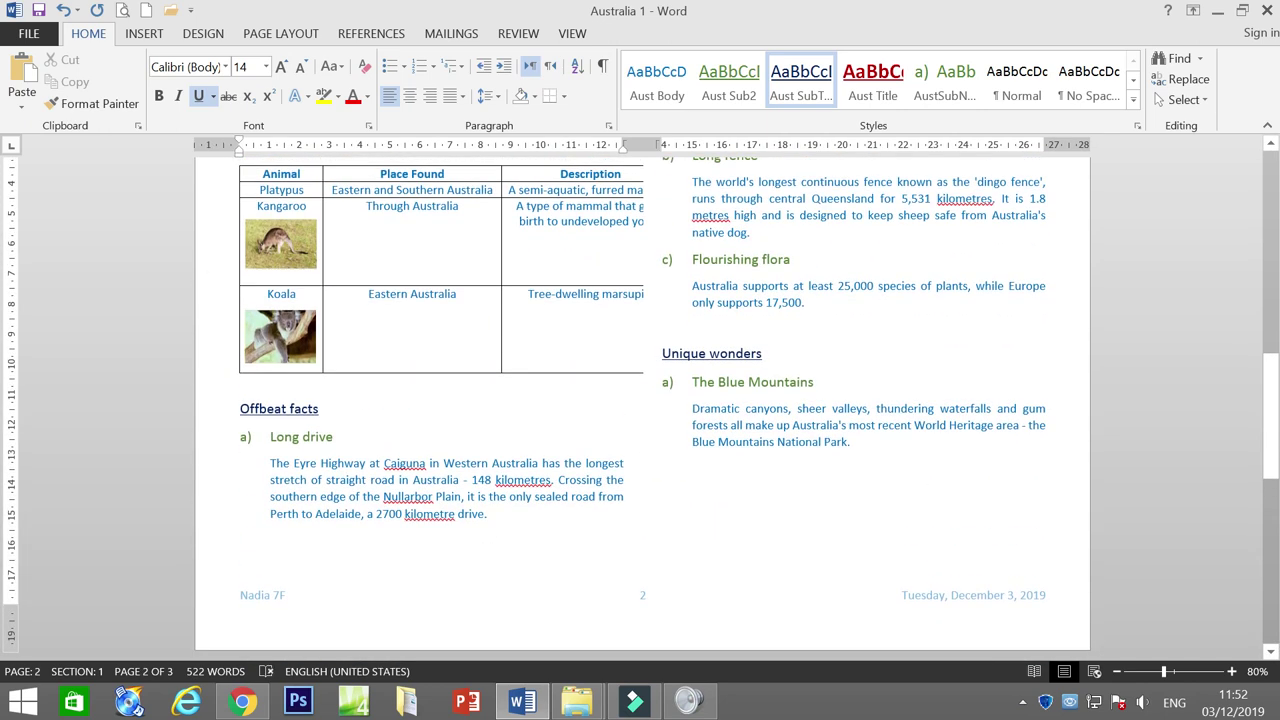
{"action": "scroll", "coordinate": [640, 400], "scroll_direction": "up", "scroll_amount": 5}
{"action": "left_click", "coordinate": [666, 421]}
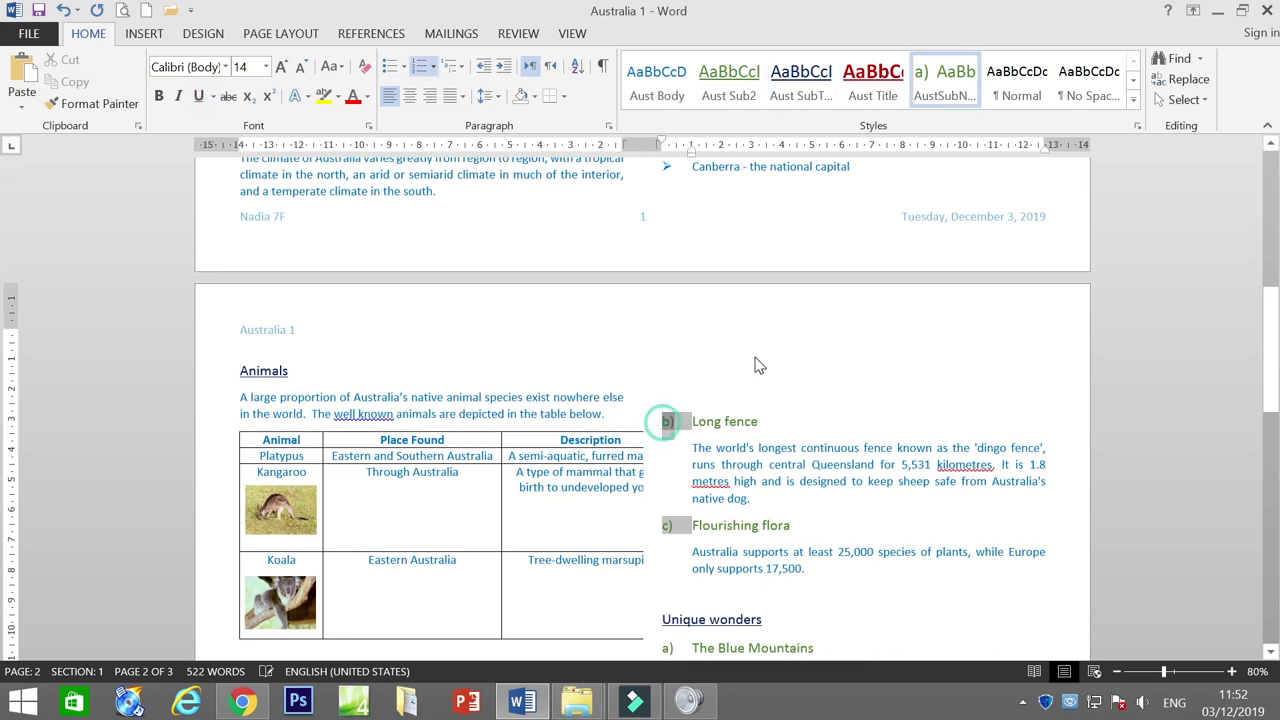
{"action": "left_click", "coordinate": [695, 393]}
{"action": "key", "text": "BackSpace"}
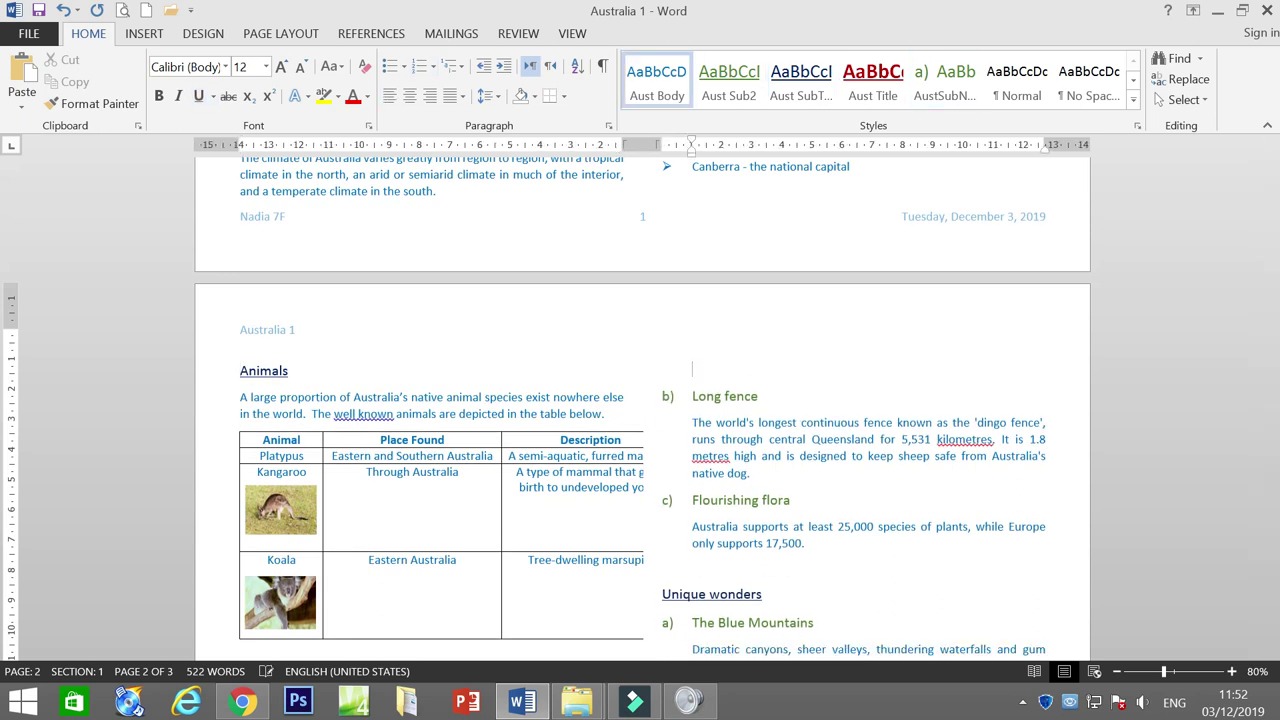
{"action": "scroll", "coordinate": [700, 428], "scroll_direction": "up", "scroll_amount": 3}
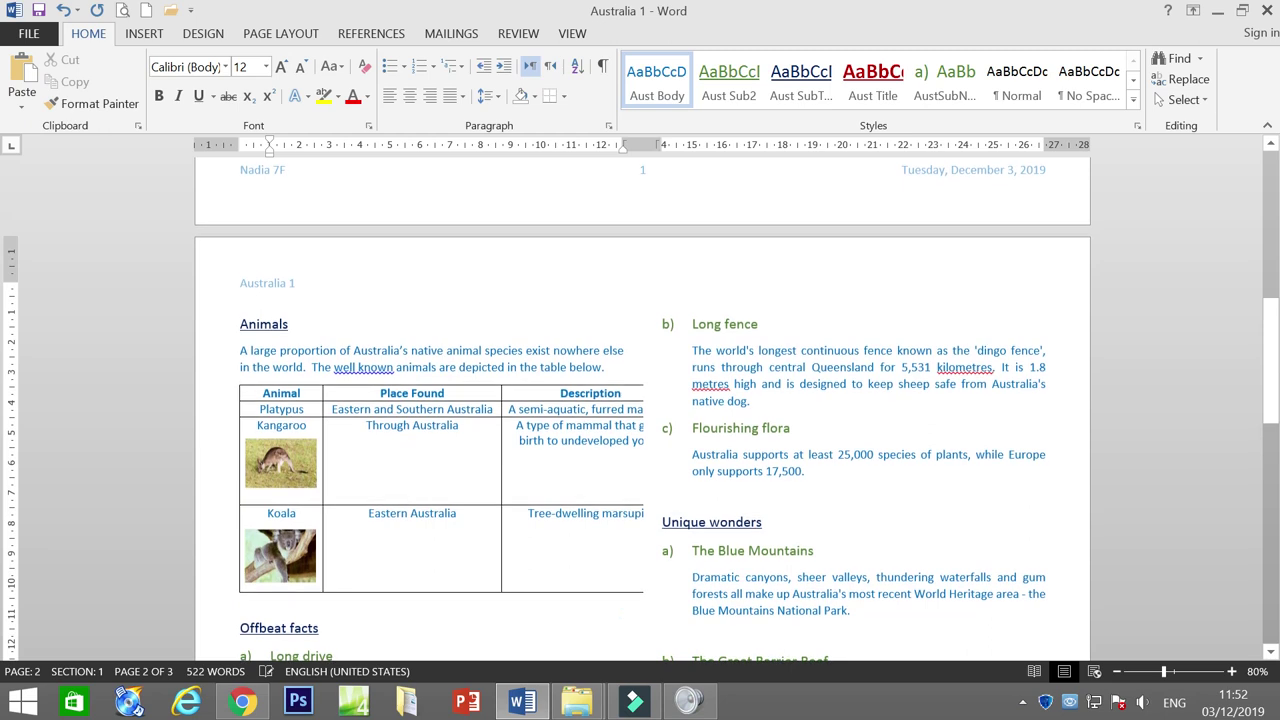
Delete the blank lines above "c) Sydney Opera House" so it begins the third page
{"action": "scroll", "coordinate": [700, 428], "scroll_direction": "down", "scroll_amount": 8}
{"action": "left_click", "coordinate": [363, 501]}
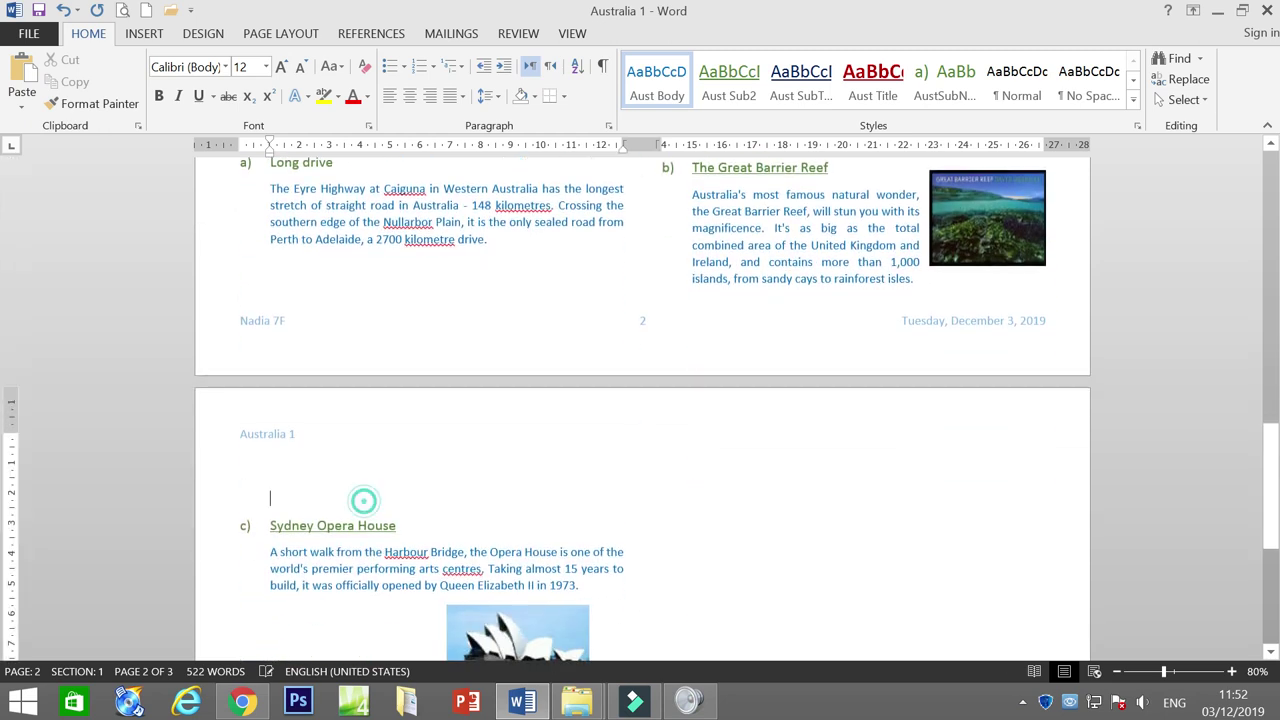
{"action": "key", "text": "BackSpace"}
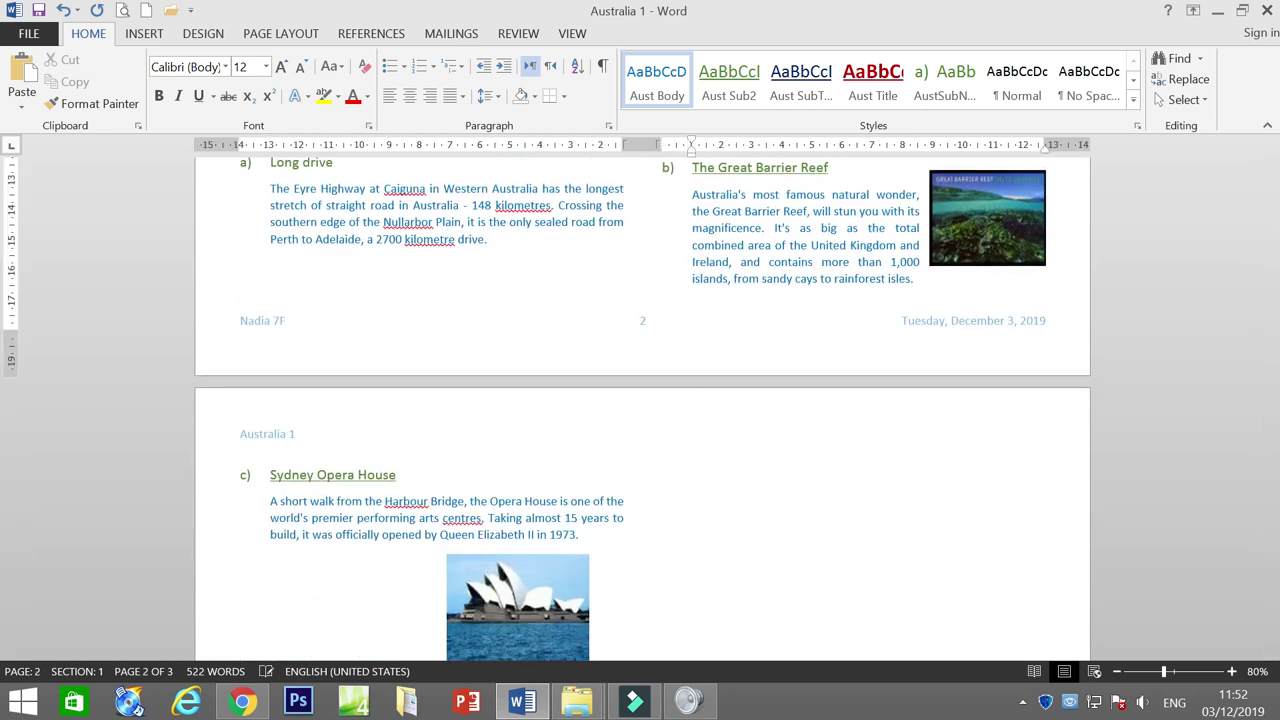
{"action": "scroll", "coordinate": [470, 560], "scroll_direction": "down", "scroll_amount": 7}
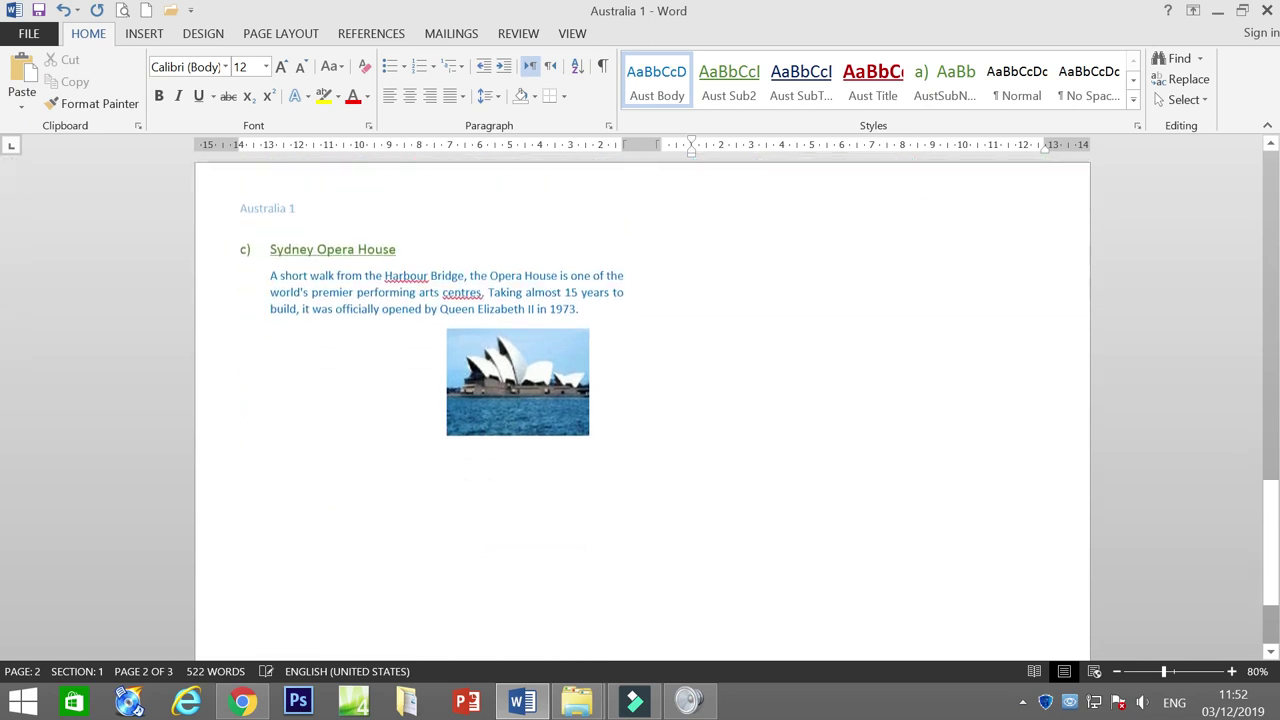
Correct the spelling of "kilometre" to "kilometer" in the About Australia paragraph on the first page
{"action": "scroll", "coordinate": [483, 516], "scroll_direction": "up", "scroll_amount": 5}
{"action": "scroll", "coordinate": [483, 516], "scroll_direction": "up", "scroll_amount": 15}
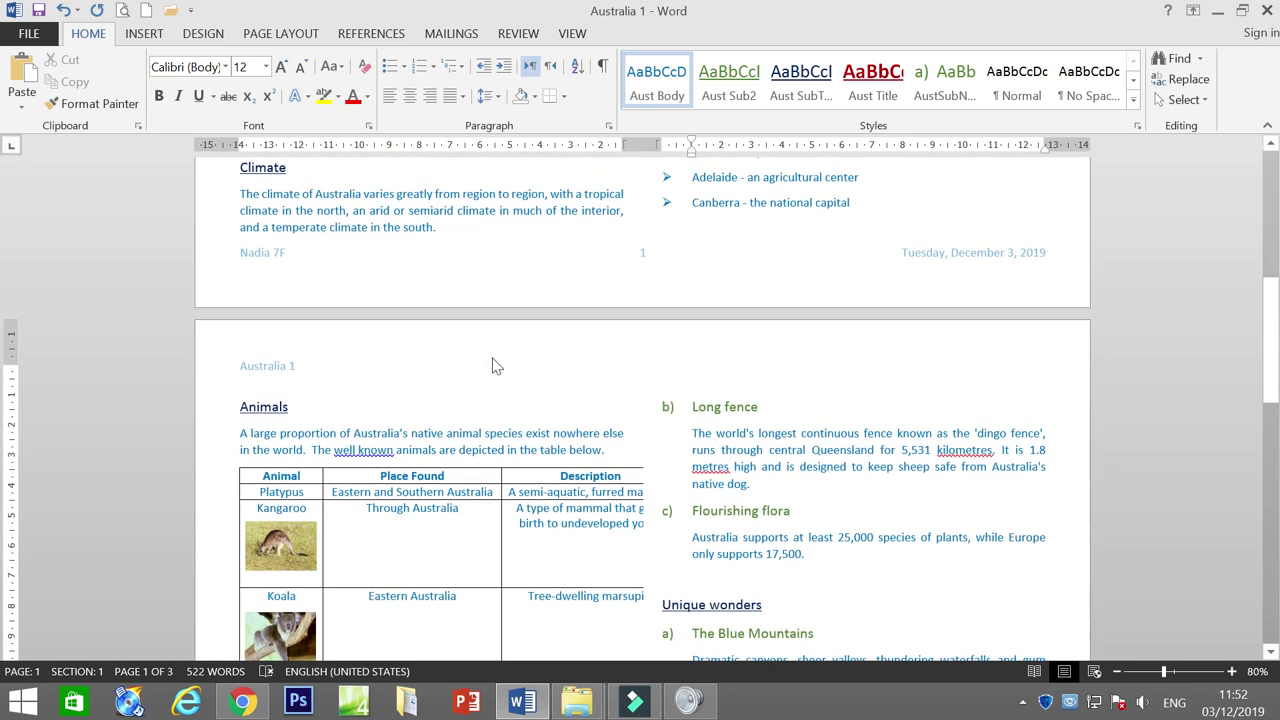
{"action": "scroll", "coordinate": [492, 365], "scroll_direction": "up", "scroll_amount": 10}
{"action": "scroll", "coordinate": [492, 365], "scroll_direction": "down", "scroll_amount": 5}
{"action": "scroll", "coordinate": [492, 365], "scroll_direction": "up", "scroll_amount": 5}
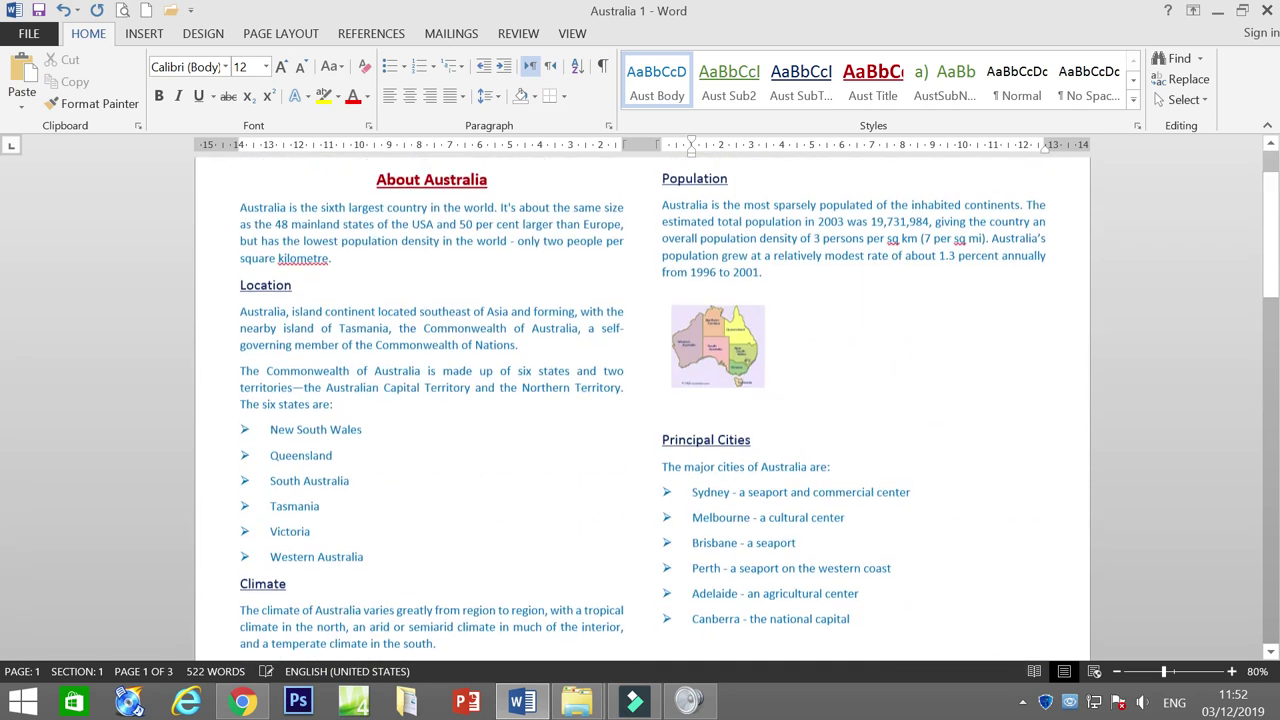
{"action": "right_click", "coordinate": [327, 266]}
{"action": "left_click", "coordinate": [383, 280]}
Correct "metres" to "meters" and "kilometres" to "kilometers" in the Long fence paragraph
{"action": "scroll", "coordinate": [818, 462], "scroll_direction": "down", "scroll_amount": 3}
{"action": "scroll", "coordinate": [818, 462], "scroll_direction": "down", "scroll_amount": 8}
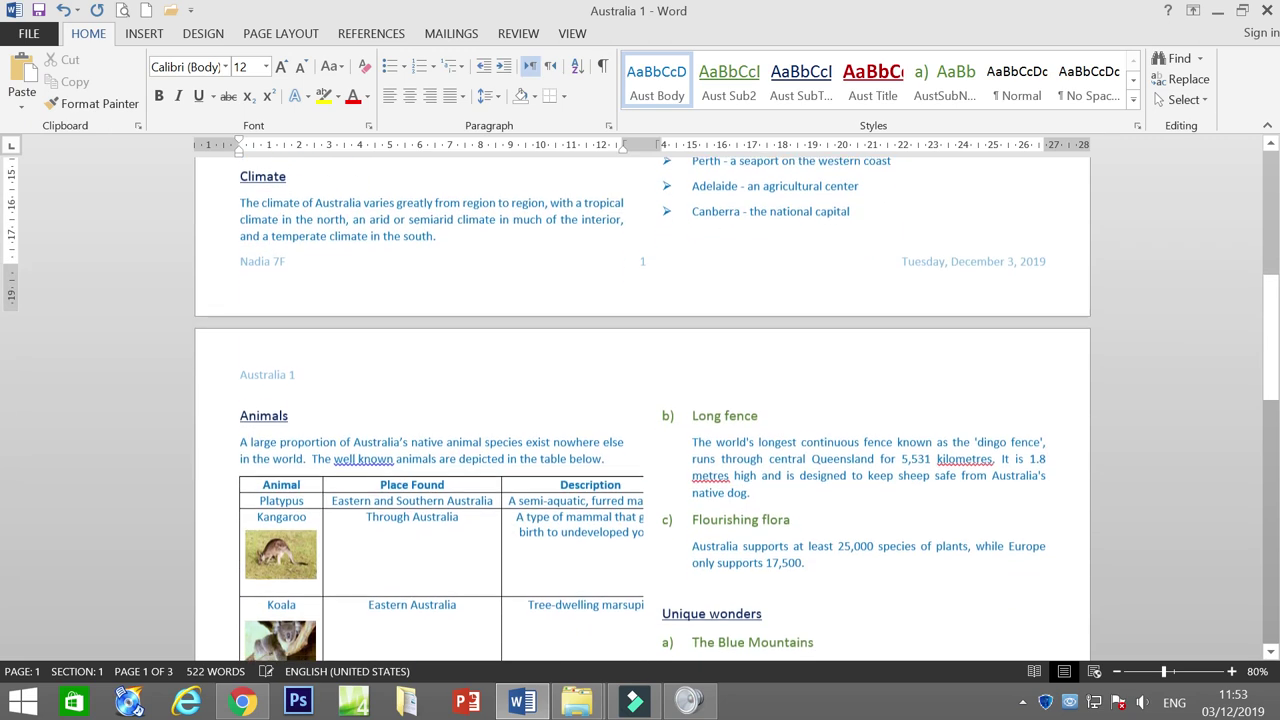
{"action": "right_click", "coordinate": [712, 468]}
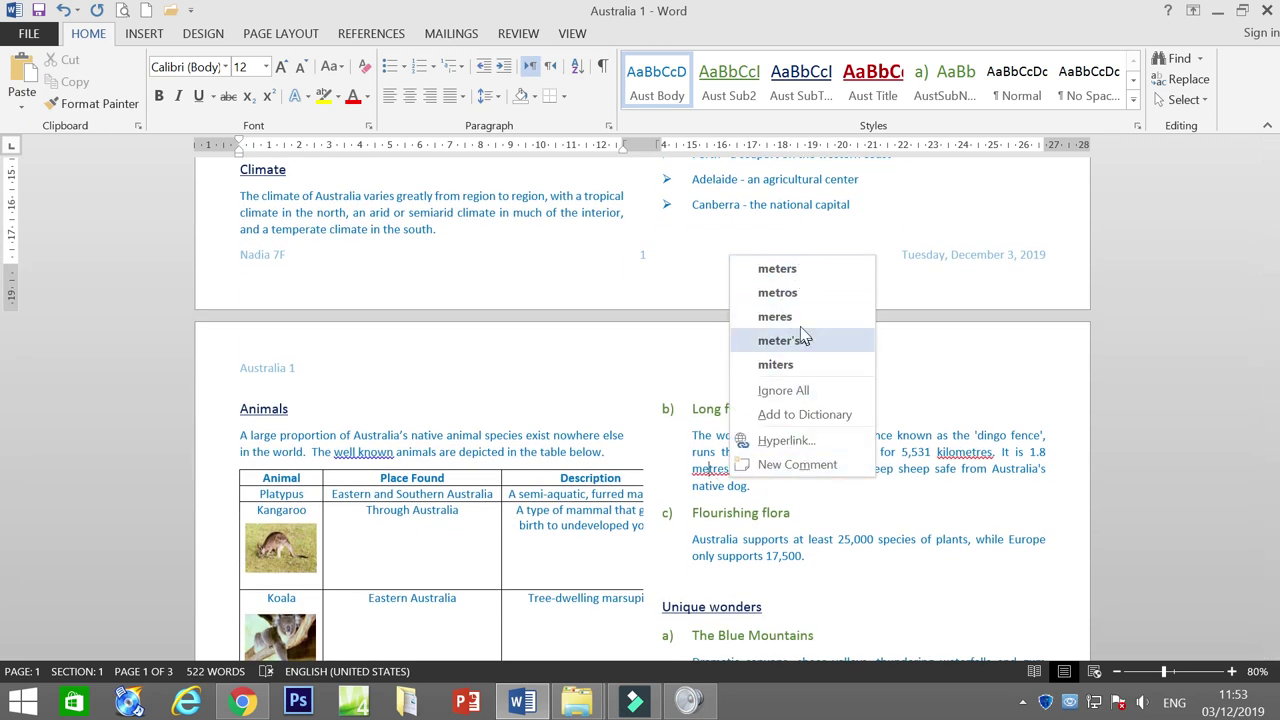
{"action": "left_click", "coordinate": [791, 270]}
{"action": "right_click", "coordinate": [968, 456]}
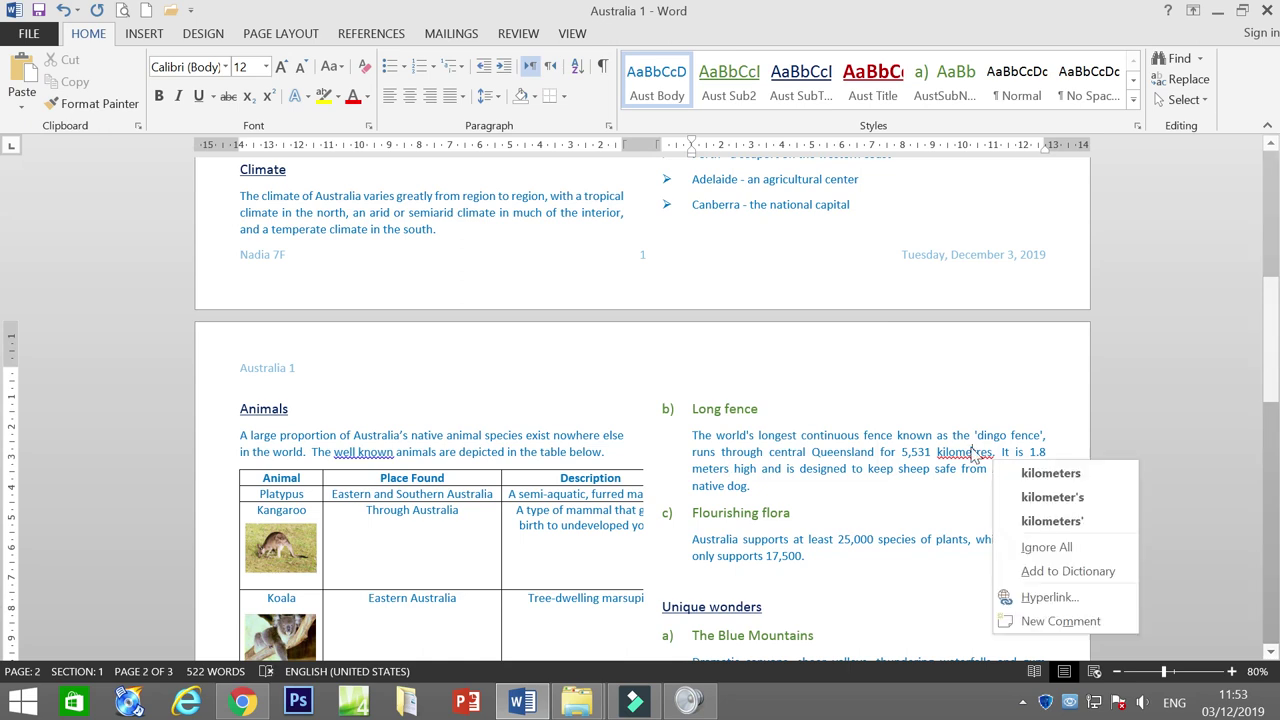
{"action": "left_click", "coordinate": [1012, 474]}
Ignore the spelling flags on the place names Caiguna and Nullarbor in the Long drive paragraph
{"action": "scroll", "coordinate": [1012, 474], "scroll_direction": "down", "scroll_amount": 7}
{"action": "scroll", "coordinate": [640, 400], "scroll_direction": "down", "scroll_amount": 5}
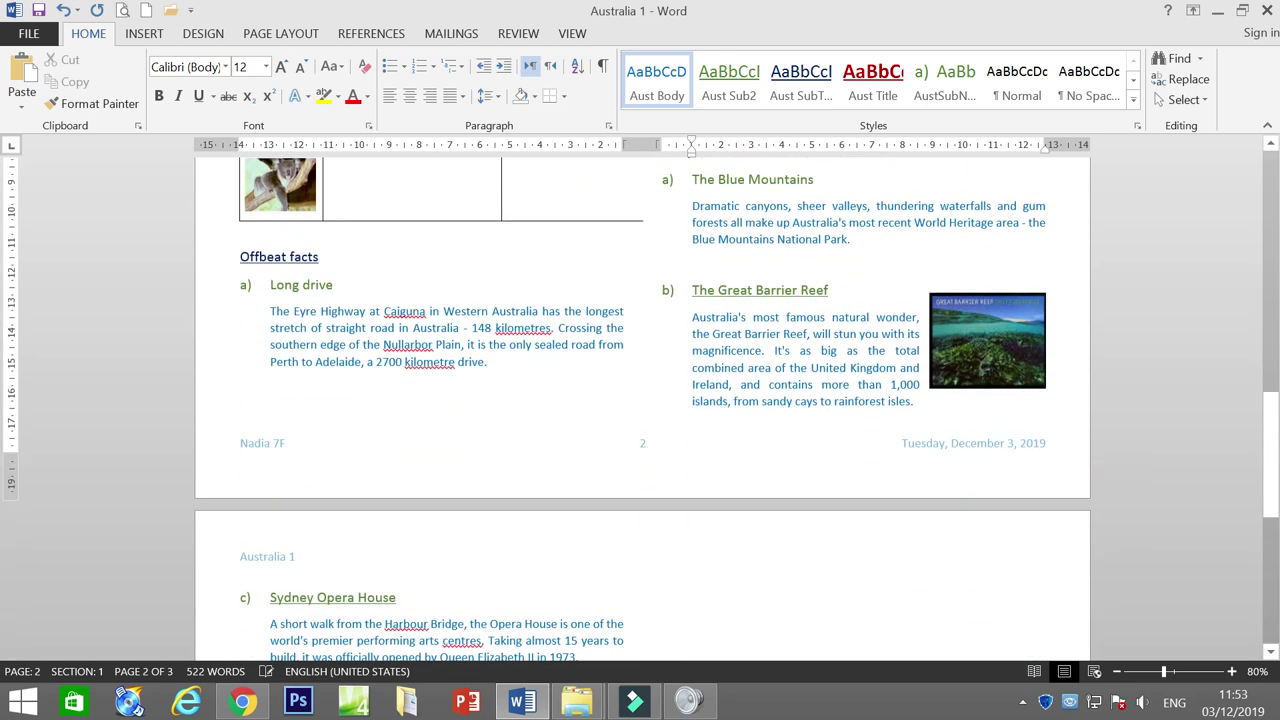
{"action": "right_click", "coordinate": [418, 313]}
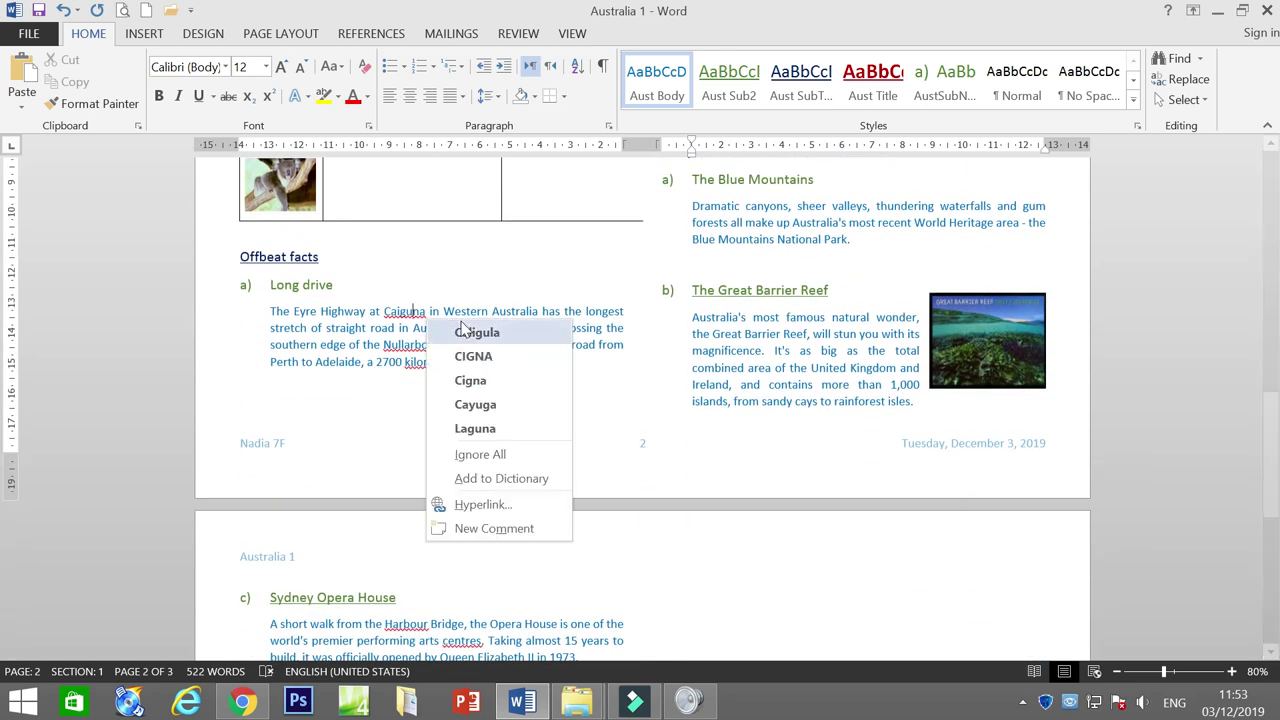
{"action": "left_click", "coordinate": [480, 458]}
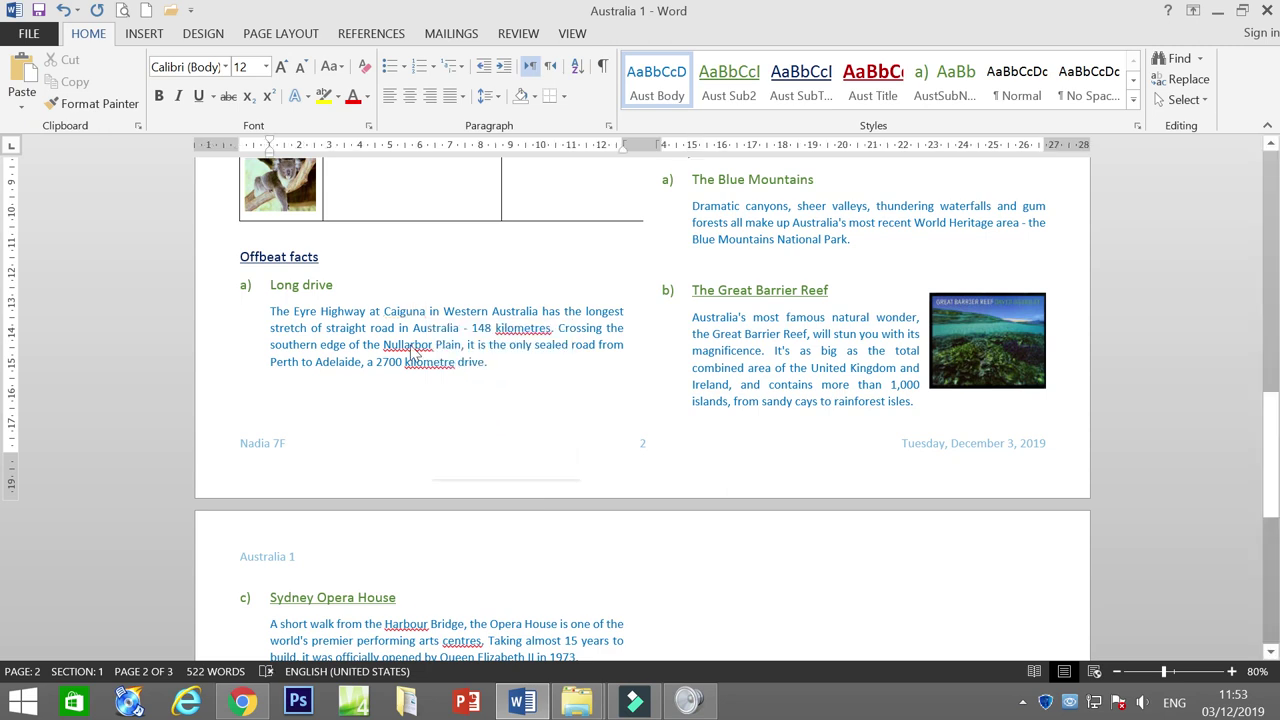
{"action": "right_click", "coordinate": [414, 349]}
{"action": "left_click", "coordinate": [455, 392]}
Replace "kilometres" with "kilometers" in the Long drive paragraph and correct the flagged "kilometre" after 2700
{"action": "right_click", "coordinate": [520, 334]}
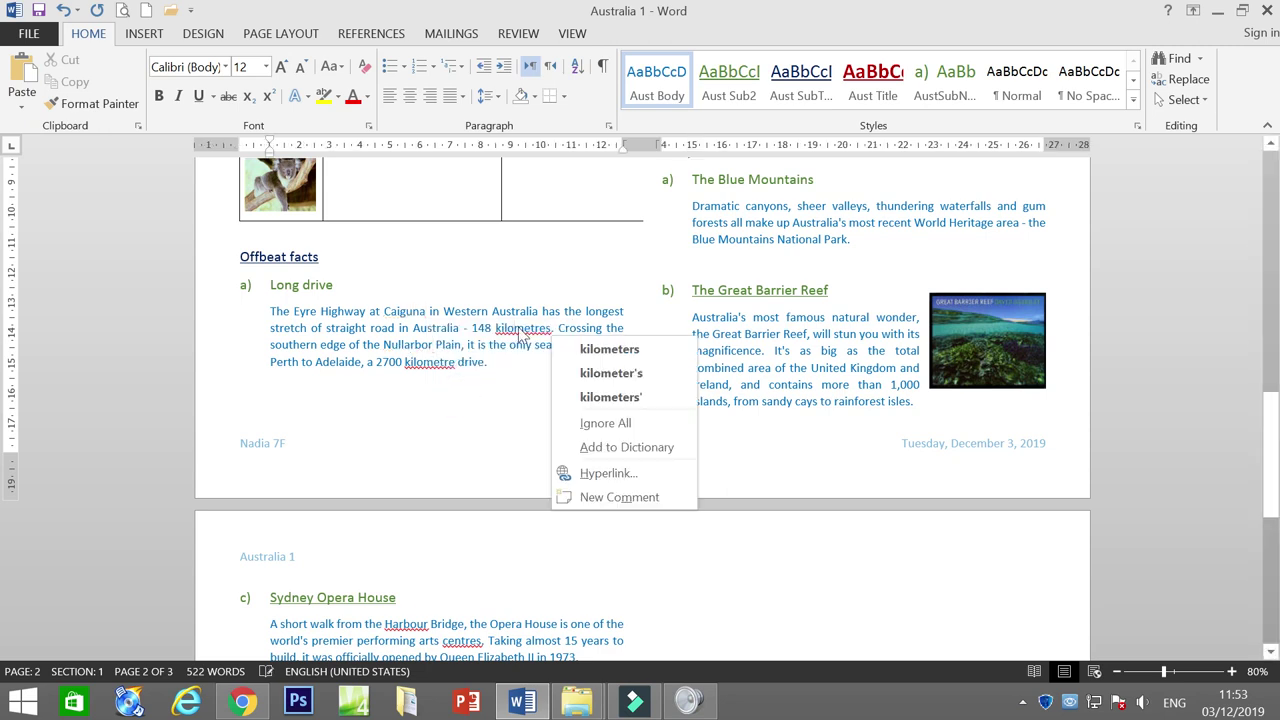
{"action": "left_click", "coordinate": [606, 350]}
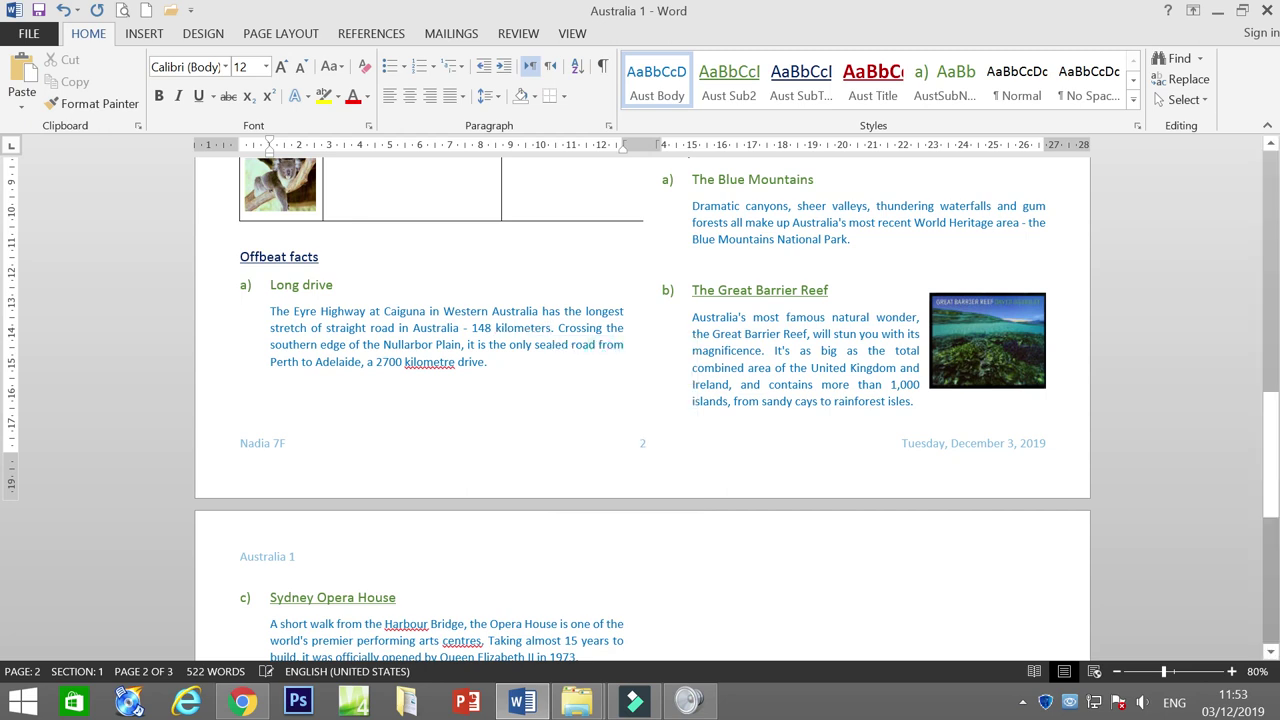
{"action": "right_click", "coordinate": [443, 376]}
{"action": "left_click", "coordinate": [486, 380]}
Ignore the spelling flag on "Harbour" and correct "centres" to "centers" in the Sydney Opera House paragraph
{"action": "scroll", "coordinate": [790, 455], "scroll_direction": "down", "scroll_amount": 3}
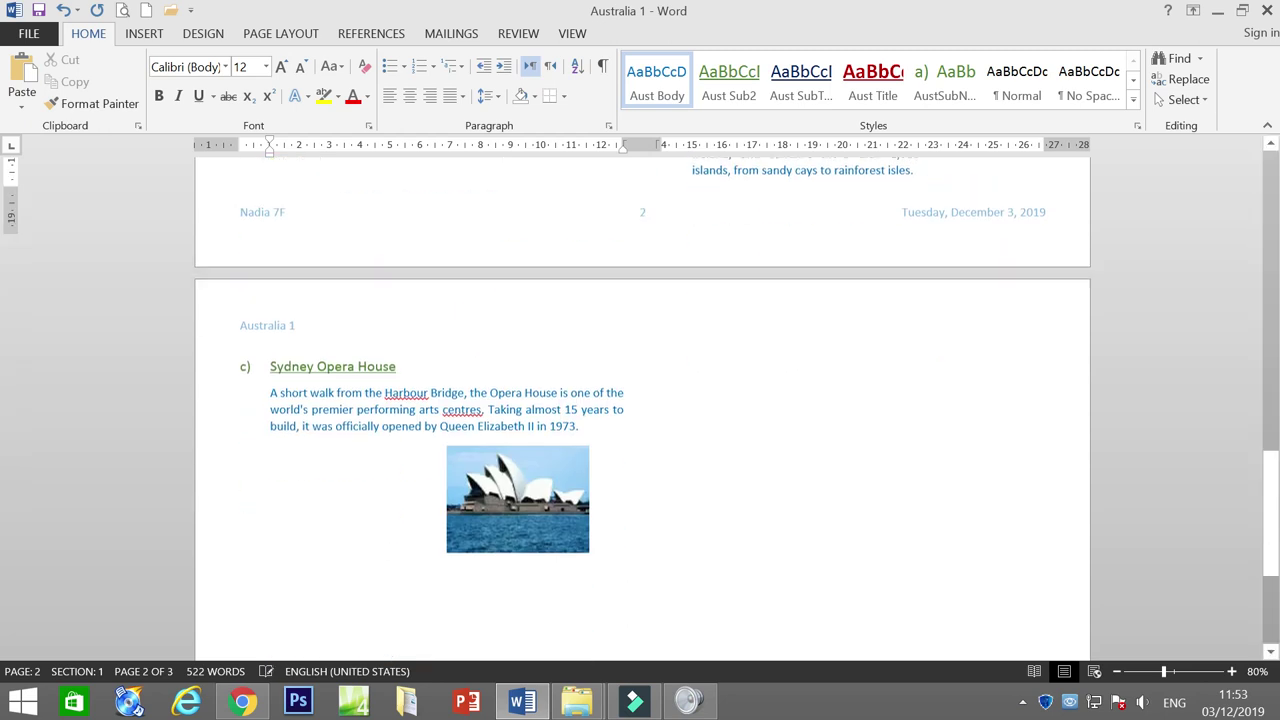
{"action": "right_click", "coordinate": [403, 358]}
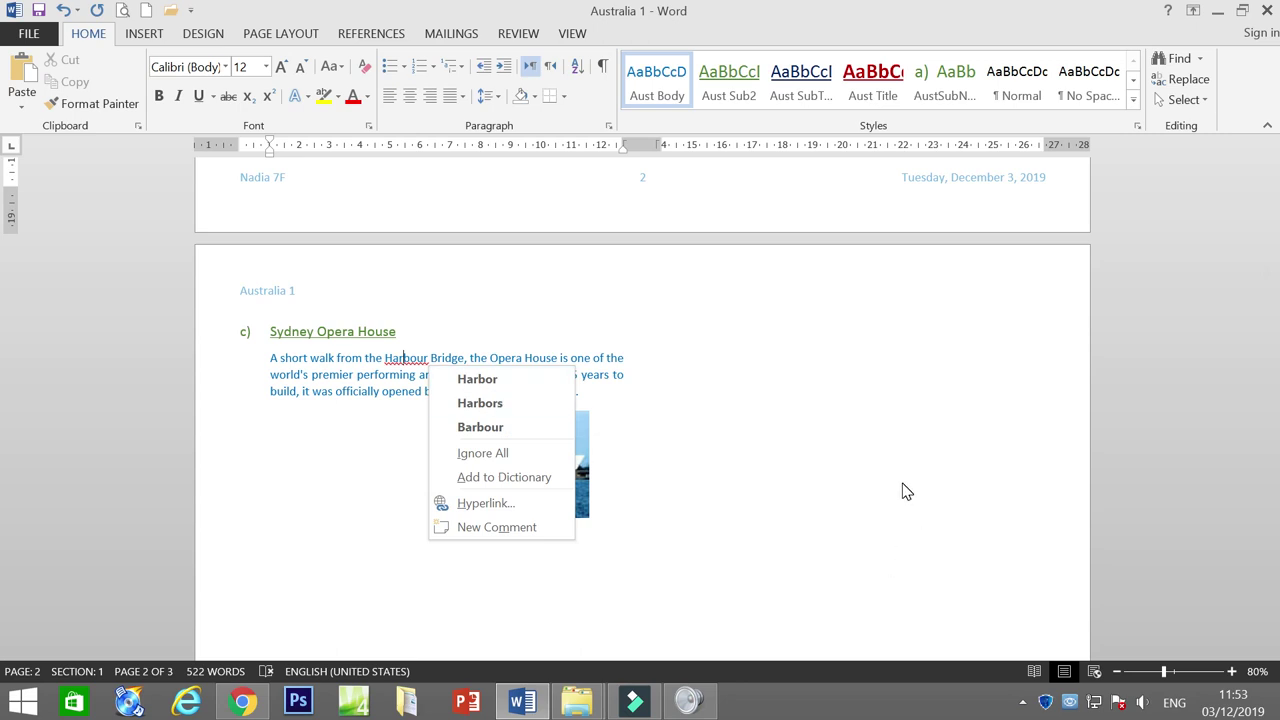
{"action": "left_click", "coordinate": [489, 453]}
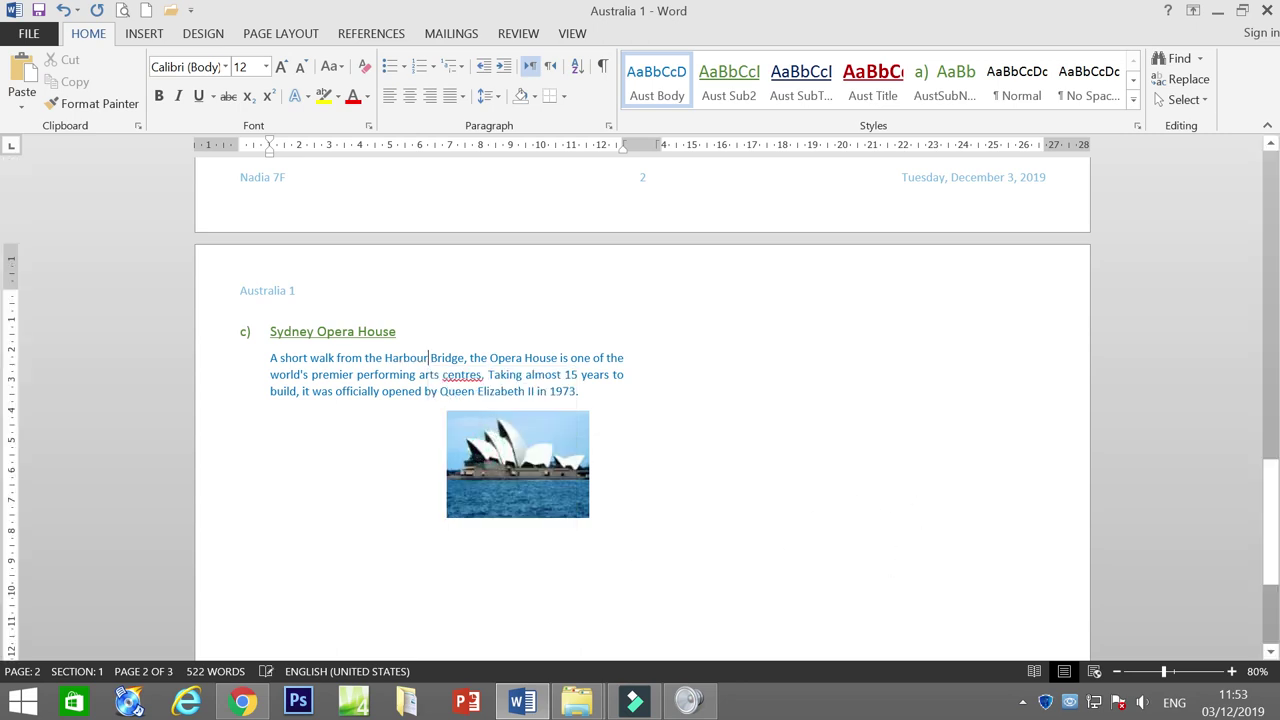
{"action": "right_click", "coordinate": [463, 375]}
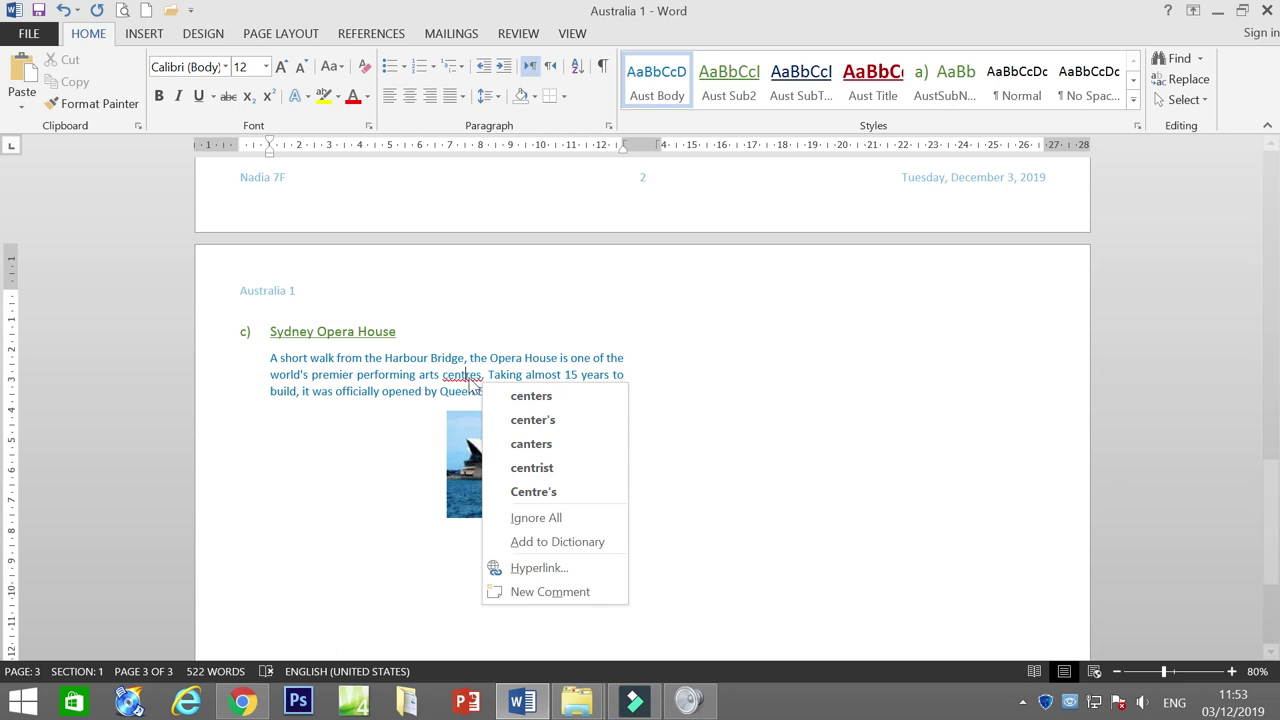
{"action": "left_click", "coordinate": [527, 400]}
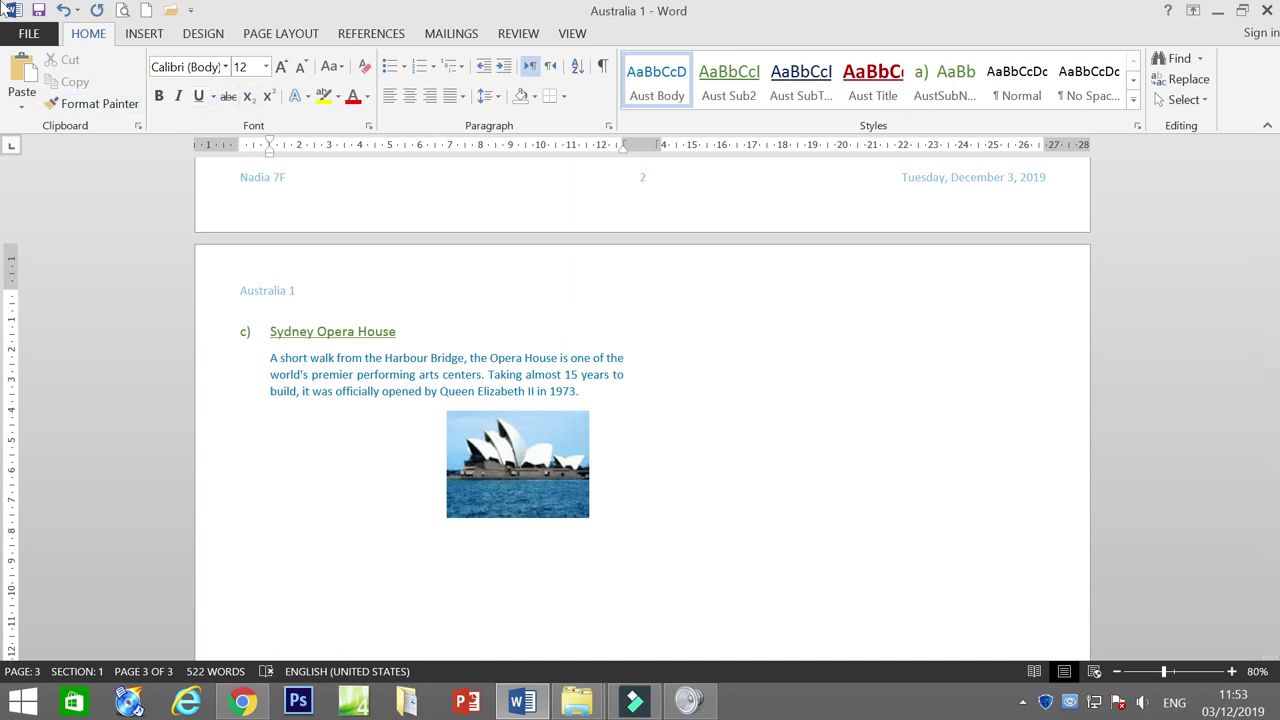
Save the document and set its print options to Print on Both Sides with pages flipped on the long edge
{"action": "left_click", "coordinate": [38, 10]}
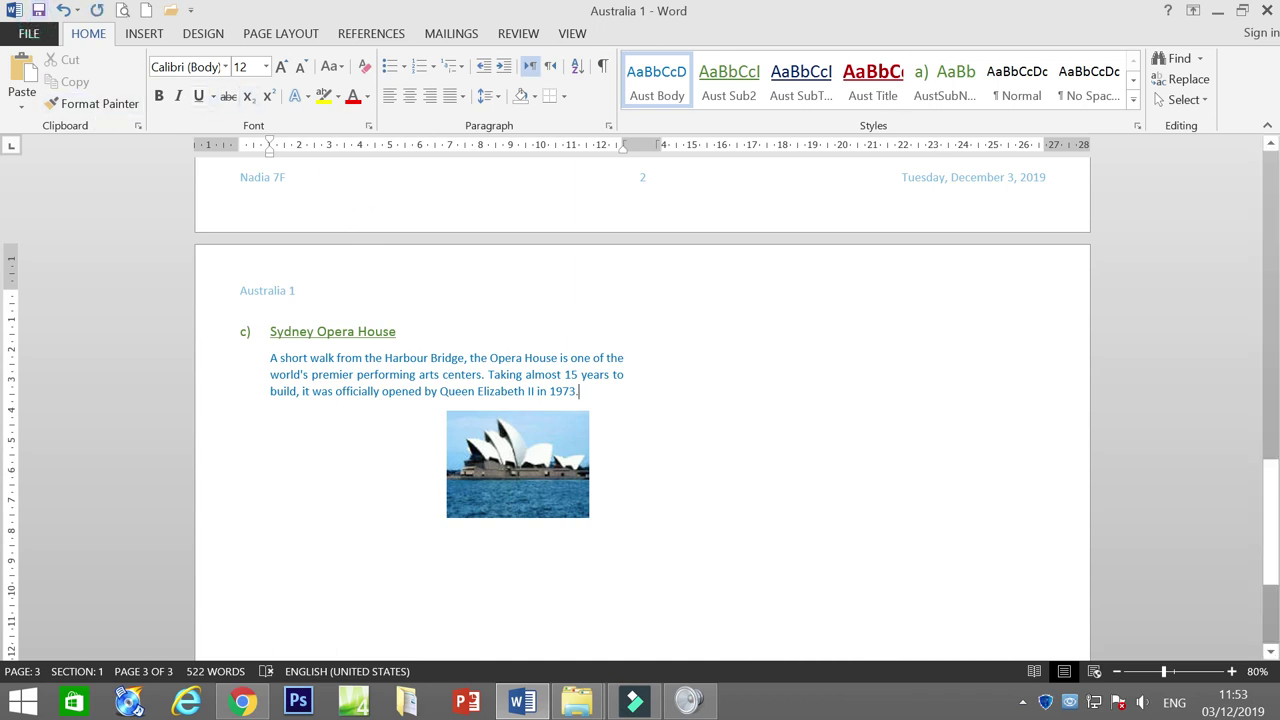
{"action": "scroll", "coordinate": [837, 583], "scroll_direction": "up", "scroll_amount": 20}
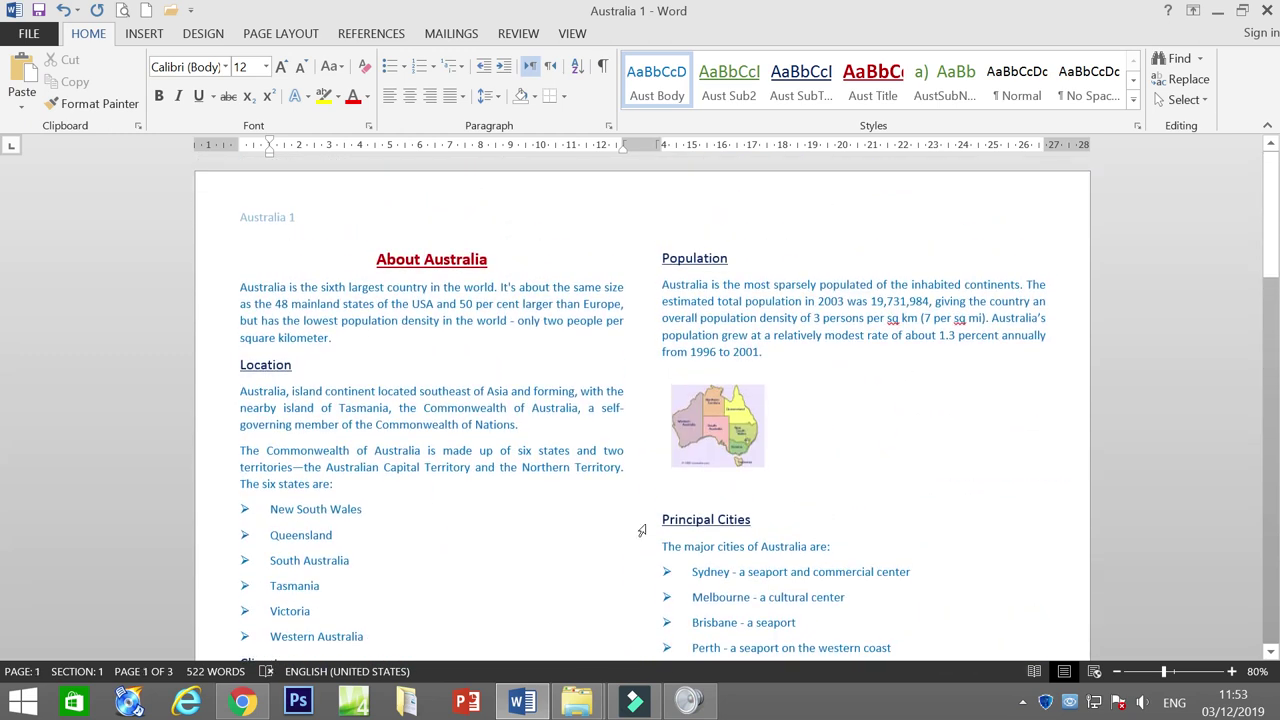
{"action": "left_click", "coordinate": [30, 34]}
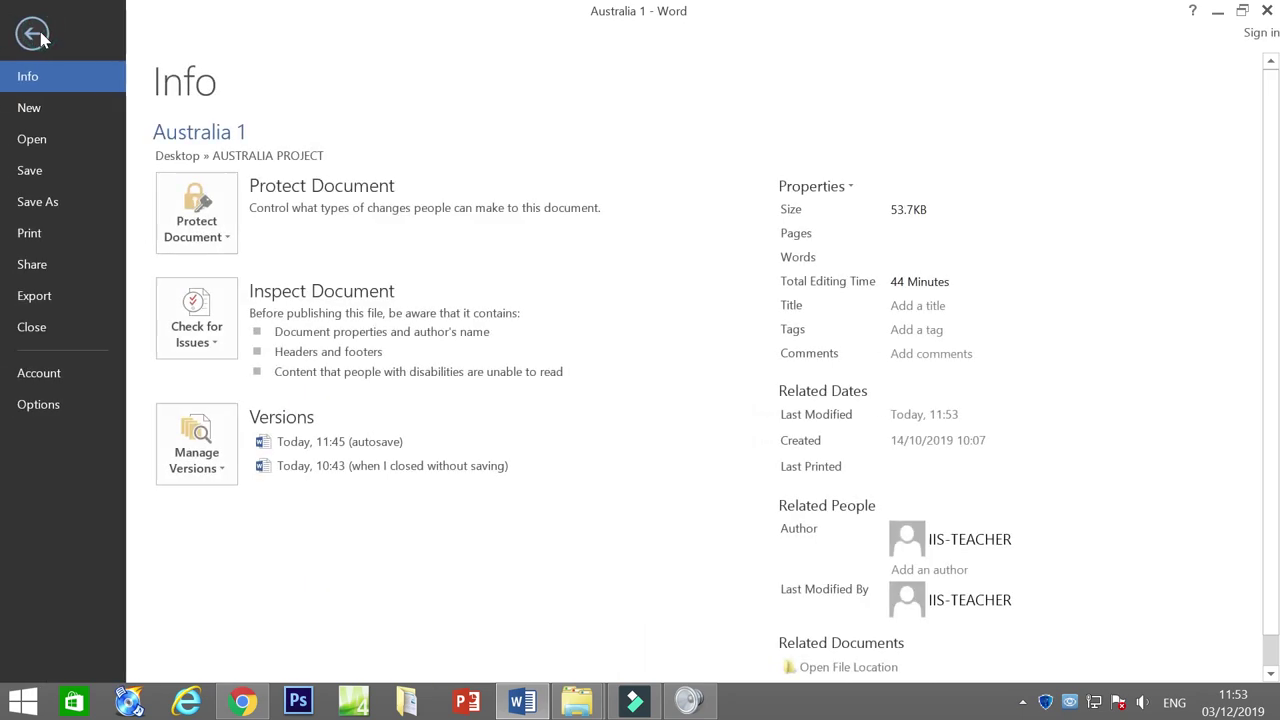
{"action": "left_click", "coordinate": [40, 240]}
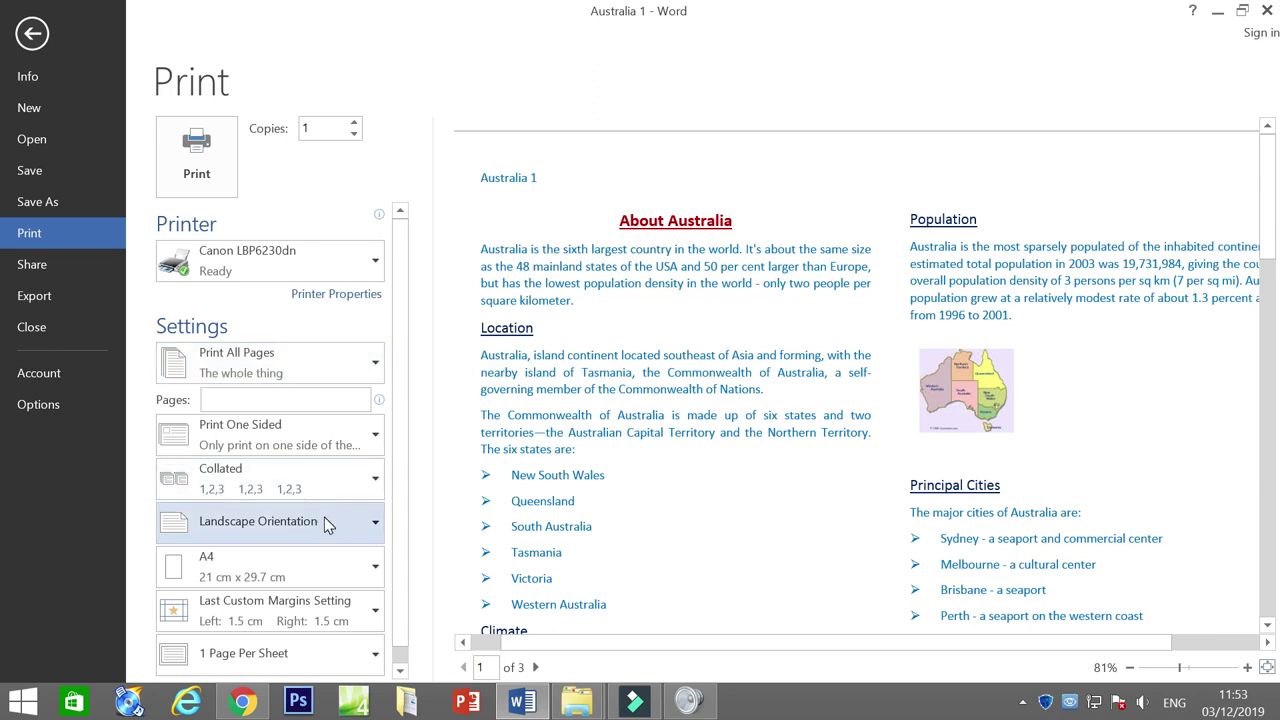
{"action": "scroll", "coordinate": [325, 505], "scroll_direction": "down", "scroll_amount": 1}
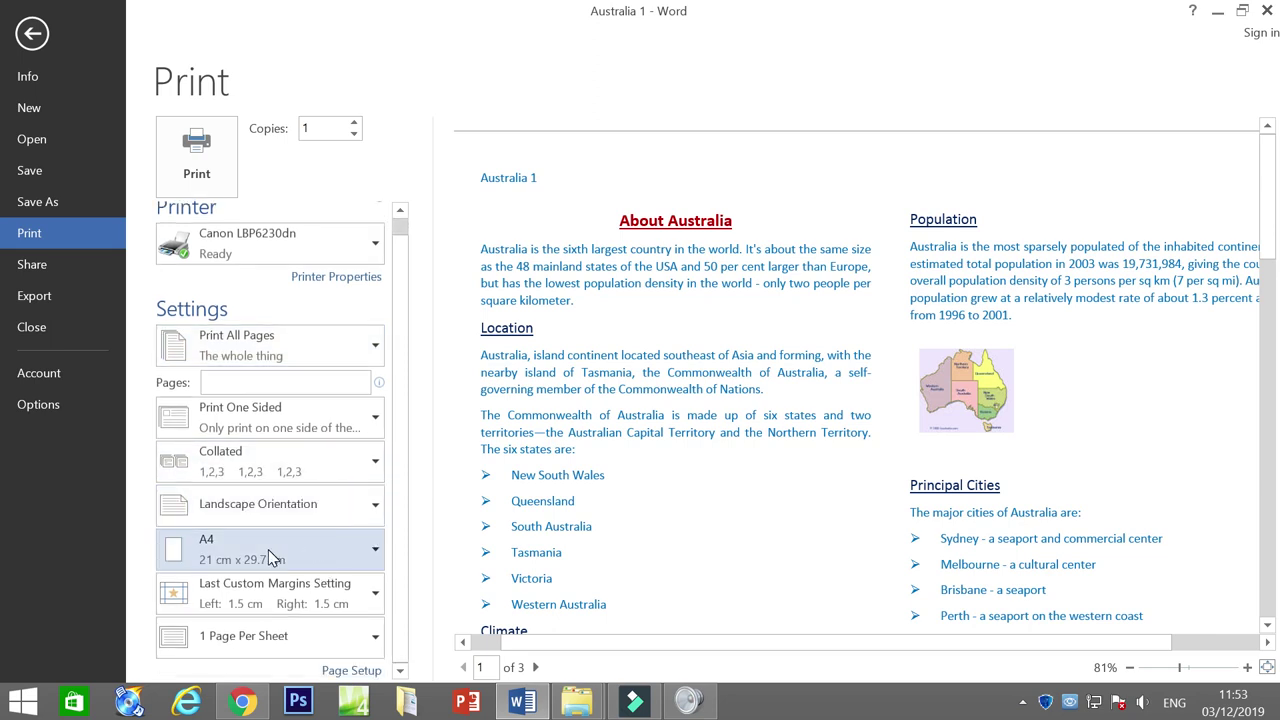
{"action": "left_click", "coordinate": [316, 429]}
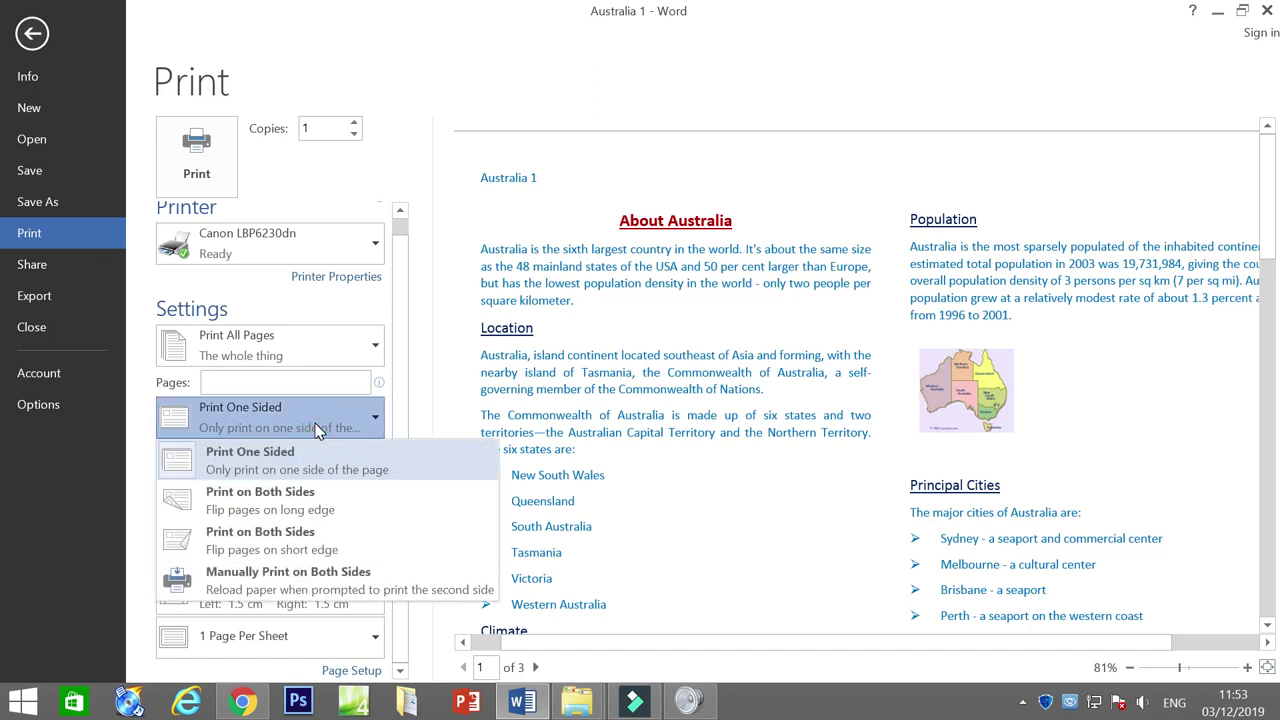
{"action": "left_click", "coordinate": [298, 507]}
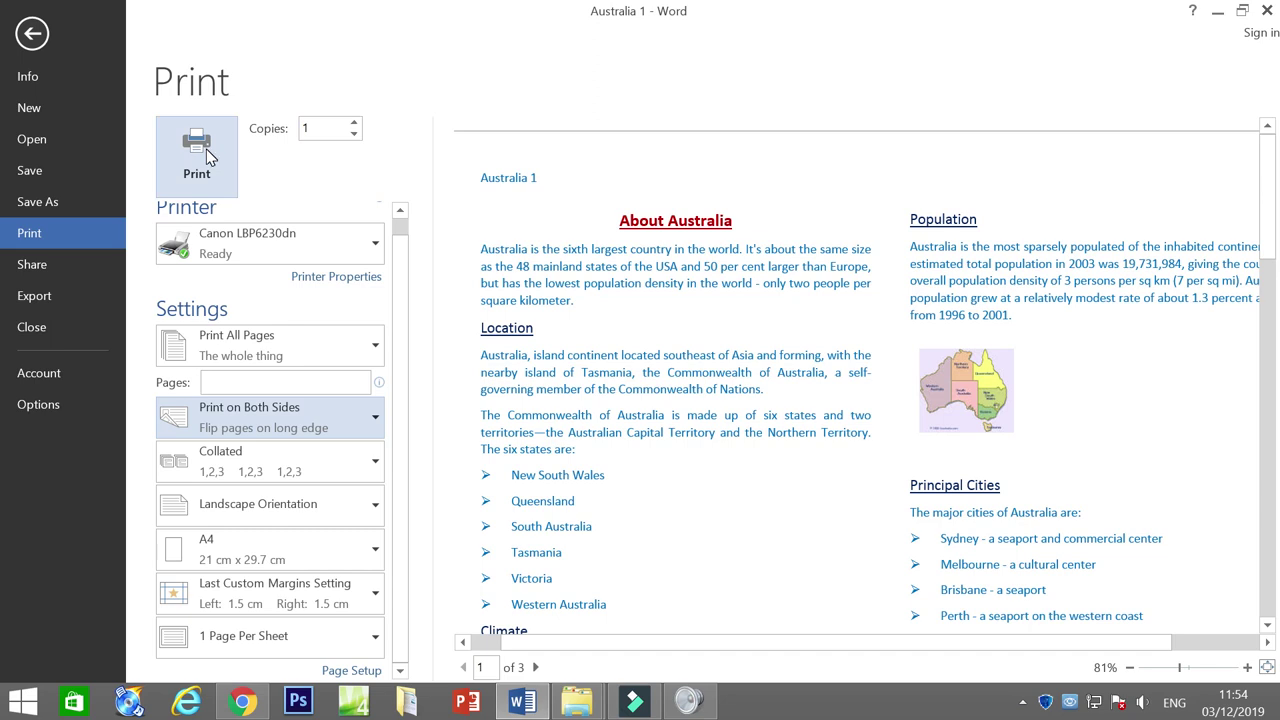
Return from the print settings to the document and review the layout of all pages, ending at the Population heading on the first page
{"action": "left_click", "coordinate": [30, 40]}
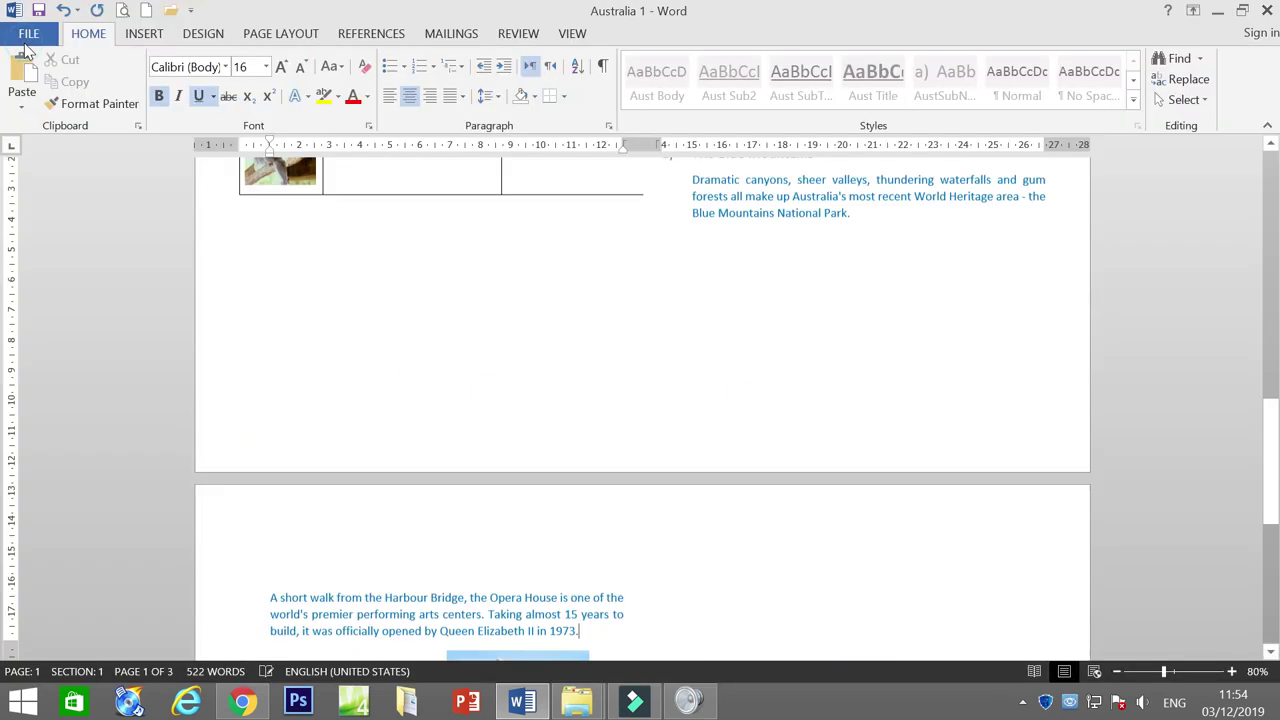
{"action": "scroll", "coordinate": [357, 314], "scroll_direction": "up", "scroll_amount": 15}
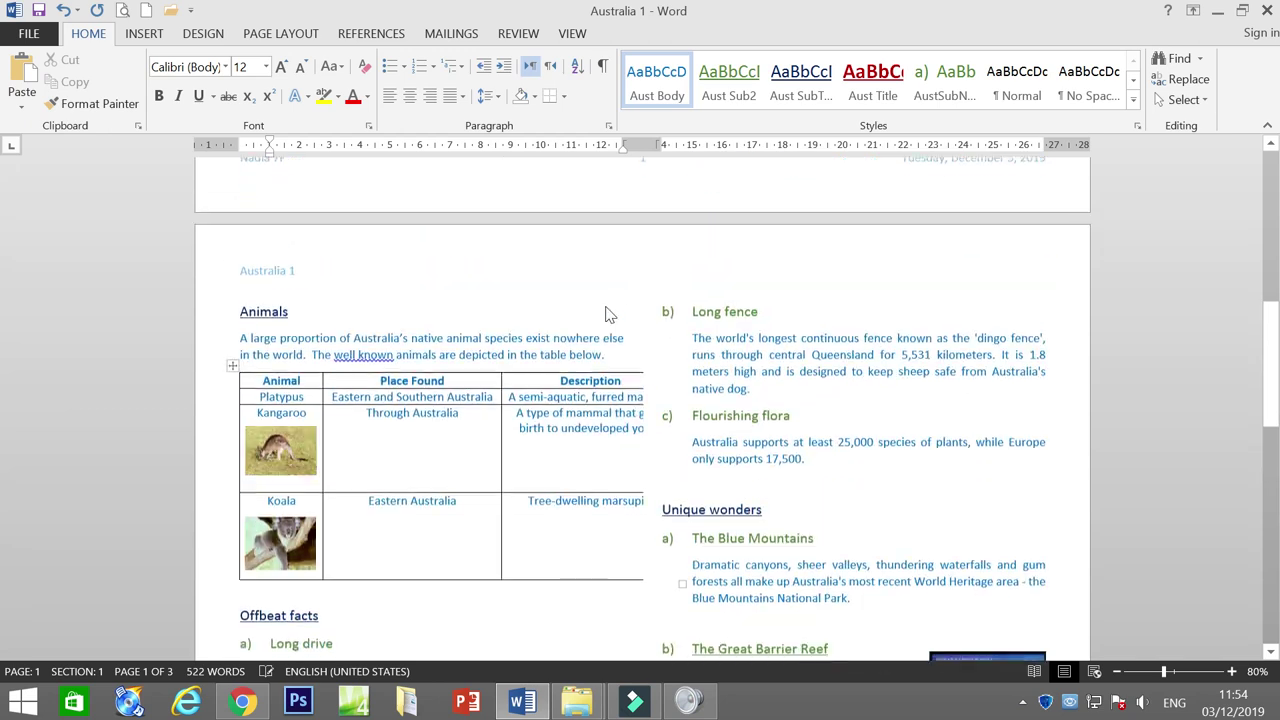
{"action": "scroll", "coordinate": [610, 314], "scroll_direction": "up", "scroll_amount": 1}
{"action": "scroll", "coordinate": [613, 316], "scroll_direction": "down", "scroll_amount": 15}
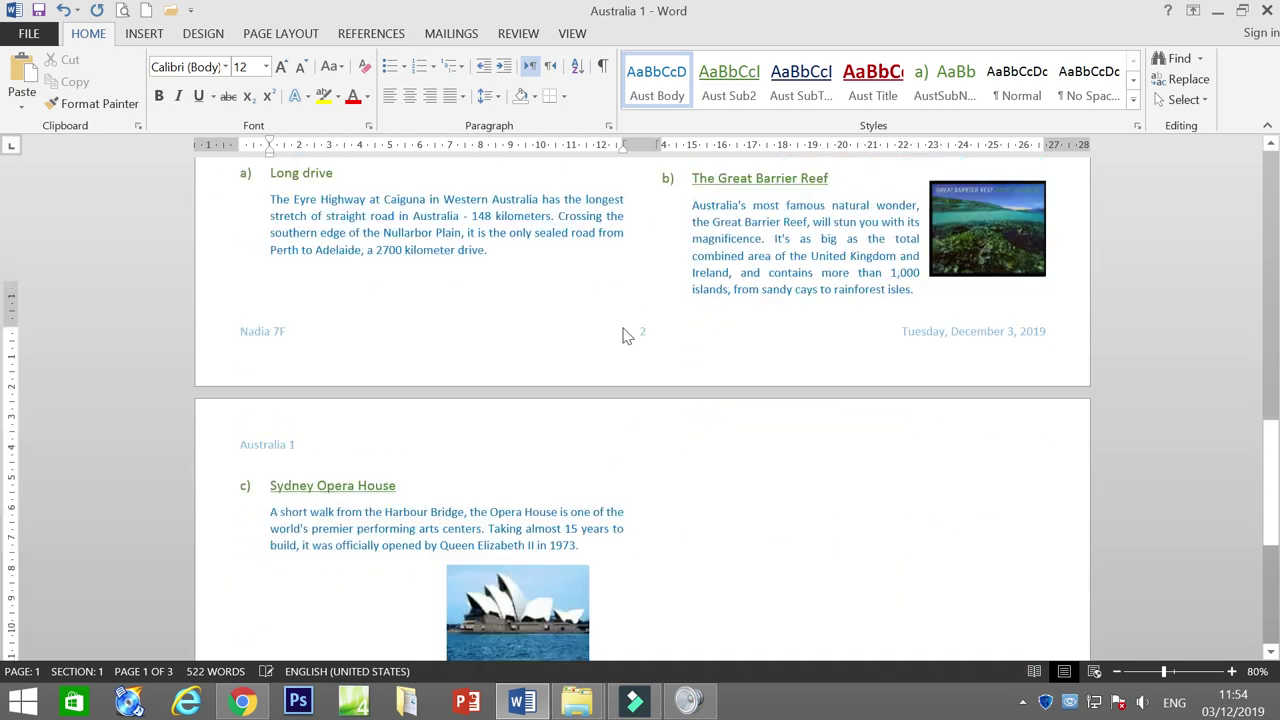
{"action": "scroll", "coordinate": [642, 400], "scroll_direction": "up", "scroll_amount": 20}
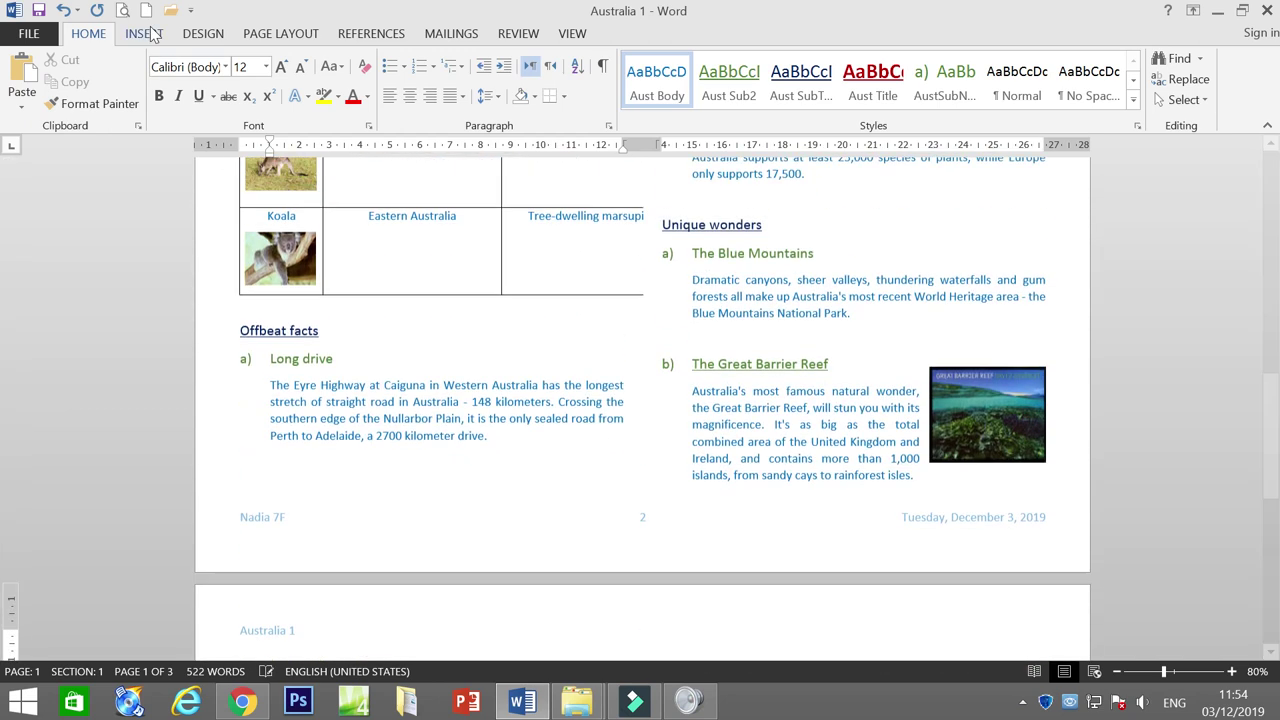
{"action": "scroll", "coordinate": [651, 443], "scroll_direction": "up", "scroll_amount": 10}
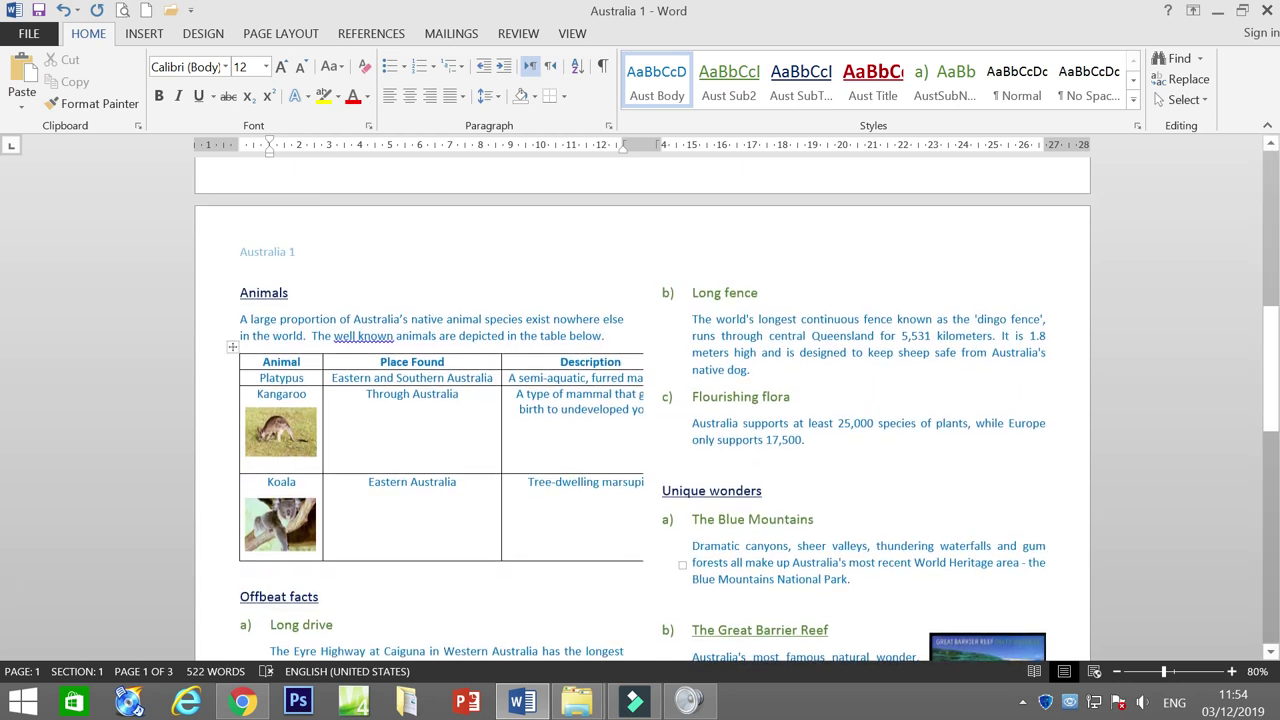
{"action": "scroll", "coordinate": [763, 404], "scroll_direction": "up", "scroll_amount": 3}
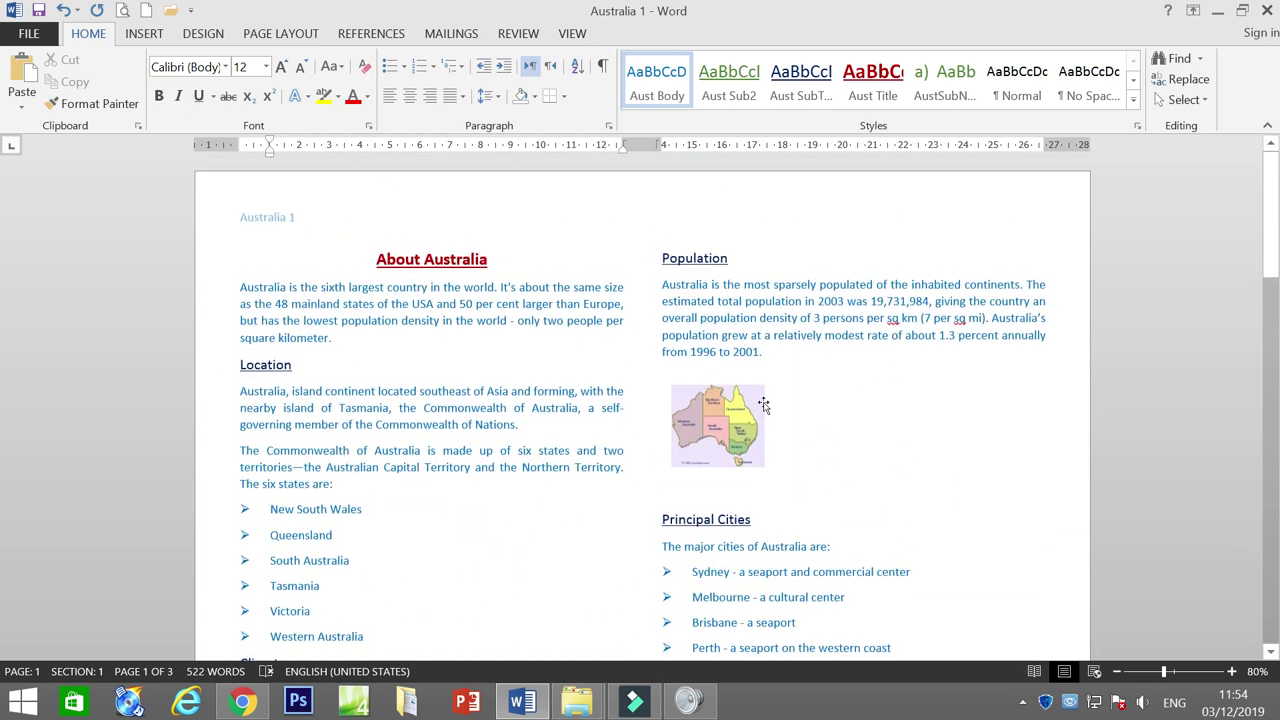
{"action": "left_click", "coordinate": [655, 259]}
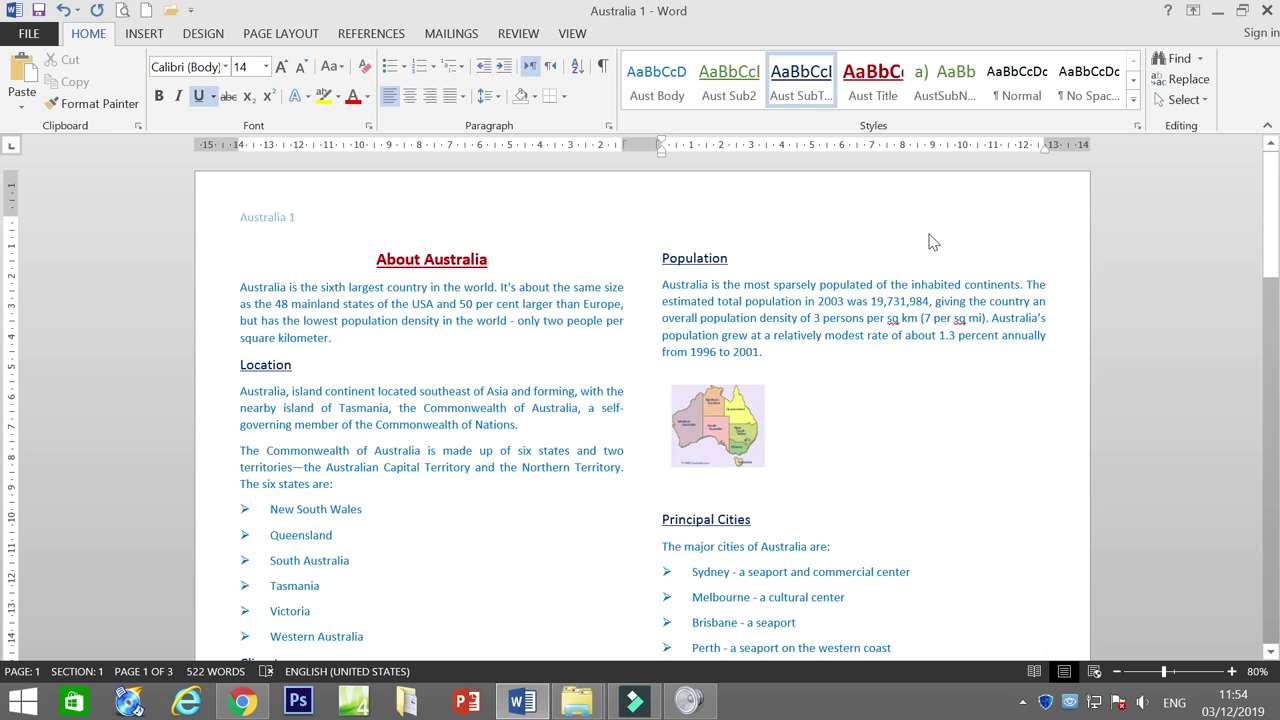